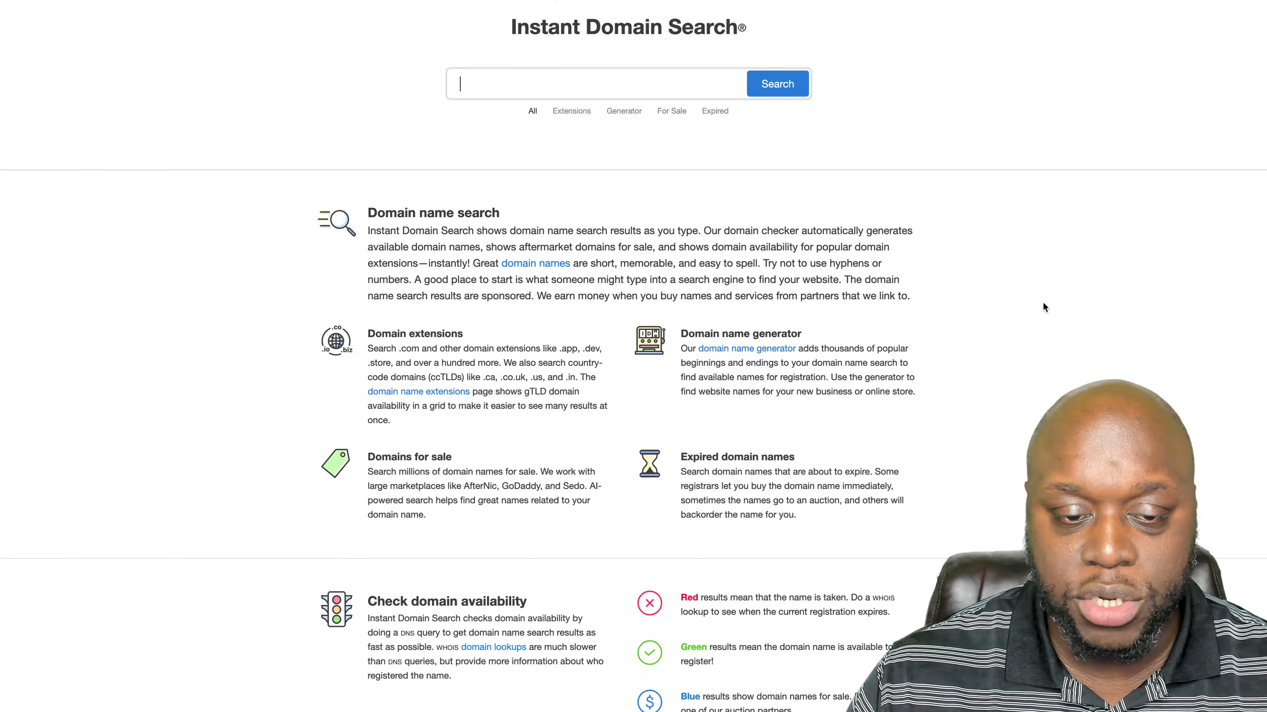
- Check domain name availability for "web hosting", "web hosting planet" and "web hosting guy"
{"action": "type", "text": "web hosting"}
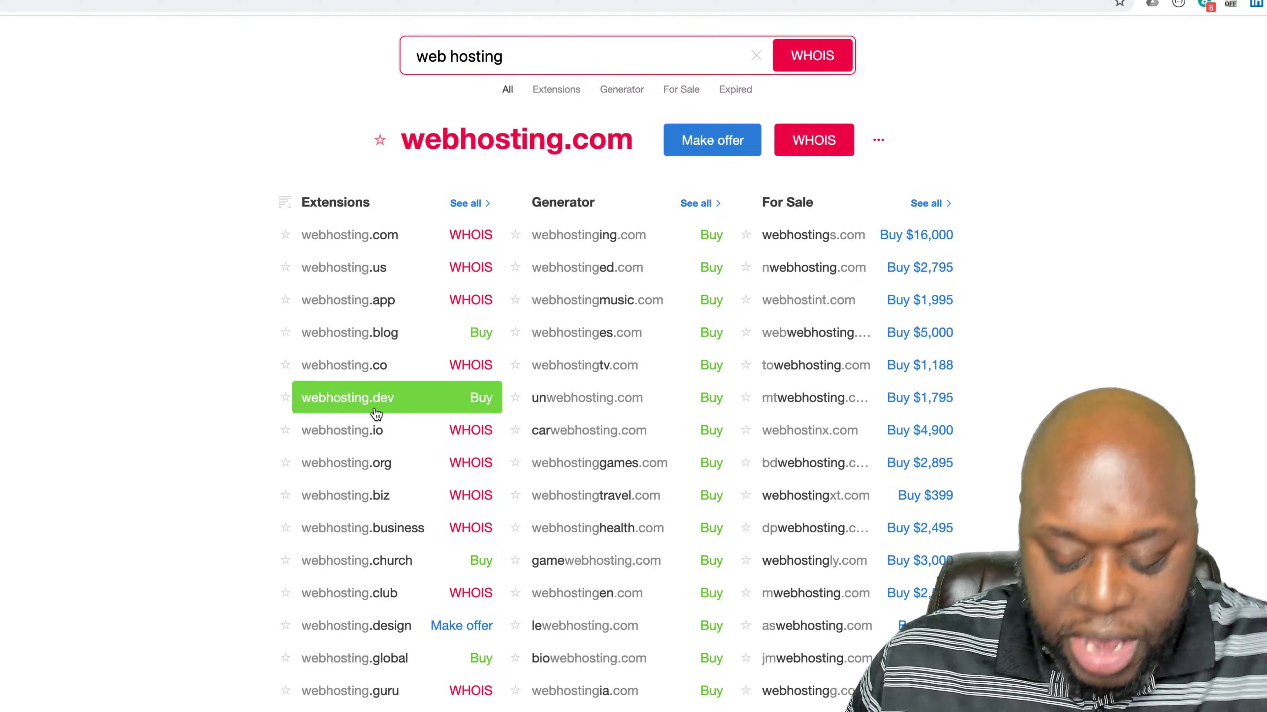
{"action": "type", "text": "planet"}
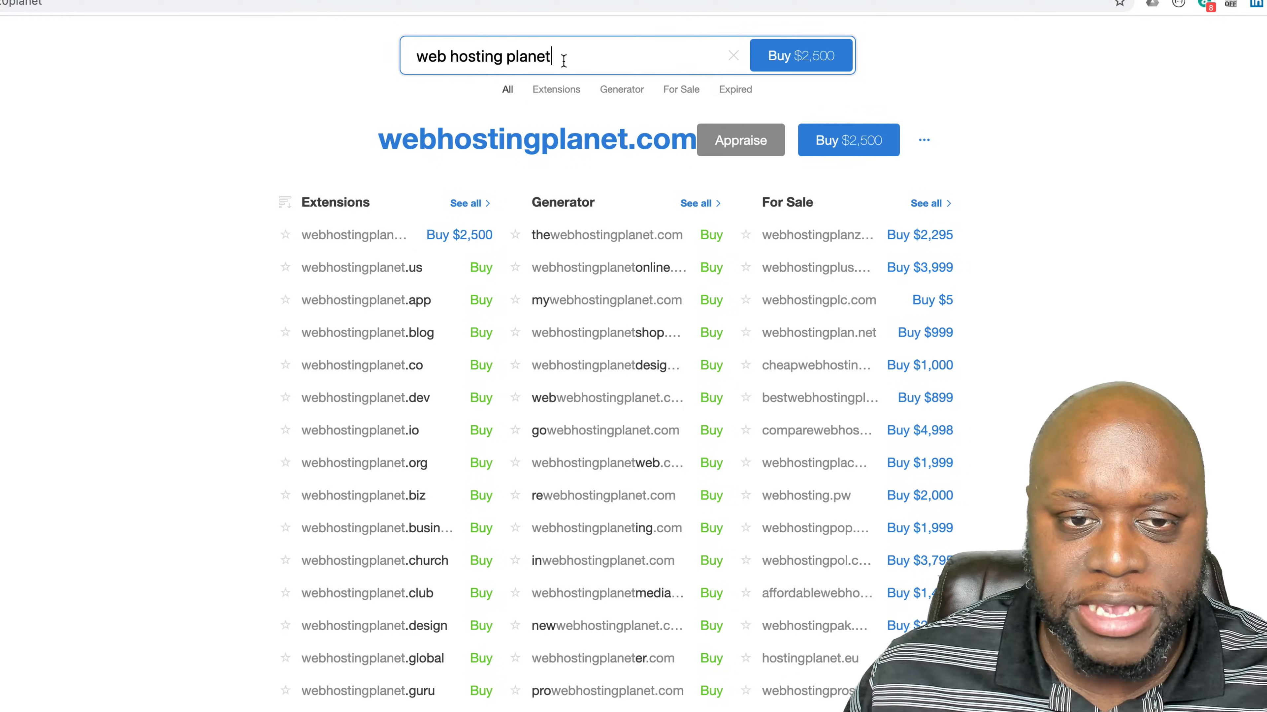
{"action": "double_click", "coordinate": [538, 58]}
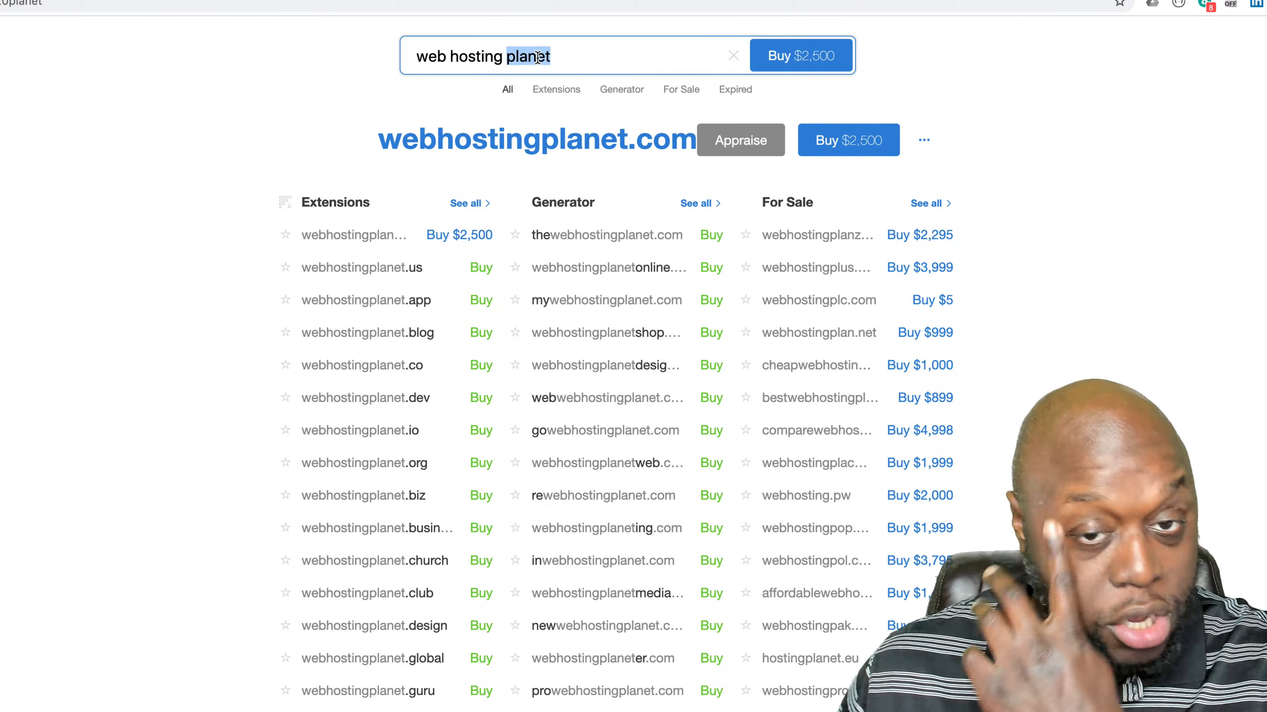
{"action": "type", "text": "guy"}
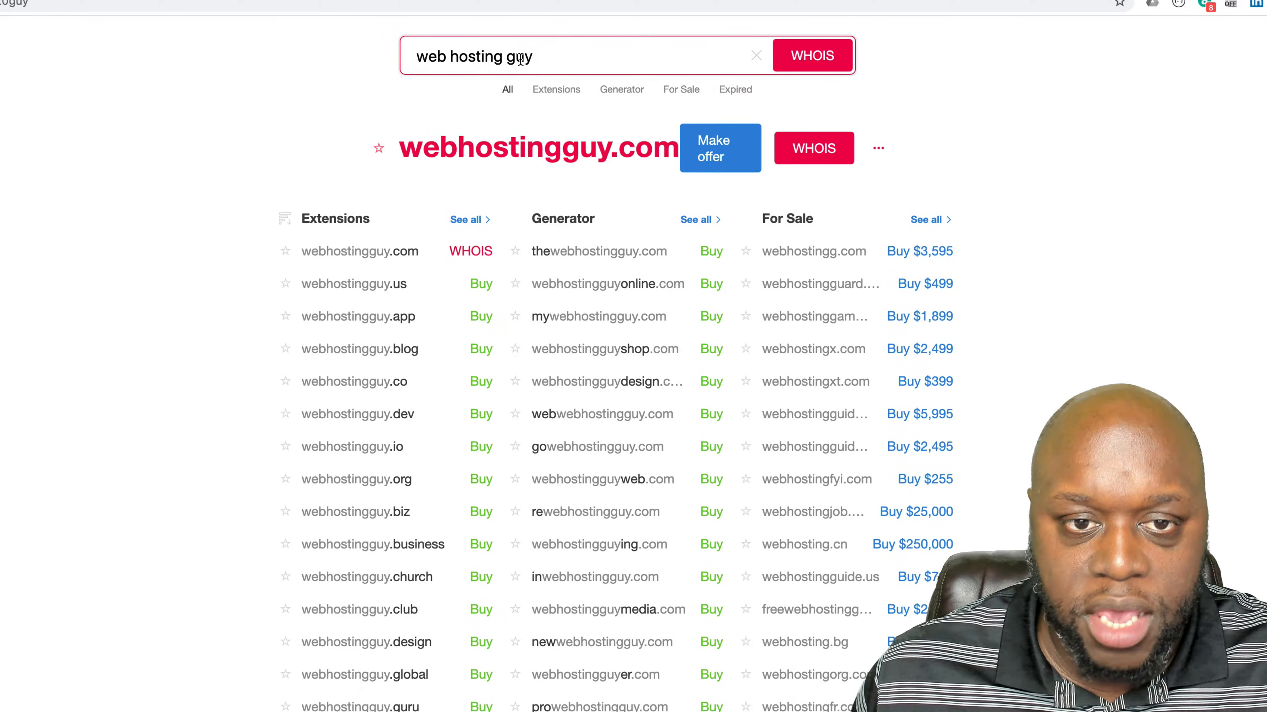
- Check domain availability for "web hosting fan" and open the purchase offer for webhostingfanonline.com
{"action": "double_click", "coordinate": [520, 58]}
{"action": "type", "text": "fan"}
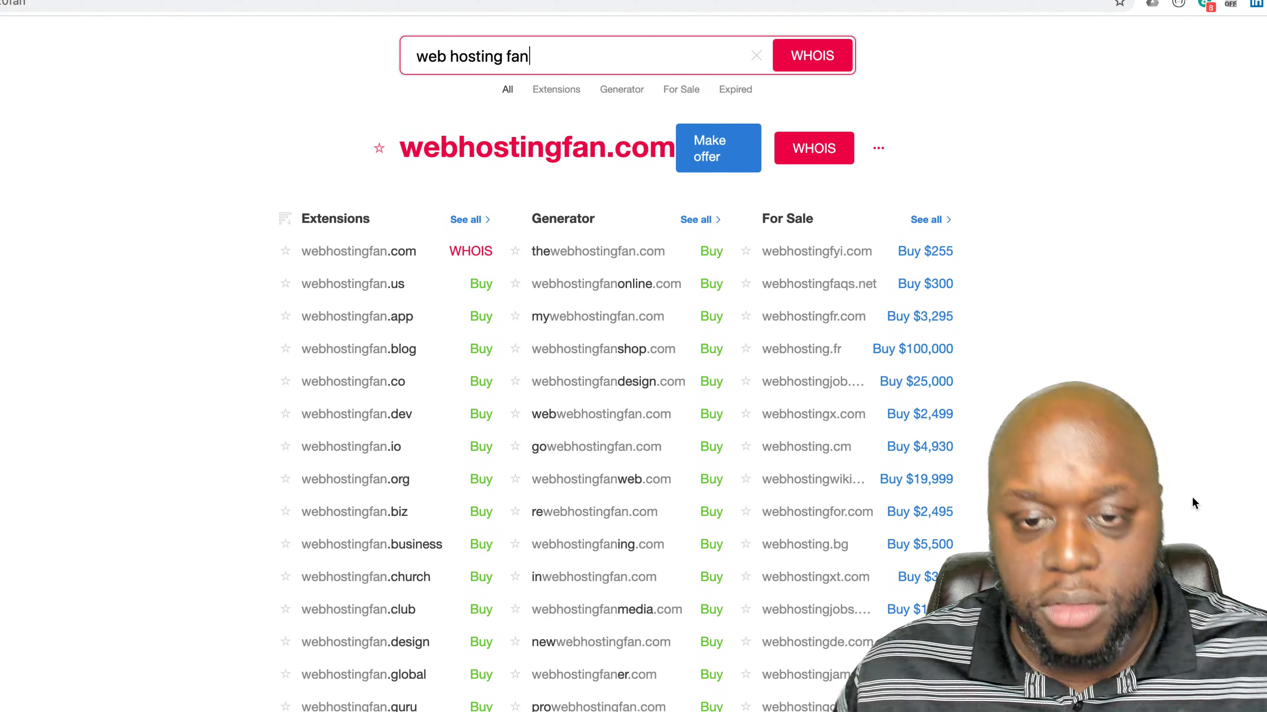
{"action": "left_click", "coordinate": [1192, 499]}
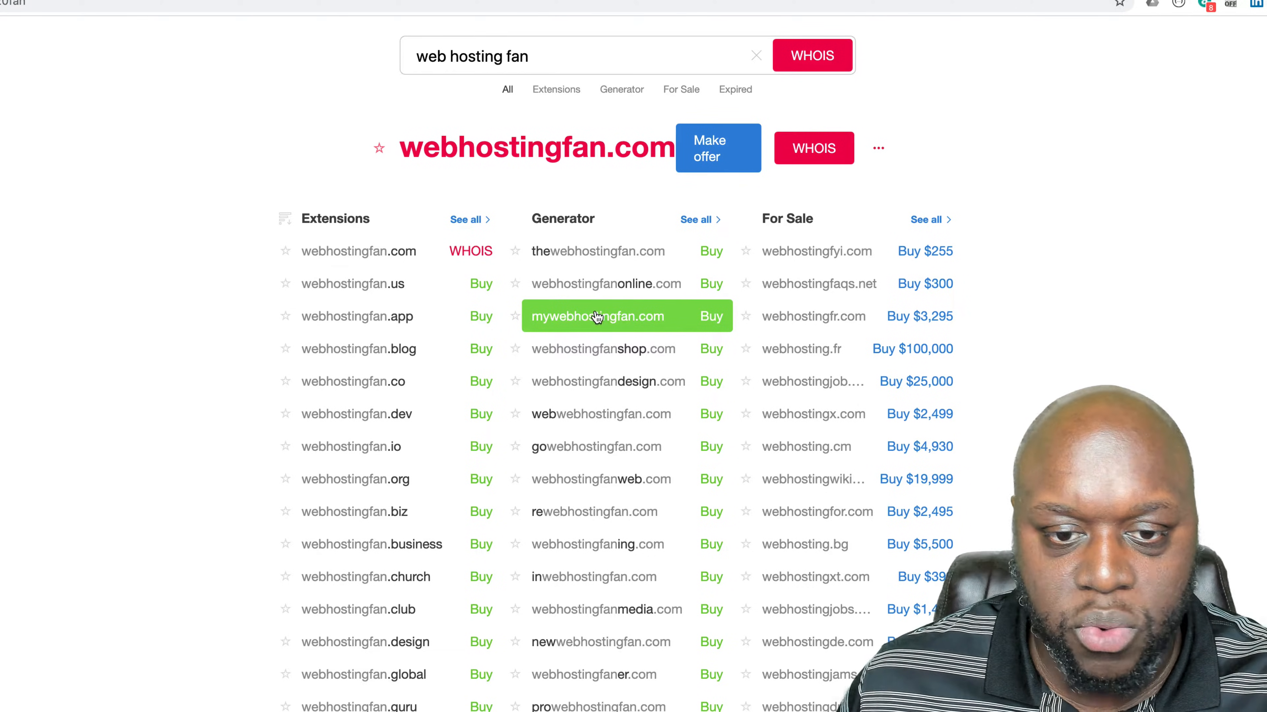
{"action": "left_click", "coordinate": [711, 284]}
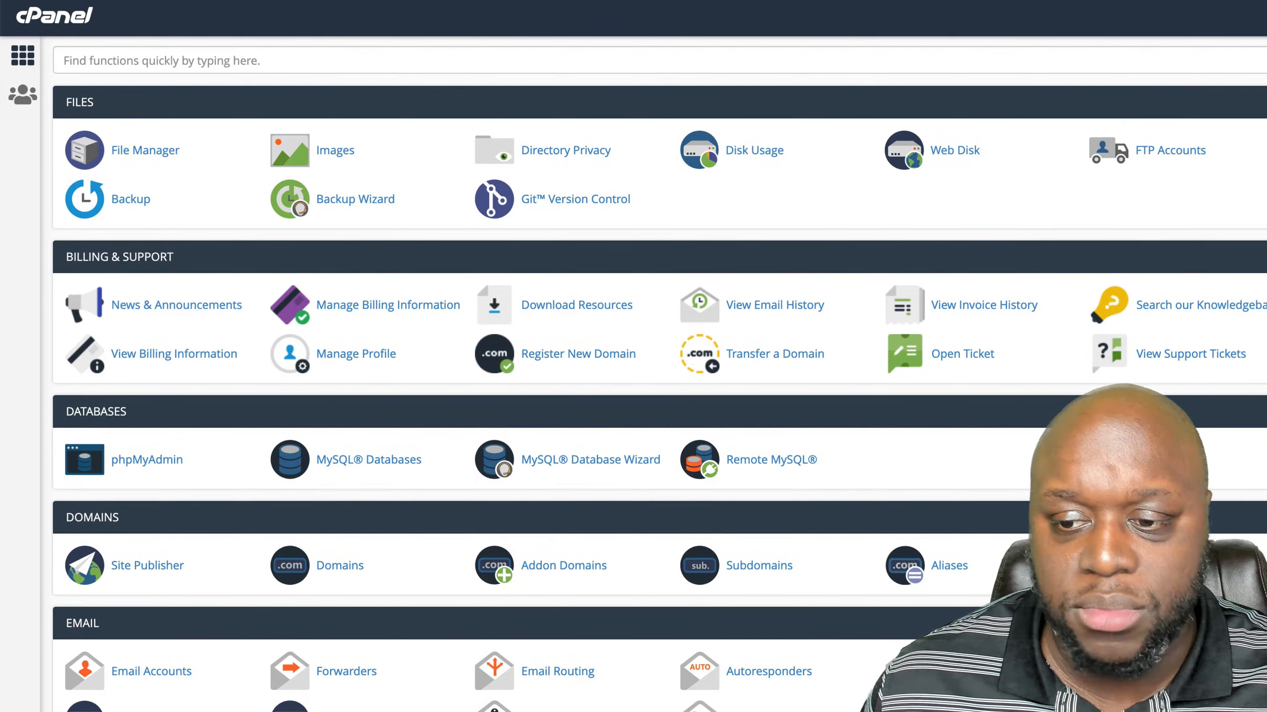
- Switch to cPanel and create the new domain webhostingrewind.com for the hosting account
{"action": "scroll", "coordinate": [658, 374], "scroll_direction": "down", "scroll_amount": 5}
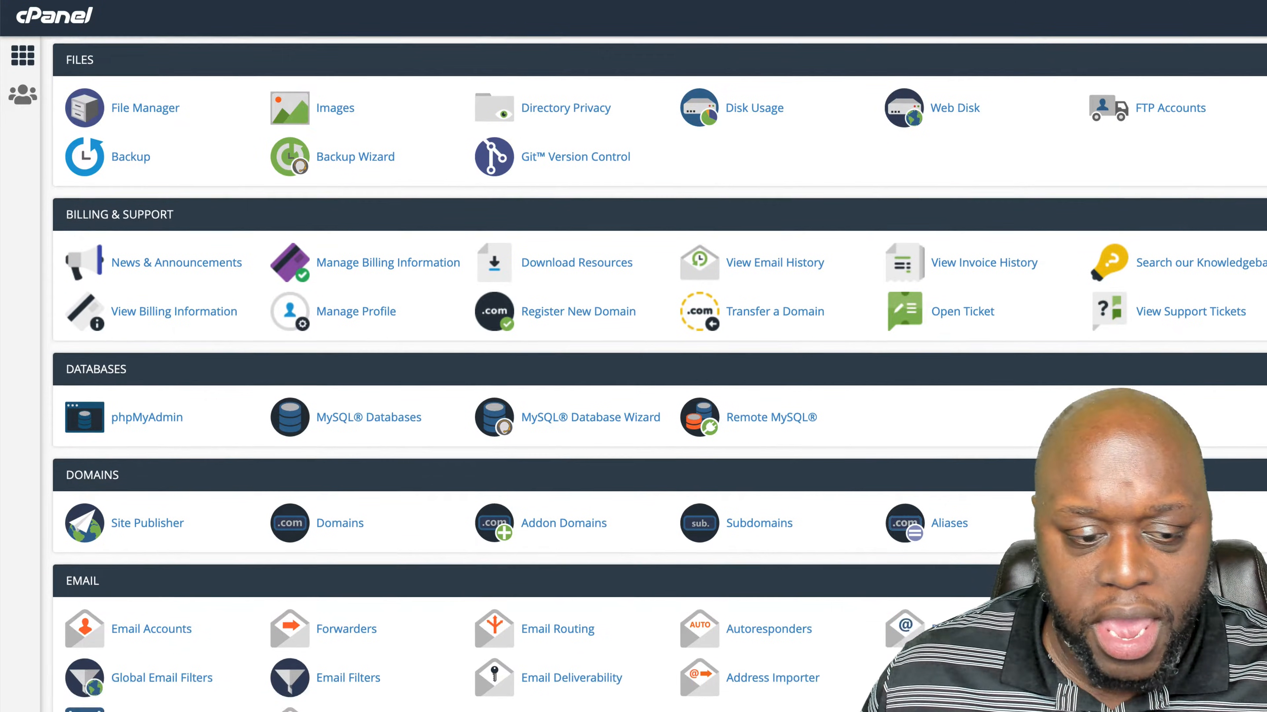
{"action": "scroll", "coordinate": [658, 374], "scroll_direction": "down", "scroll_amount": 1}
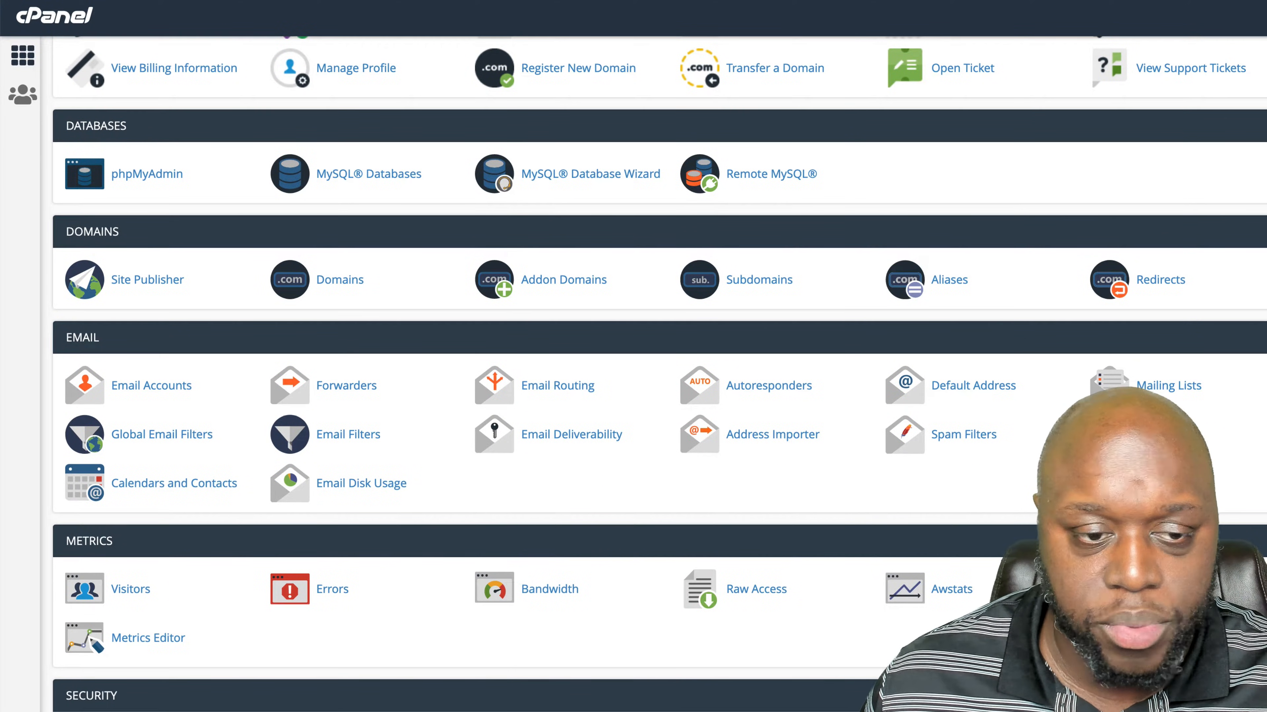
{"action": "scroll", "coordinate": [658, 374], "scroll_direction": "up", "scroll_amount": 6}
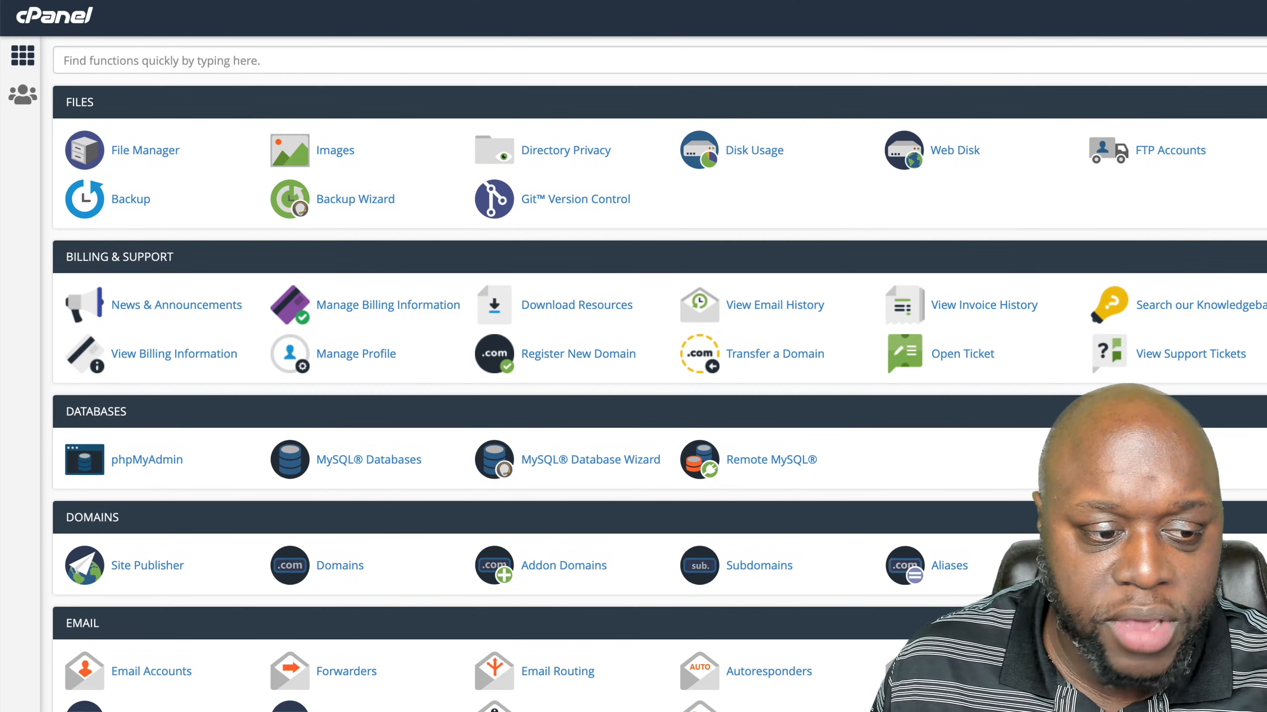
{"action": "left_click", "coordinate": [344, 569]}
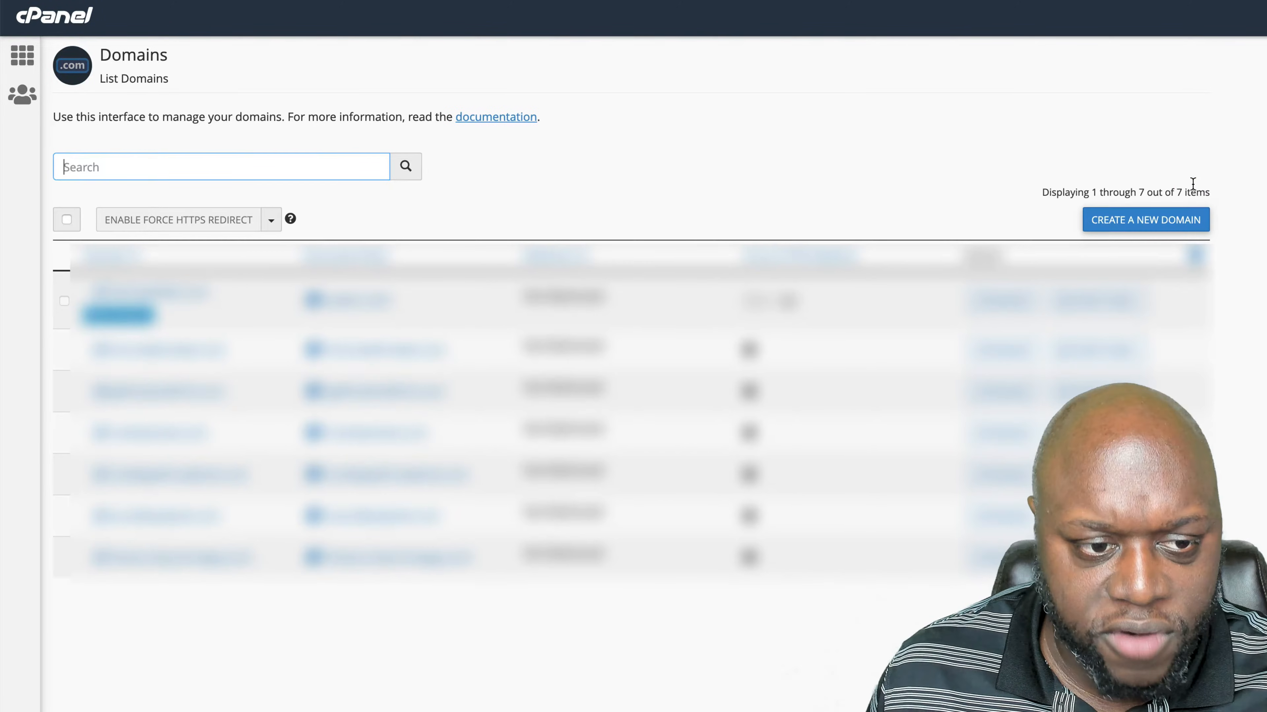
{"action": "left_click", "coordinate": [1177, 226]}
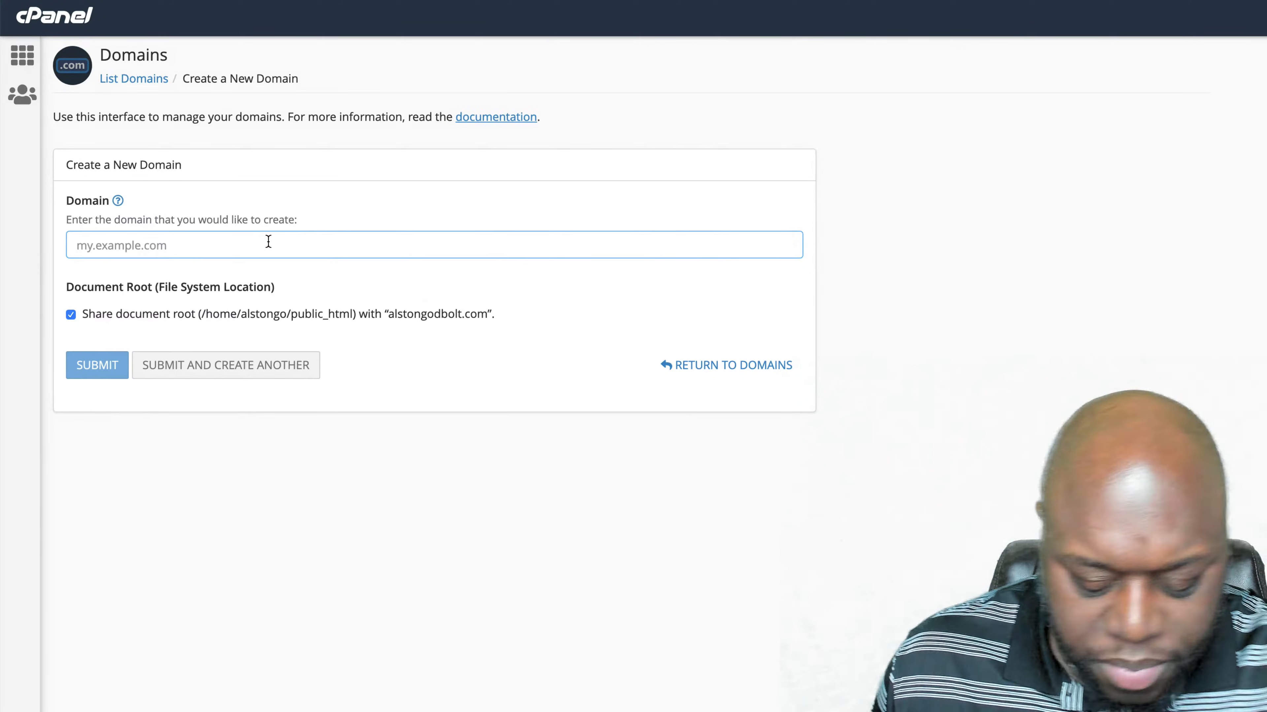
{"action": "type", "text": "webhostingrev"}
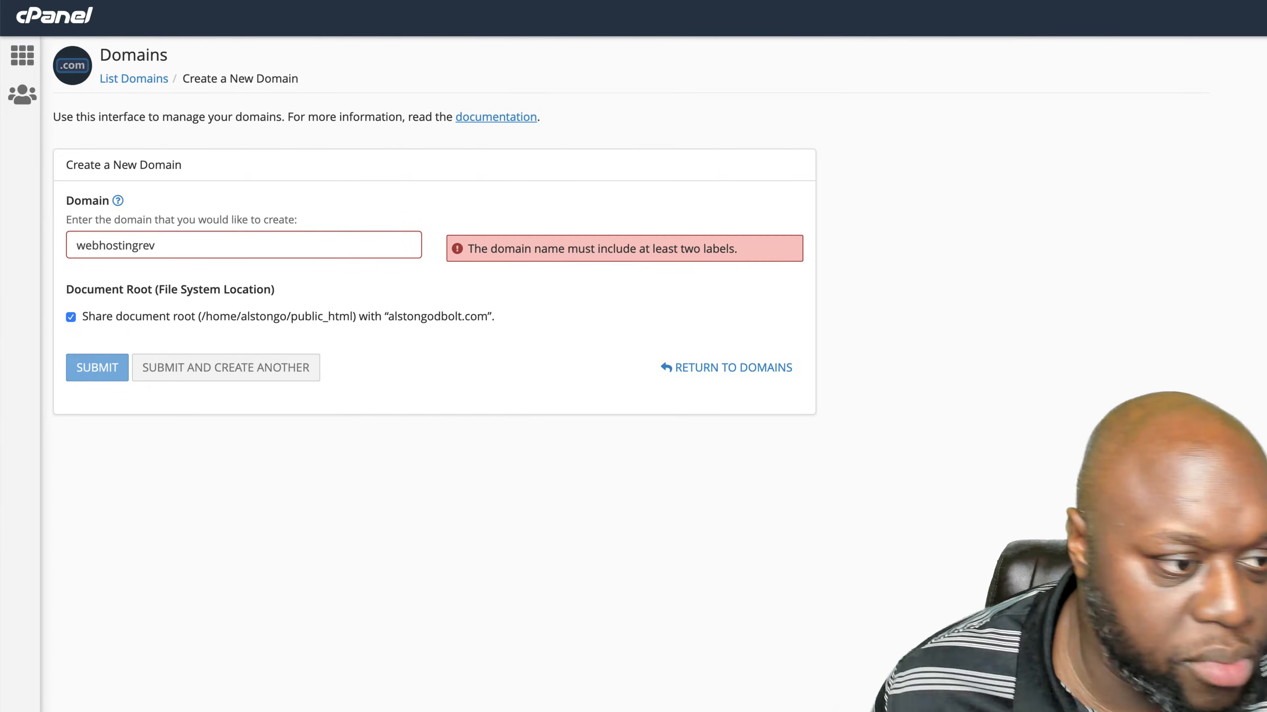
{"action": "key", "text": "BackSpace"}
{"action": "type", "text": "wind.com"}
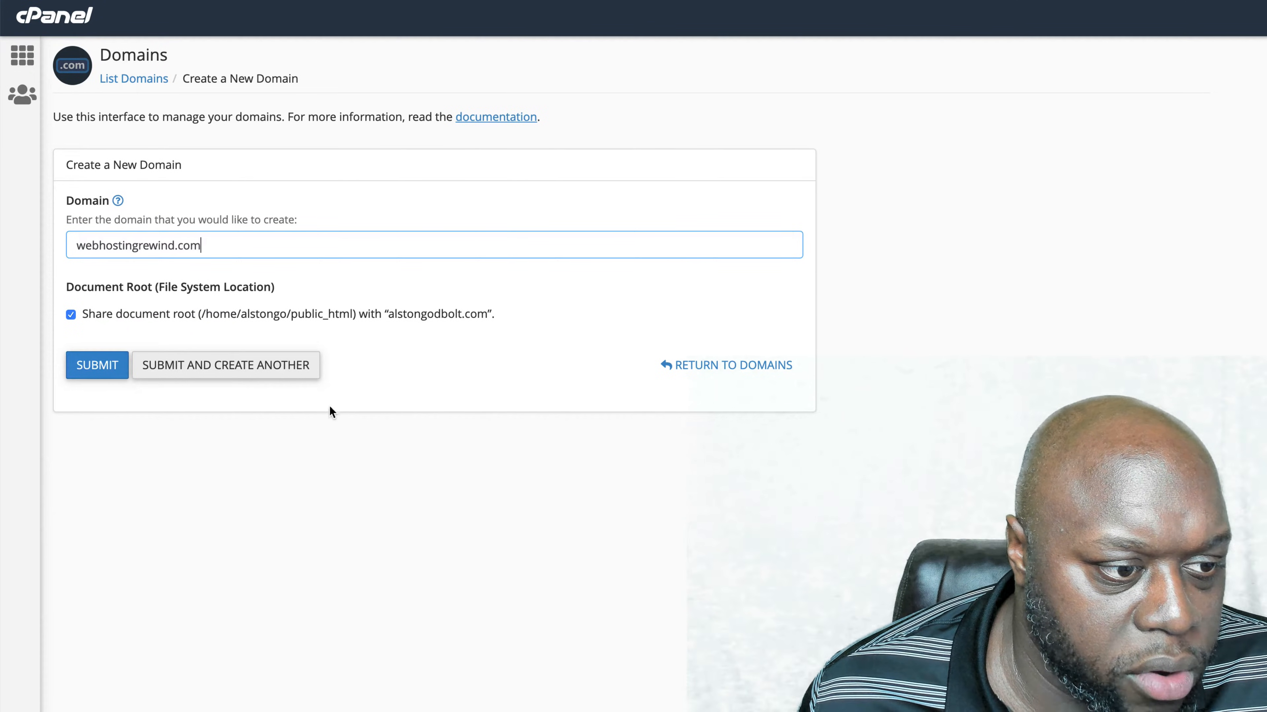
{"action": "left_click", "coordinate": [123, 374]}
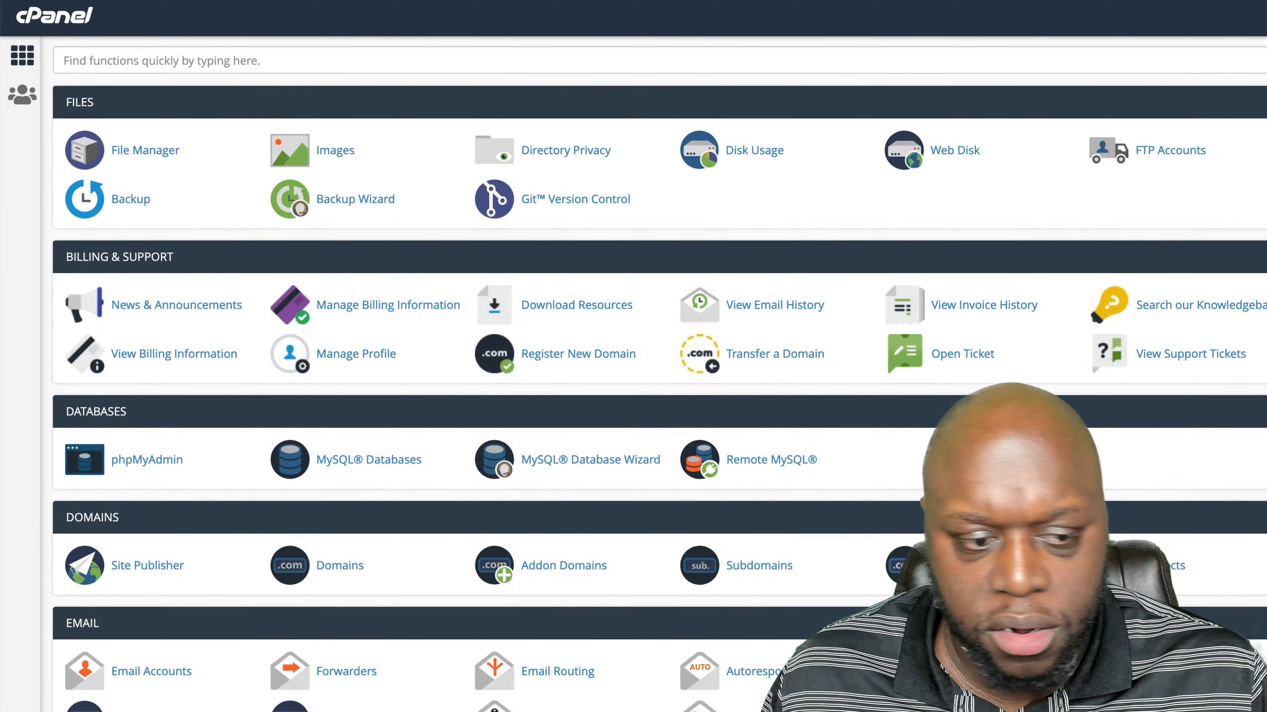
- Find WordPress among the Softaculous scripts in cPanel and open its installation form
{"action": "scroll", "coordinate": [784, 634], "scroll_direction": "down", "scroll_amount": 10}
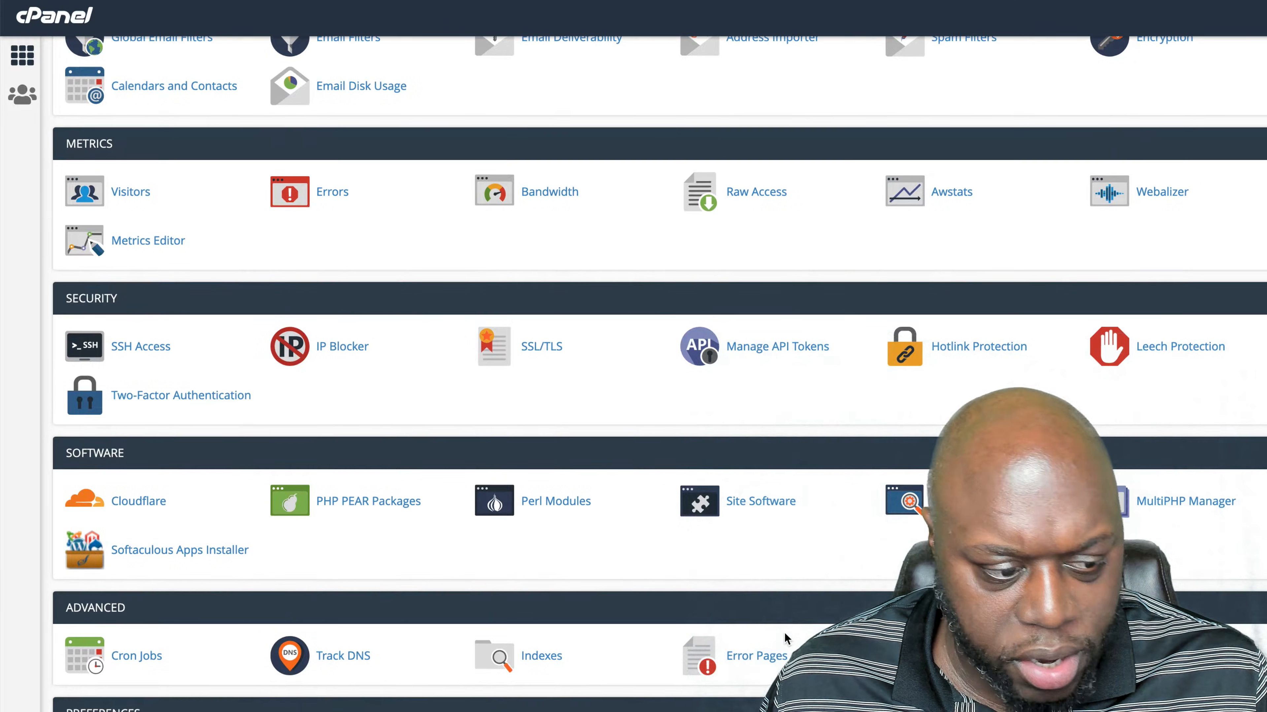
{"action": "scroll", "coordinate": [784, 634], "scroll_direction": "down", "scroll_amount": 6}
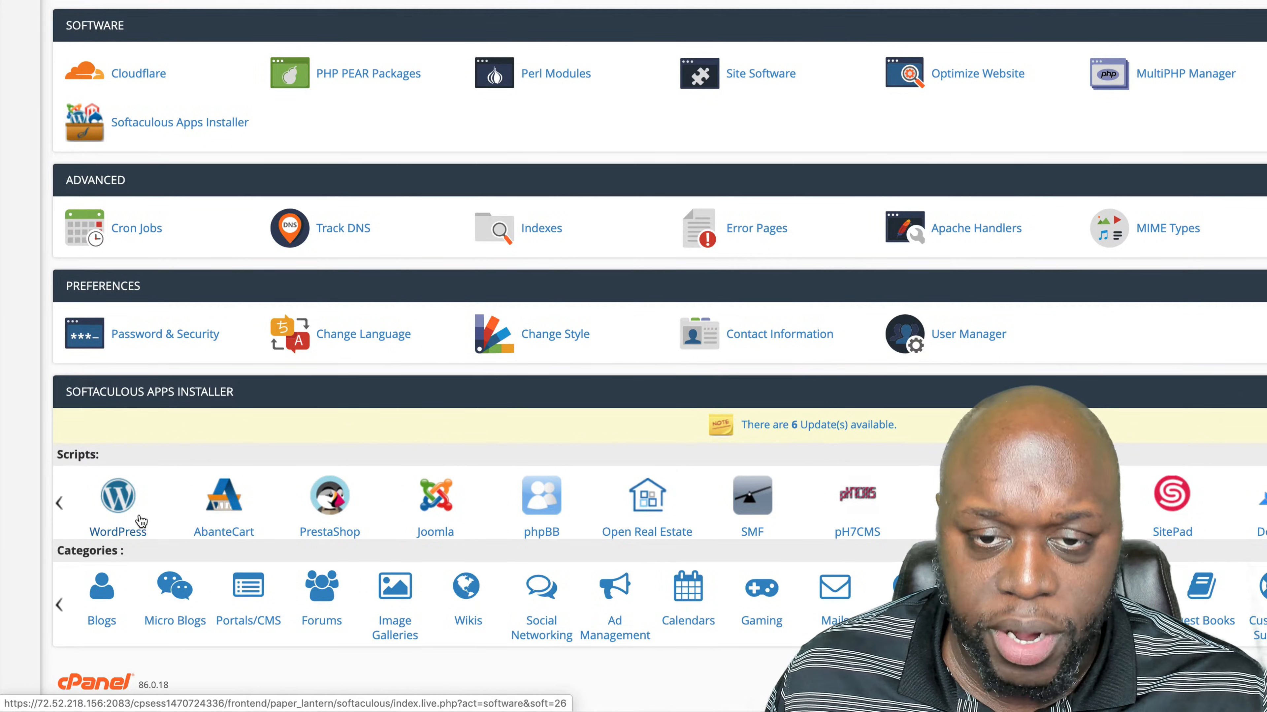
{"action": "left_click", "coordinate": [120, 502]}
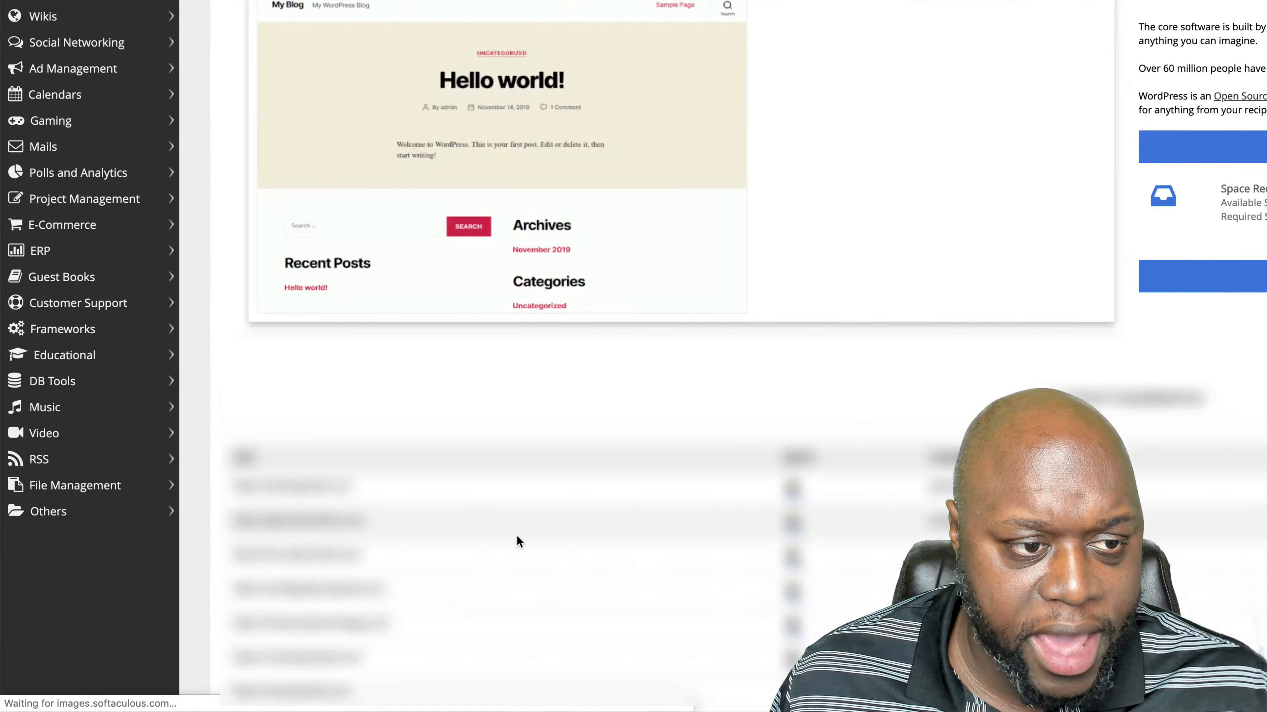
{"action": "scroll", "coordinate": [842, 369], "scroll_direction": "down", "scroll_amount": 4}
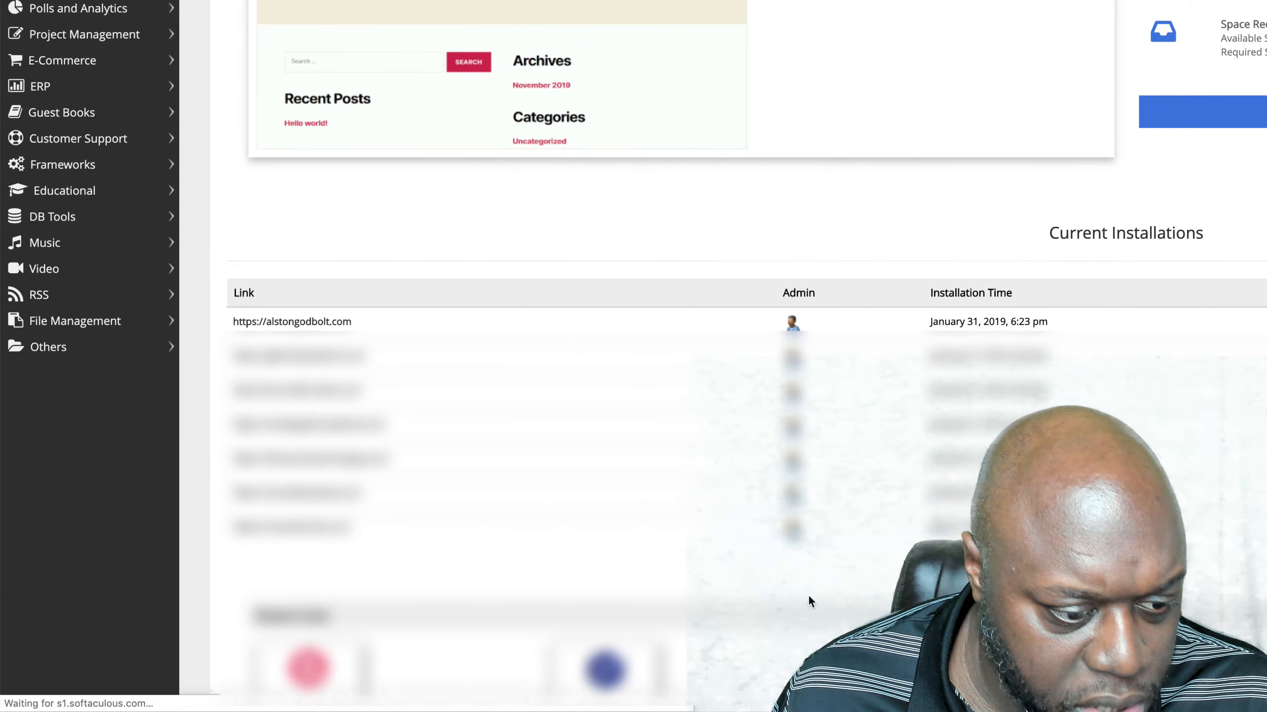
{"action": "scroll", "coordinate": [809, 592], "scroll_direction": "up", "scroll_amount": 3}
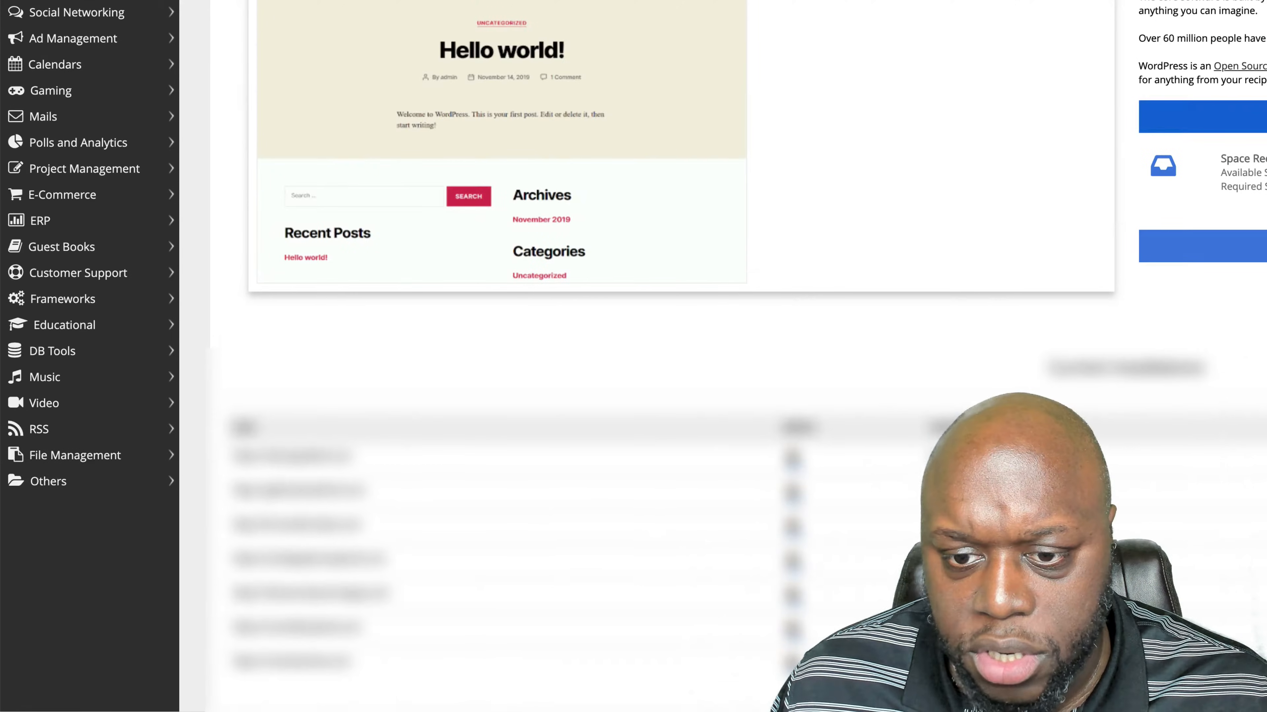
{"action": "left_click", "coordinate": [1262, 117]}
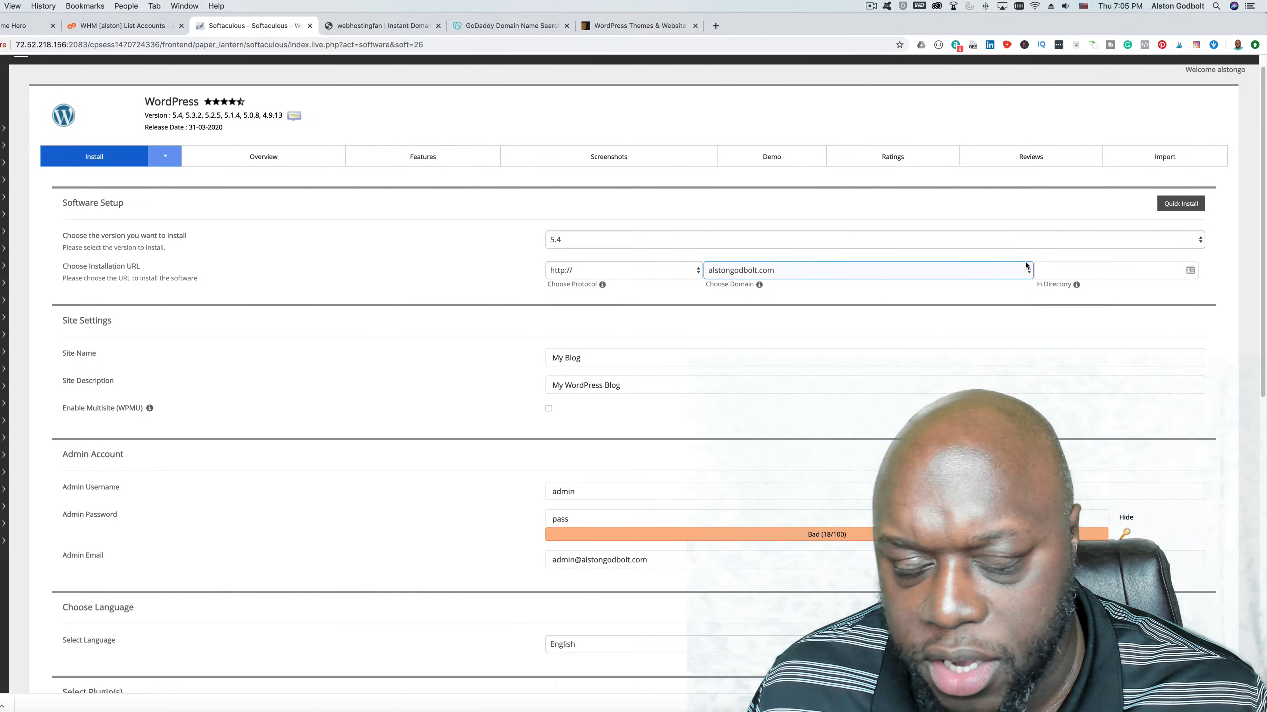
- Choose webhostingrewind.com as the domain of the WordPress installation URL
{"action": "left_click", "coordinate": [1024, 269]}
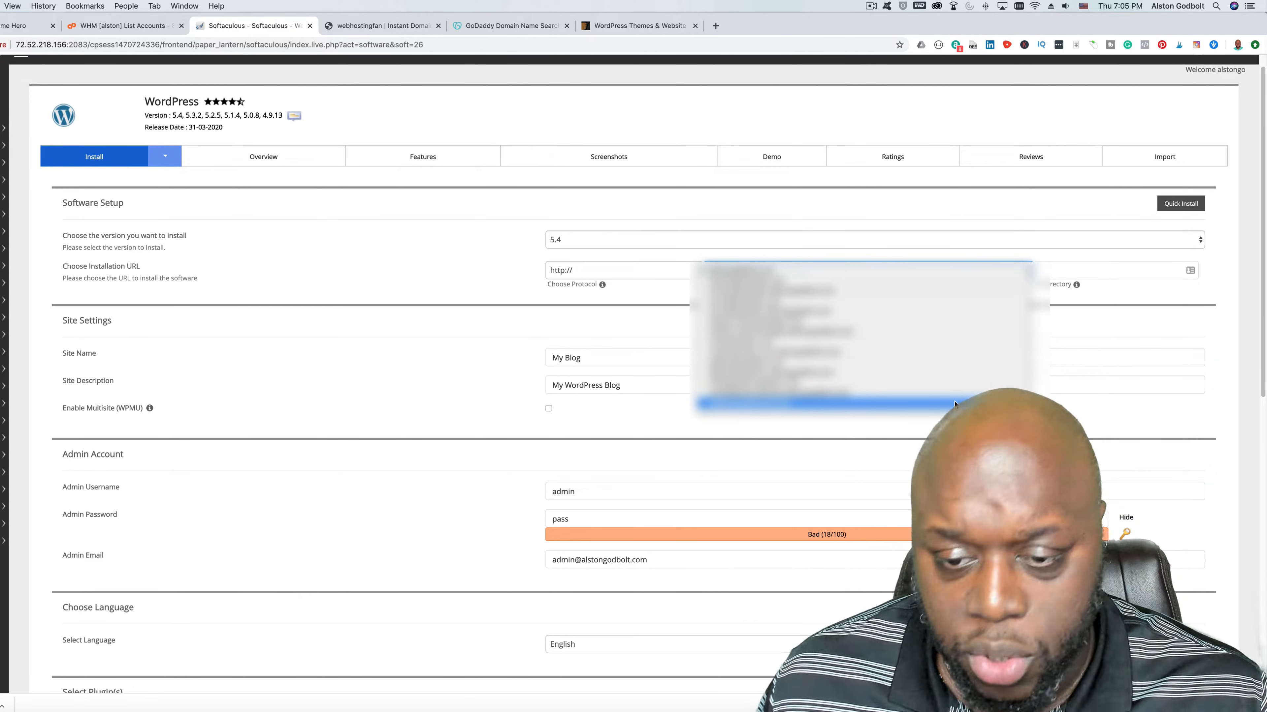
{"action": "left_click", "coordinate": [954, 403]}
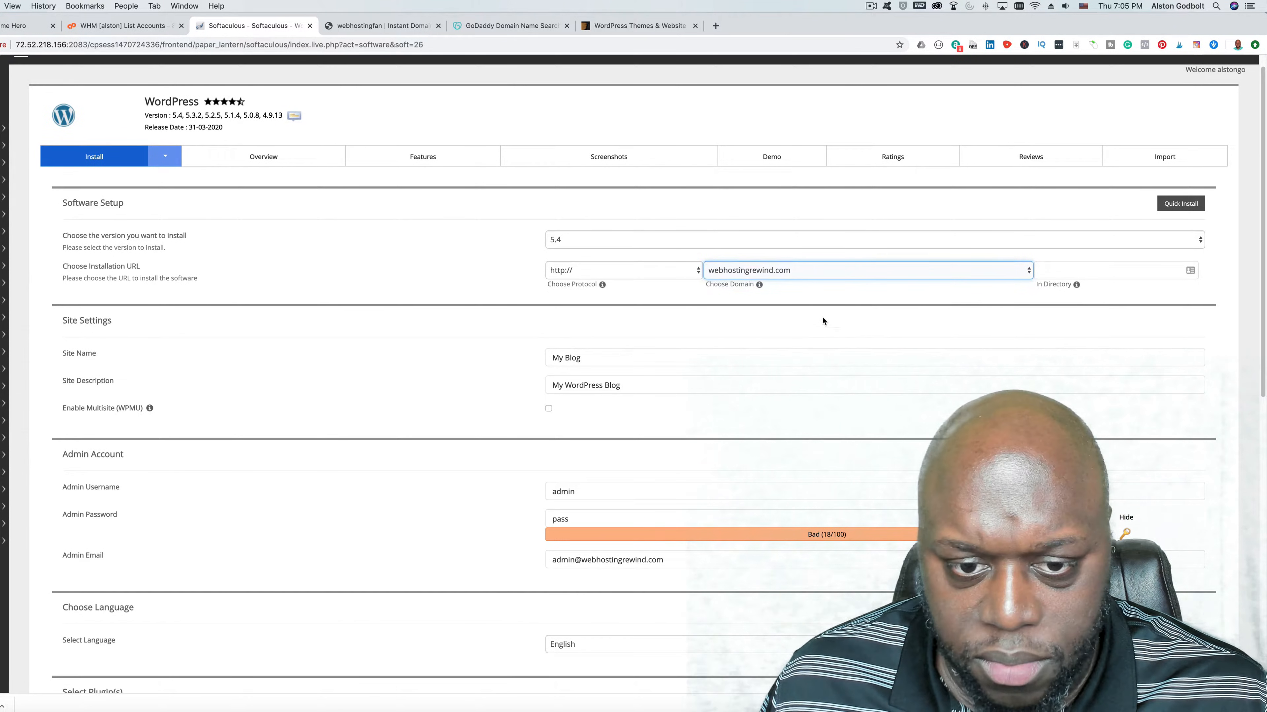
{"action": "left_click", "coordinate": [794, 392]}
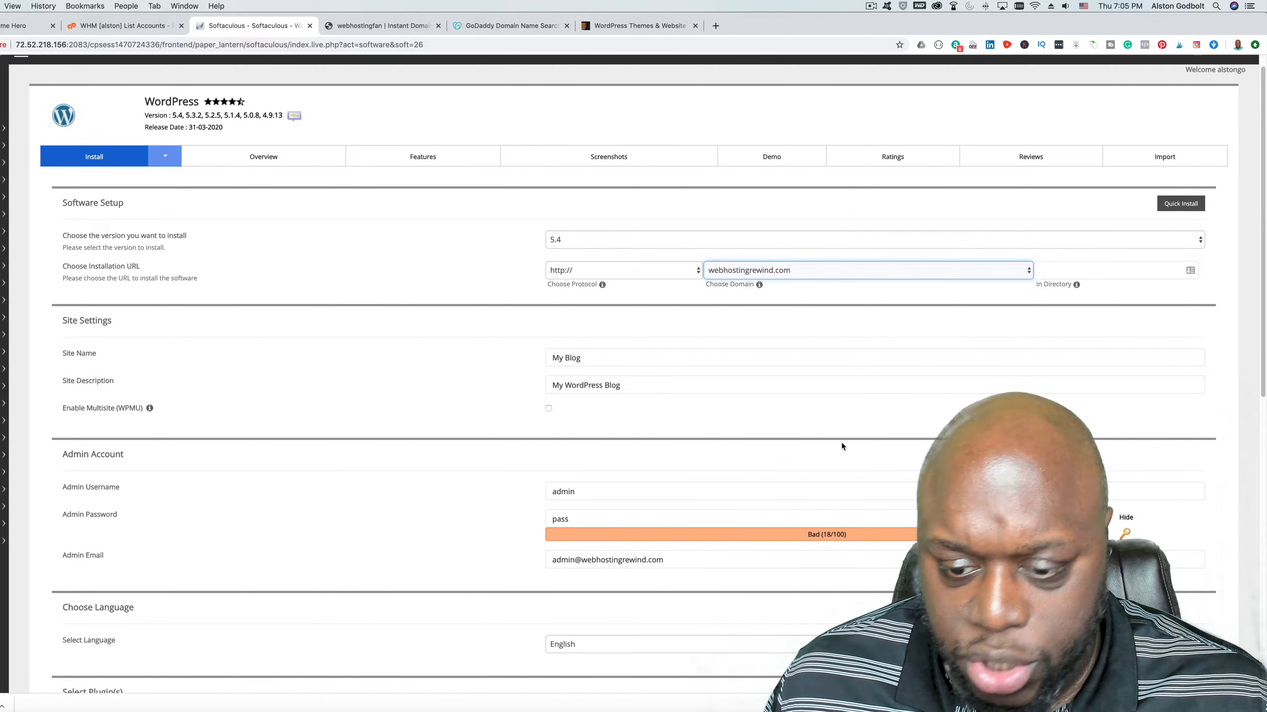
- Replace the default admin password with a randomly generated one for the WordPress admin account
{"action": "scroll", "coordinate": [841, 445], "scroll_direction": "down", "scroll_amount": 5}
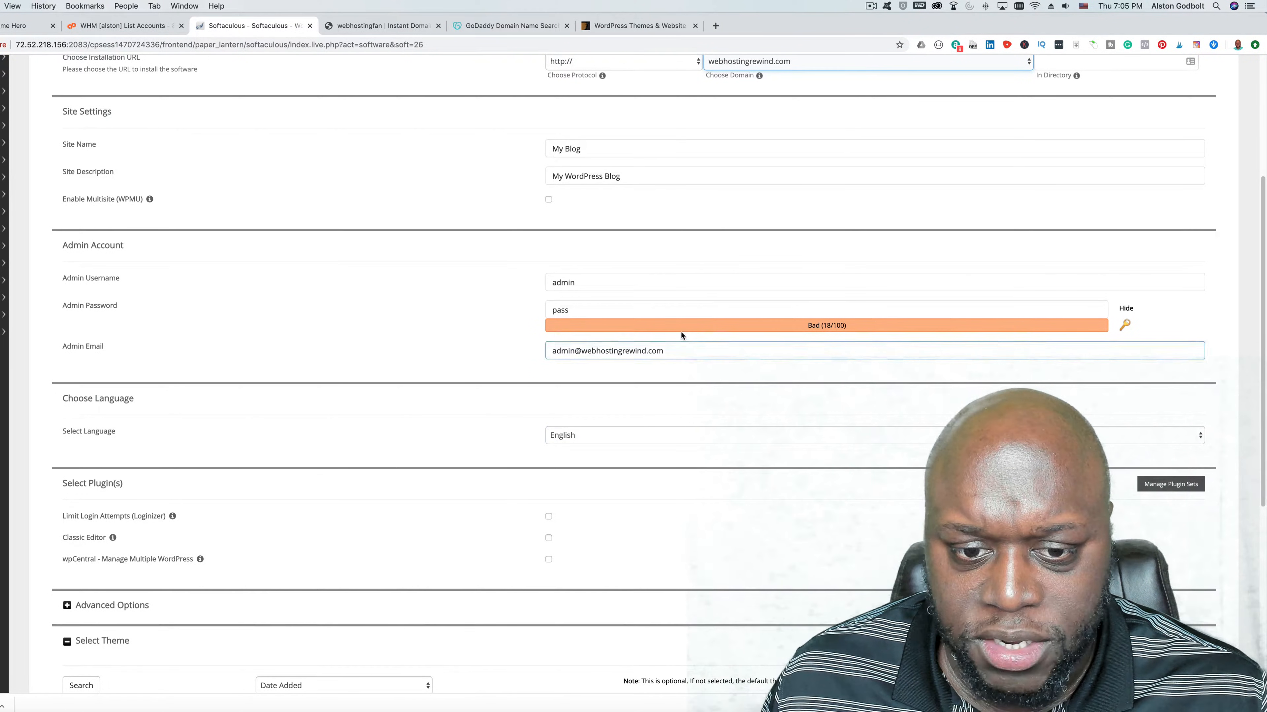
{"action": "left_click", "coordinate": [663, 313]}
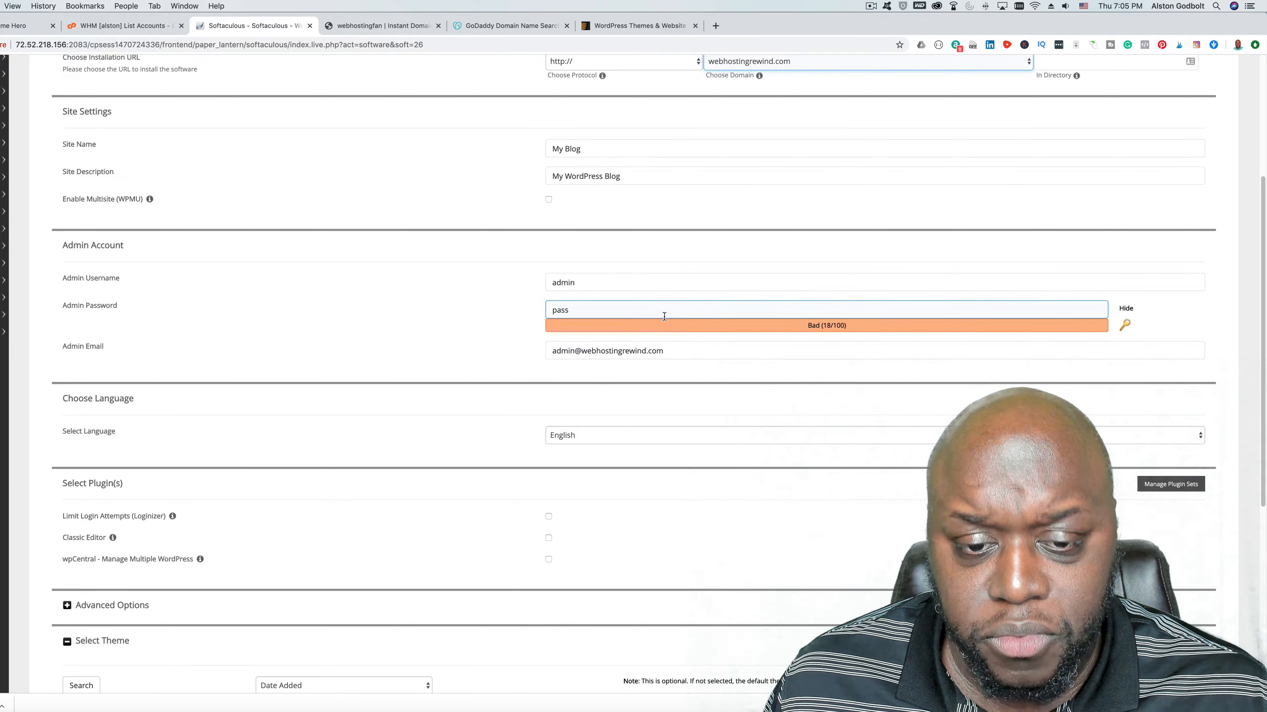
{"action": "left_click", "coordinate": [1133, 345]}
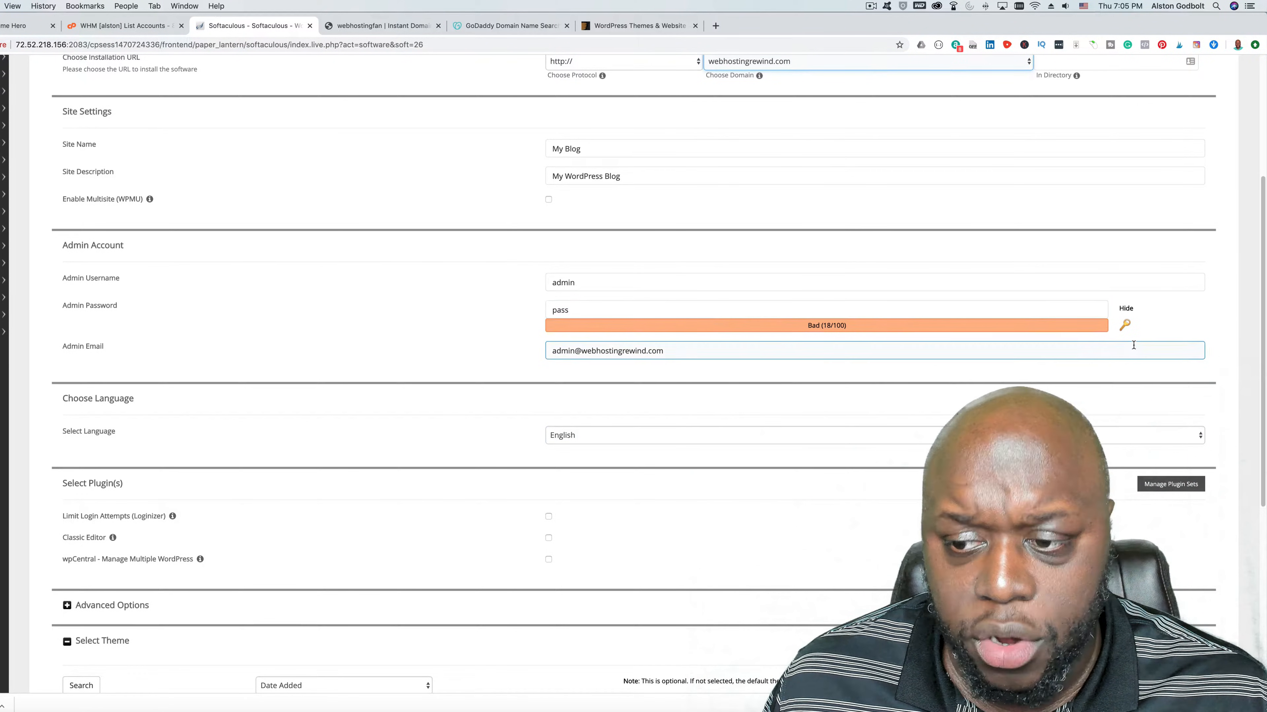
{"action": "left_click", "coordinate": [1126, 327]}
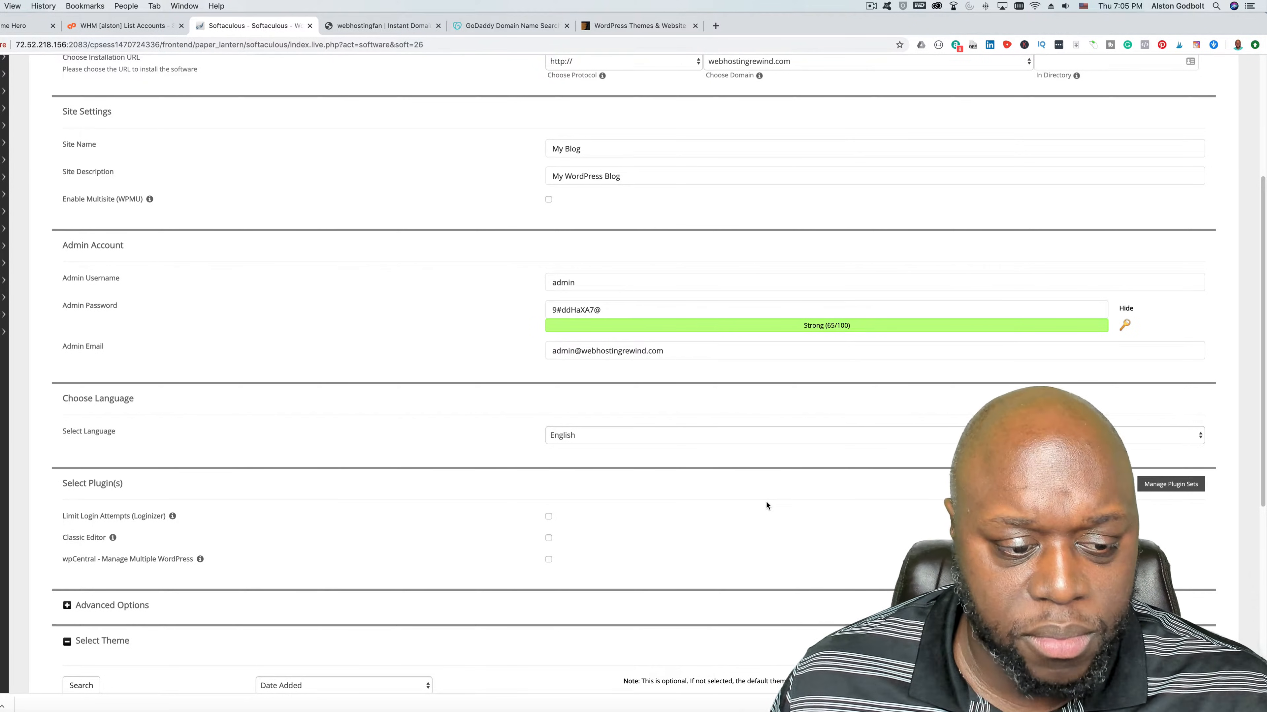
- Replace the default WordPress admin username with the site owner's own username
{"action": "scroll", "coordinate": [766, 501], "scroll_direction": "down", "scroll_amount": 5}
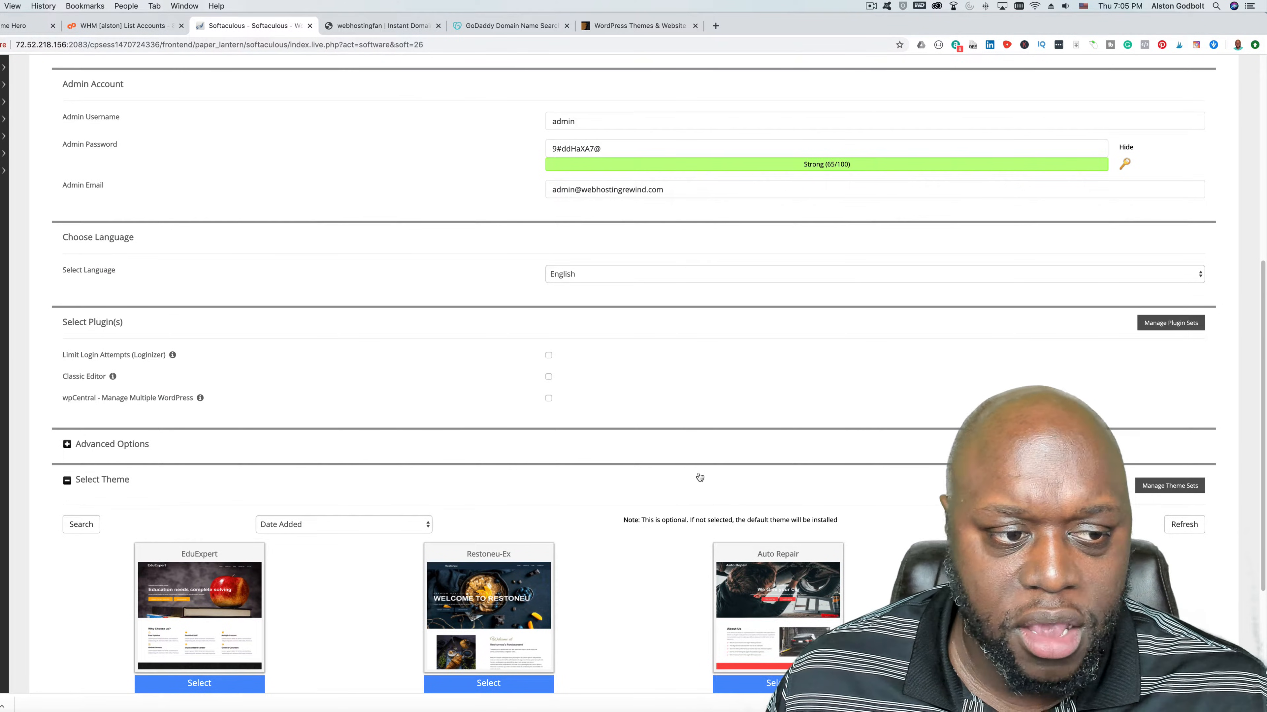
{"action": "scroll", "coordinate": [700, 480], "scroll_direction": "up", "scroll_amount": 5}
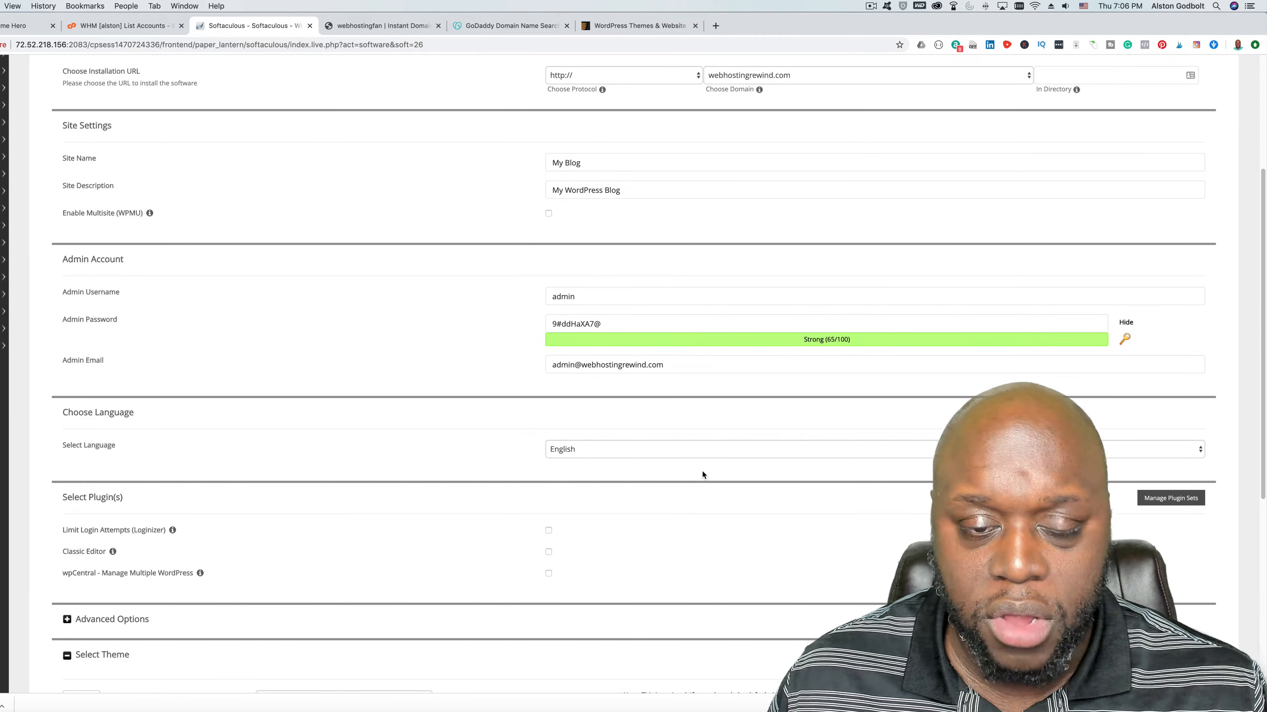
{"action": "double_click", "coordinate": [561, 297]}
{"action": "type", "text": "alstongodbolt"}
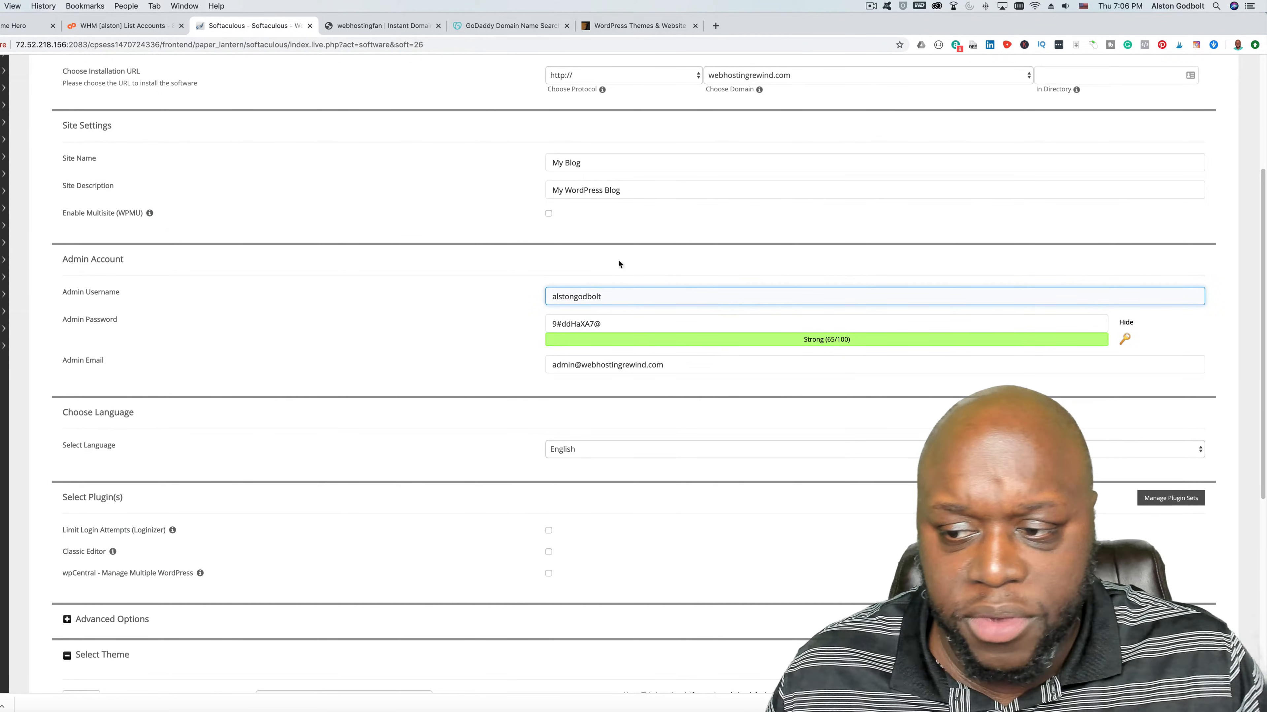
{"action": "left_click", "coordinate": [1226, 324]}
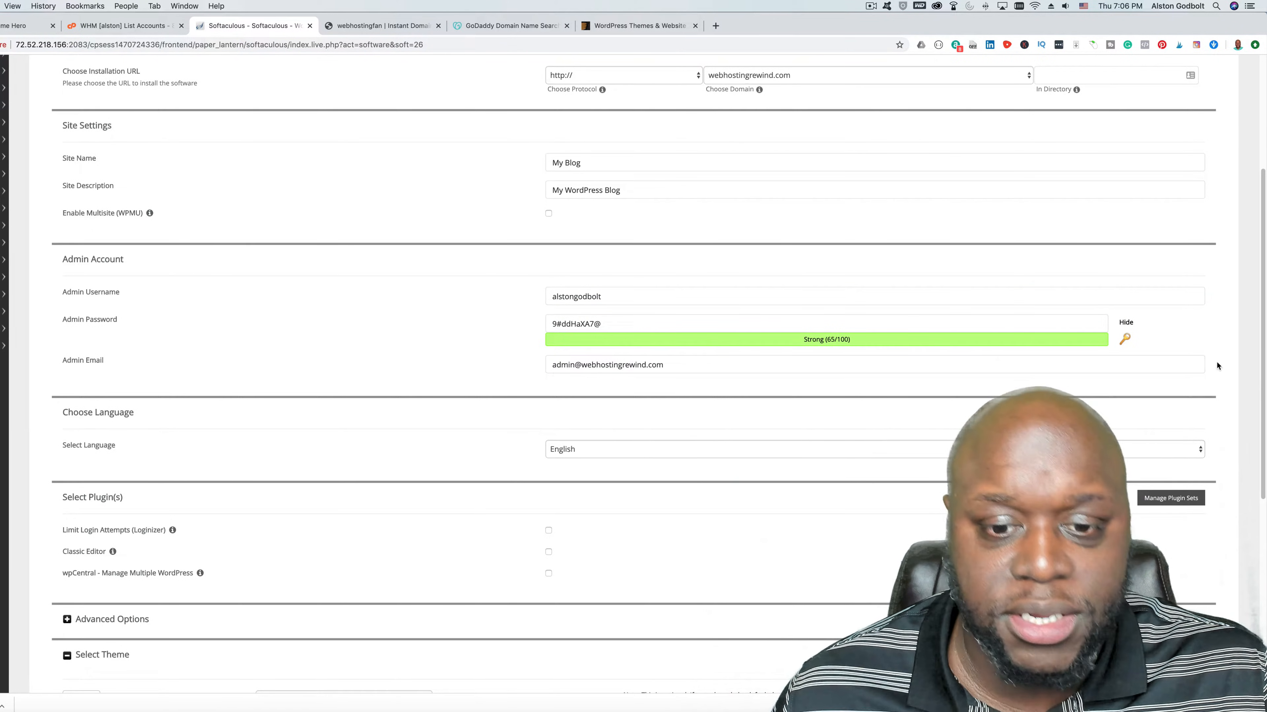
- Select the EduExpert theme for the WordPress installation
{"action": "scroll", "coordinate": [1217, 364], "scroll_direction": "down", "scroll_amount": 1}
{"action": "scroll", "coordinate": [1217, 360], "scroll_direction": "down", "scroll_amount": 9}
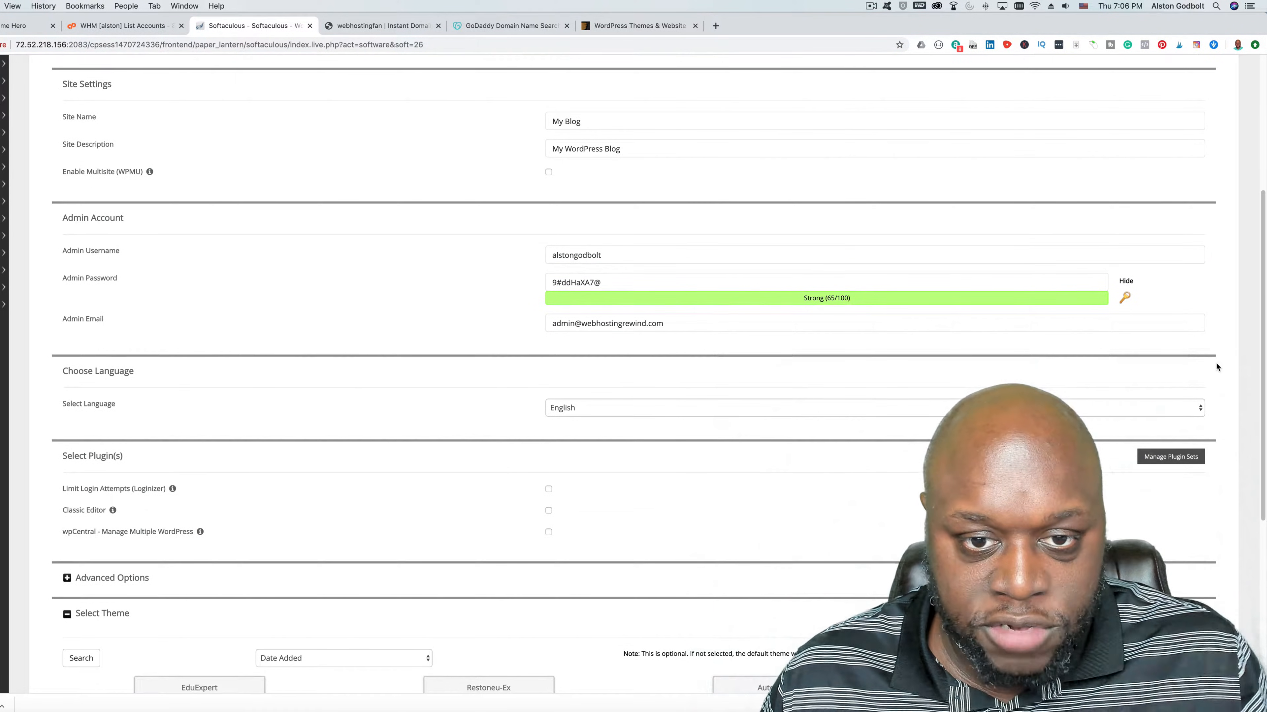
{"action": "scroll", "coordinate": [1219, 357], "scroll_direction": "down", "scroll_amount": 6}
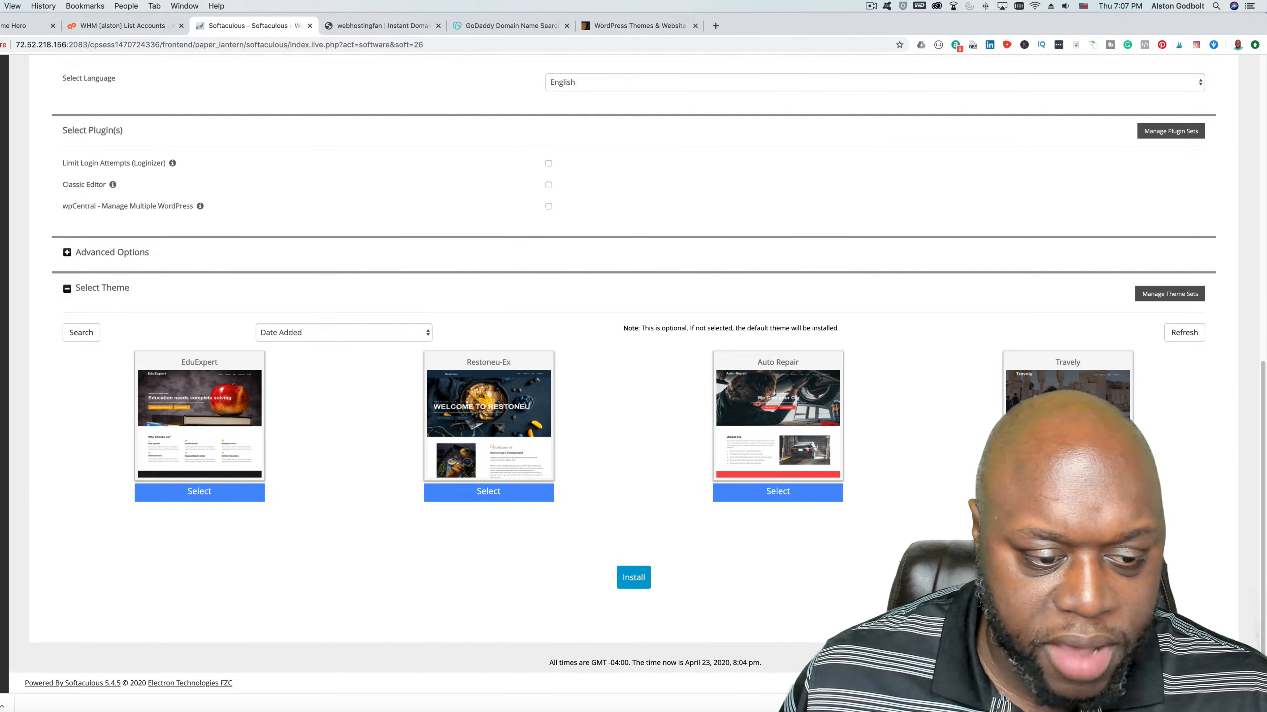
{"action": "left_click", "coordinate": [201, 493]}
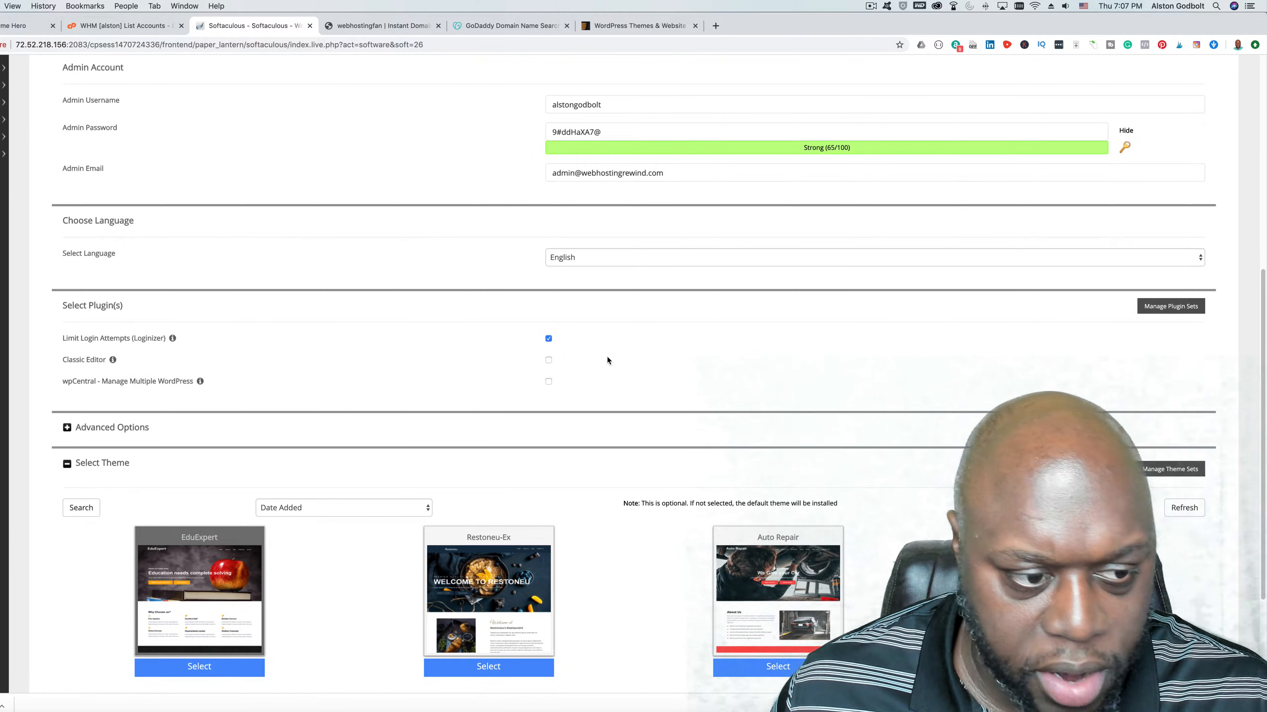
- Include the Limit Login Attempts (Loginizer) plugin and install WordPress on webhostingrewind.com
{"action": "scroll", "coordinate": [607, 360], "scroll_direction": "down", "scroll_amount": 1}
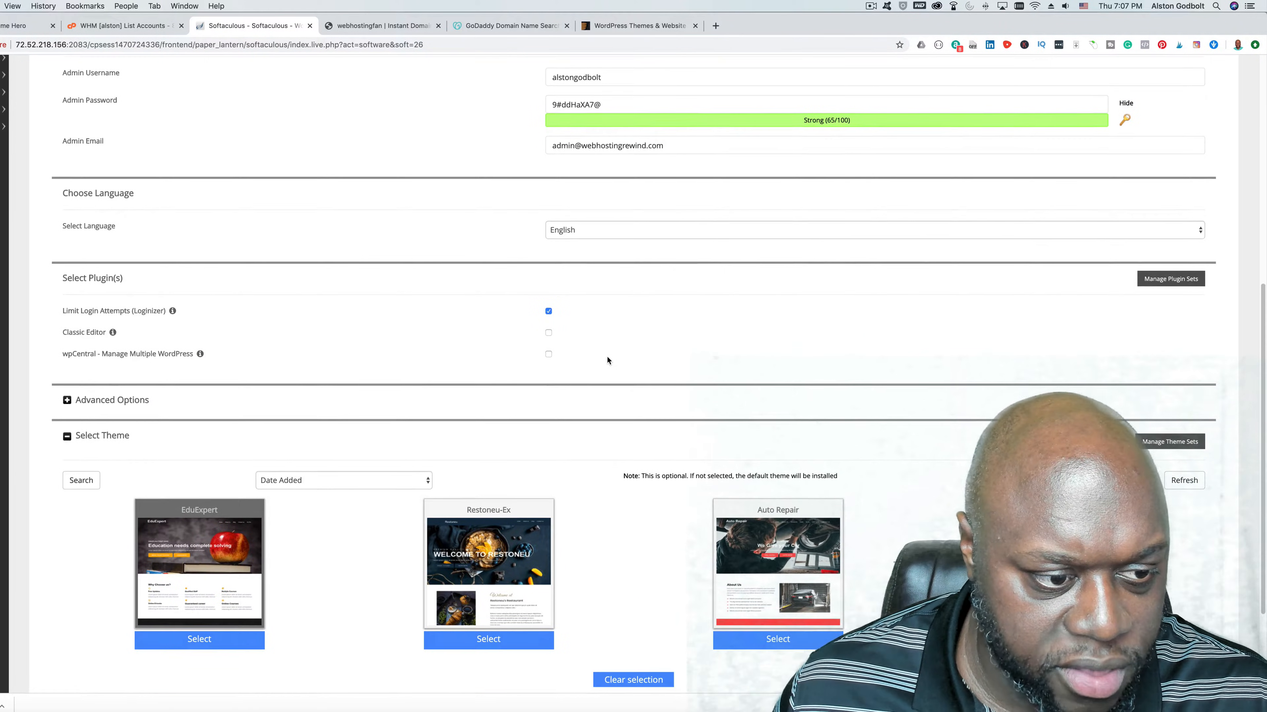
{"action": "scroll", "coordinate": [606, 357], "scroll_direction": "down", "scroll_amount": 5}
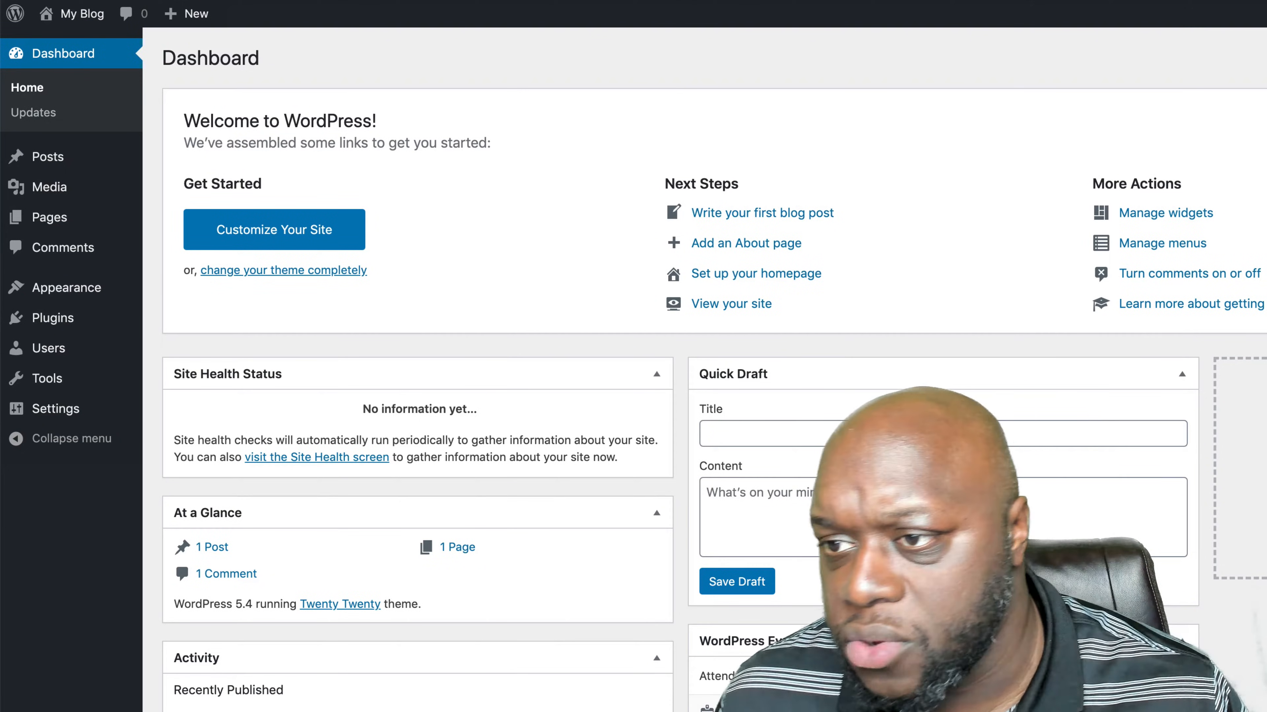
- Hide the Welcome box through the dashboard's display options and show it again
{"action": "left_click", "coordinate": [1145, 50]}
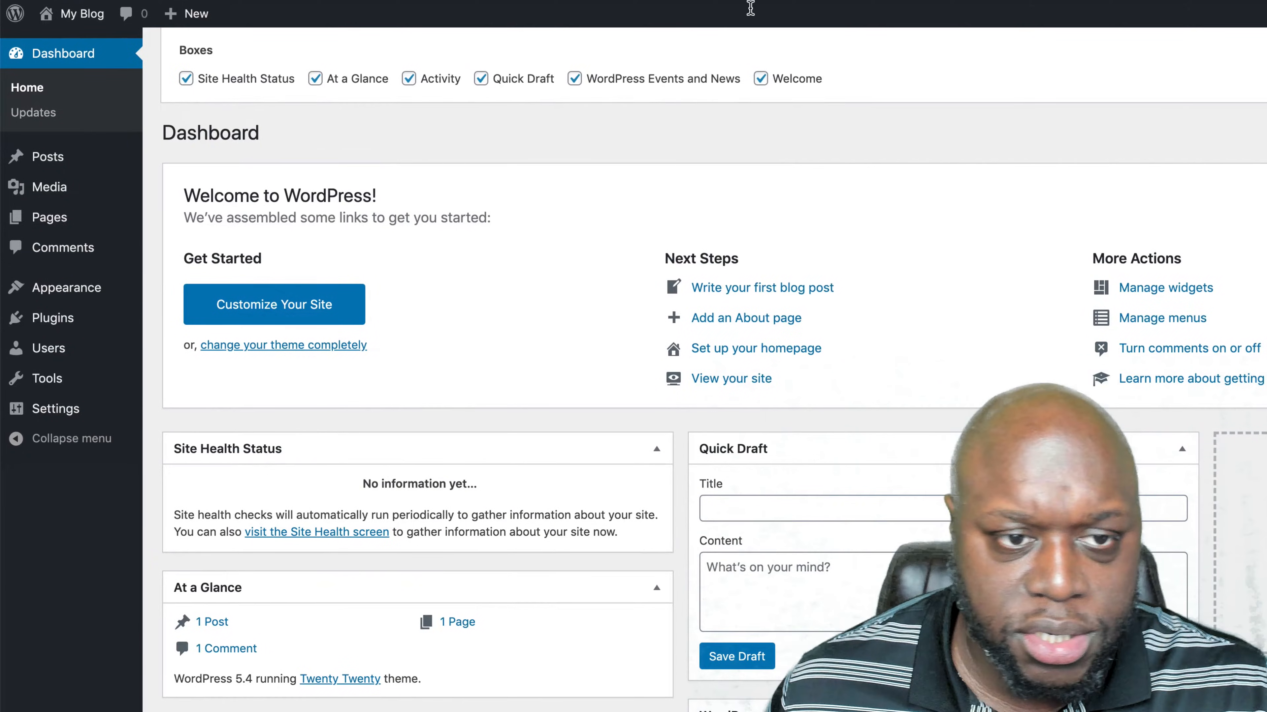
{"action": "left_click", "coordinate": [760, 79]}
{"action": "left_click", "coordinate": [761, 79]}
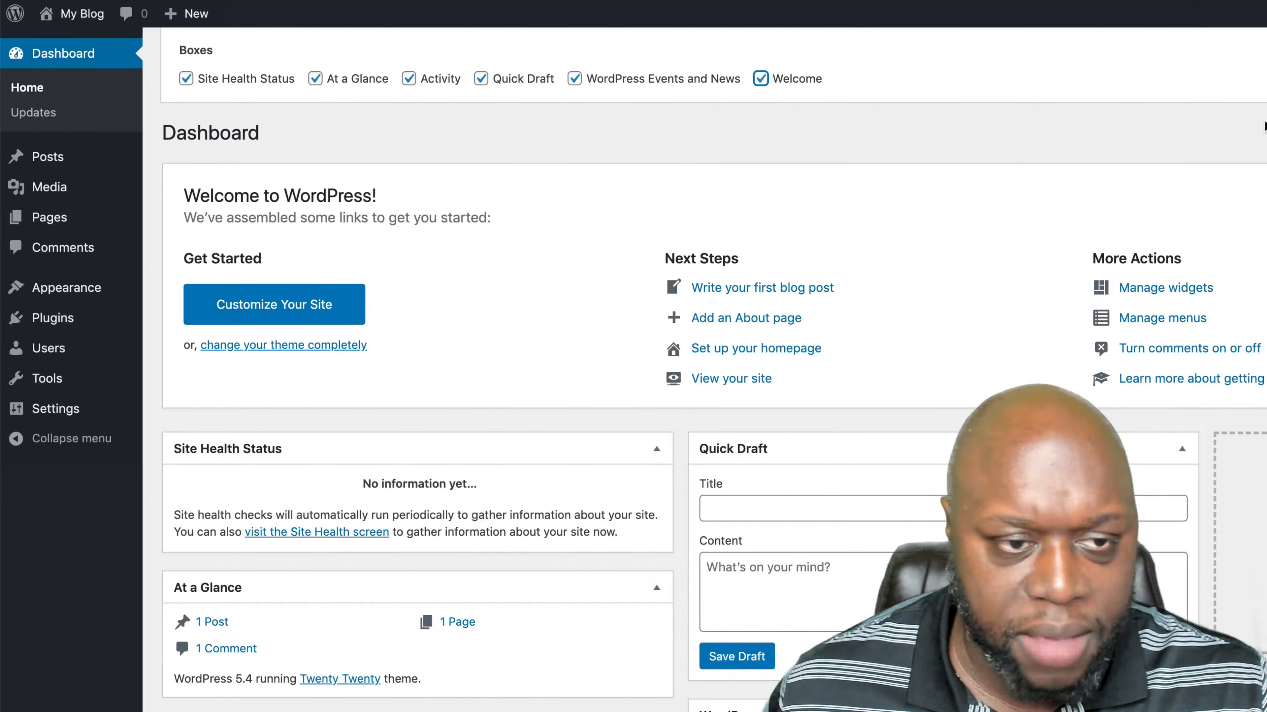
{"action": "left_click", "coordinate": [1265, 118]}
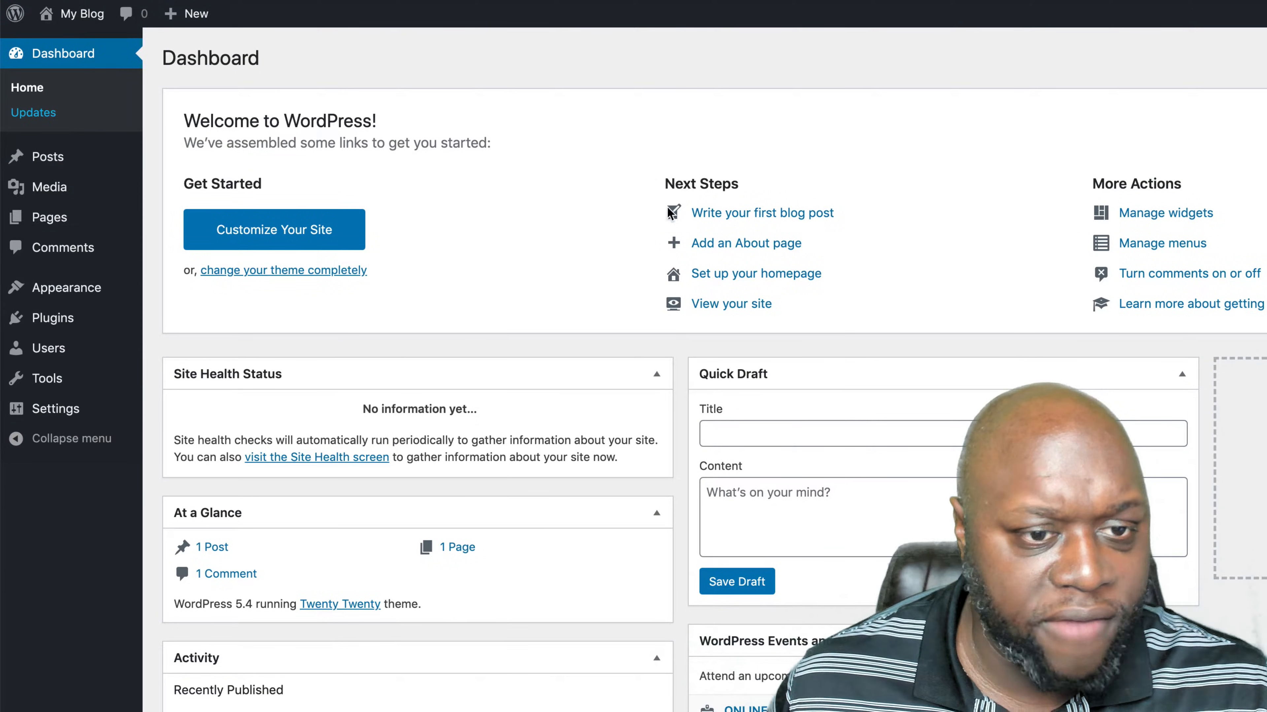
- Check the WordPress core, plugin and theme updates
{"action": "left_click", "coordinate": [26, 114]}
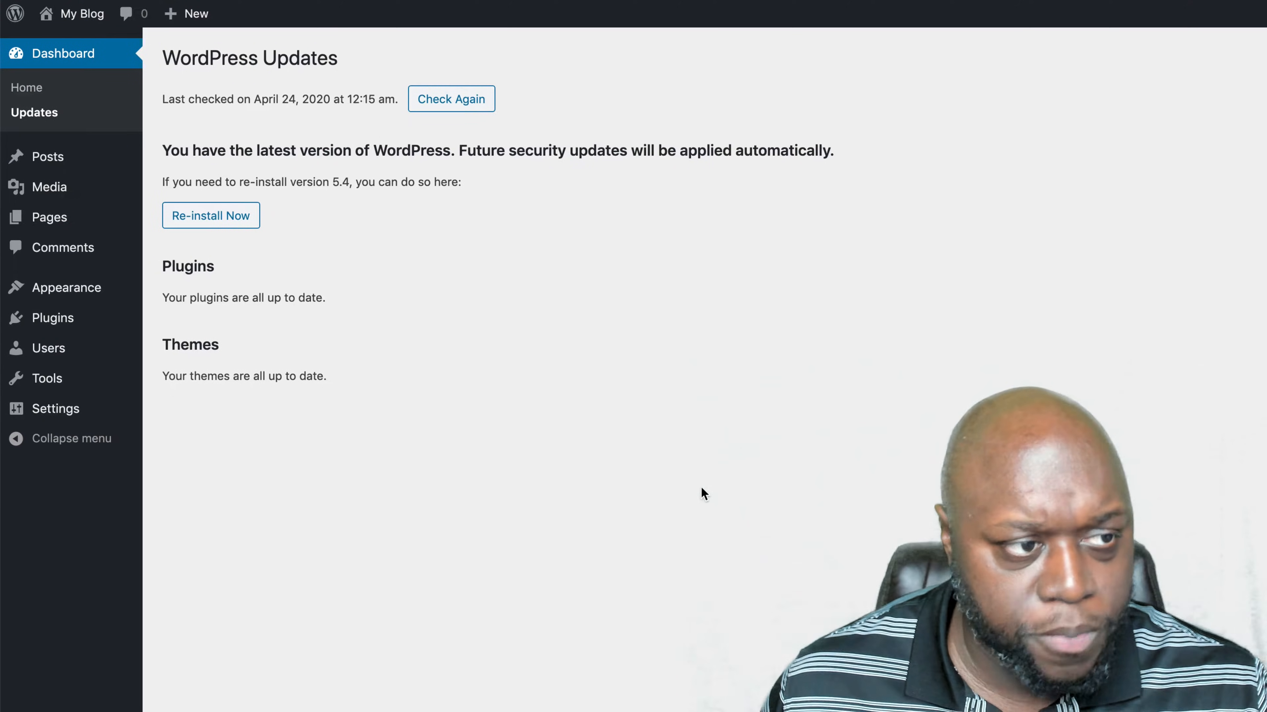
- Add a new blog post titled "Hello and Welcome"
{"action": "left_click", "coordinate": [71, 159]}
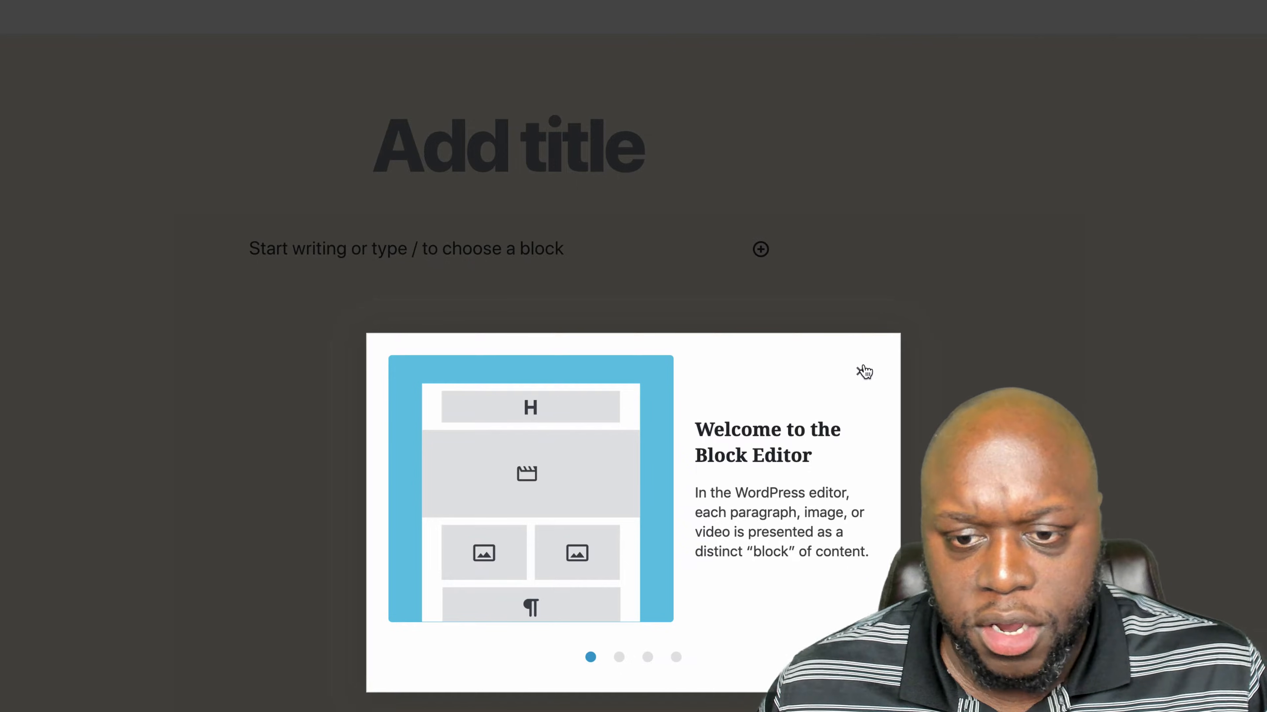
{"action": "left_click", "coordinate": [864, 372]}
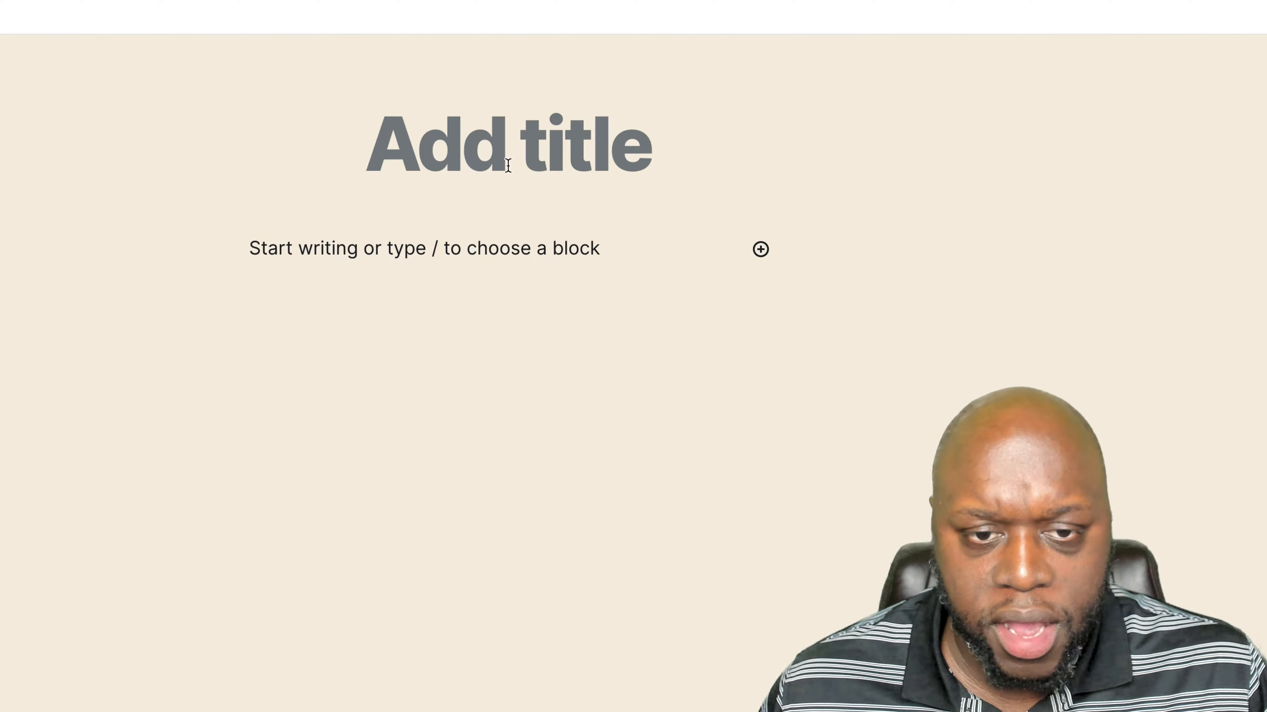
{"action": "left_click", "coordinate": [506, 149]}
{"action": "type", "text": "Hel"}
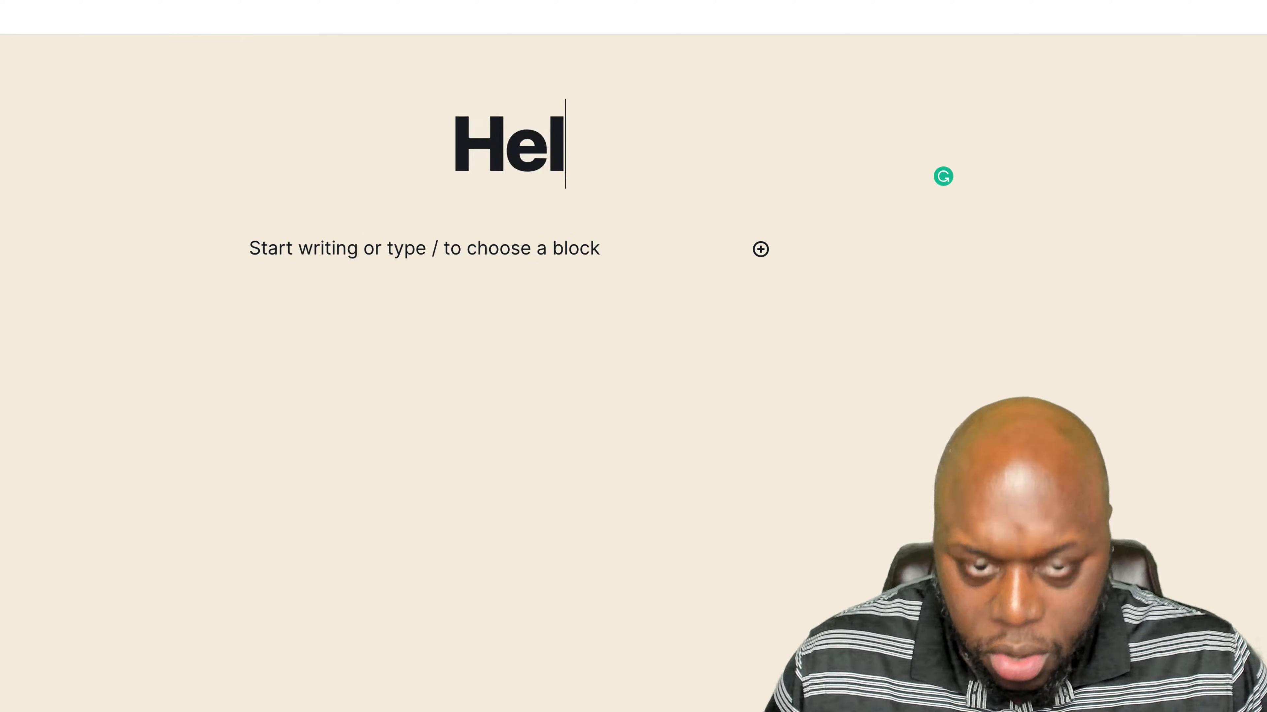
{"action": "type", "text": "lo and welcome"}
{"action": "left_click_drag", "start_coordinate": [517, 149], "coordinate": [544, 152]}
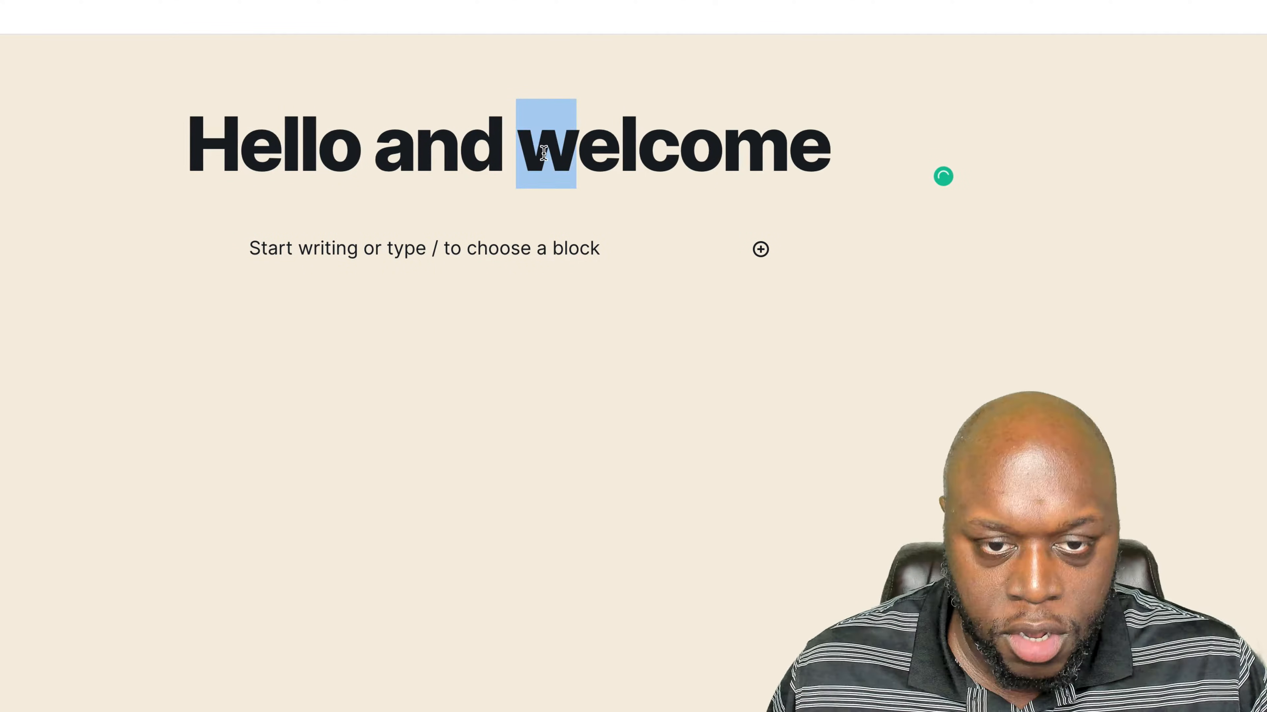
{"action": "type", "text": "W"}
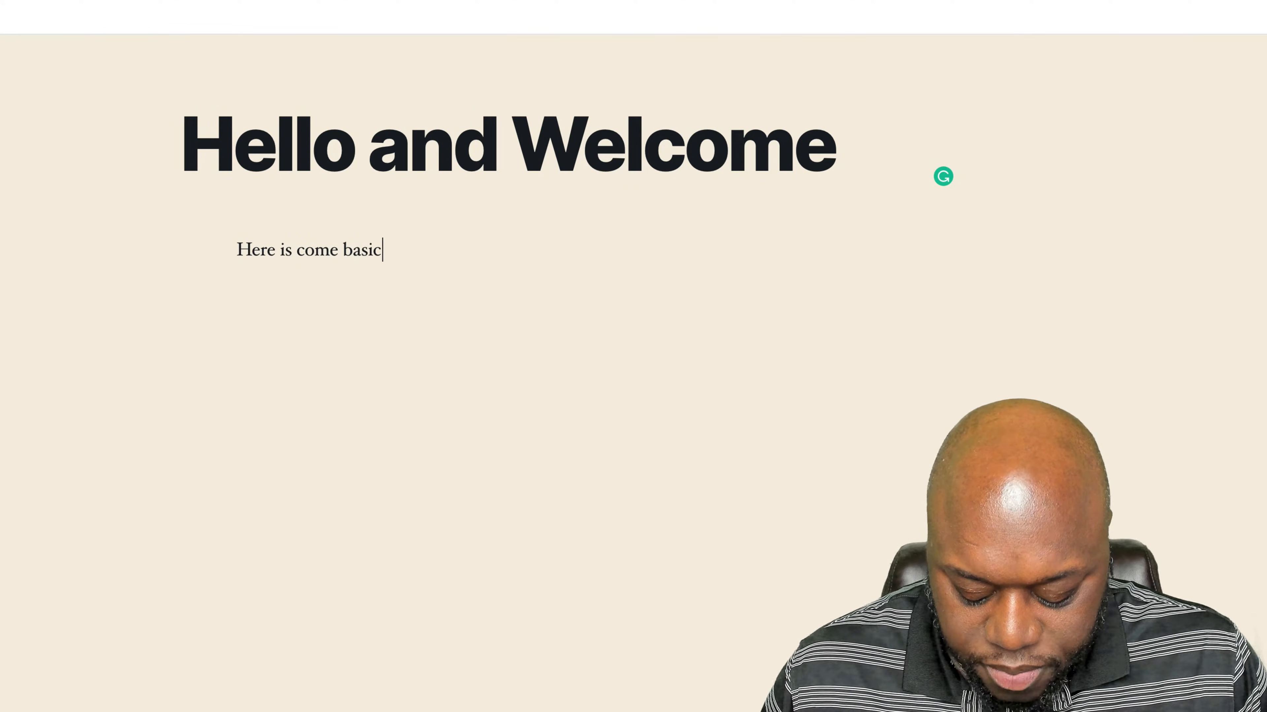
- Enter "Here is come basic content" as the post's body, publish the post and return to the posts list
{"action": "type", "text": "ontent"}
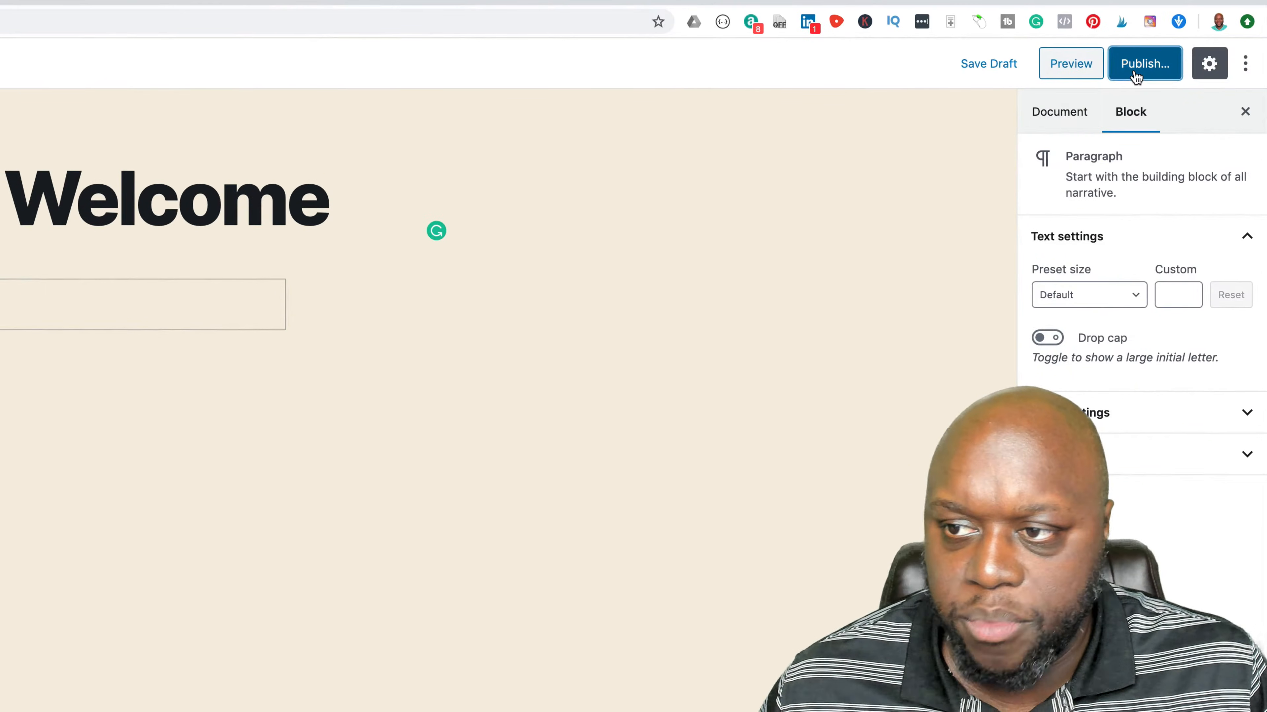
{"action": "left_click", "coordinate": [1136, 76]}
{"action": "left_click", "coordinate": [1141, 64]}
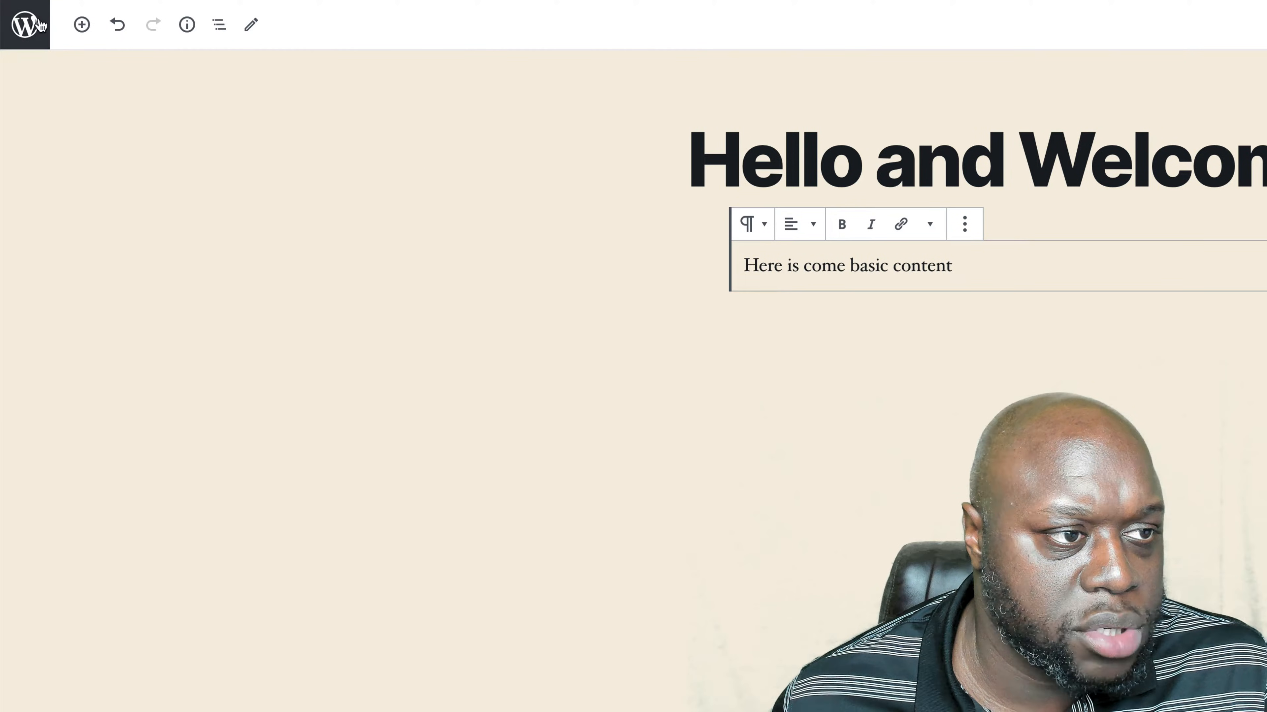
{"action": "left_click", "coordinate": [35, 23]}
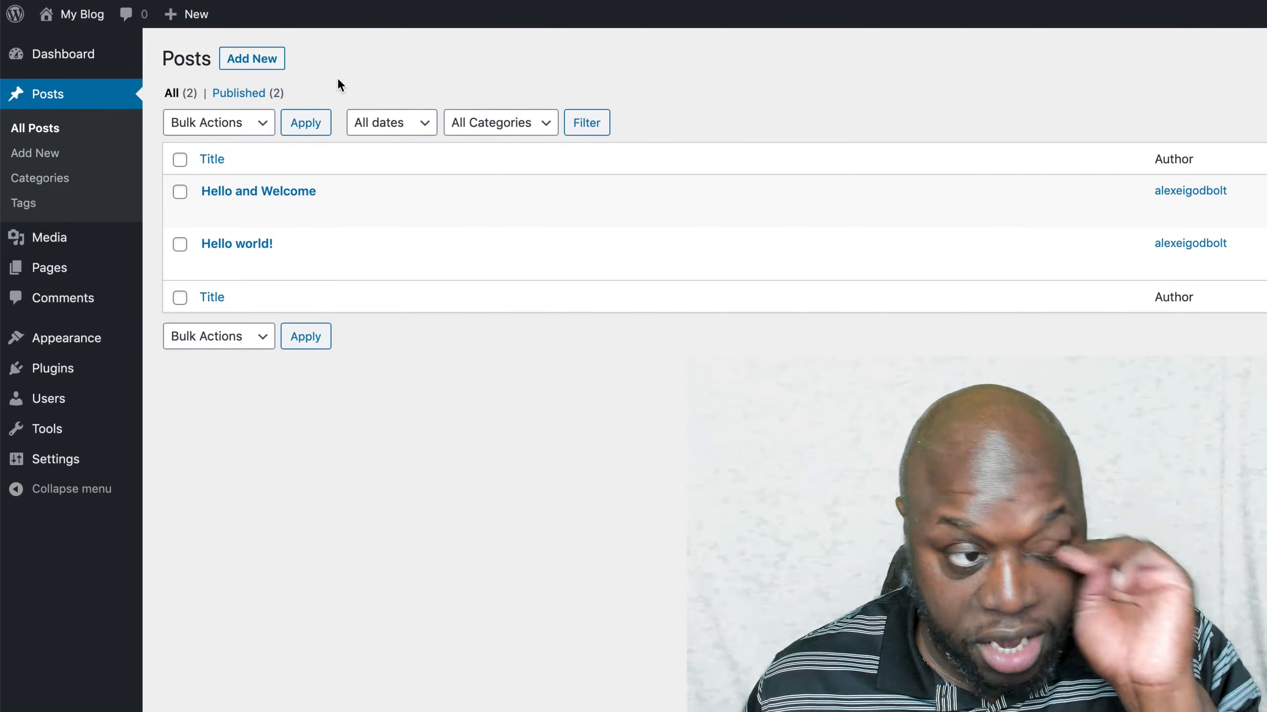
- Open the blog's public site from the admin area to view the published post
{"action": "mouse_move", "coordinate": [75, 15]}
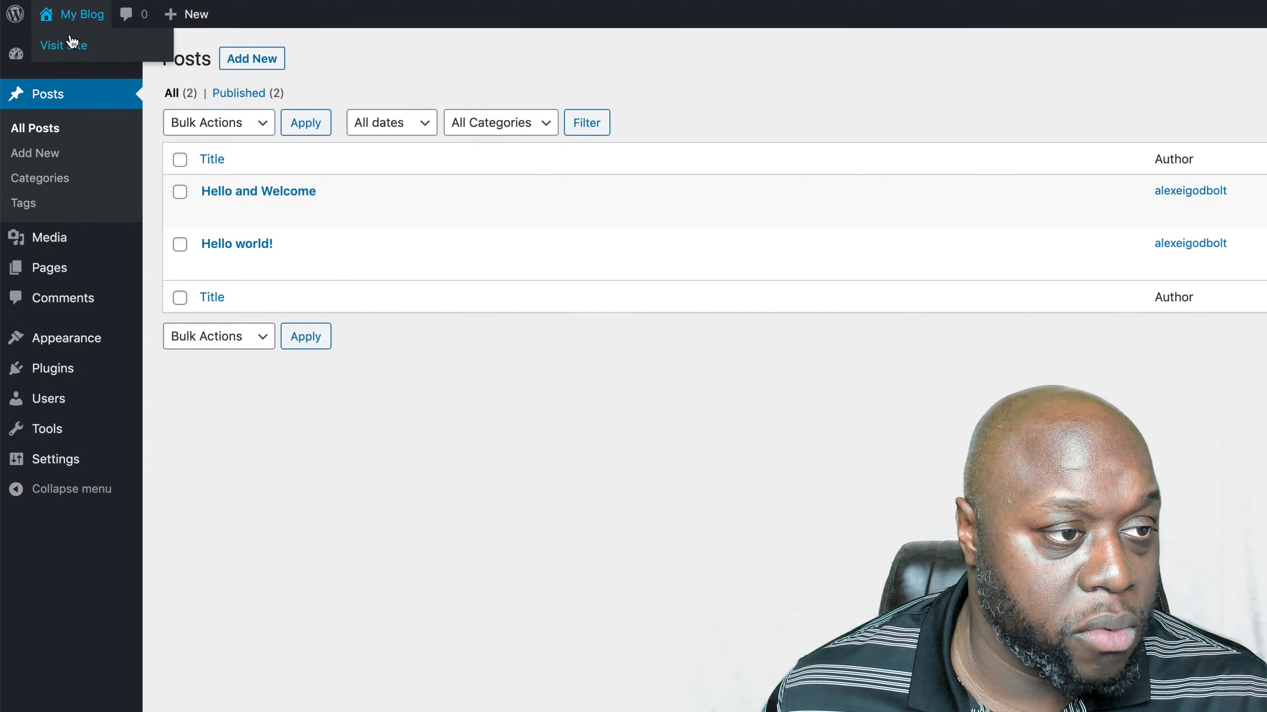
{"action": "right_click", "coordinate": [72, 44]}
{"action": "left_click", "coordinate": [80, 51]}
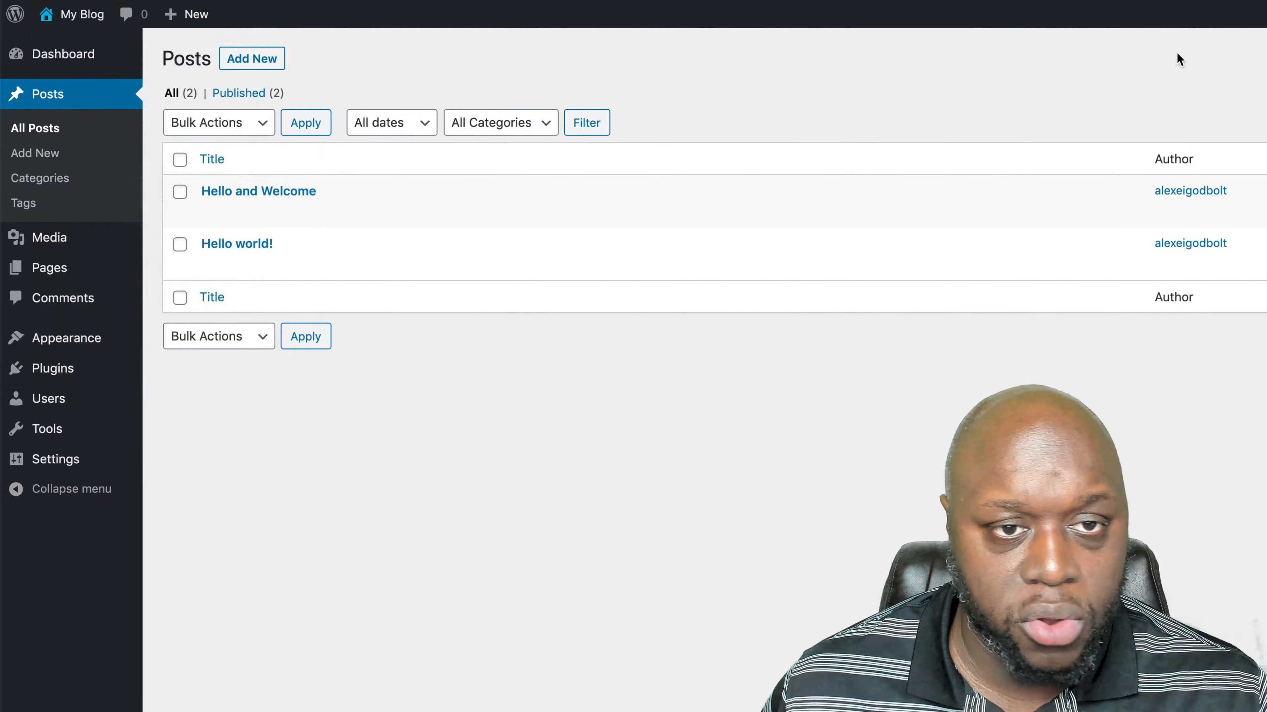
{"action": "left_click", "coordinate": [1017, 1]}
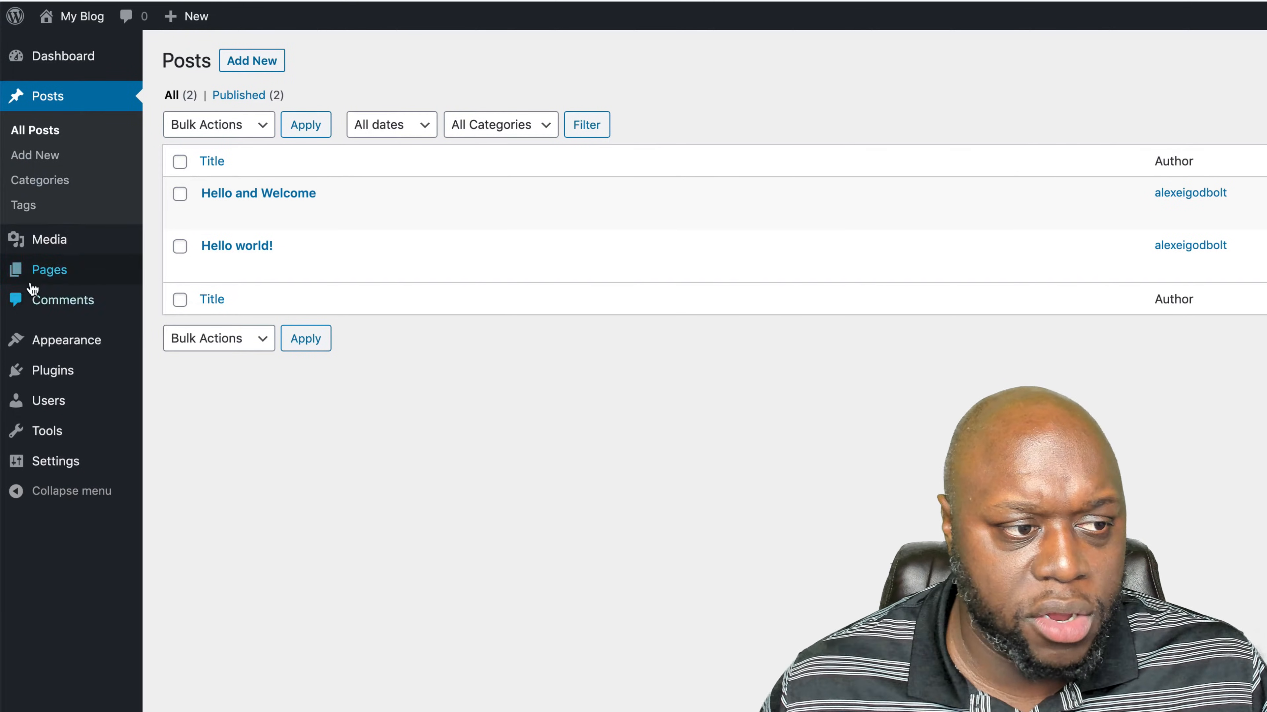
- Look through the site's existing pages and comments in the WordPress admin
{"action": "mouse_move", "coordinate": [61, 246]}
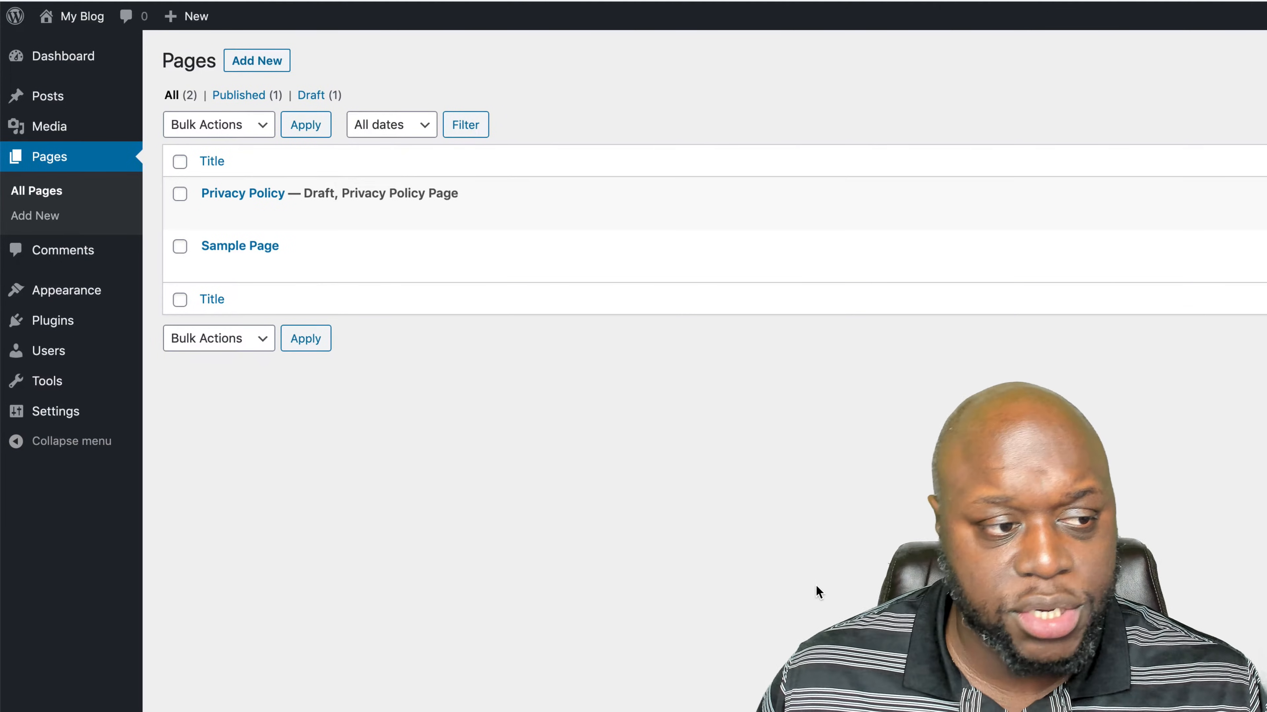
{"action": "left_click", "coordinate": [85, 252]}
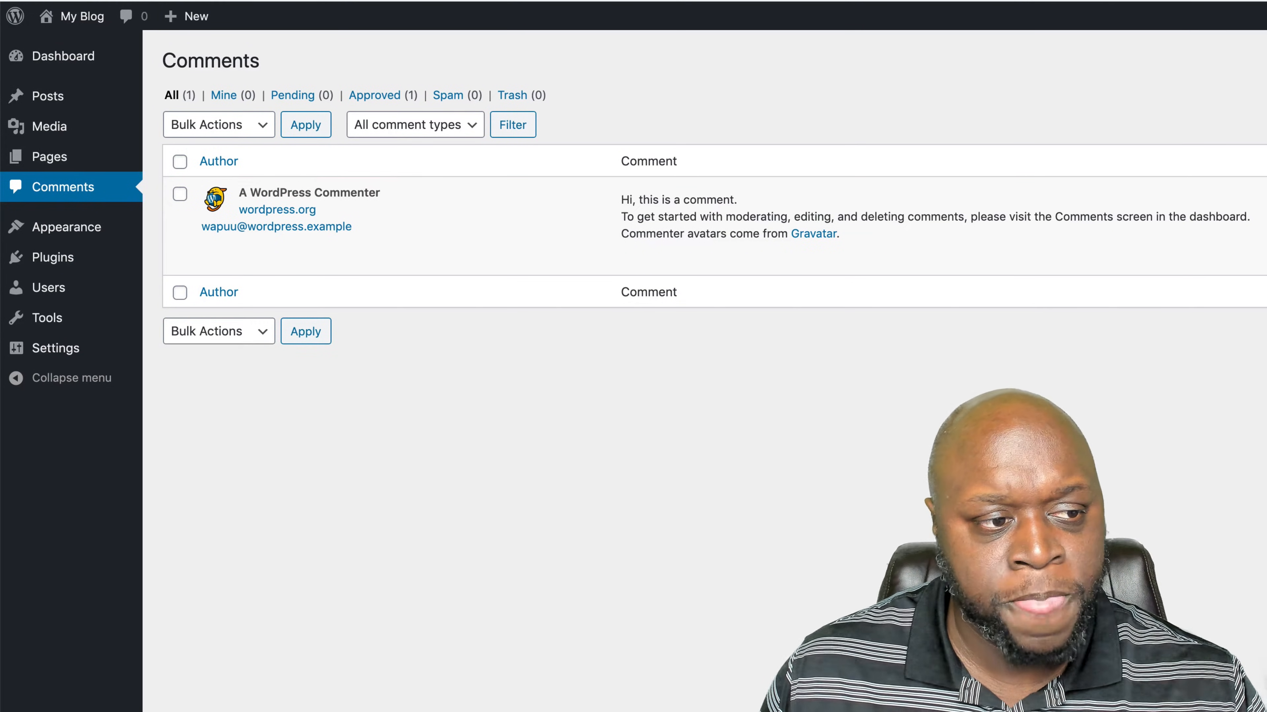
- Activate the Twenty Seventeen theme and review the live homepage down to its footer in an incognito window
{"action": "left_click", "coordinate": [73, 232]}
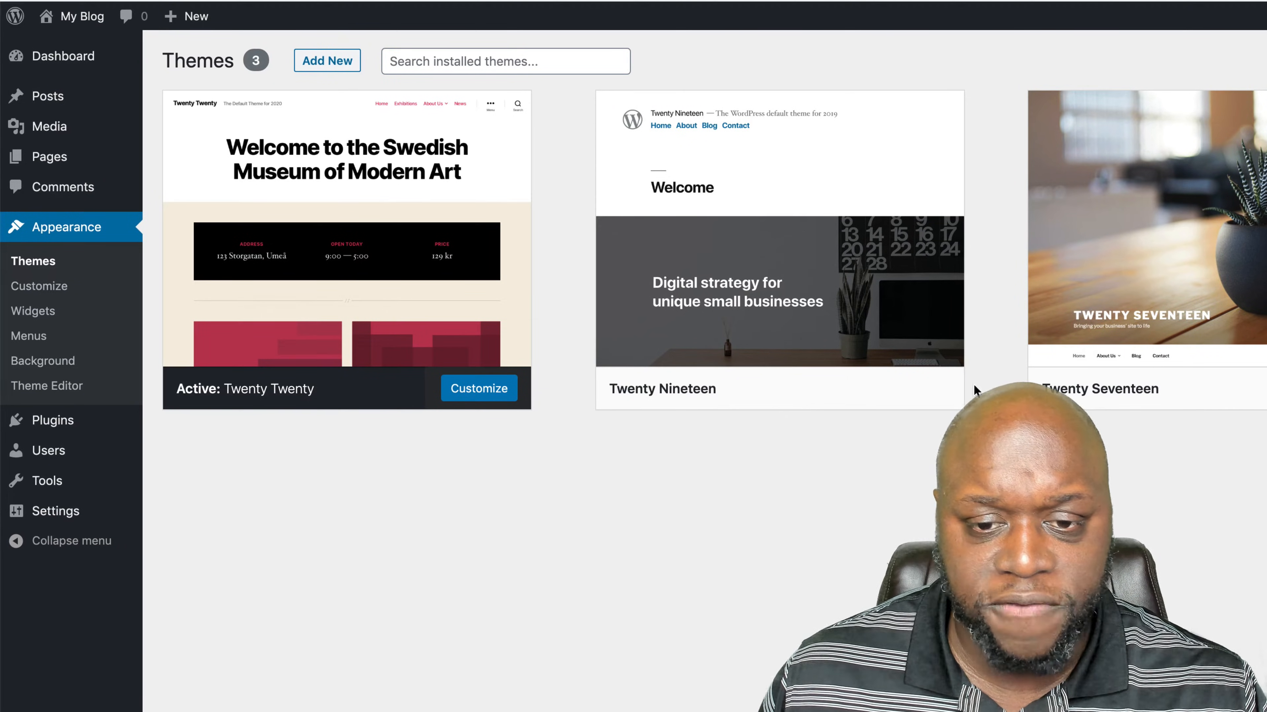
{"action": "mouse_move", "coordinate": [1209, 281]}
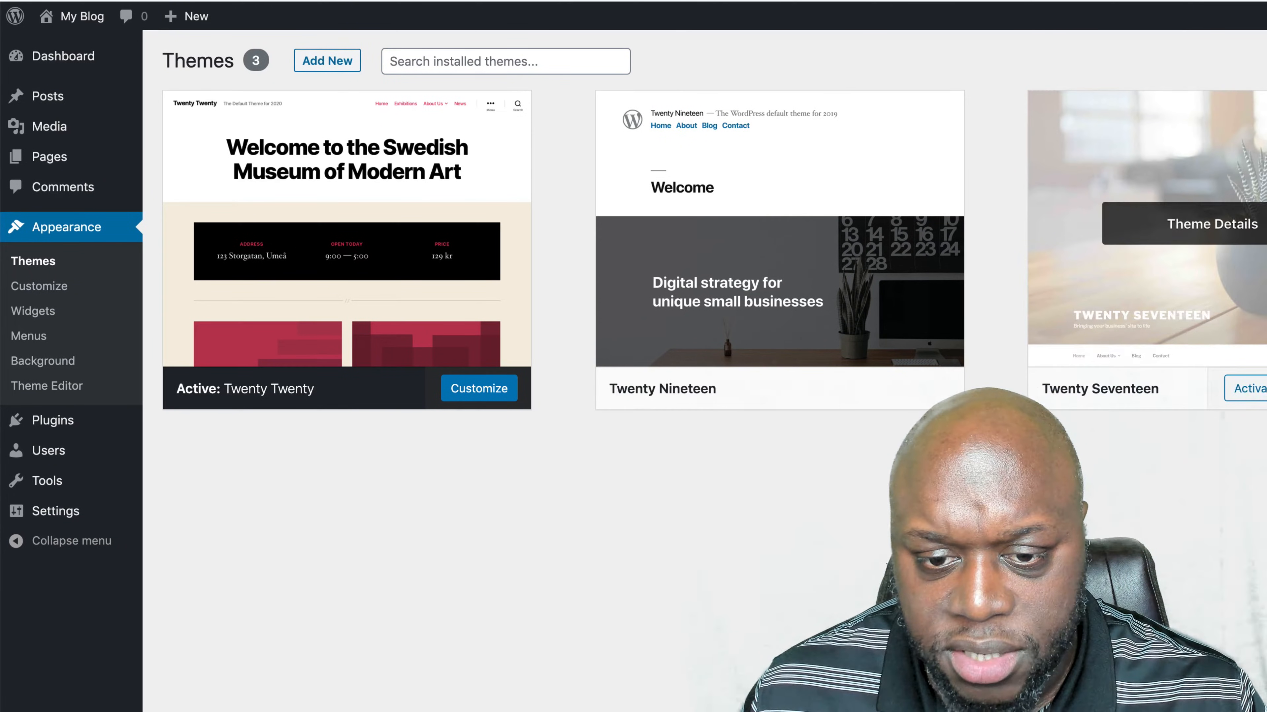
{"action": "left_click", "coordinate": [1249, 388]}
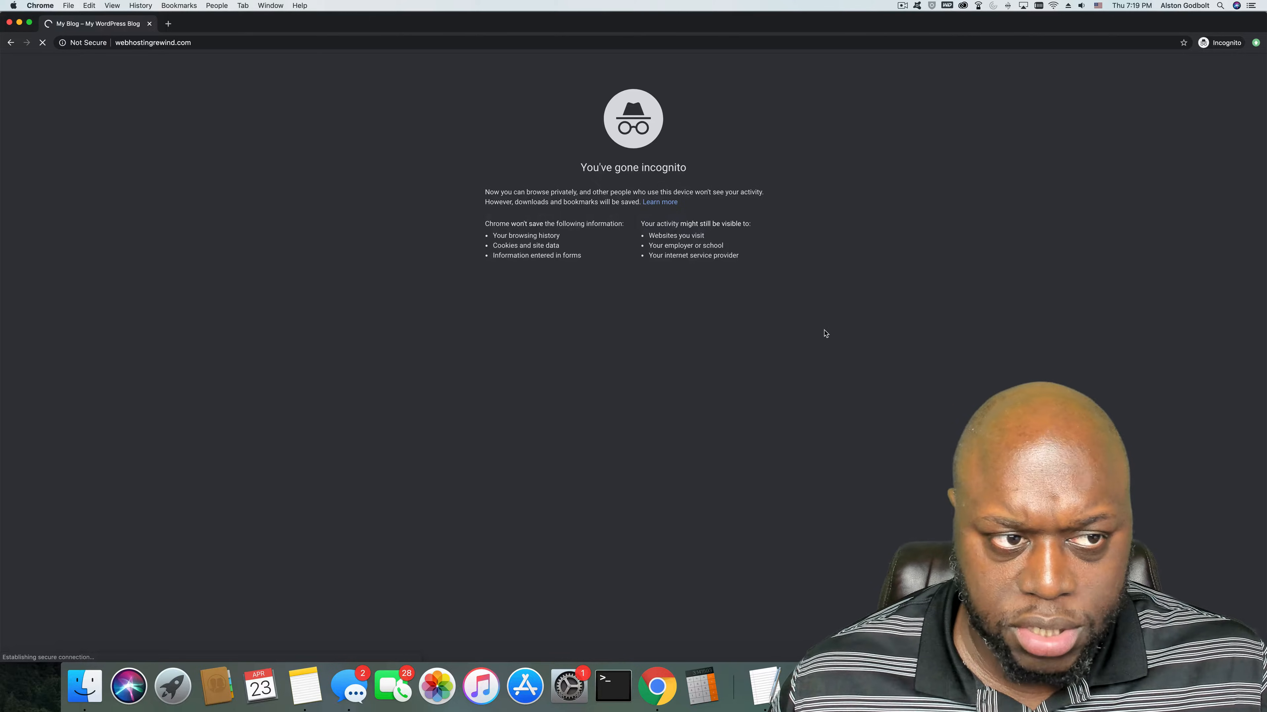
{"action": "scroll", "coordinate": [543, 375], "scroll_direction": "down", "scroll_amount": 10}
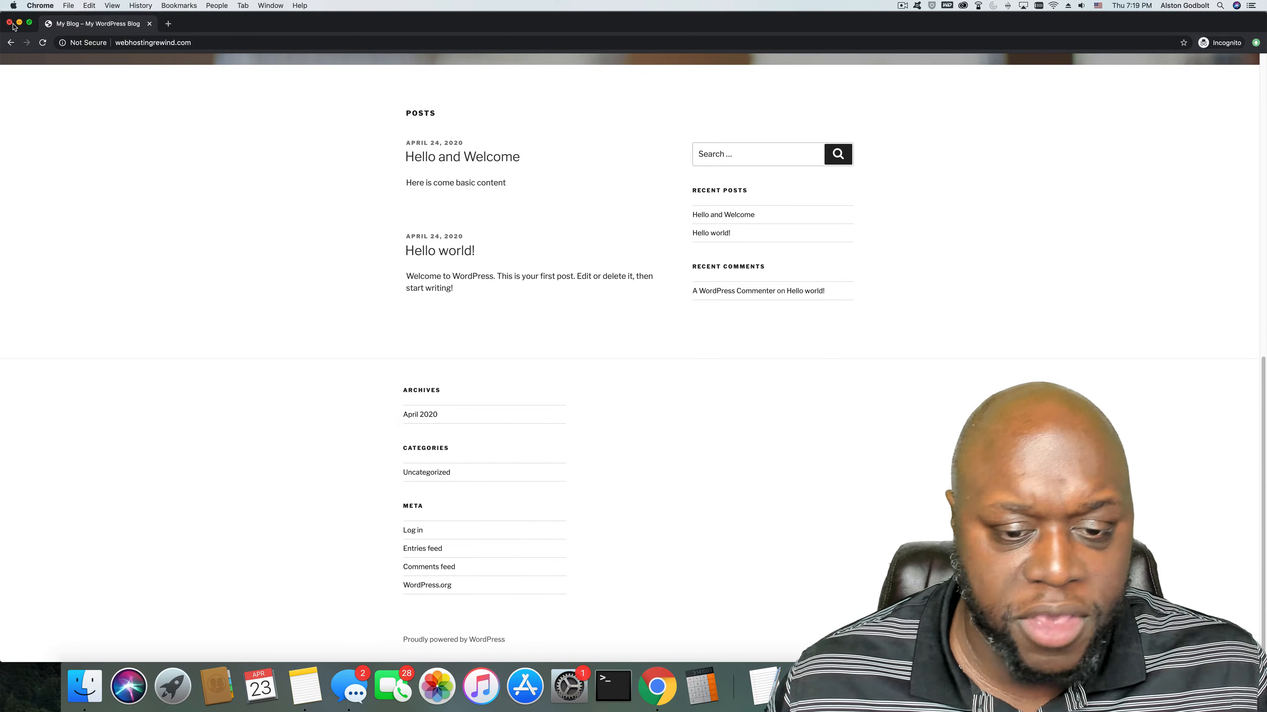
{"action": "scroll", "coordinate": [289, 319], "scroll_direction": "up", "scroll_amount": 10}
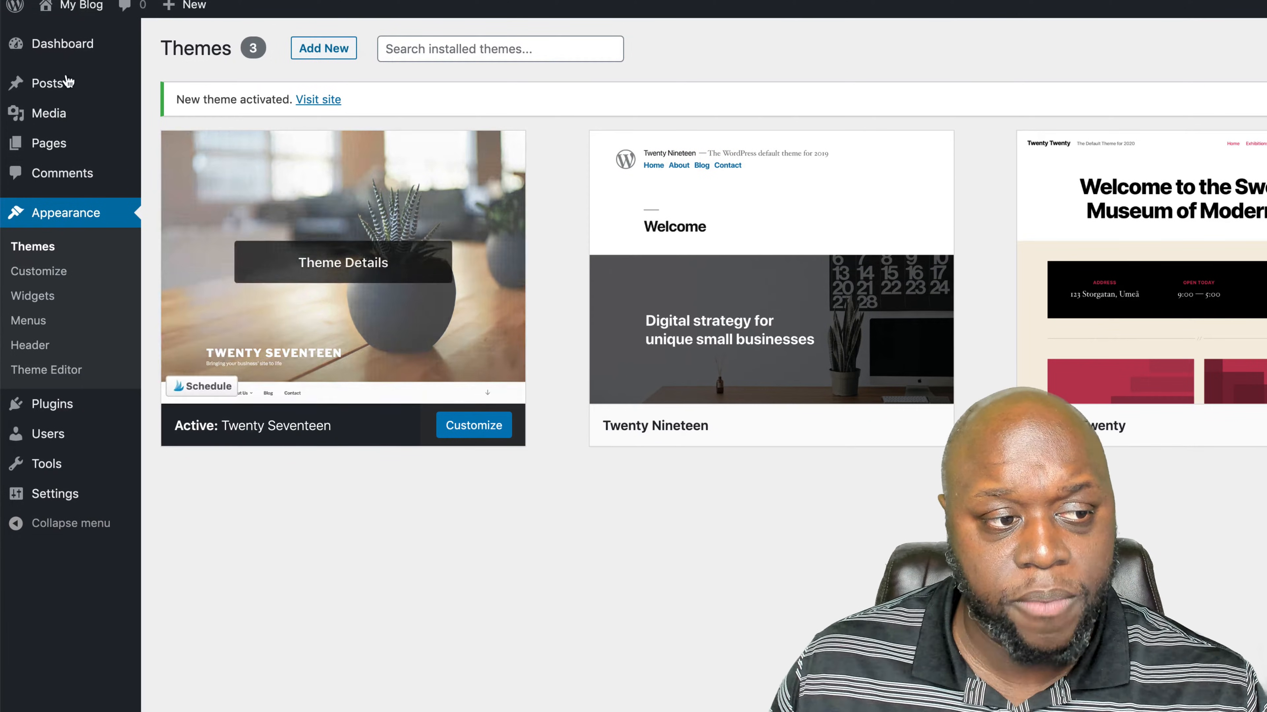
- Set the site title to "Where Life Matters" and the tagline to "Matters of Life" in the theme customizer, and publish the changes
{"action": "left_click", "coordinate": [46, 282]}
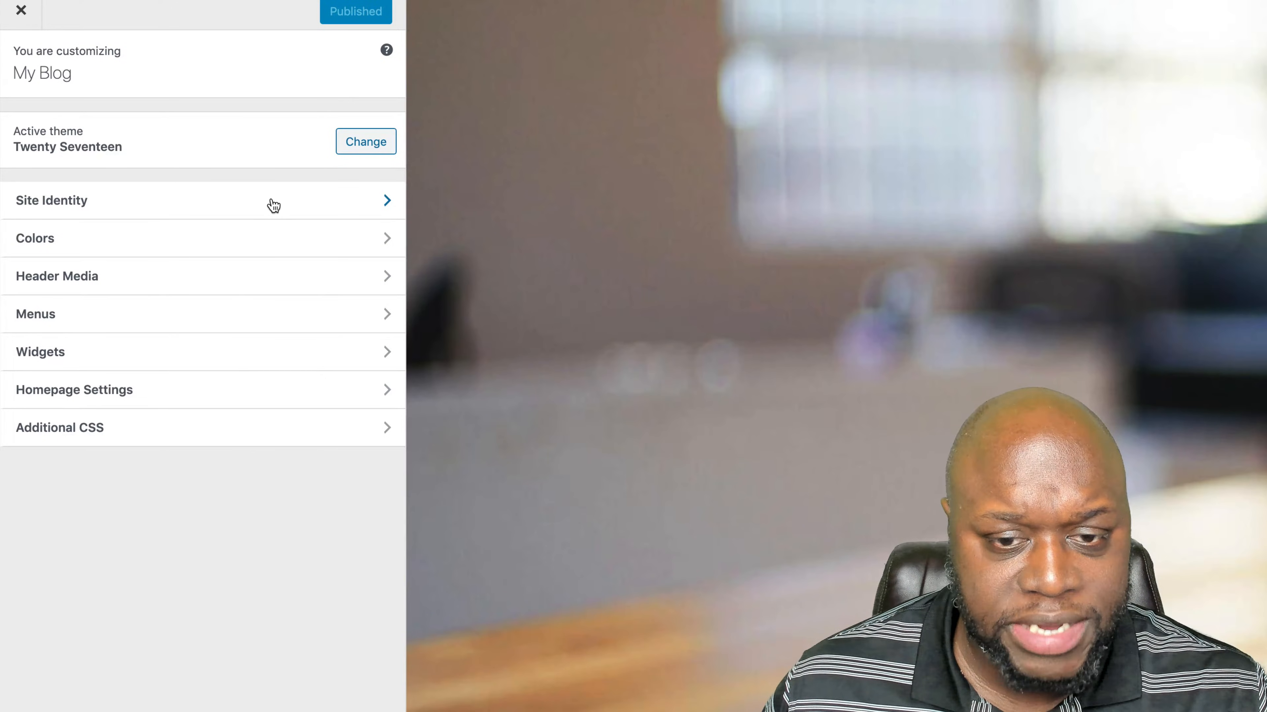
{"action": "left_click", "coordinate": [261, 217]}
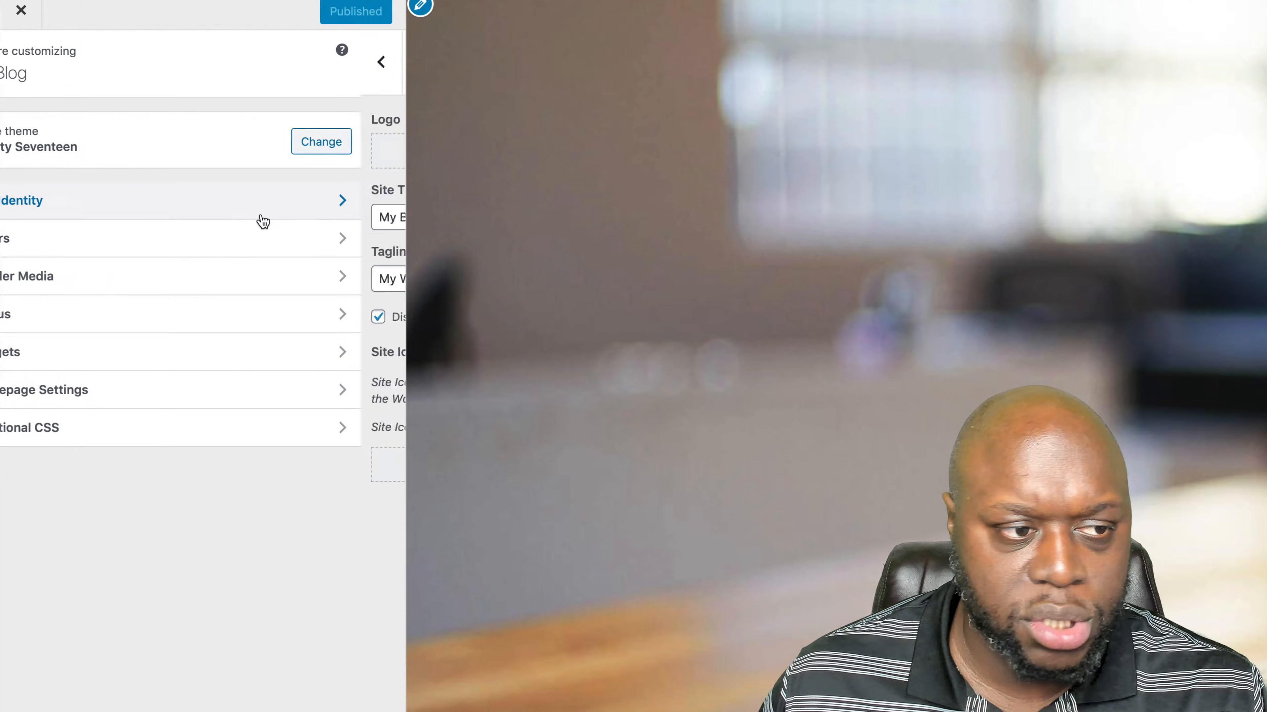
{"action": "triple_click", "coordinate": [252, 221]}
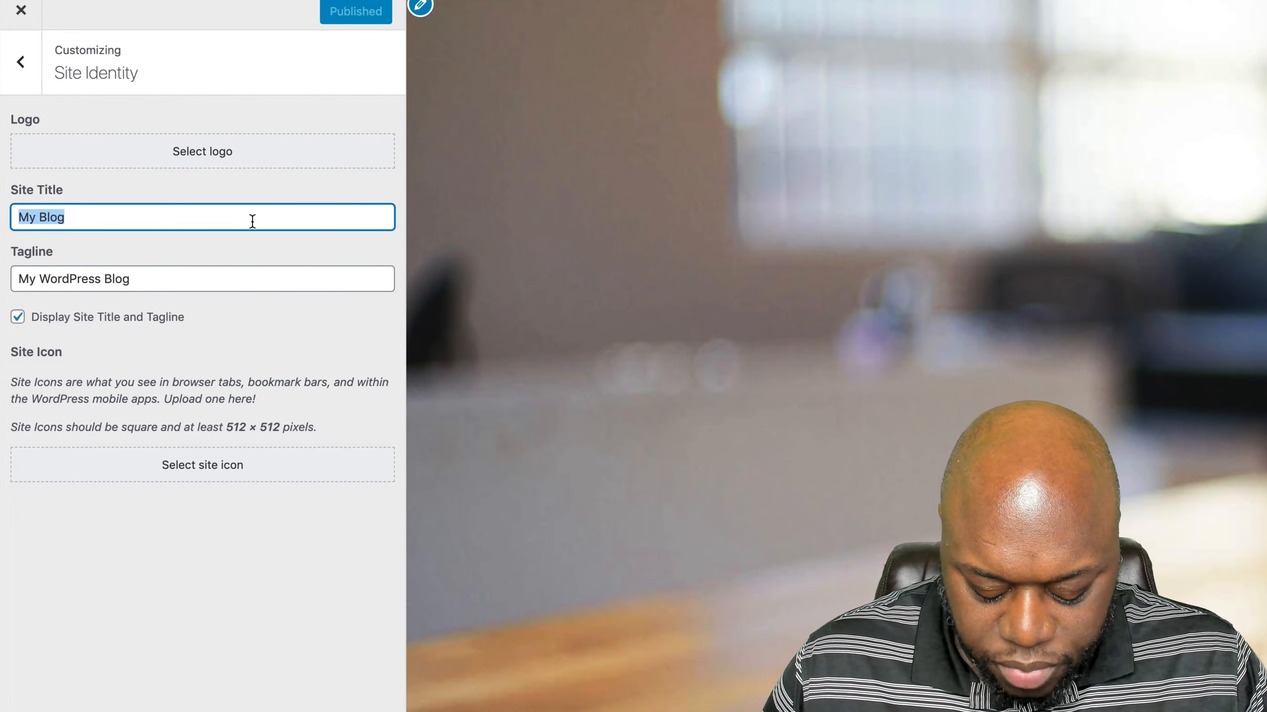
{"action": "type", "text": "Where Life"}
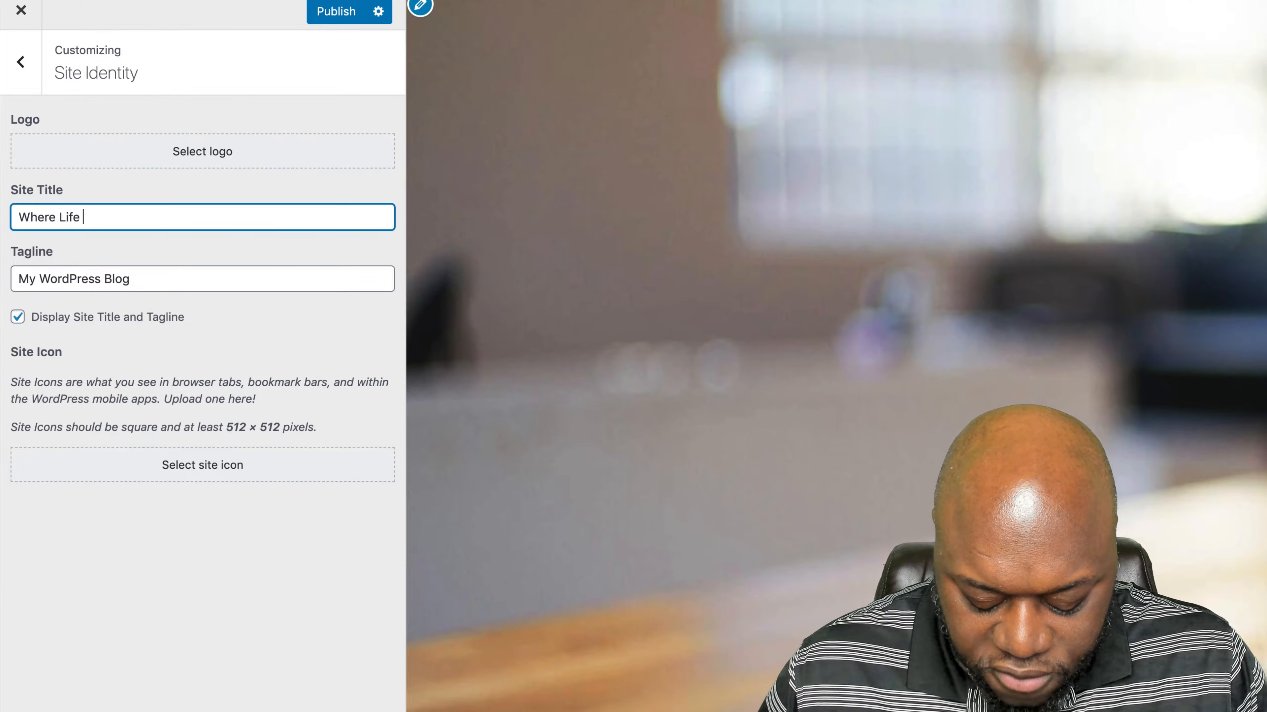
{"action": "type", "text": " Matters"}
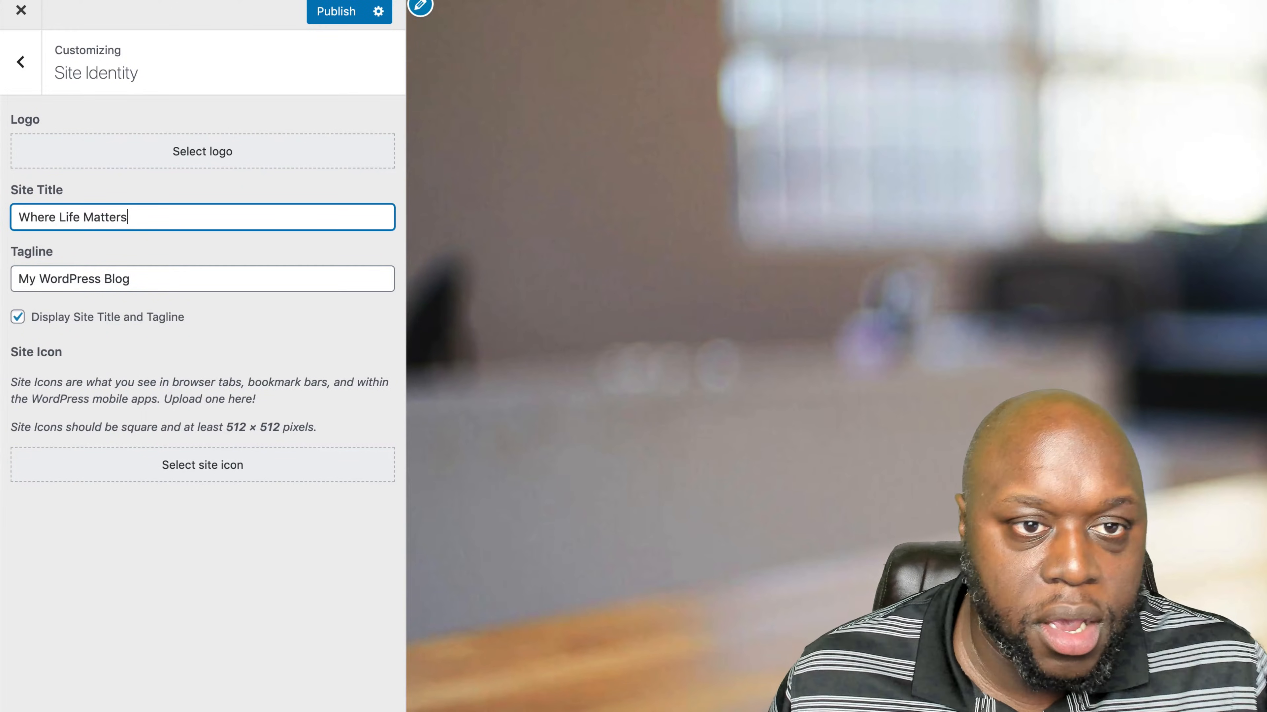
{"action": "triple_click", "coordinate": [176, 277]}
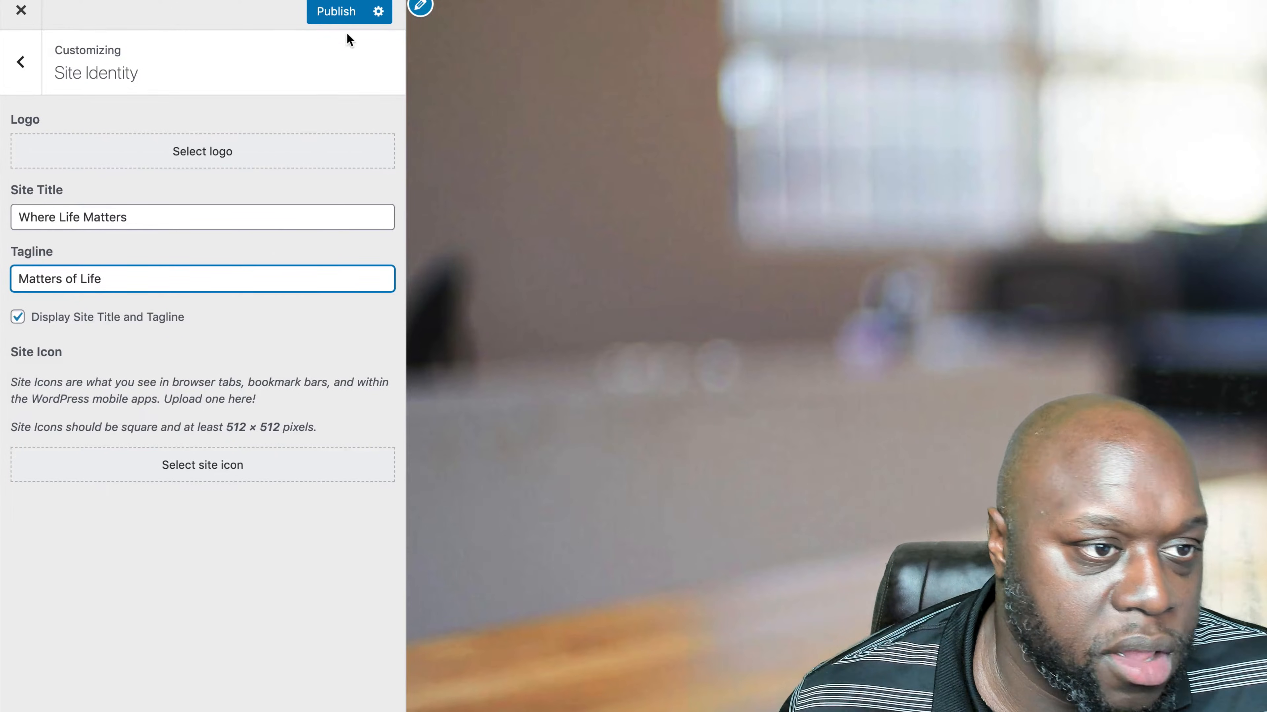
{"action": "left_click", "coordinate": [342, 19]}
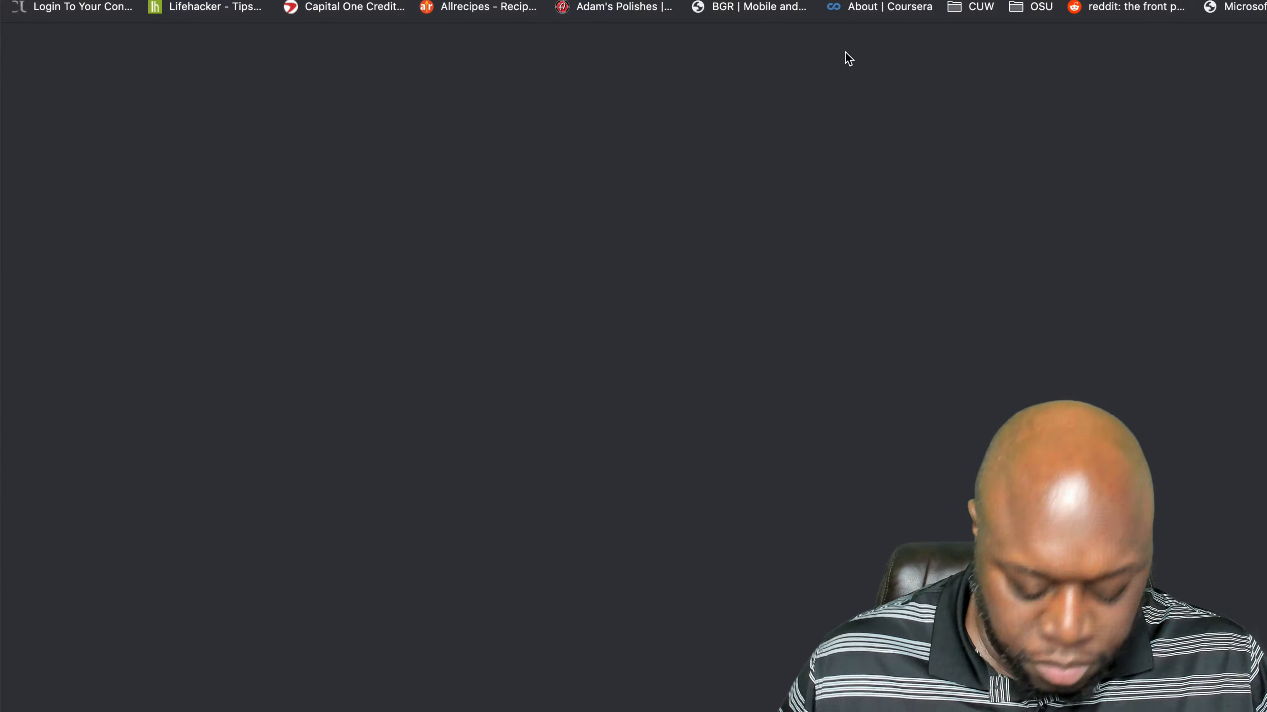
- Load webhostingrewind.com in an incognito window to check the new title and tagline, and return to the customizer's list of sections
{"action": "type", "text": "webhostingrewind.com"}
{"action": "key", "text": "Return"}
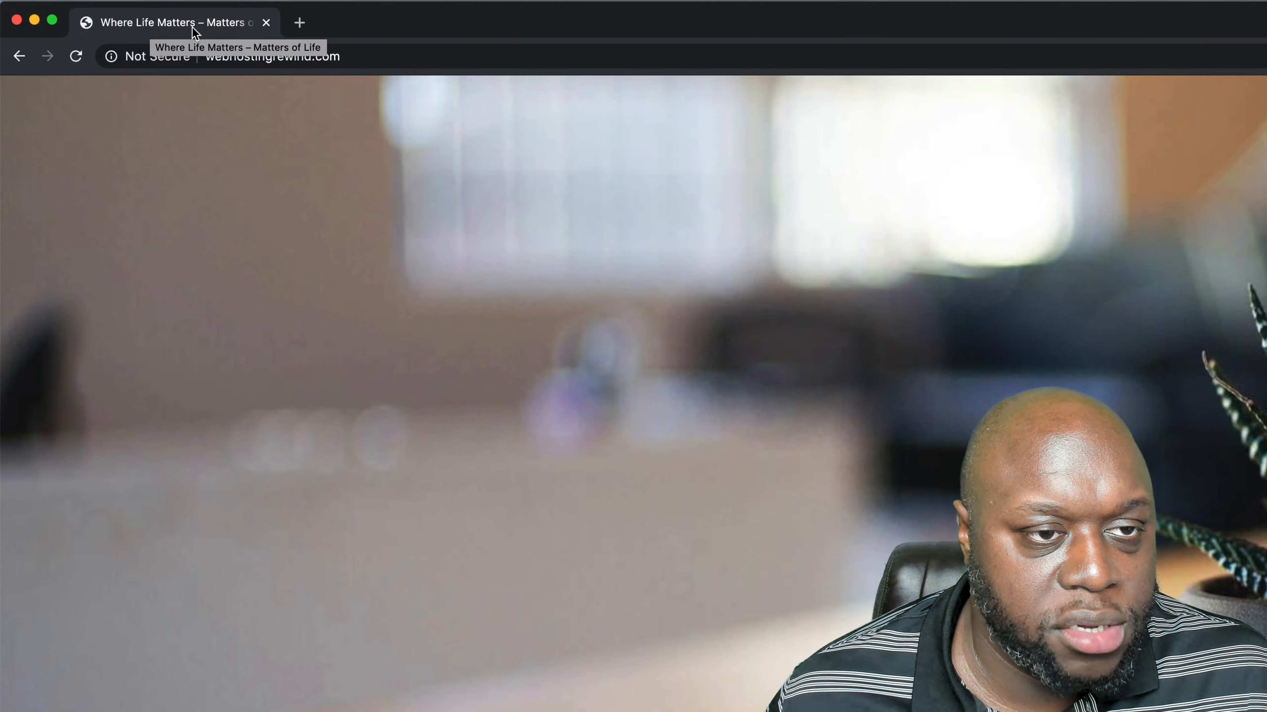
{"action": "left_click_drag", "start_coordinate": [339, 28], "coordinate": [730, 59]}
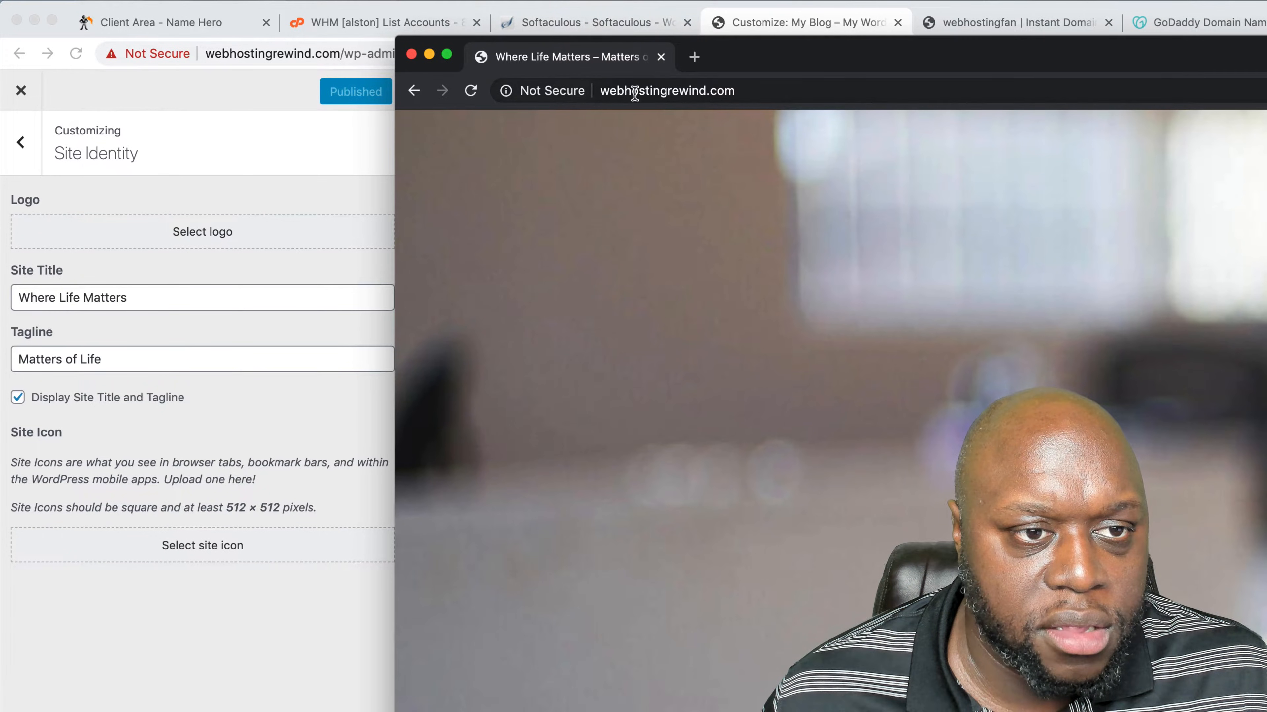
{"action": "left_click", "coordinate": [89, 155]}
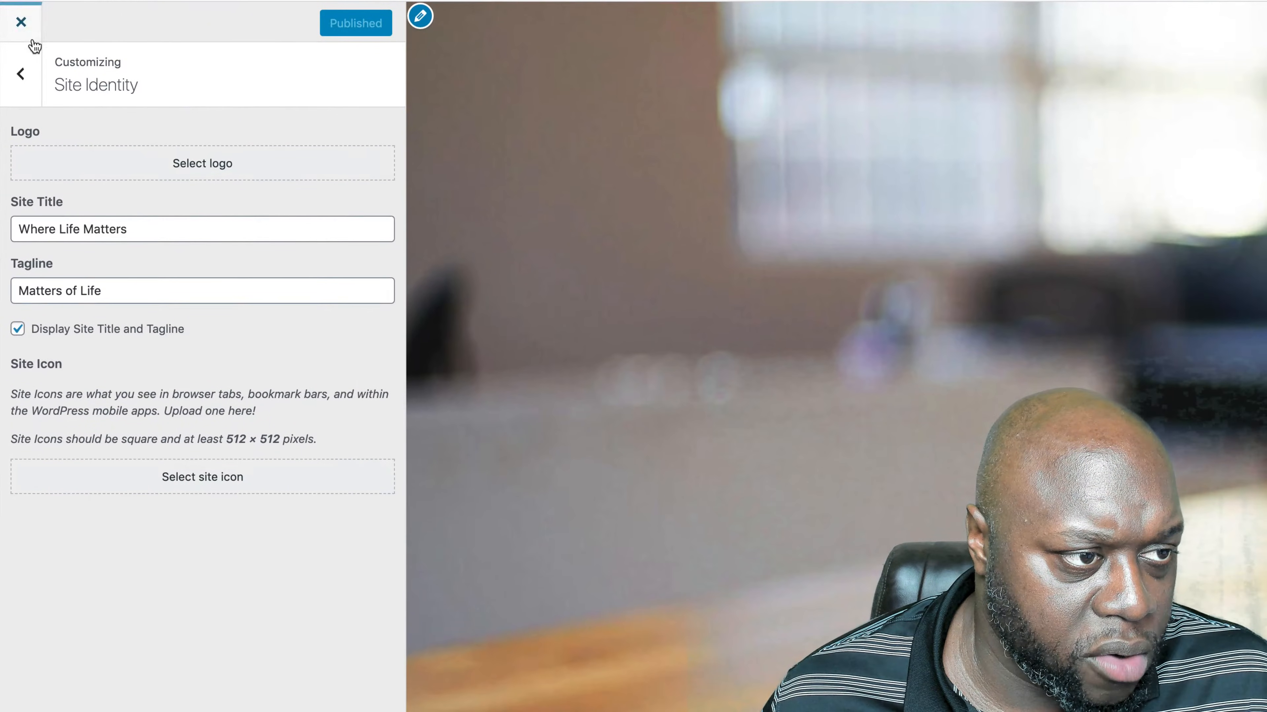
{"action": "left_click", "coordinate": [21, 144]}
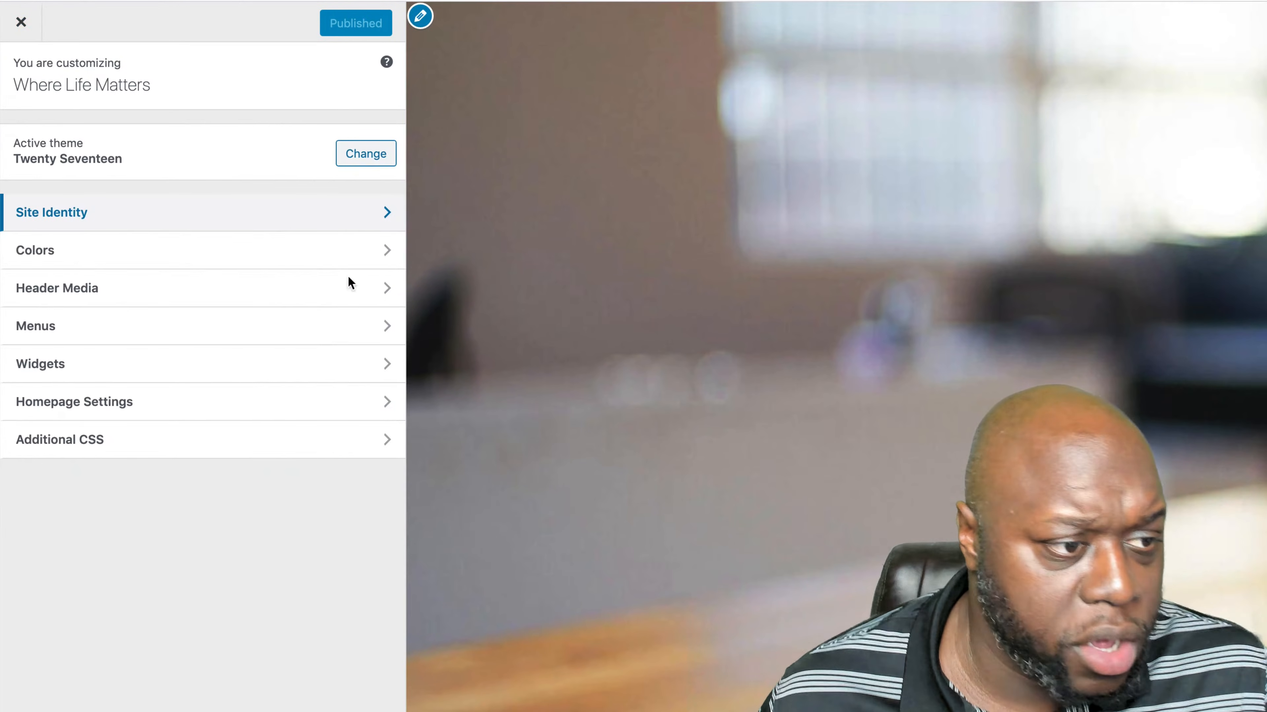
- Set the theme's color scheme to Dark in the customizer's Colors section and publish the change
{"action": "left_click", "coordinate": [295, 256]}
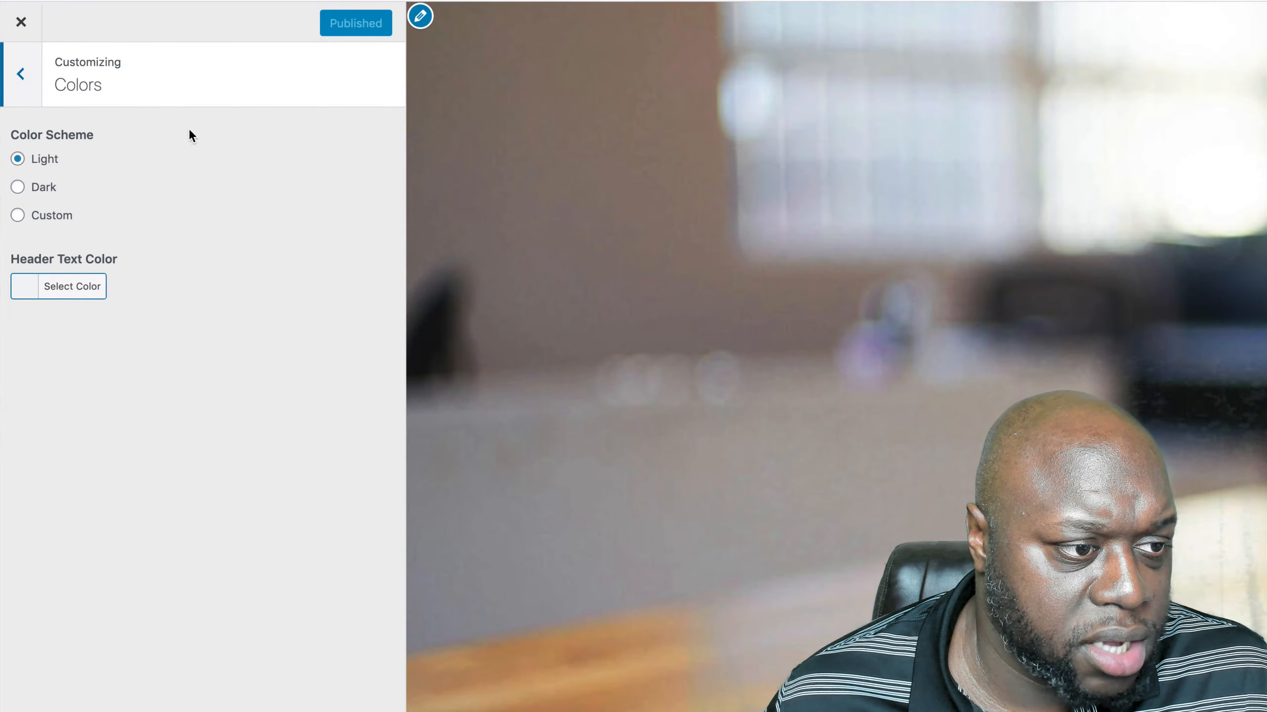
{"action": "left_click", "coordinate": [18, 76]}
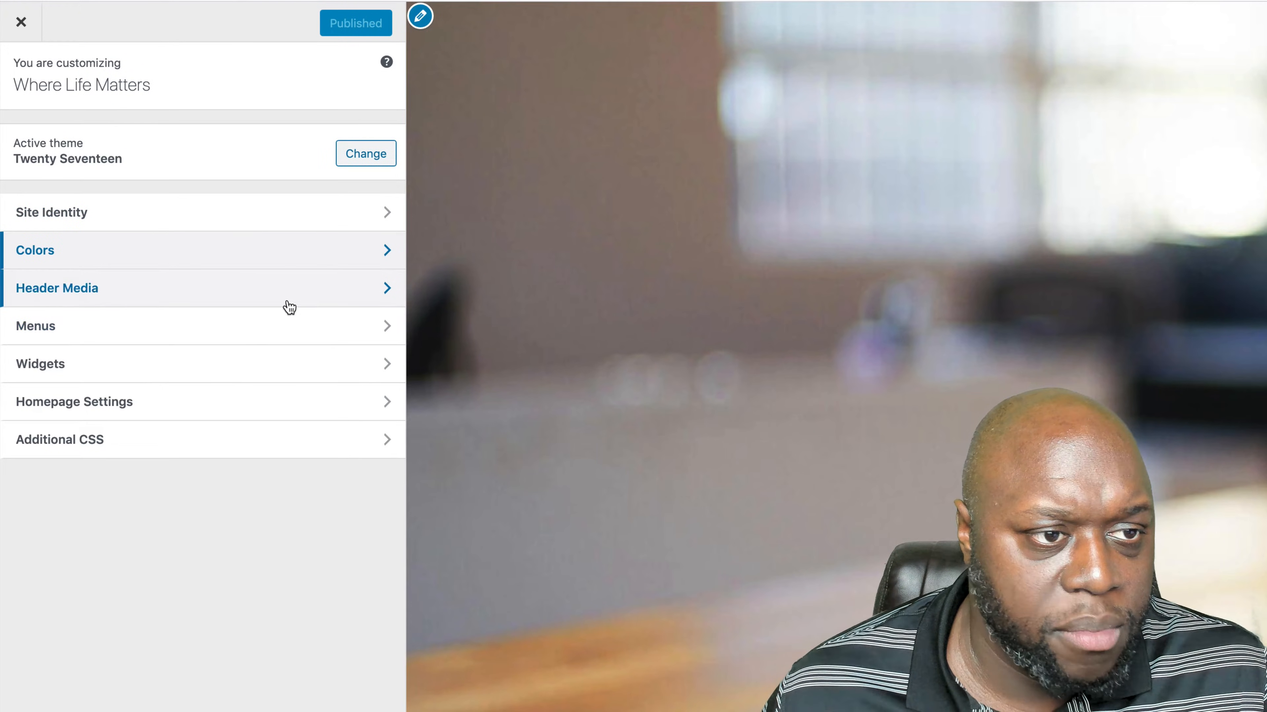
{"action": "left_click", "coordinate": [273, 248]}
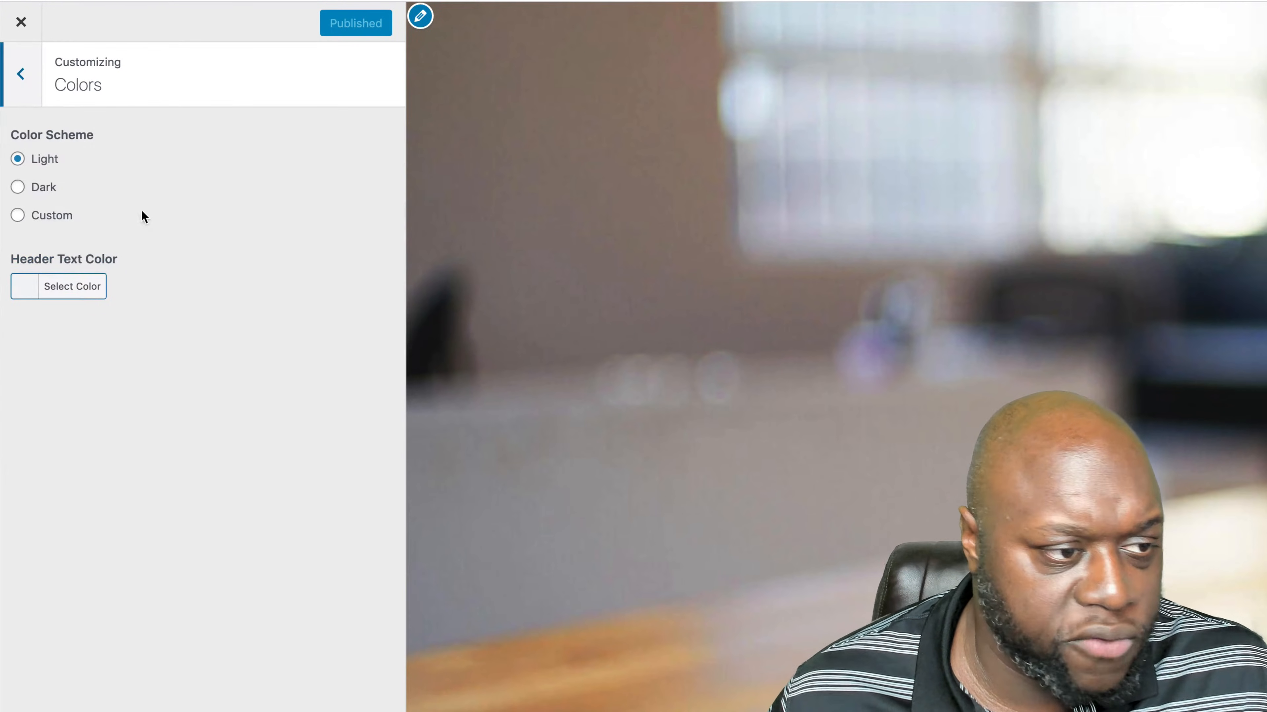
{"action": "left_click", "coordinate": [39, 189]}
{"action": "left_click", "coordinate": [340, 24]}
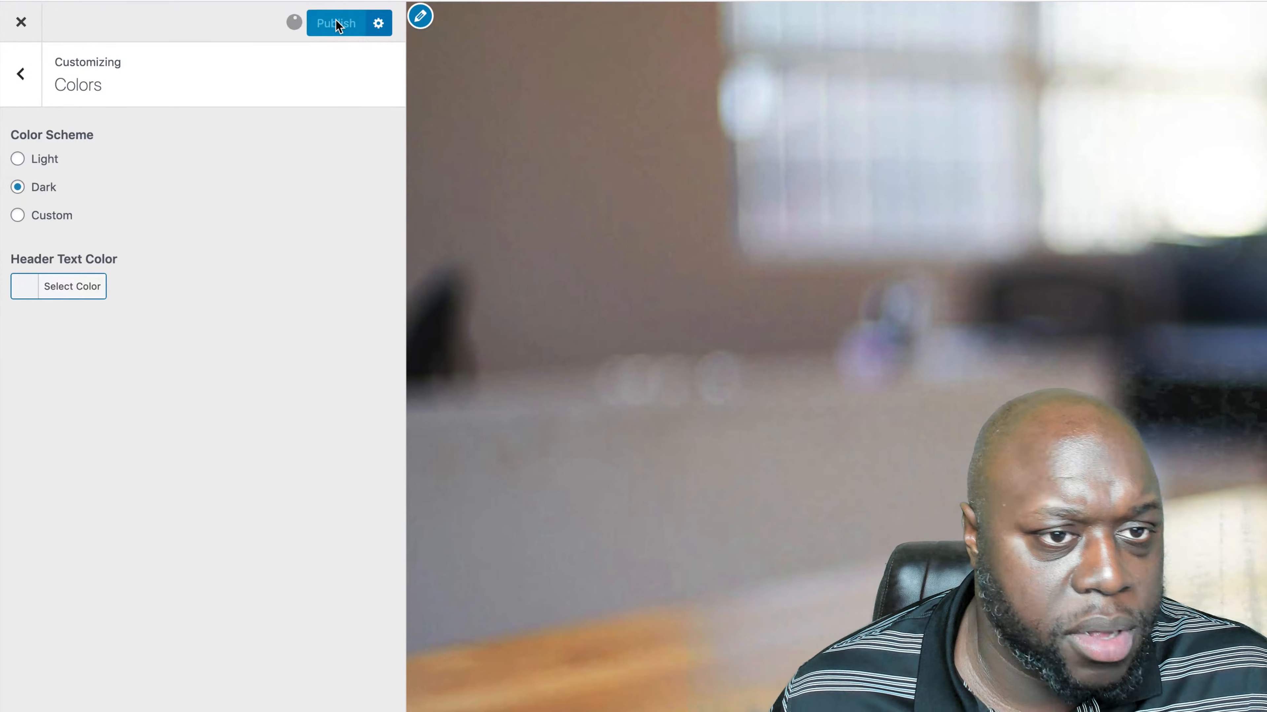
- Try the Light color scheme with the header text color set to blue, red (#dd3333) and black (#000000)
{"action": "left_click", "coordinate": [45, 164]}
{"action": "left_click", "coordinate": [75, 288]}
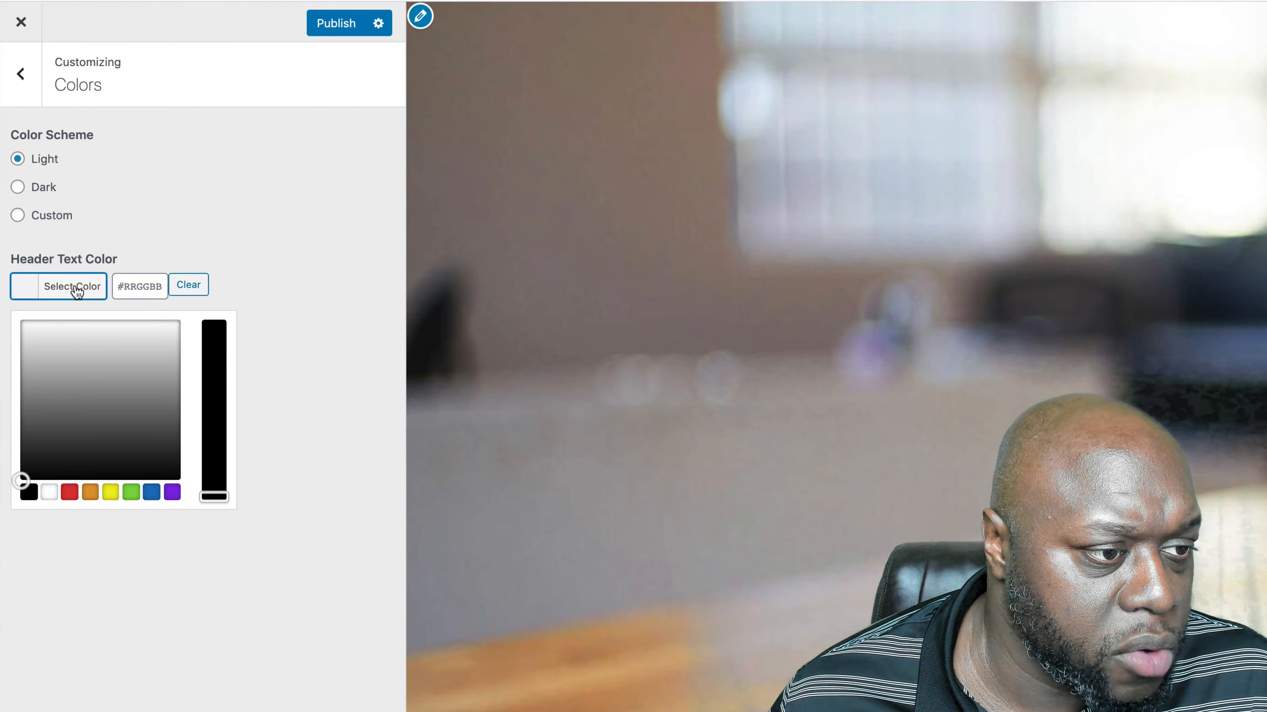
{"action": "left_click", "coordinate": [151, 499]}
{"action": "scroll", "coordinate": [698, 619], "scroll_direction": "down", "scroll_amount": 5}
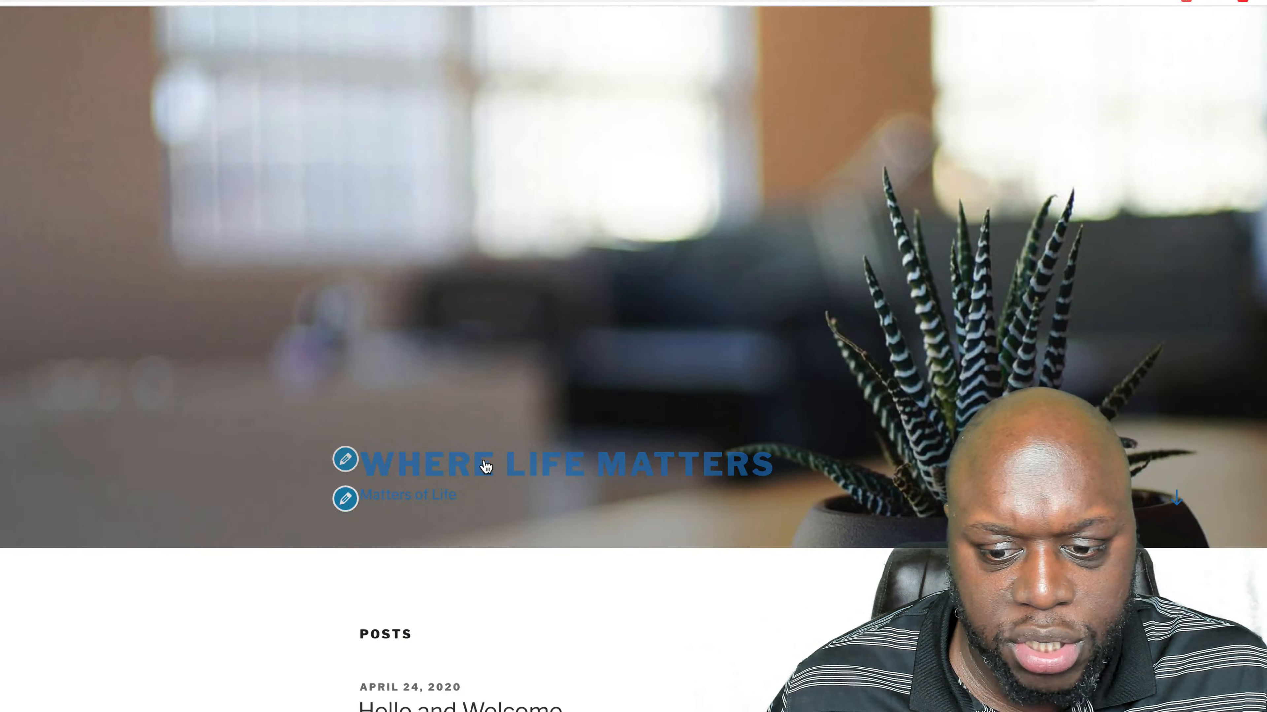
{"action": "left_click", "coordinate": [0, 499]}
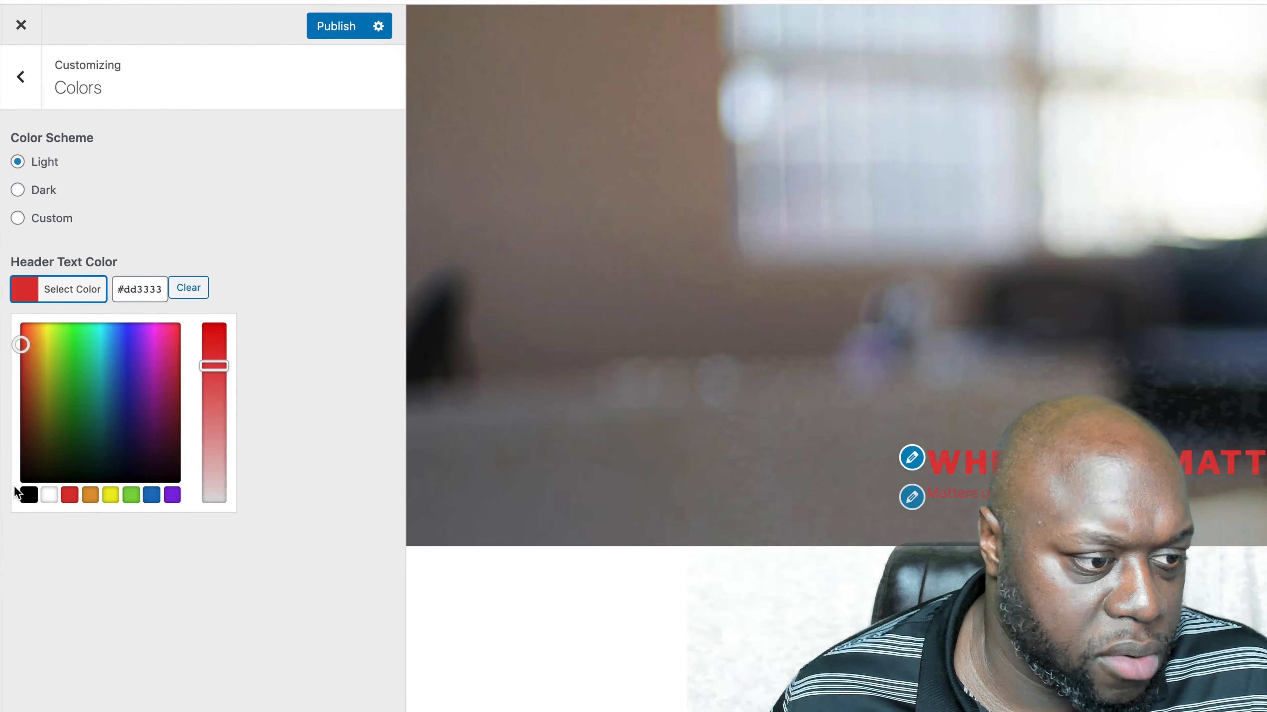
{"action": "left_click", "coordinate": [29, 496]}
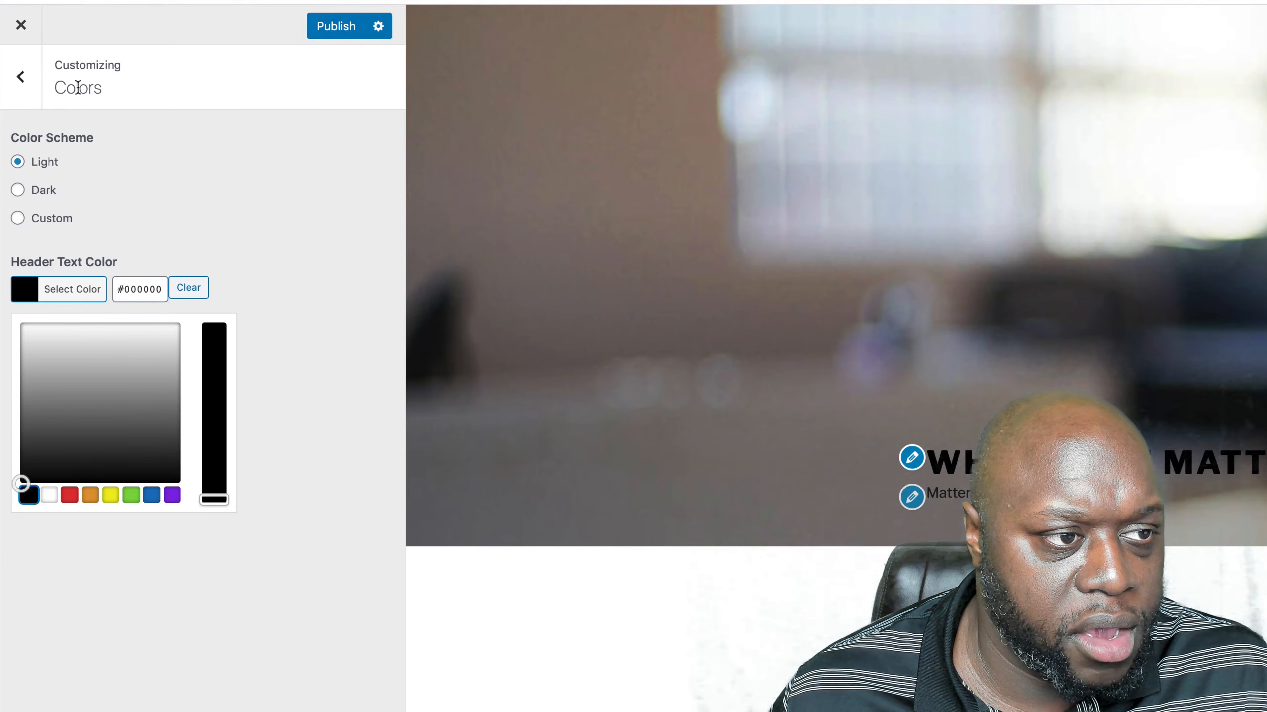
- Look through the customizer's Header Media options for video and image, and leave the customizer without publishing the pending color changes
{"action": "left_click", "coordinate": [20, 76]}
{"action": "left_click", "coordinate": [228, 291]}
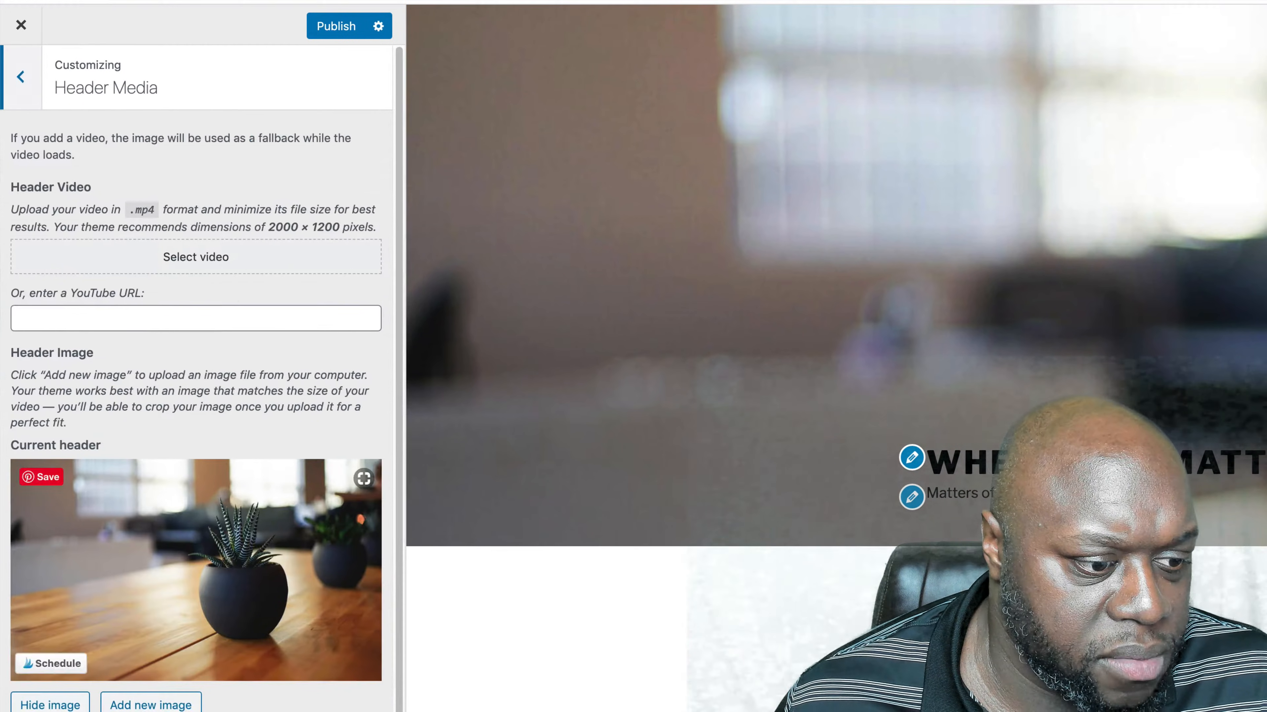
{"action": "scroll", "coordinate": [228, 499], "scroll_direction": "down", "scroll_amount": 1}
{"action": "scroll", "coordinate": [1154, 473], "scroll_direction": "up", "scroll_amount": 4}
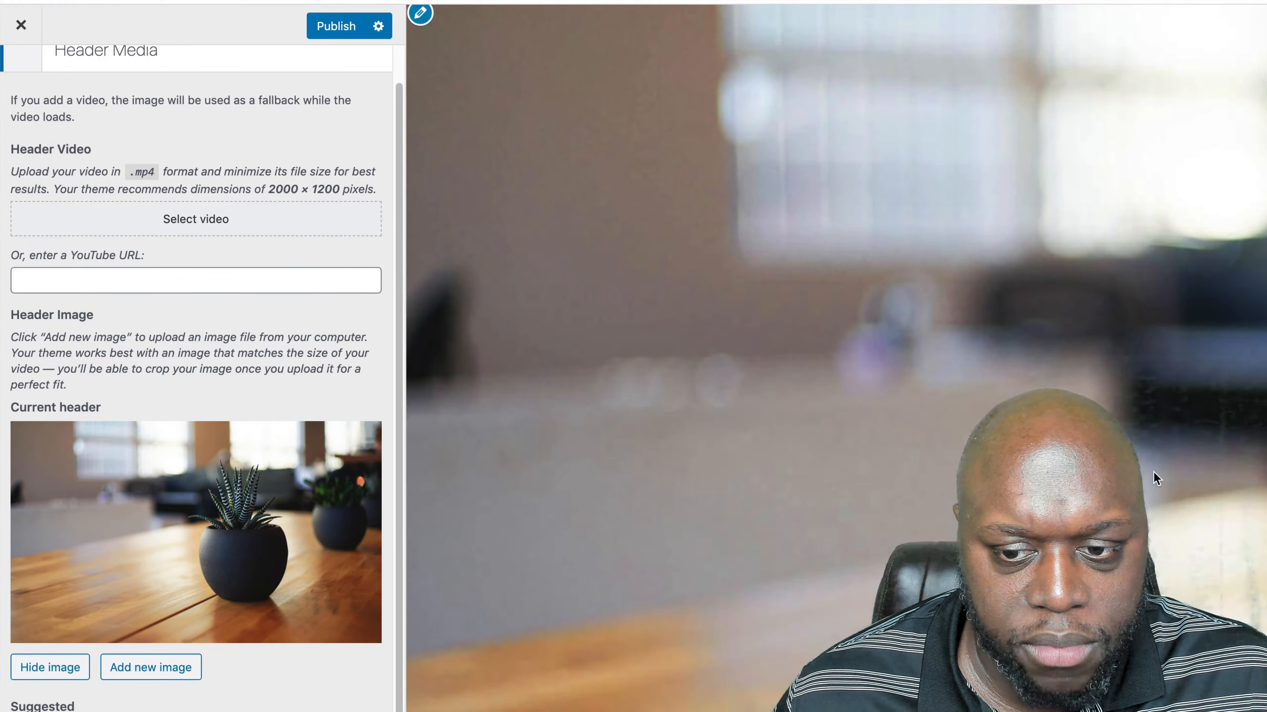
{"action": "scroll", "coordinate": [1152, 471], "scroll_direction": "down", "scroll_amount": 3}
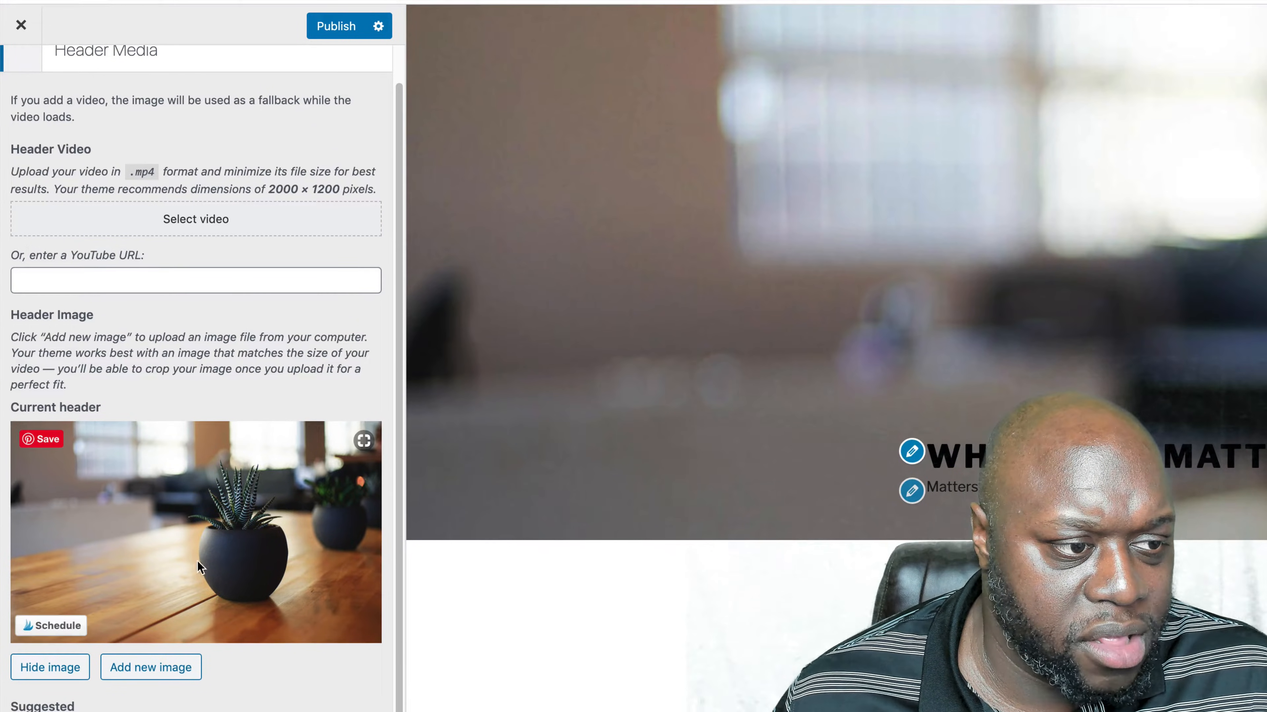
{"action": "left_click", "coordinate": [23, 24]}
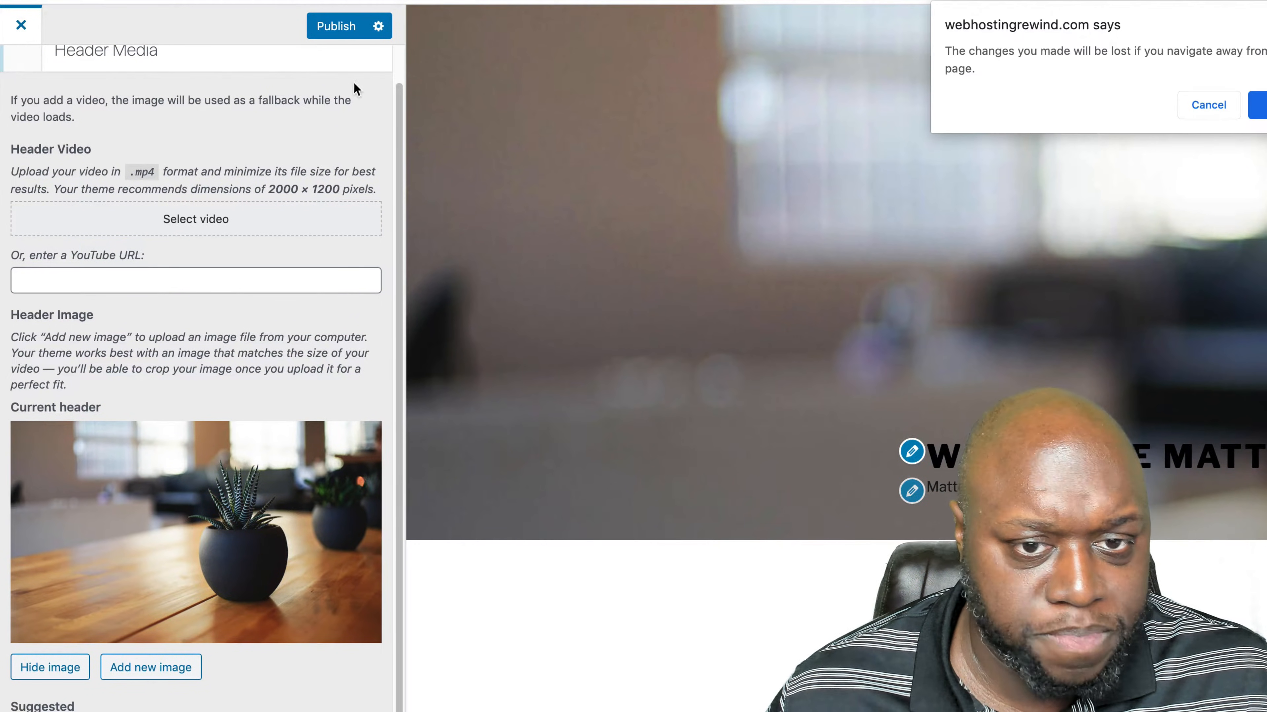
{"action": "left_click", "coordinate": [1208, 104]}
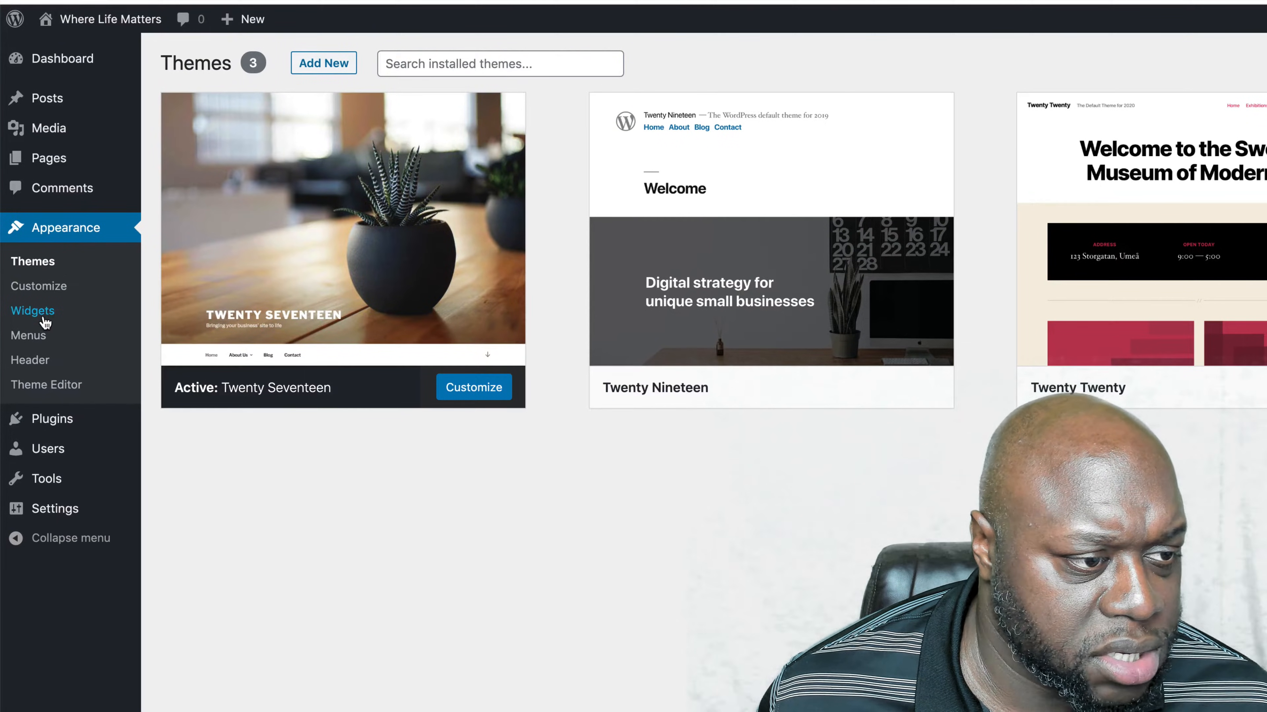
- Compare the Widgets page with the live homepage's sidebar in an incognito window, and delete the Search widget from the Blog Sidebar
{"action": "left_click", "coordinate": [33, 310]}
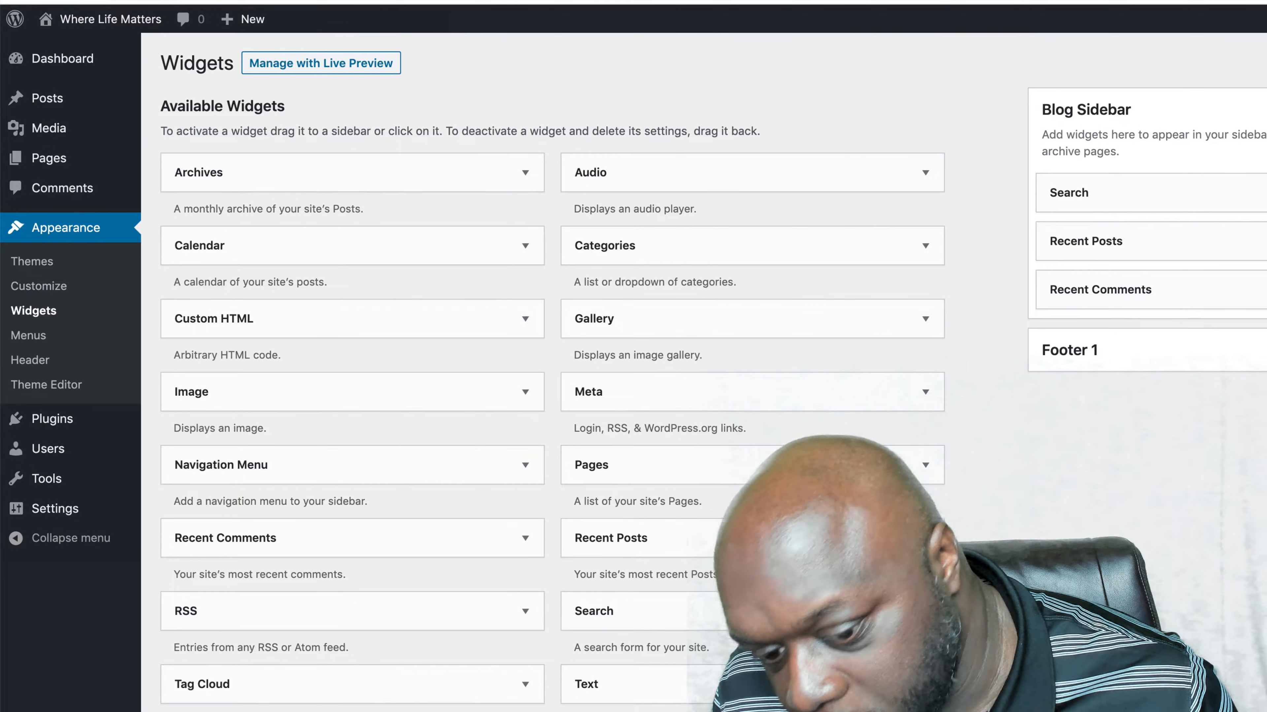
{"action": "key", "text": "super+shift+n"}
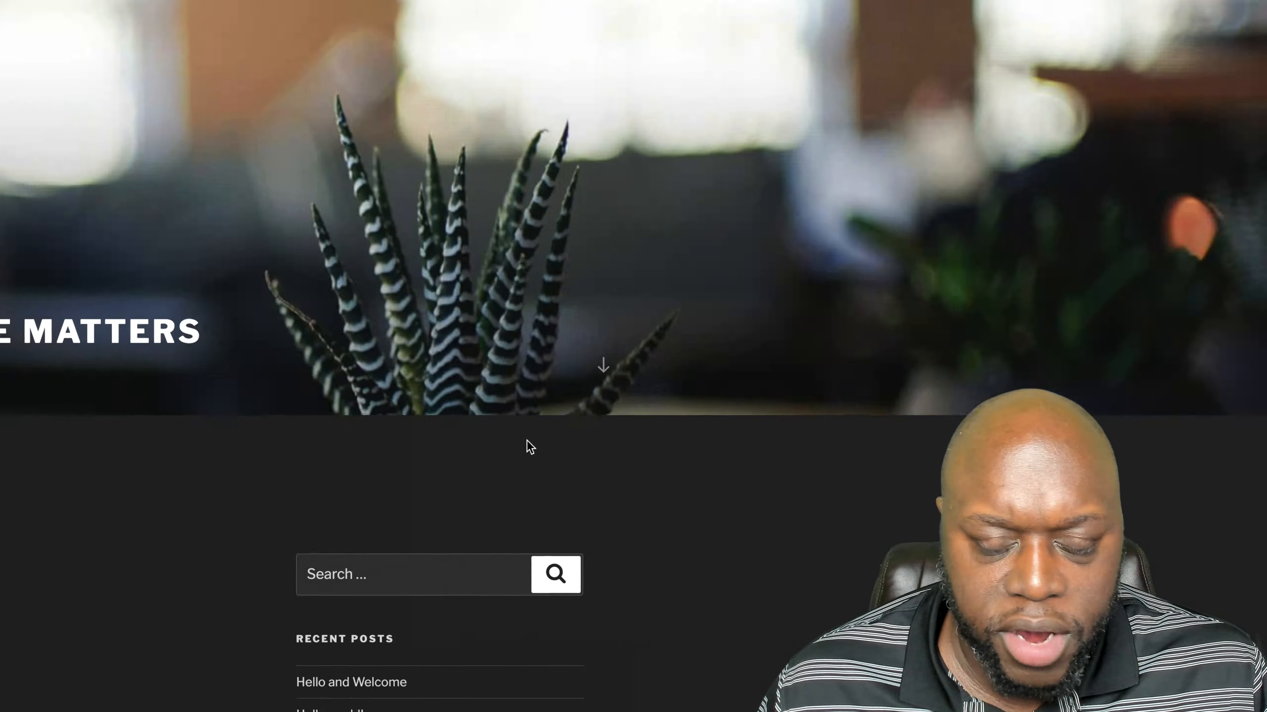
{"action": "scroll", "coordinate": [377, 536], "scroll_direction": "down", "scroll_amount": 5}
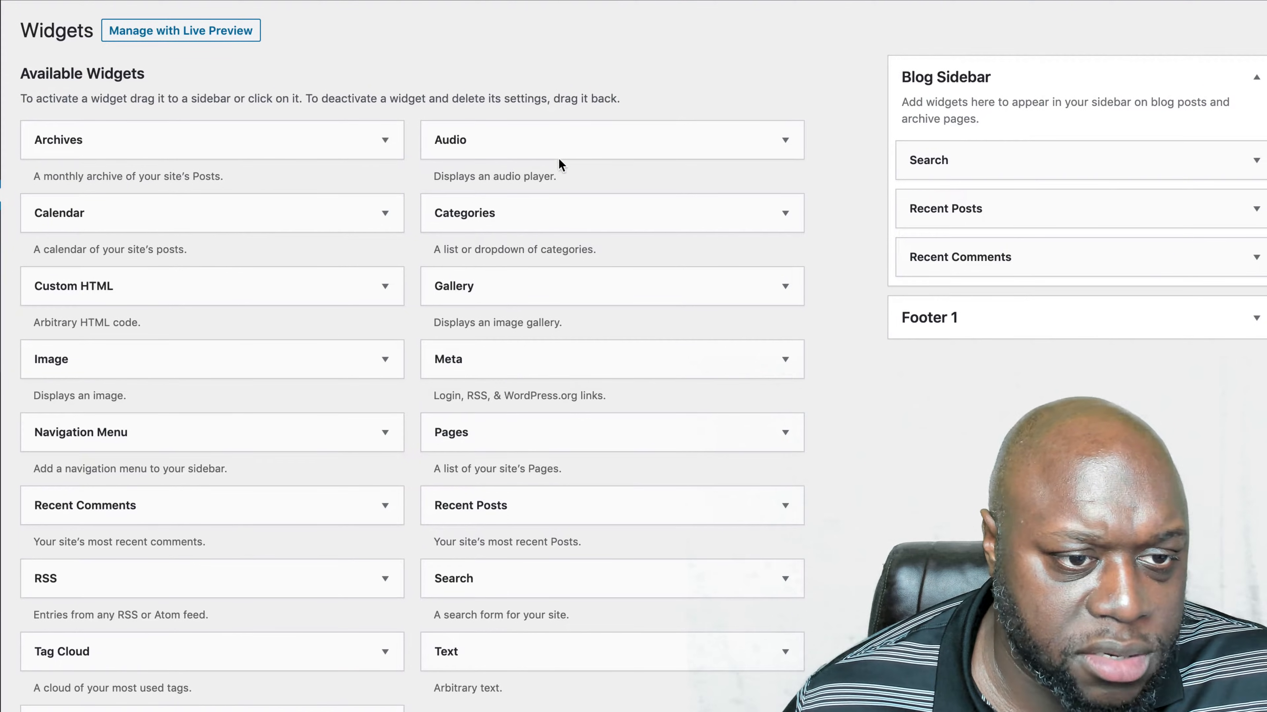
{"action": "left_click", "coordinate": [1241, 162]}
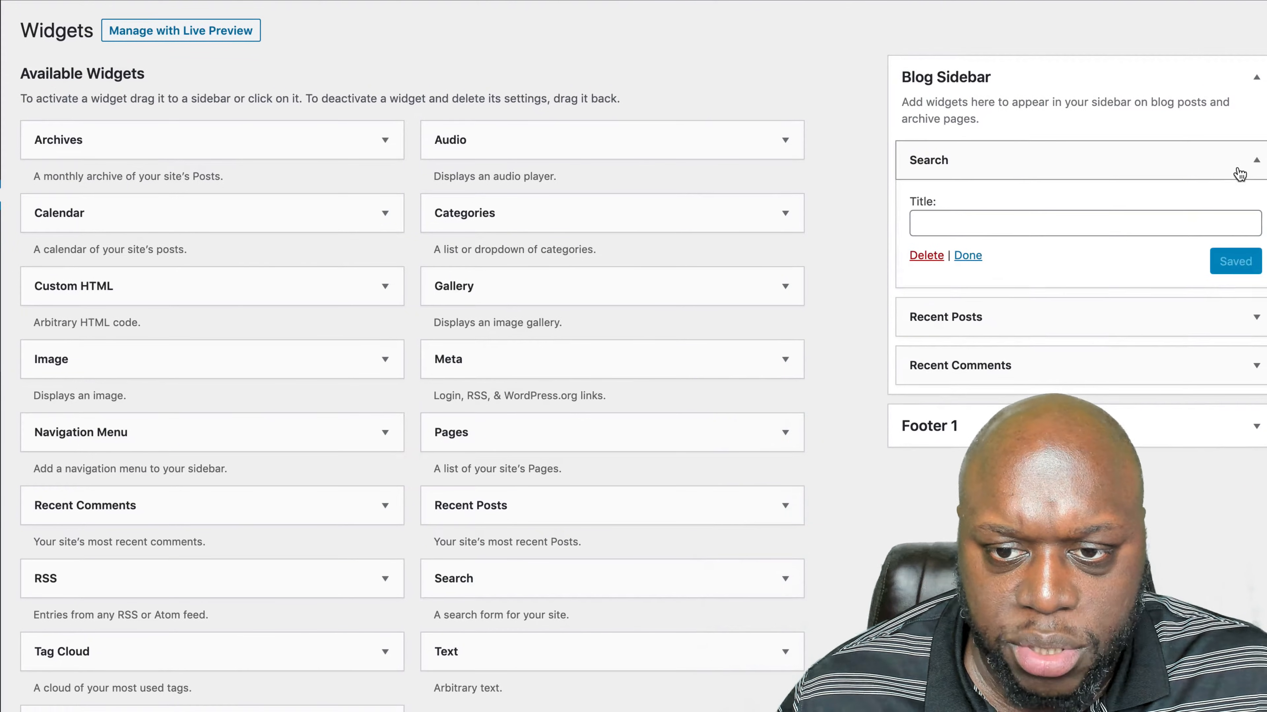
{"action": "left_click", "coordinate": [936, 253]}
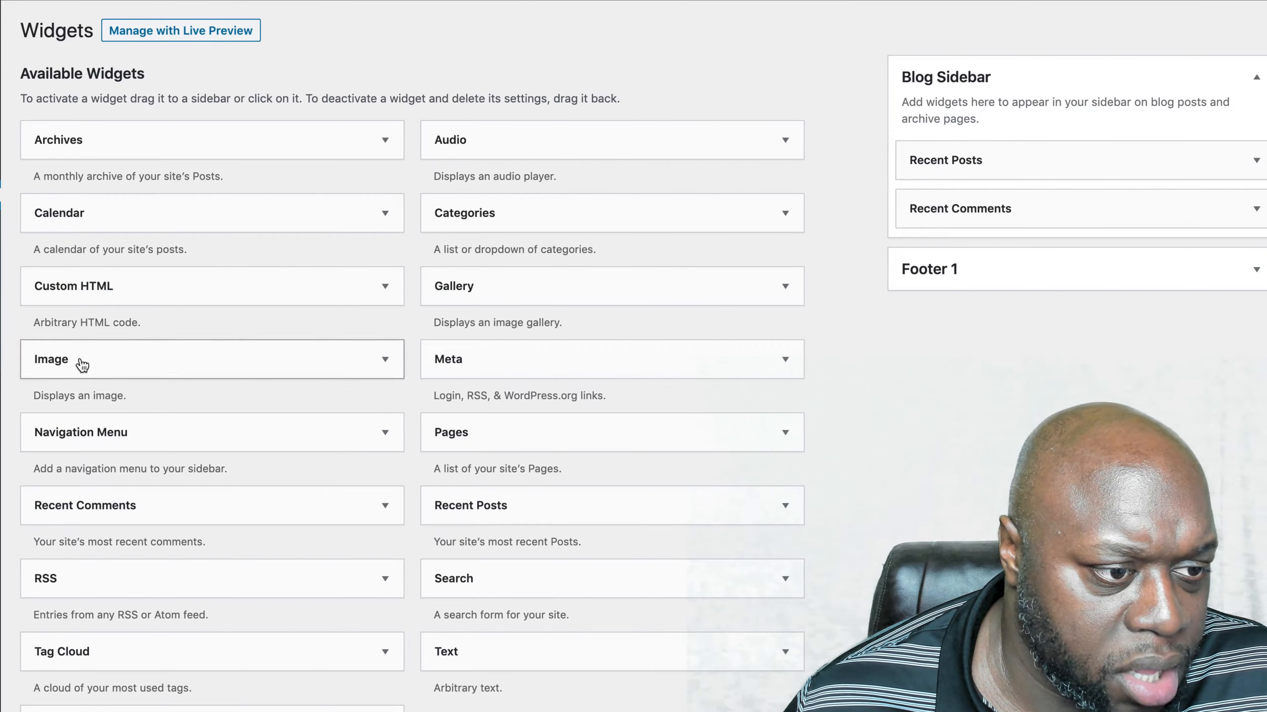
- Try a Custom HTML widget below Recent Posts in the Blog Sidebar, delete it again, and review the live homepage's sidebar and footer
{"action": "left_click_drag", "start_coordinate": [96, 295], "coordinate": [993, 225]}
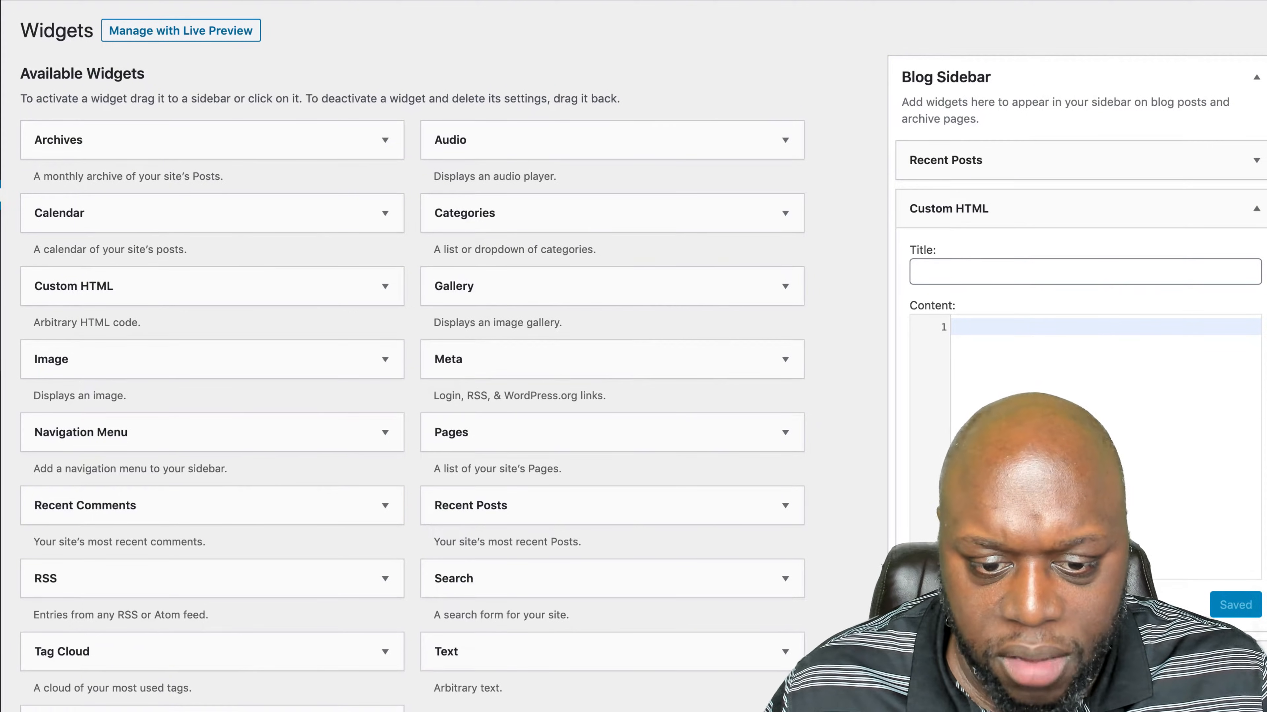
{"action": "left_click", "coordinate": [926, 601]}
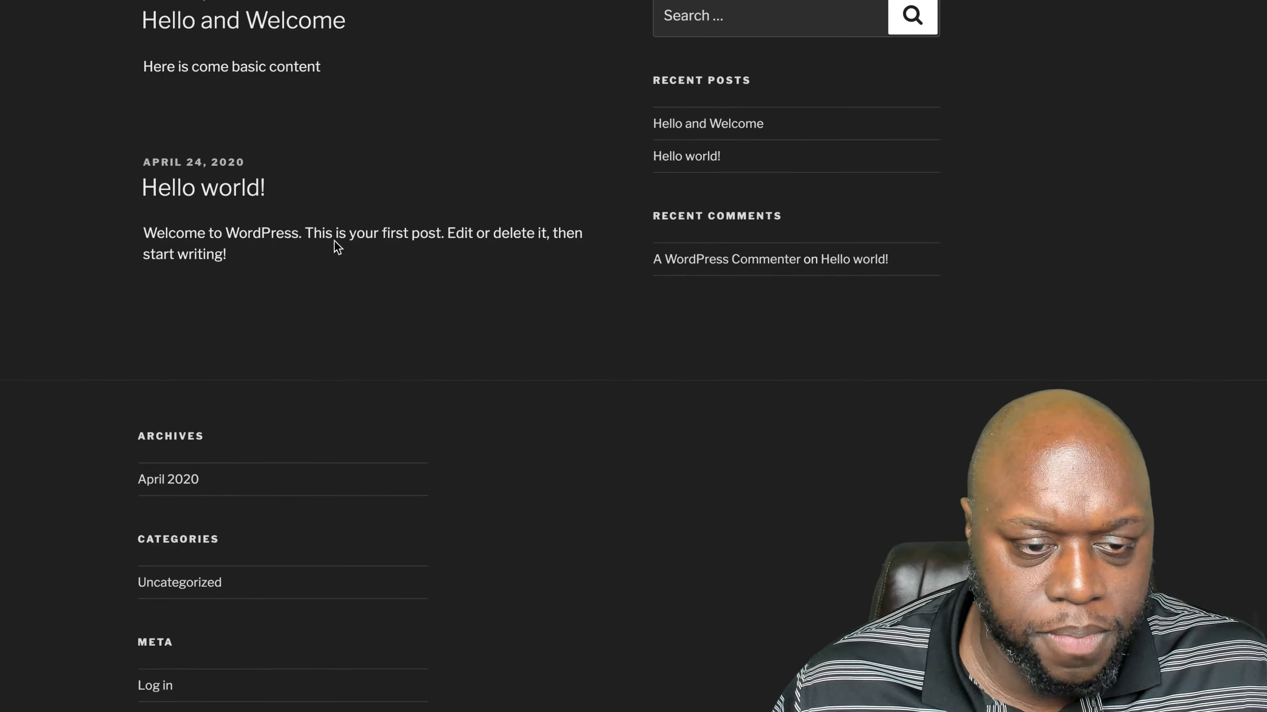
{"action": "scroll", "coordinate": [371, 369], "scroll_direction": "down", "scroll_amount": 2}
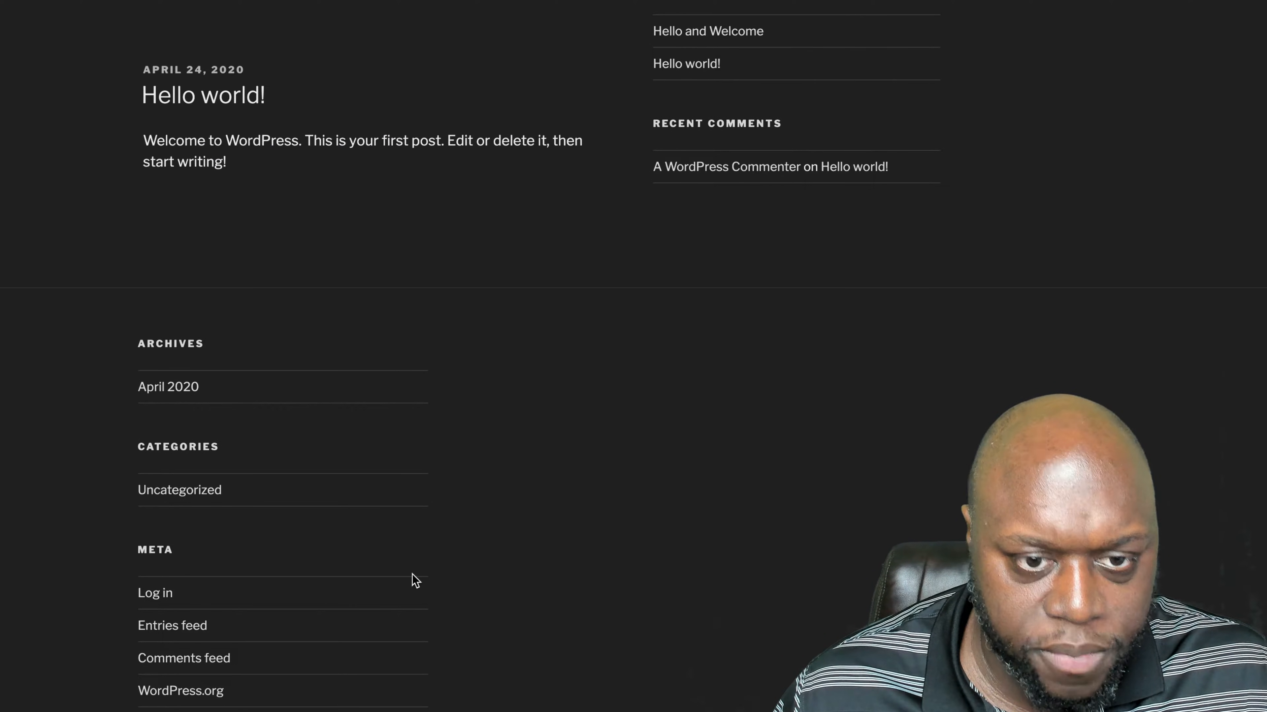
{"action": "scroll", "coordinate": [523, 131], "scroll_direction": "up", "scroll_amount": 10}
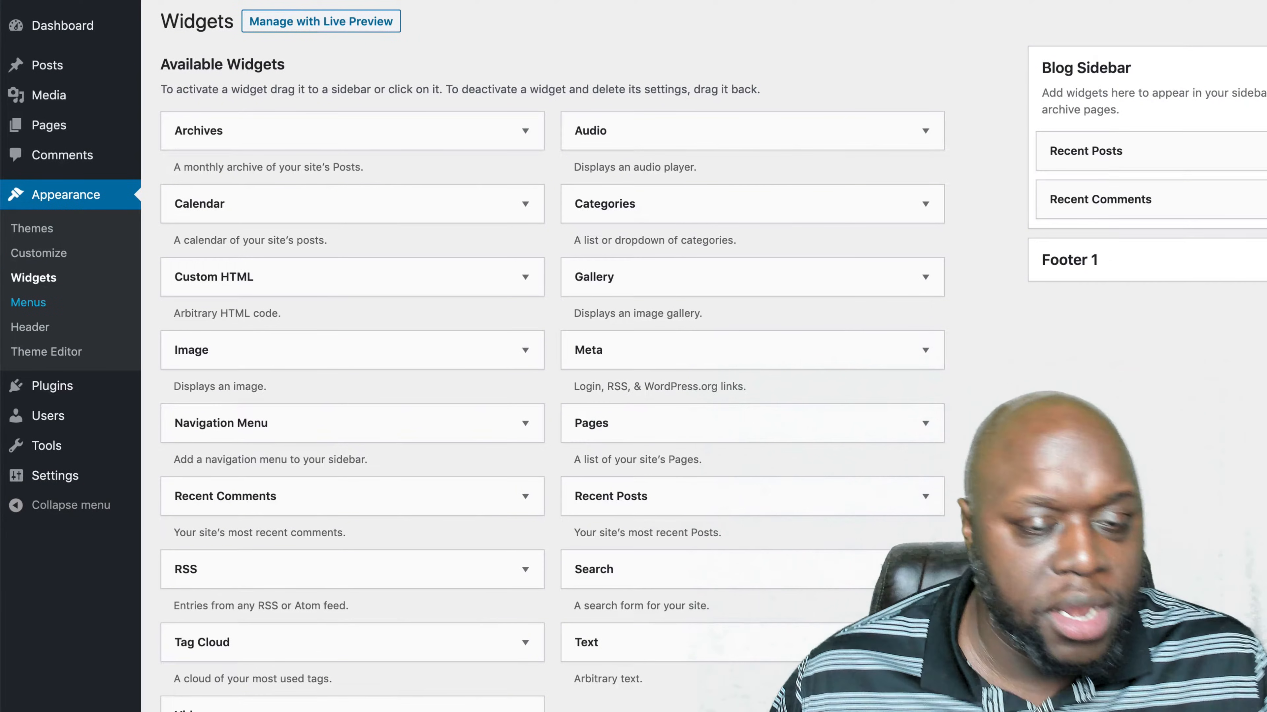
- Create a new navigation menu named "Header Menu" on the Menus page
{"action": "left_click", "coordinate": [28, 303]}
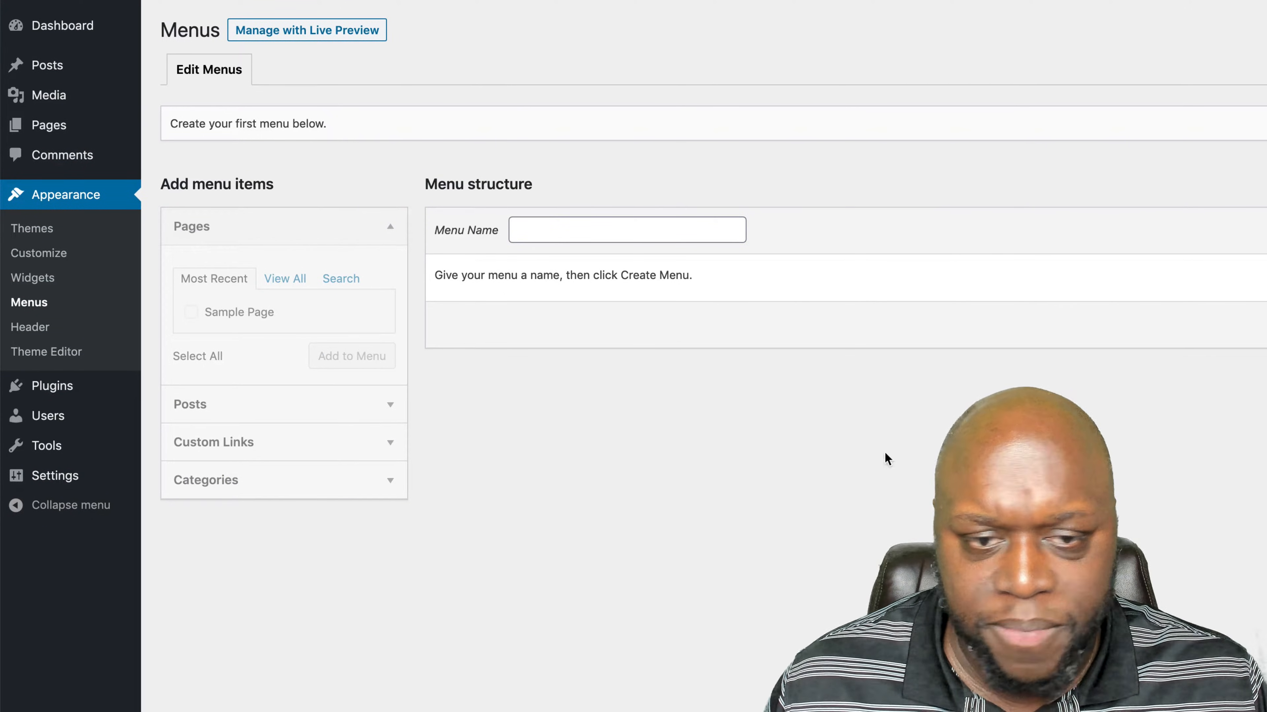
{"action": "left_click", "coordinate": [715, 233]}
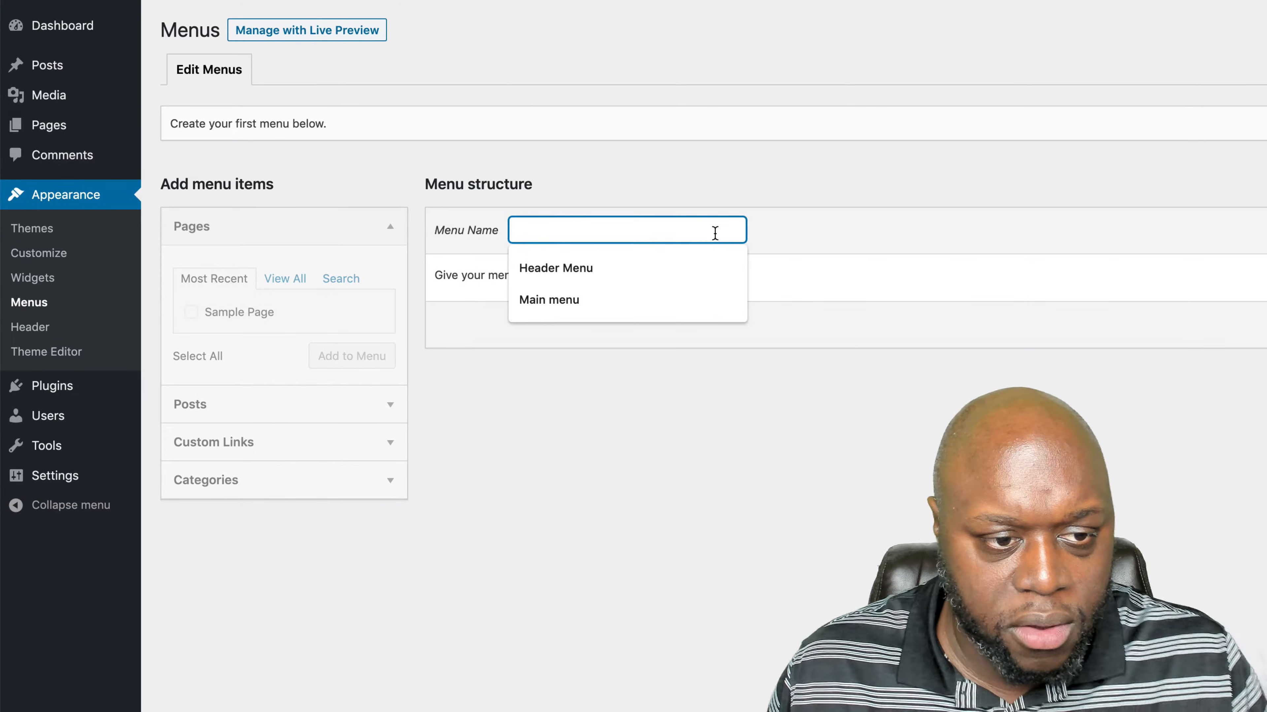
{"action": "left_click", "coordinate": [695, 268]}
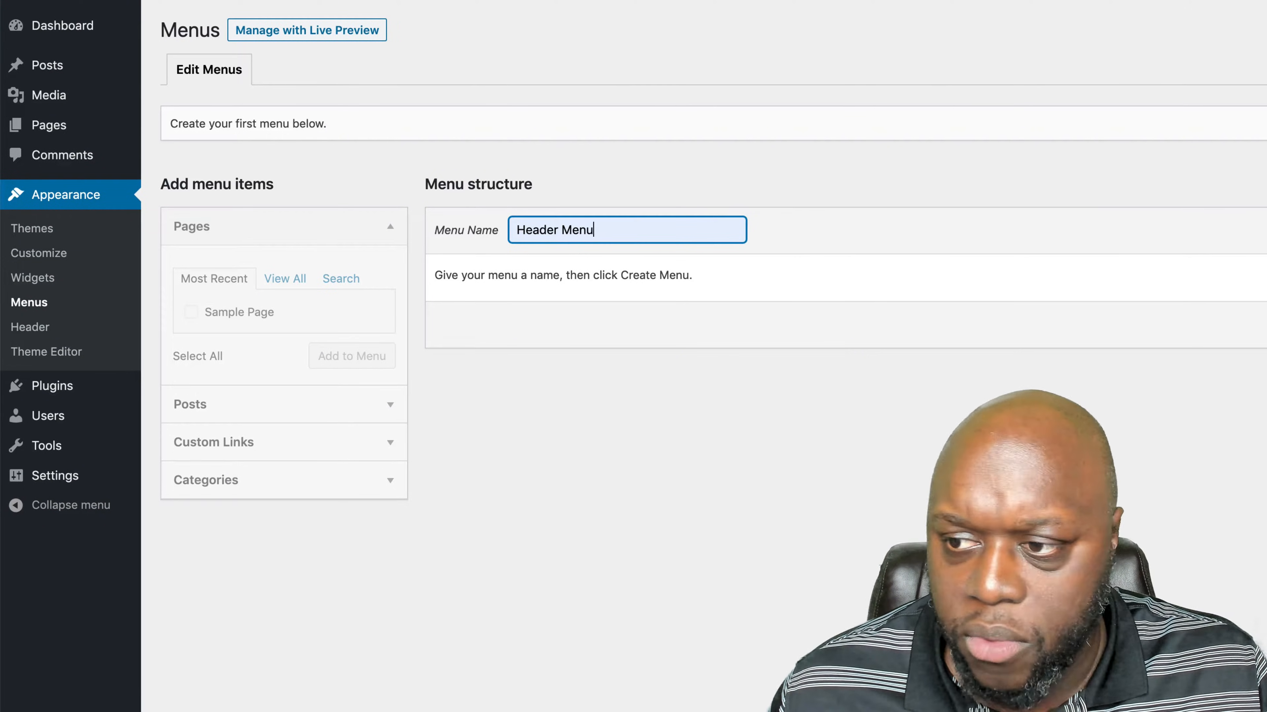
{"action": "left_click", "coordinate": [1084, 270]}
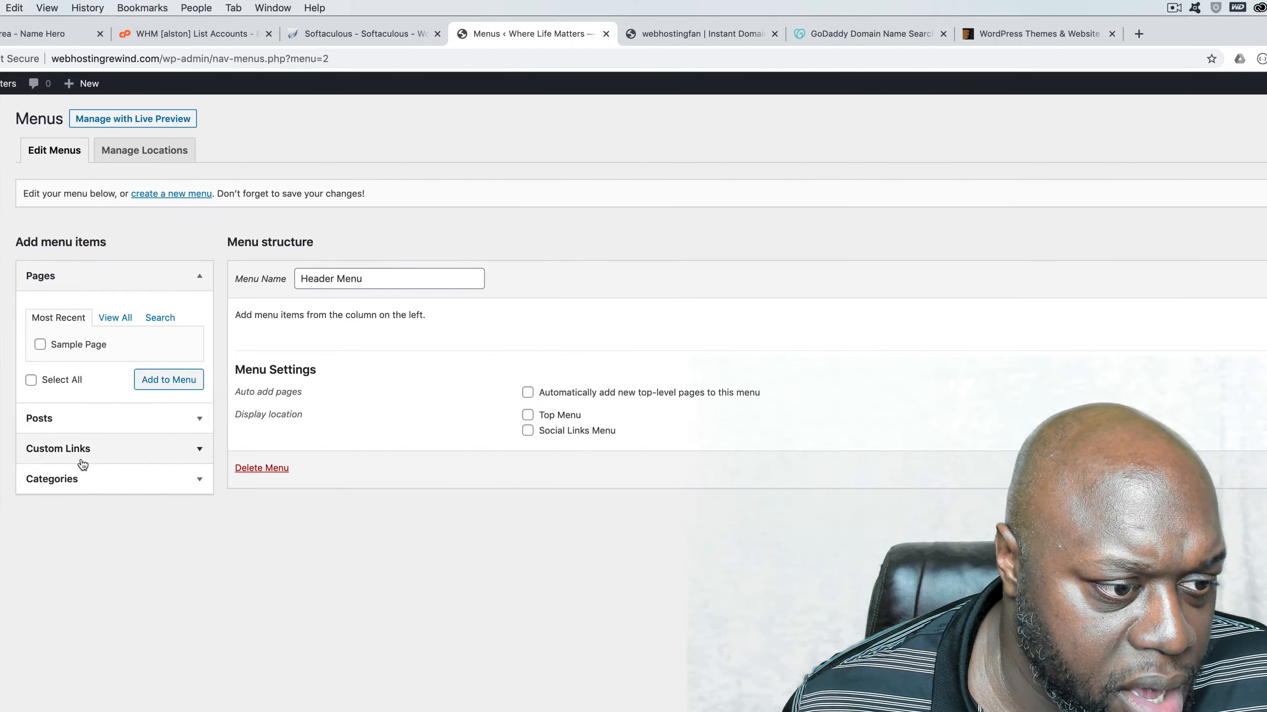
- Add a custom link to espn.com with the link text "Home" to the Header Menu, and save the menu
{"action": "left_click", "coordinate": [102, 450]}
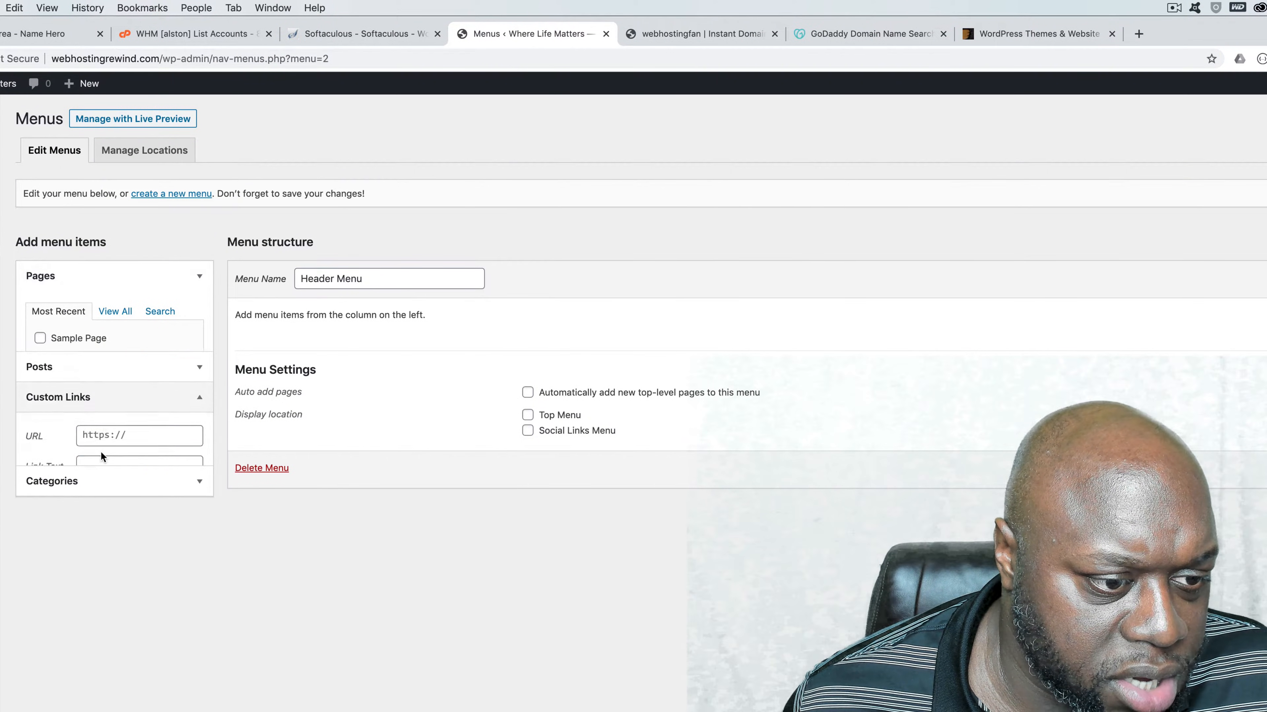
{"action": "left_click", "coordinate": [114, 388]}
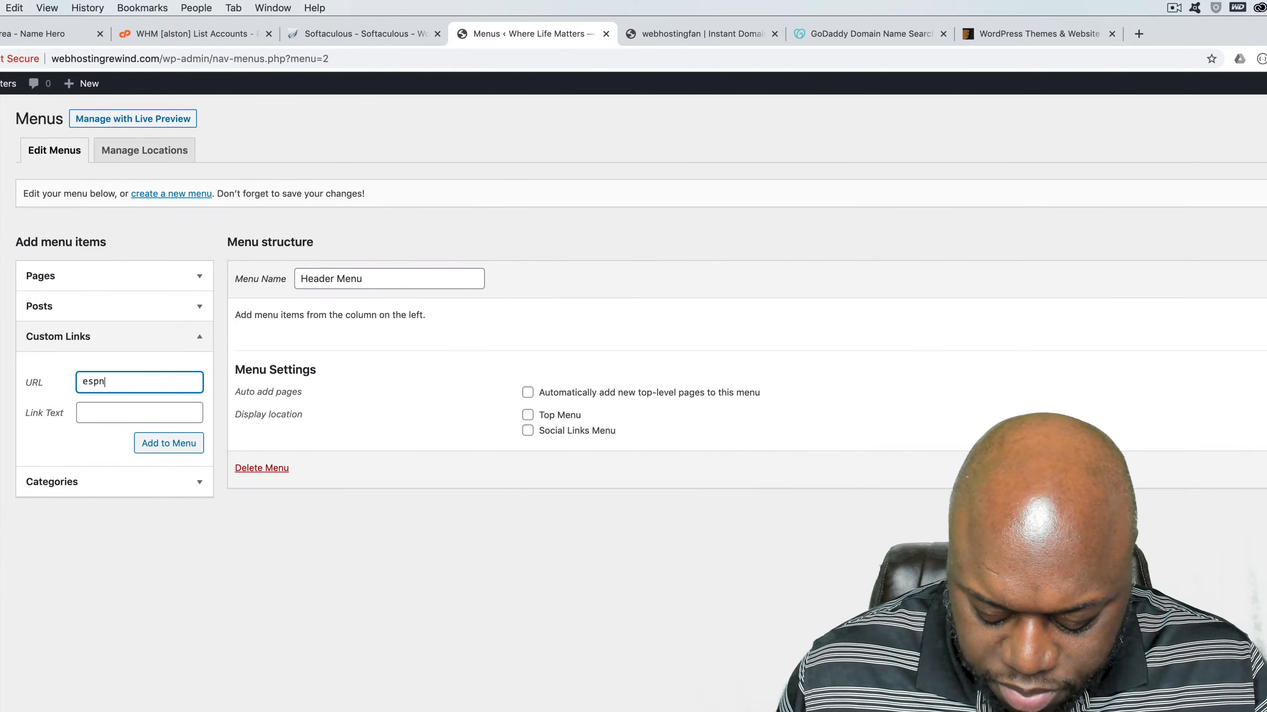
{"action": "type", "text": "espn.com"}
{"action": "key", "text": "Tab"}
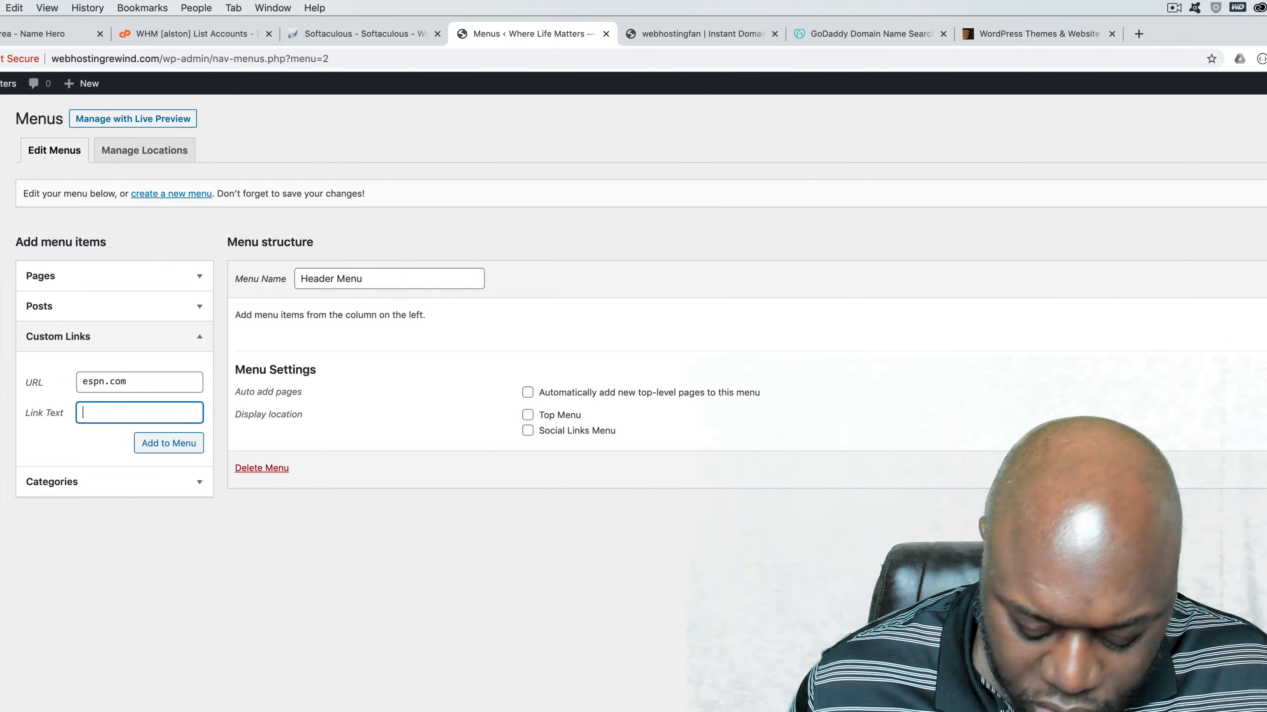
{"action": "left_click", "coordinate": [165, 446]}
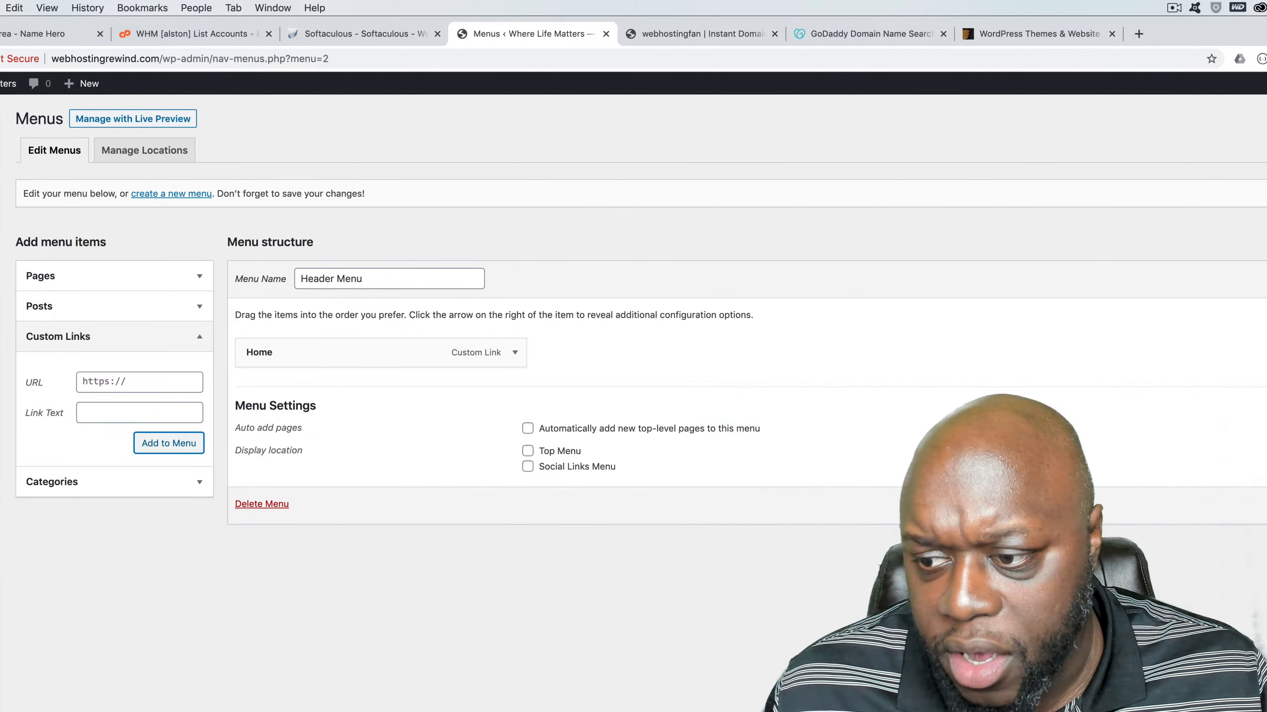
{"action": "left_click", "coordinate": [1264, 280]}
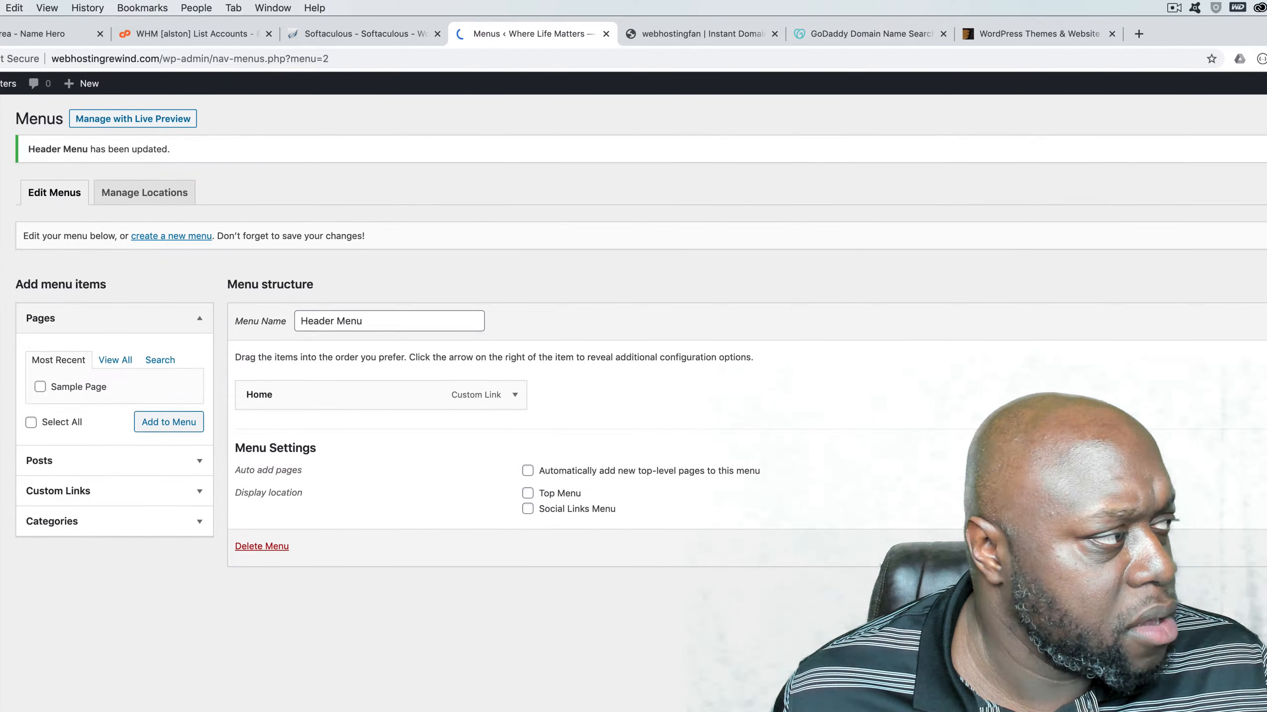
- Check the live homepage for the new menu in the incognito window, and open the theme's Header settings from the WordPress admin
{"action": "left_click_drag", "start_coordinate": [589, 708], "coordinate": [871, 124]}
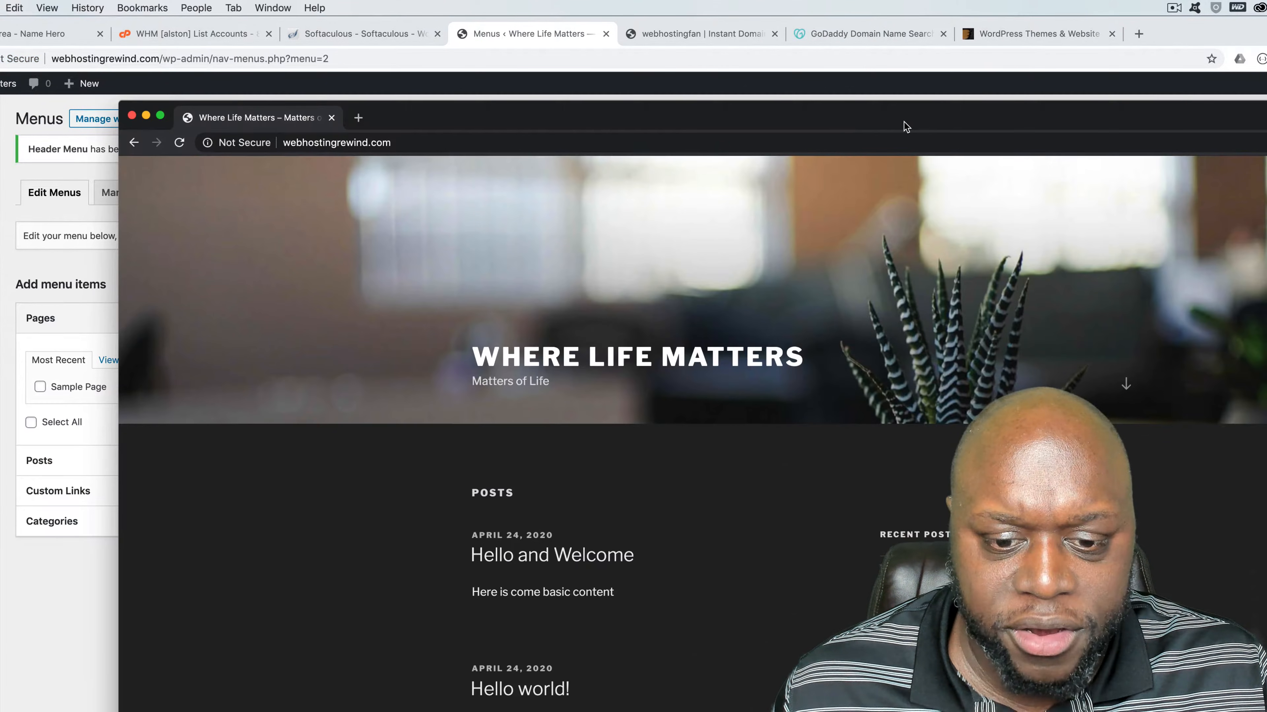
{"action": "double_click", "coordinate": [905, 124]}
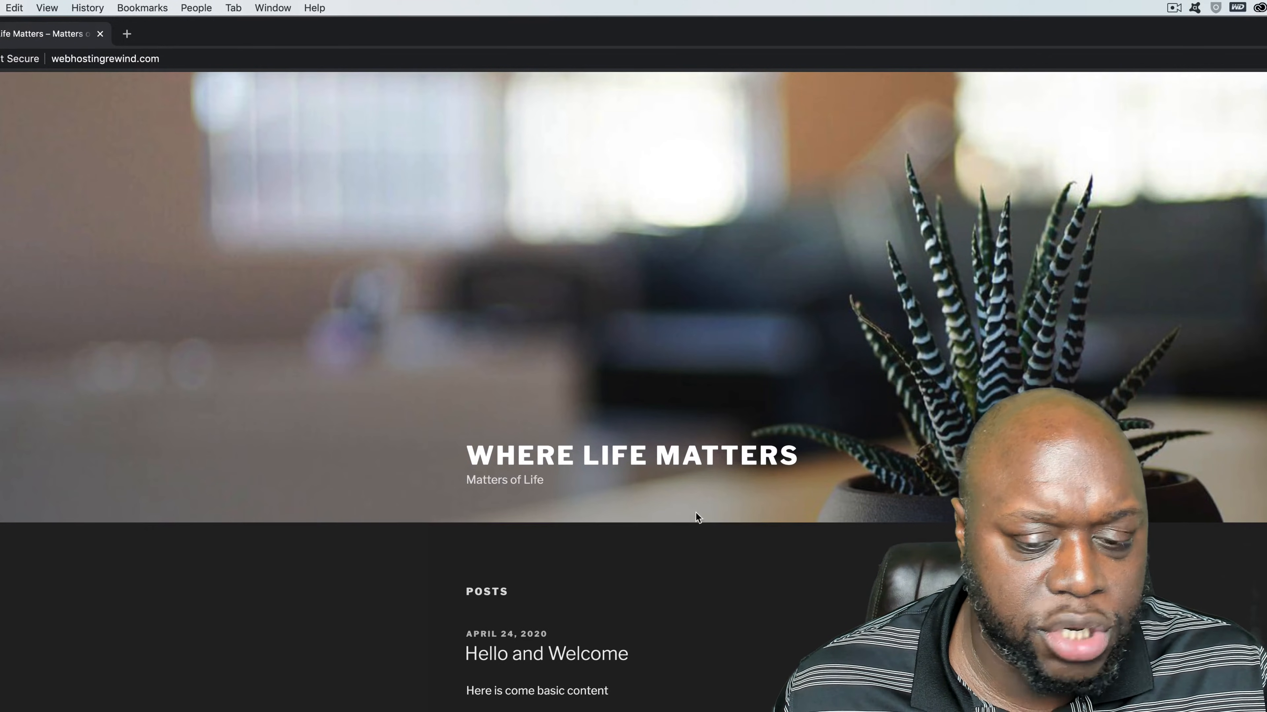
{"action": "scroll", "coordinate": [643, 581], "scroll_direction": "up", "scroll_amount": 5}
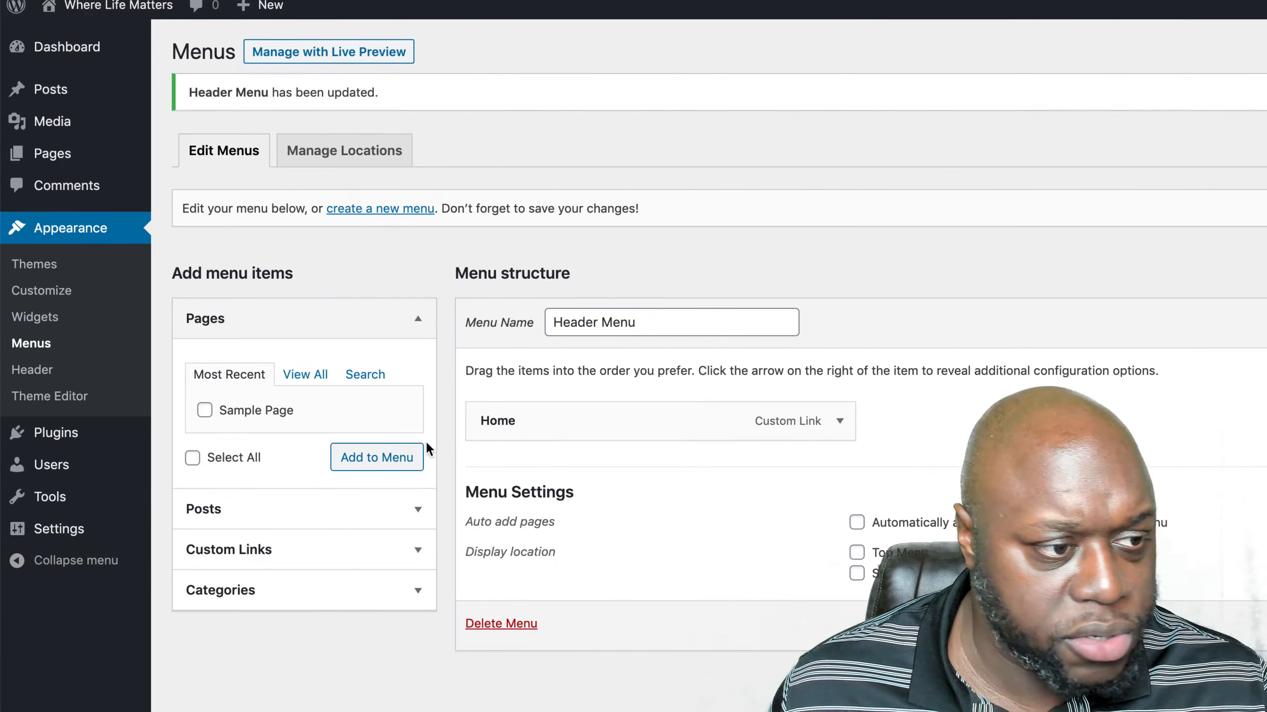
{"action": "left_click", "coordinate": [41, 372]}
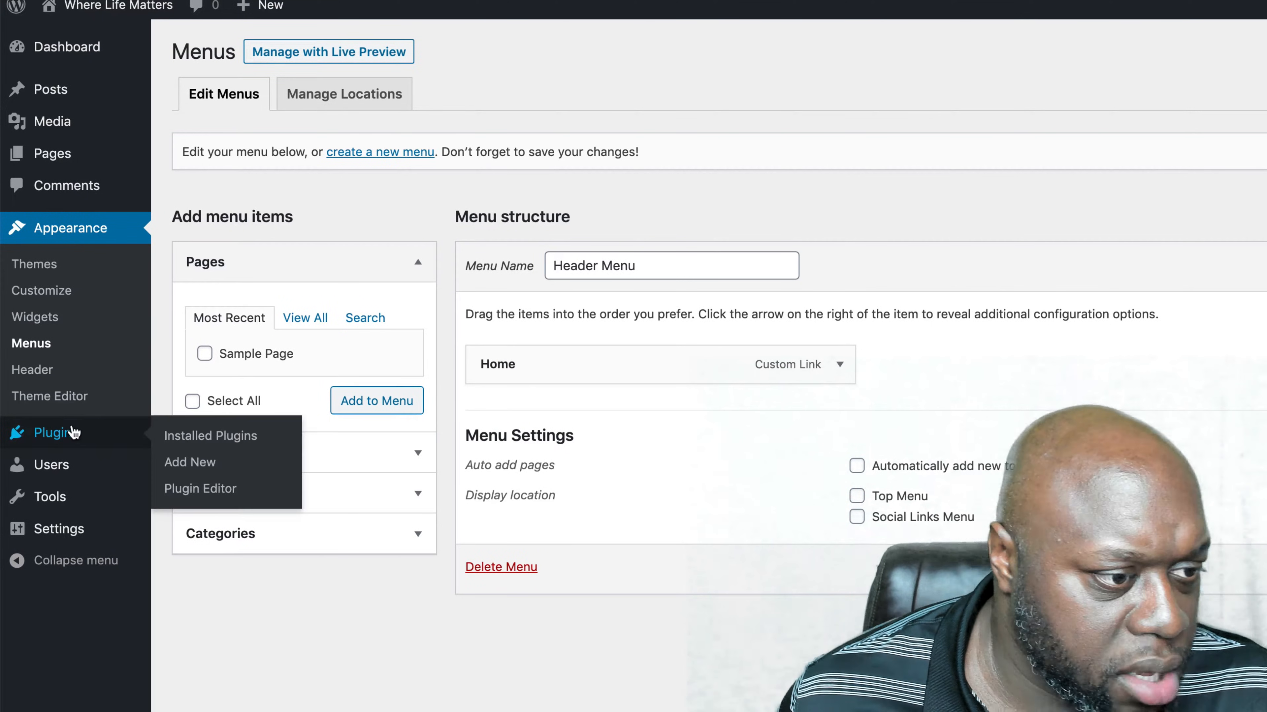
- Open the Theme Editor for the Twenty Seventeen stylesheet and dismiss its warning about direct edits
{"action": "left_click", "coordinate": [75, 399]}
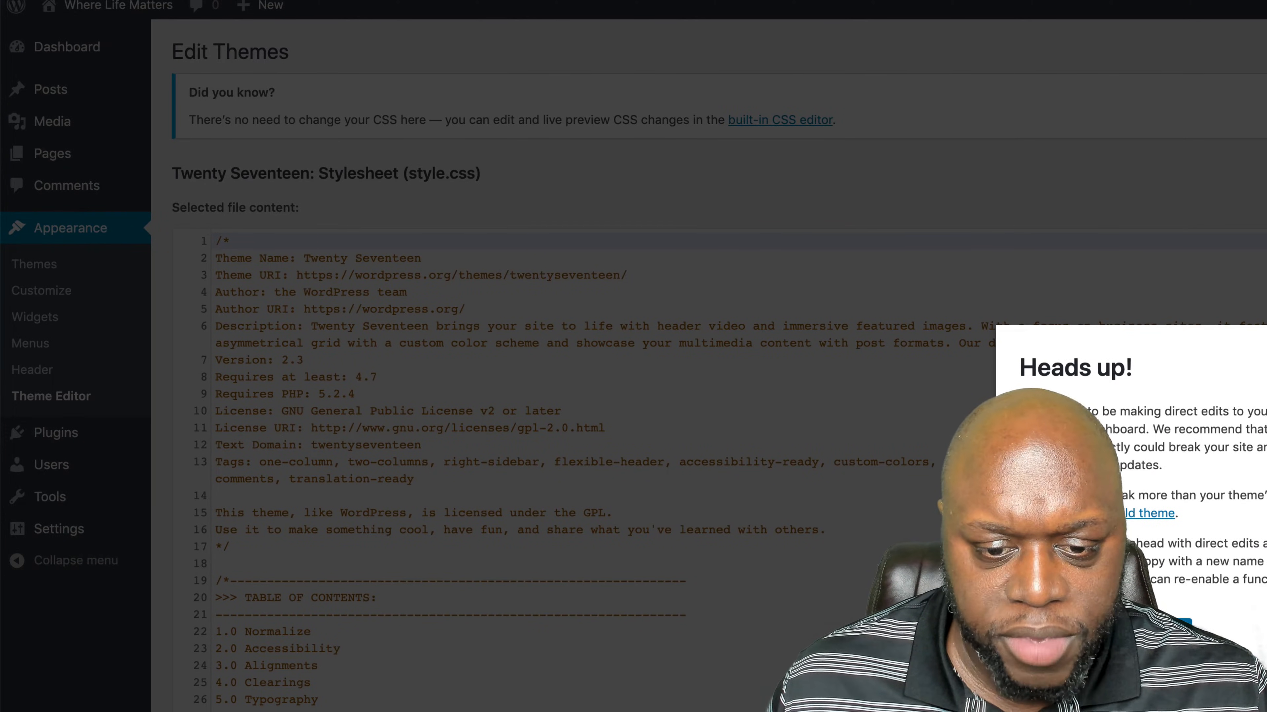
{"action": "left_click", "coordinate": [1142, 633]}
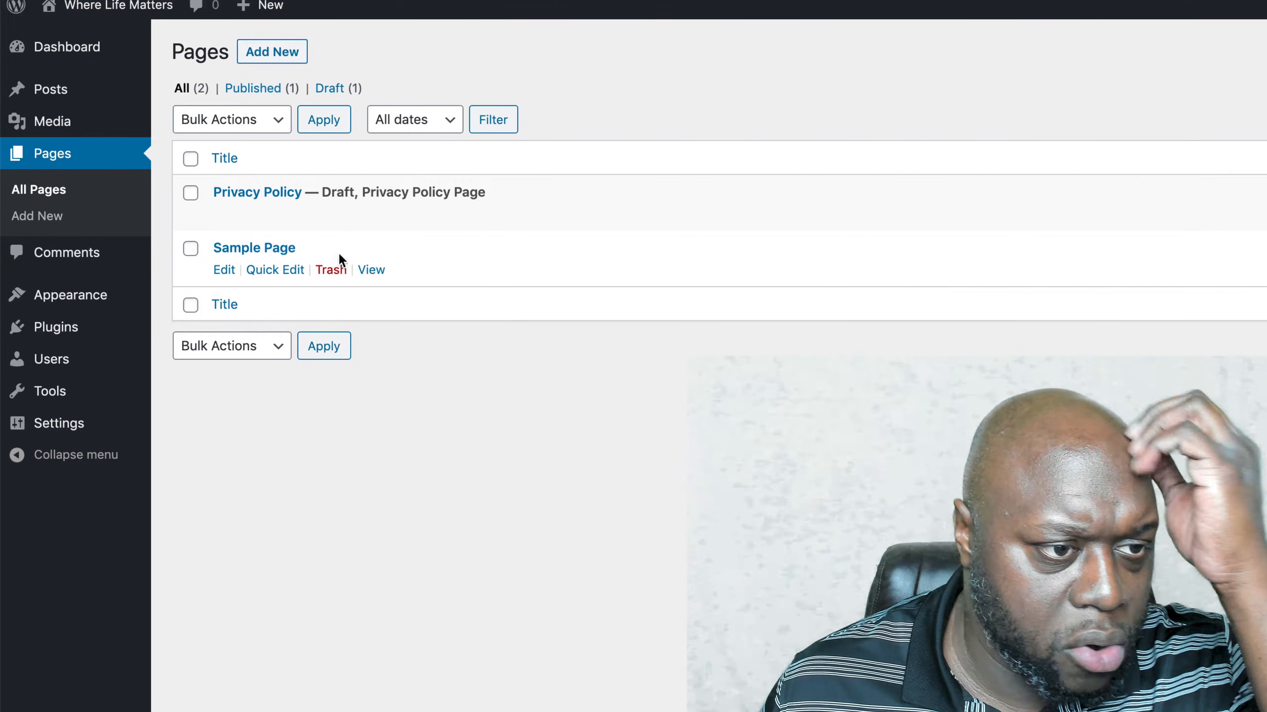
- View the live Sample Page from the list of pages, look through its content, and return to the WordPress admin
{"action": "left_click", "coordinate": [269, 249]}
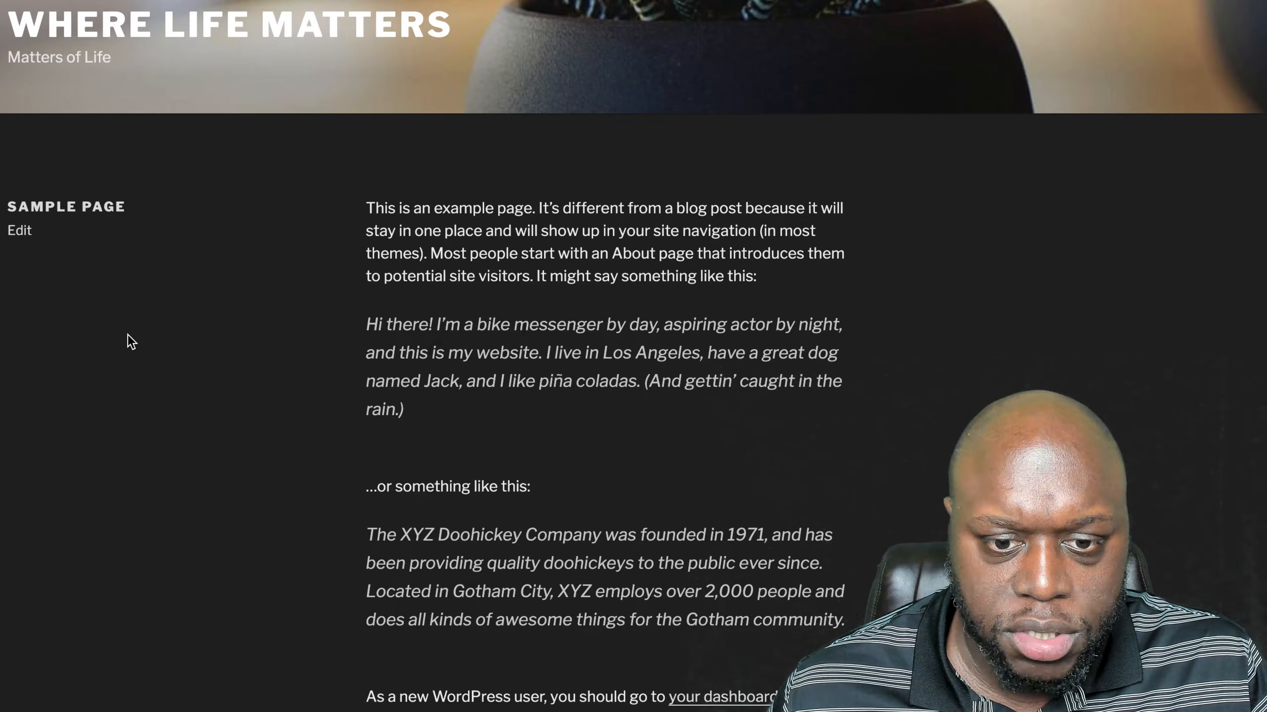
{"action": "scroll", "coordinate": [131, 343], "scroll_direction": "down", "scroll_amount": 6}
{"action": "scroll", "coordinate": [131, 343], "scroll_direction": "up", "scroll_amount": 8}
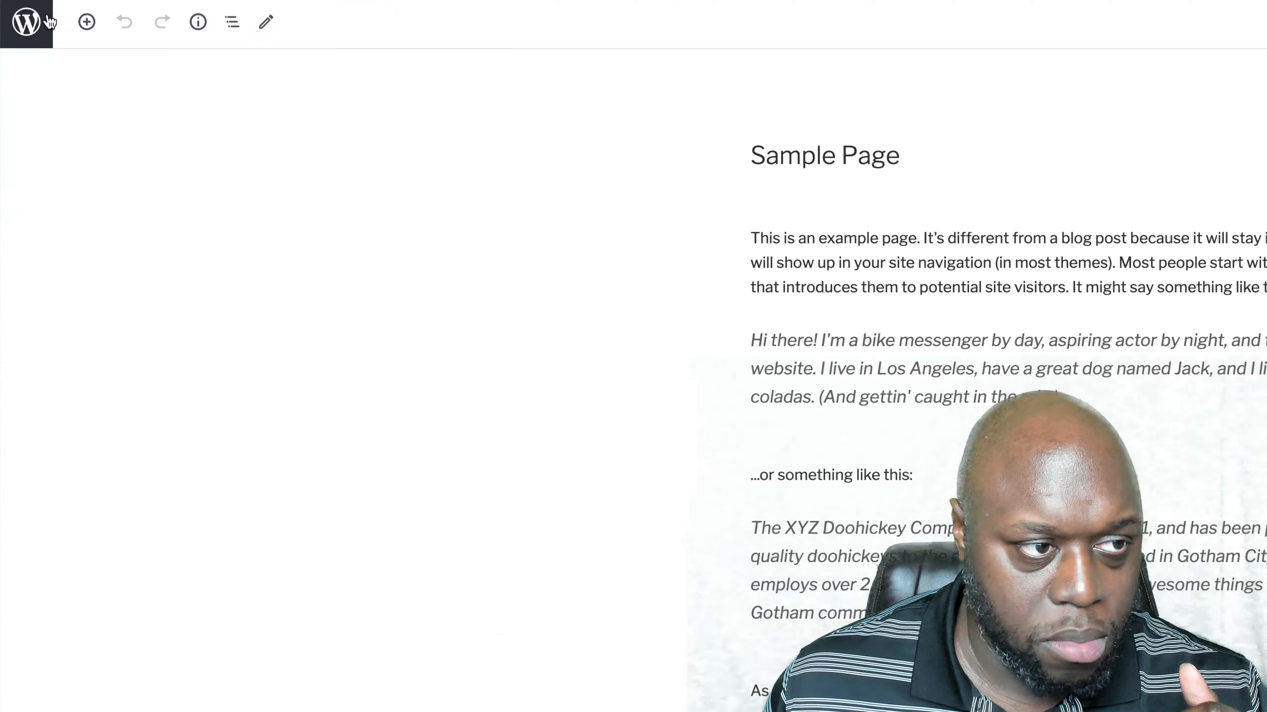
{"action": "left_click", "coordinate": [36, 26]}
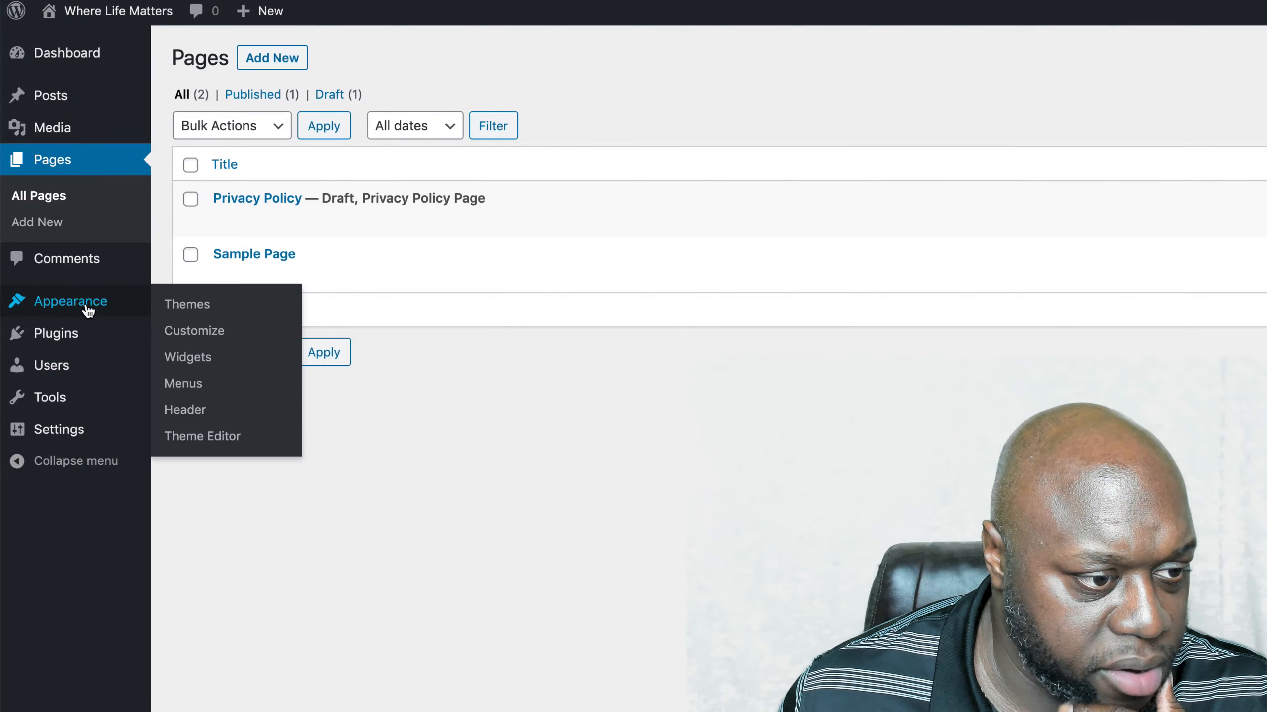
- Look at the installed themes, and review the installed plugins, including Hello Dolly
{"action": "left_click", "coordinate": [85, 302]}
{"action": "mouse_move", "coordinate": [48, 444]}
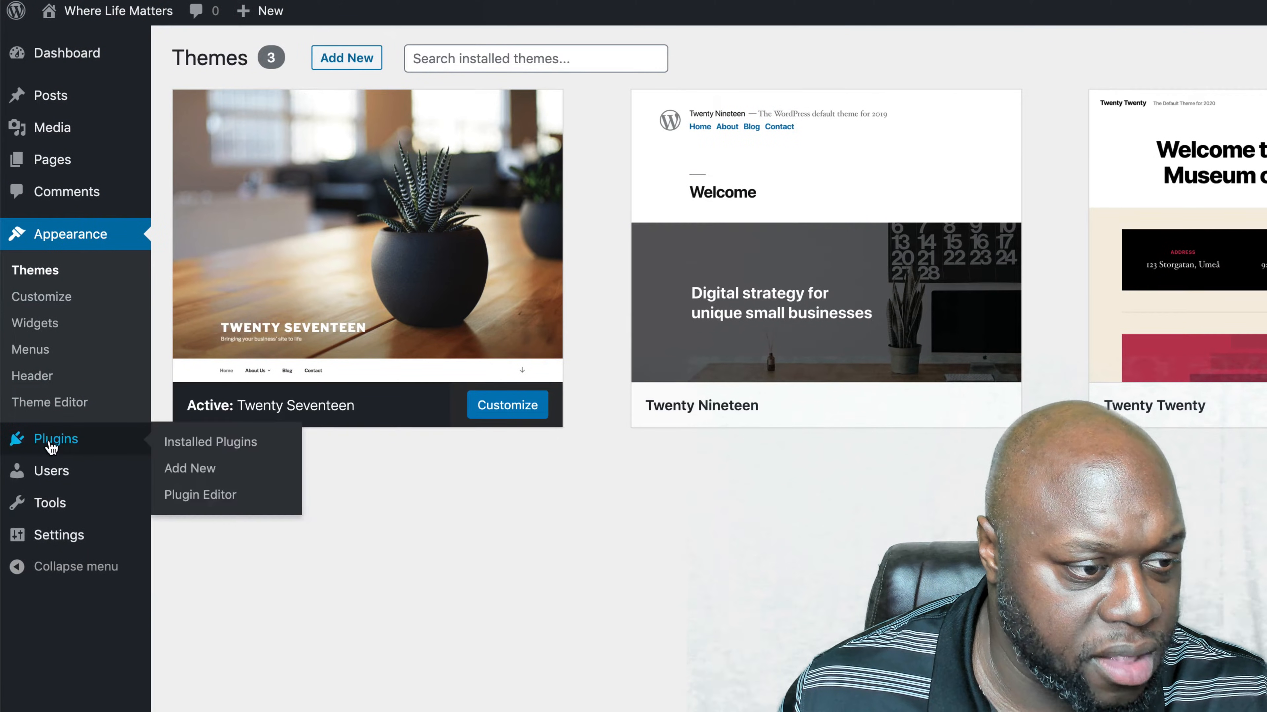
{"action": "left_click", "coordinate": [251, 446]}
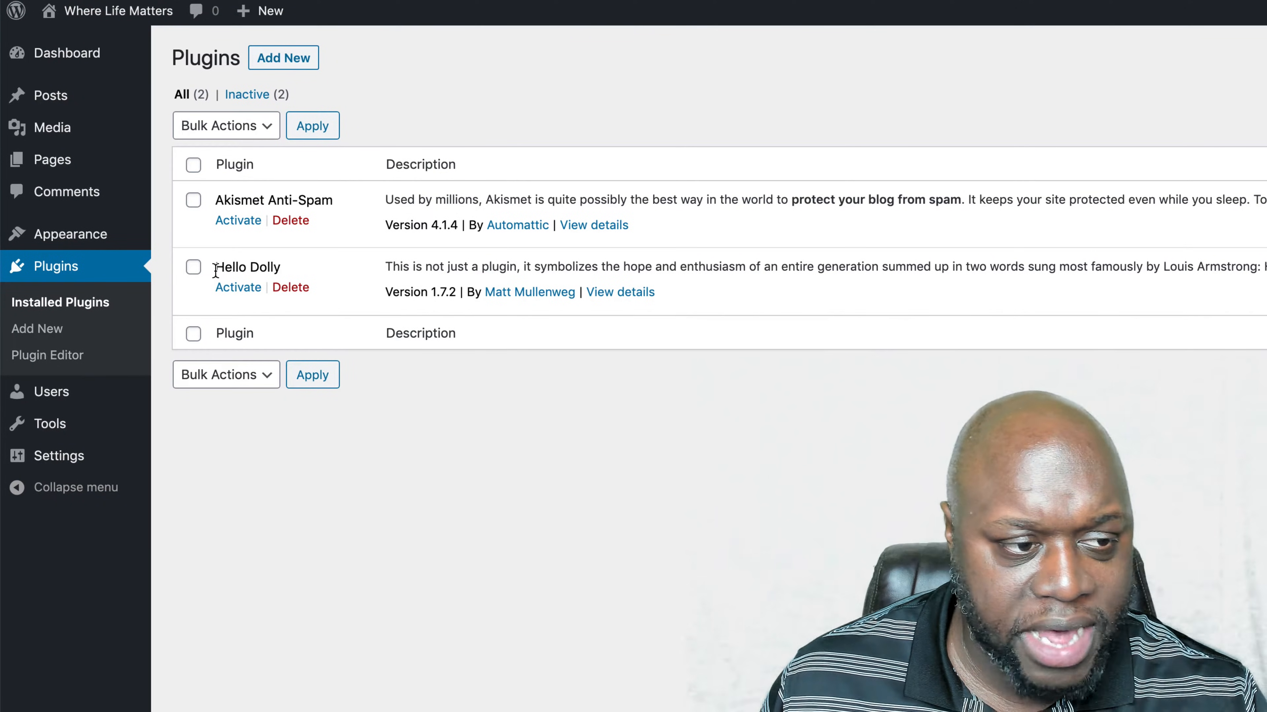
{"action": "left_click_drag", "start_coordinate": [215, 268], "coordinate": [250, 267]}
{"action": "mouse_move", "coordinate": [1122, 30]}
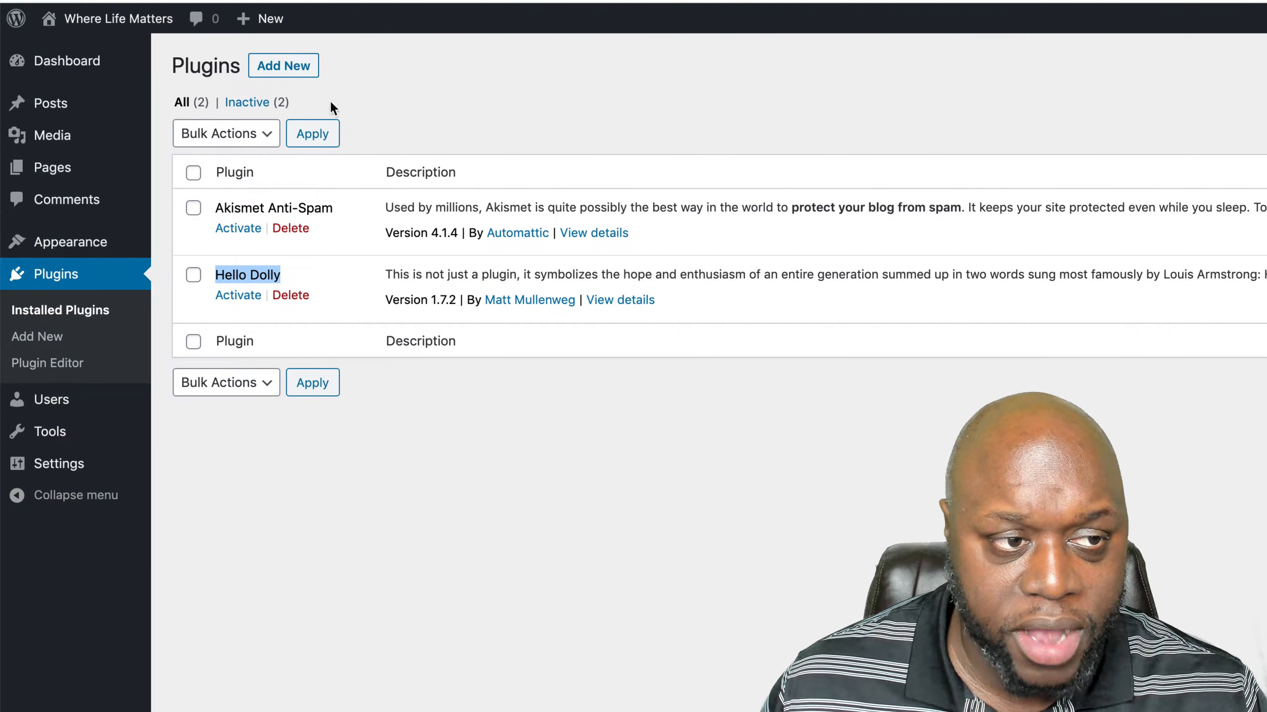
- Browse the popular plugins available for installation, from Contact Form 7 down to Limit Login Attempts
{"action": "left_click", "coordinate": [283, 65]}
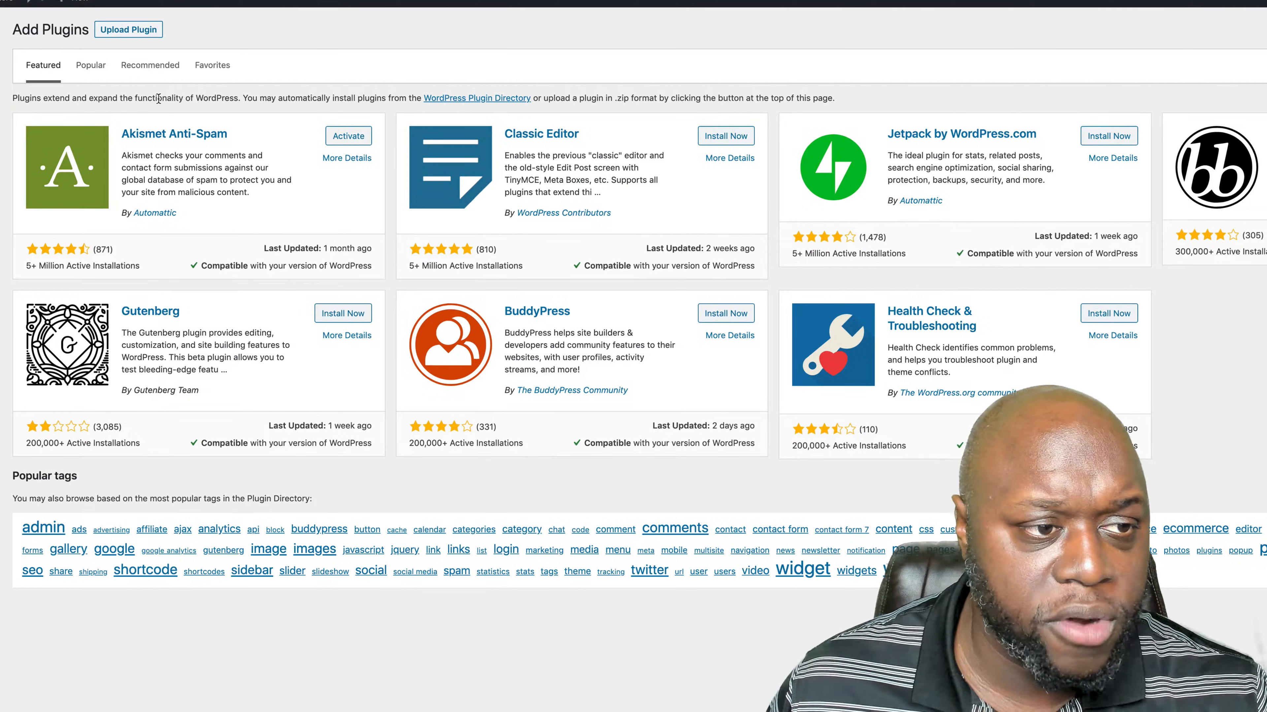
{"action": "left_click", "coordinate": [90, 65]}
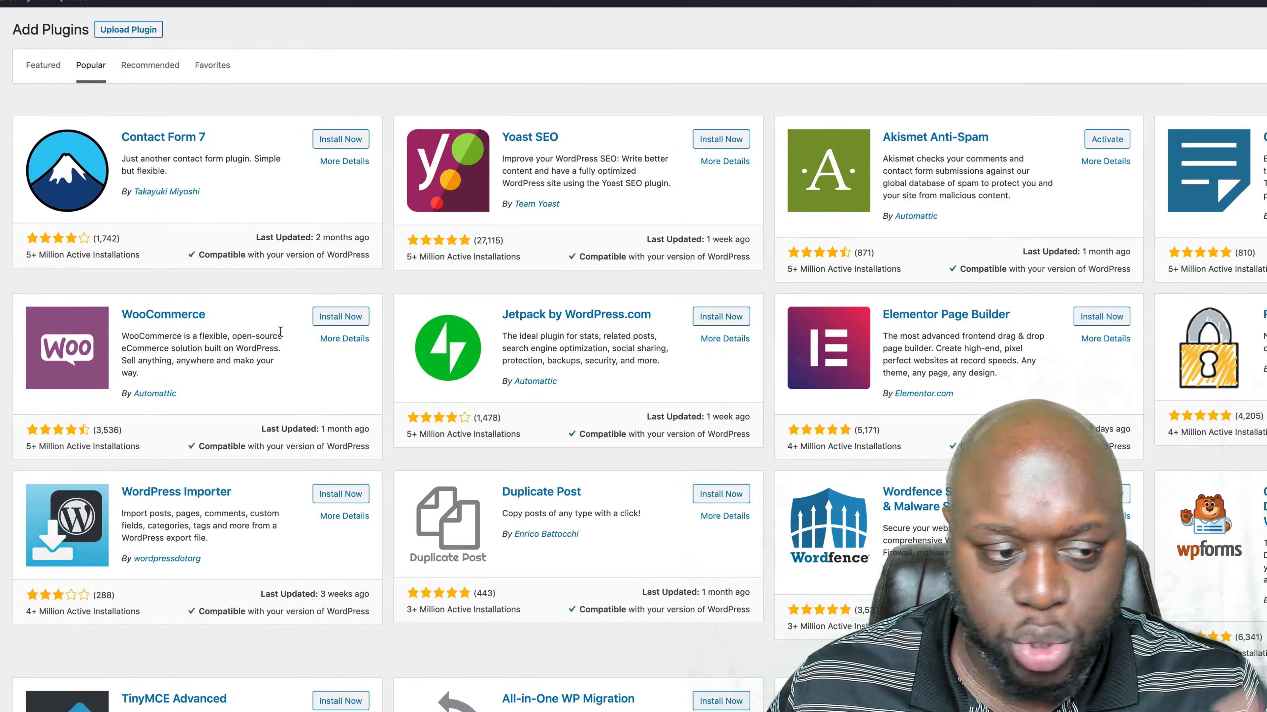
{"action": "scroll", "coordinate": [429, 487], "scroll_direction": "down", "scroll_amount": 2}
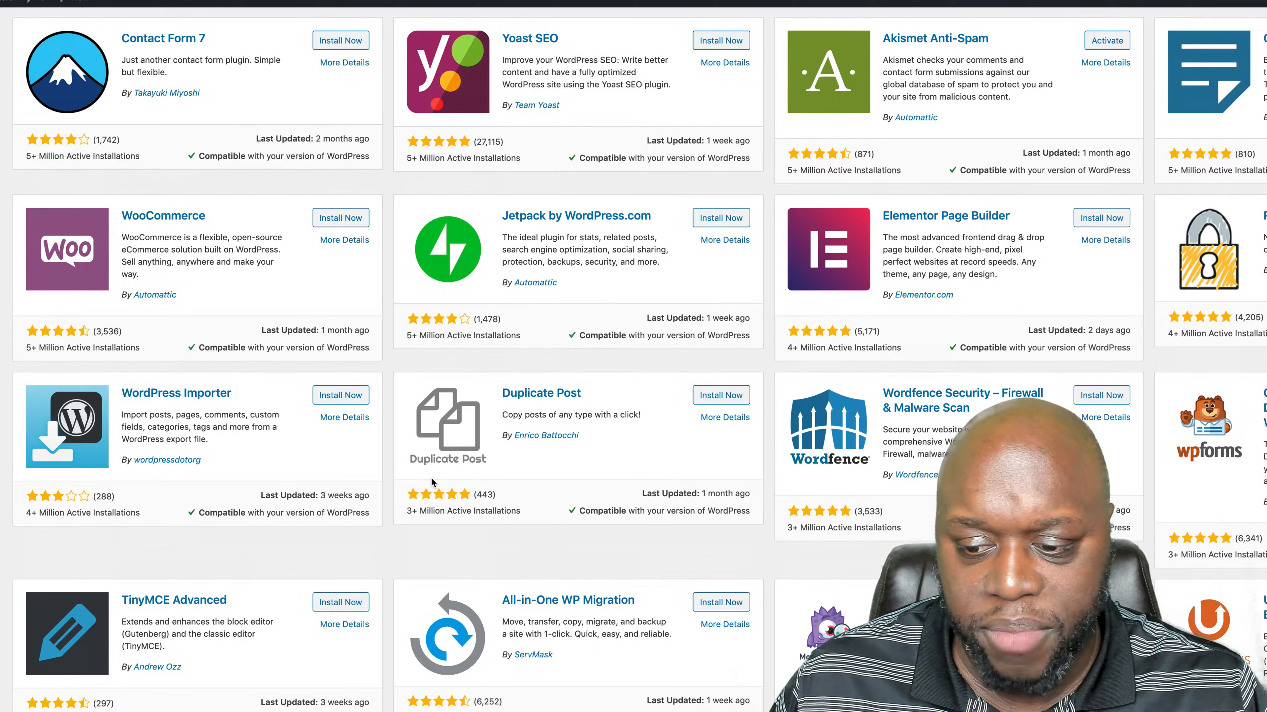
{"action": "scroll", "coordinate": [431, 477], "scroll_direction": "down", "scroll_amount": 2}
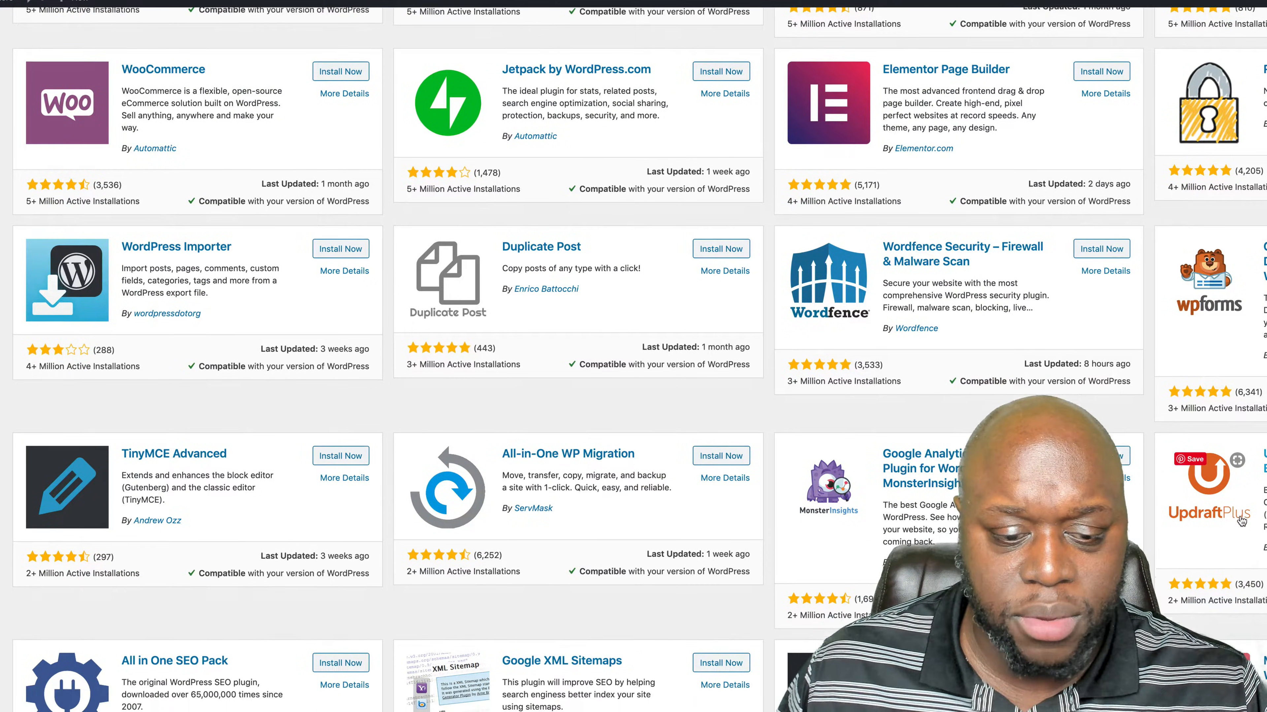
{"action": "scroll", "coordinate": [1237, 524], "scroll_direction": "down", "scroll_amount": 3}
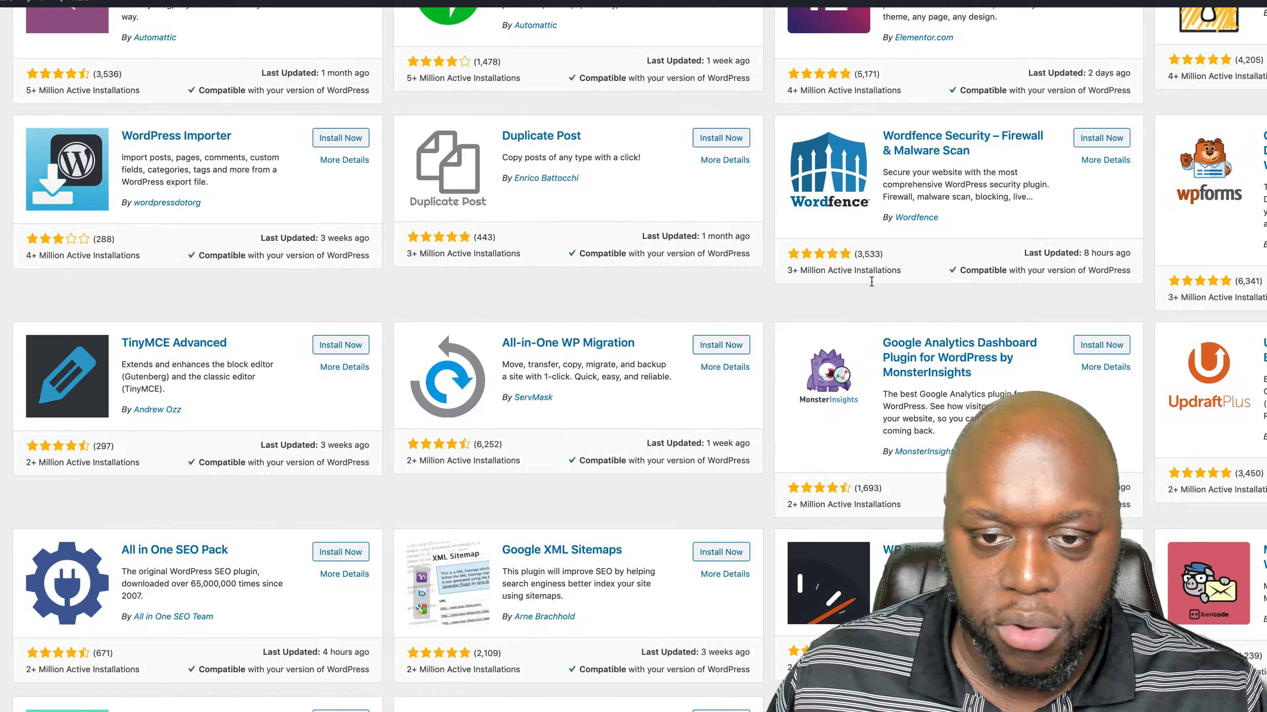
{"action": "scroll", "coordinate": [872, 282], "scroll_direction": "down", "scroll_amount": 5}
{"action": "scroll", "coordinate": [822, 396], "scroll_direction": "up", "scroll_amount": 2}
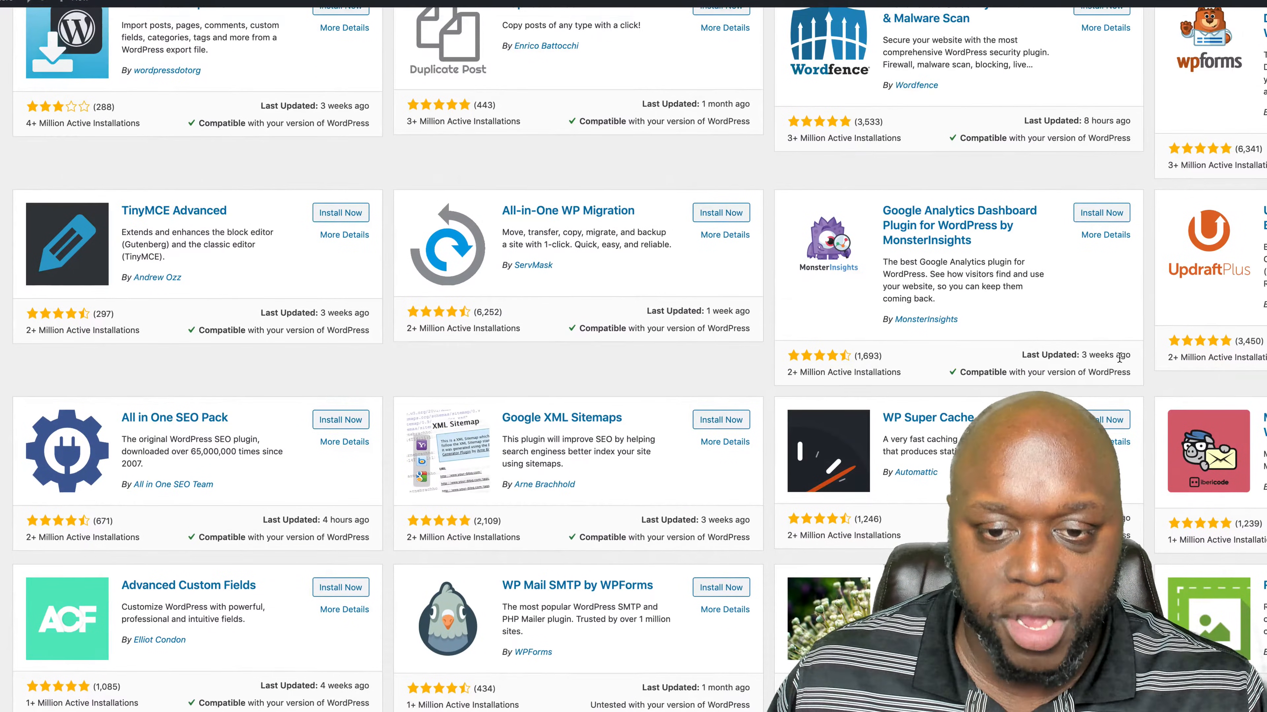
{"action": "scroll", "coordinate": [633, 359], "scroll_direction": "down", "scroll_amount": 6}
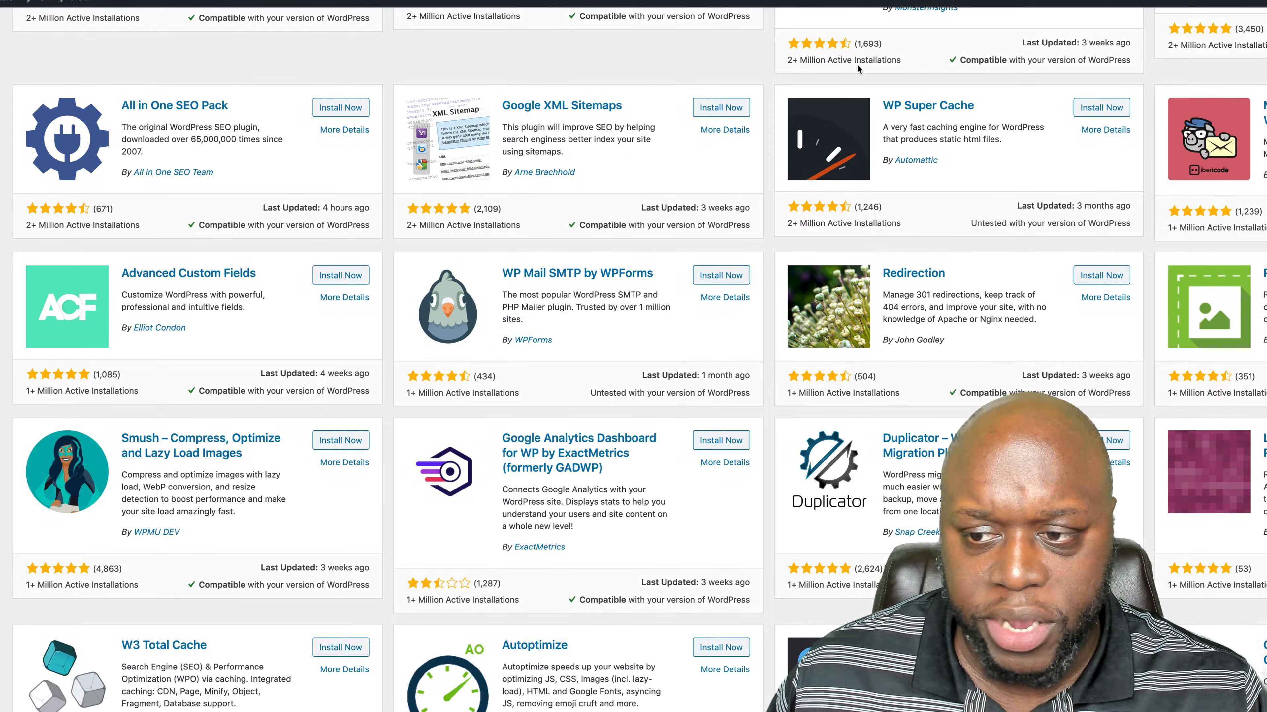
{"action": "scroll", "coordinate": [858, 68], "scroll_direction": "up", "scroll_amount": 4}
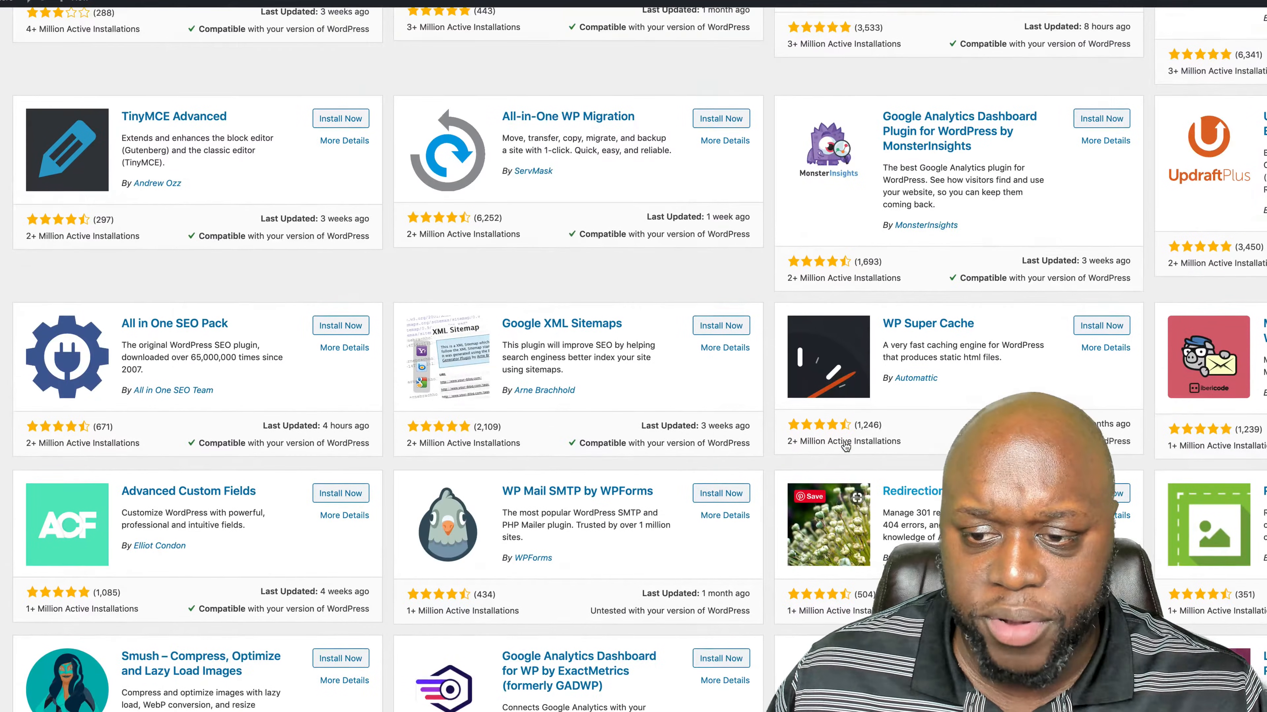
{"action": "scroll", "coordinate": [846, 447], "scroll_direction": "up", "scroll_amount": 2}
{"action": "scroll", "coordinate": [855, 449], "scroll_direction": "down", "scroll_amount": 7}
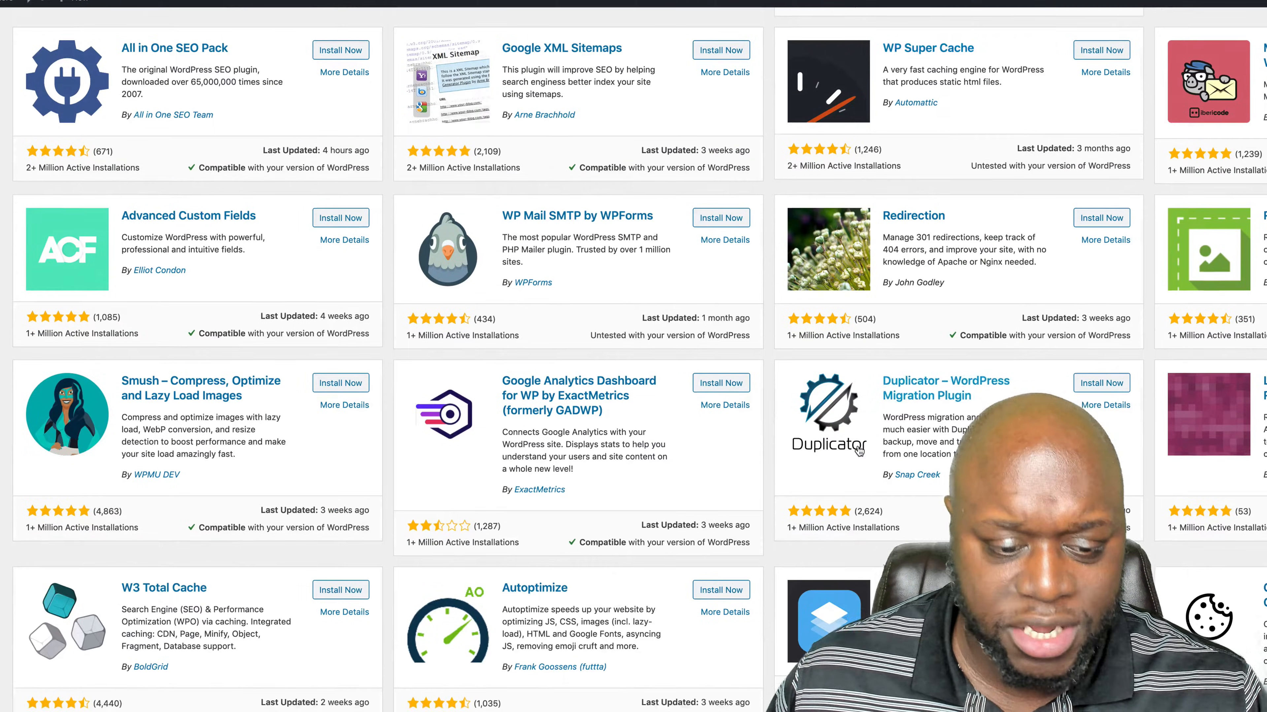
{"action": "scroll", "coordinate": [859, 451], "scroll_direction": "down", "scroll_amount": 5}
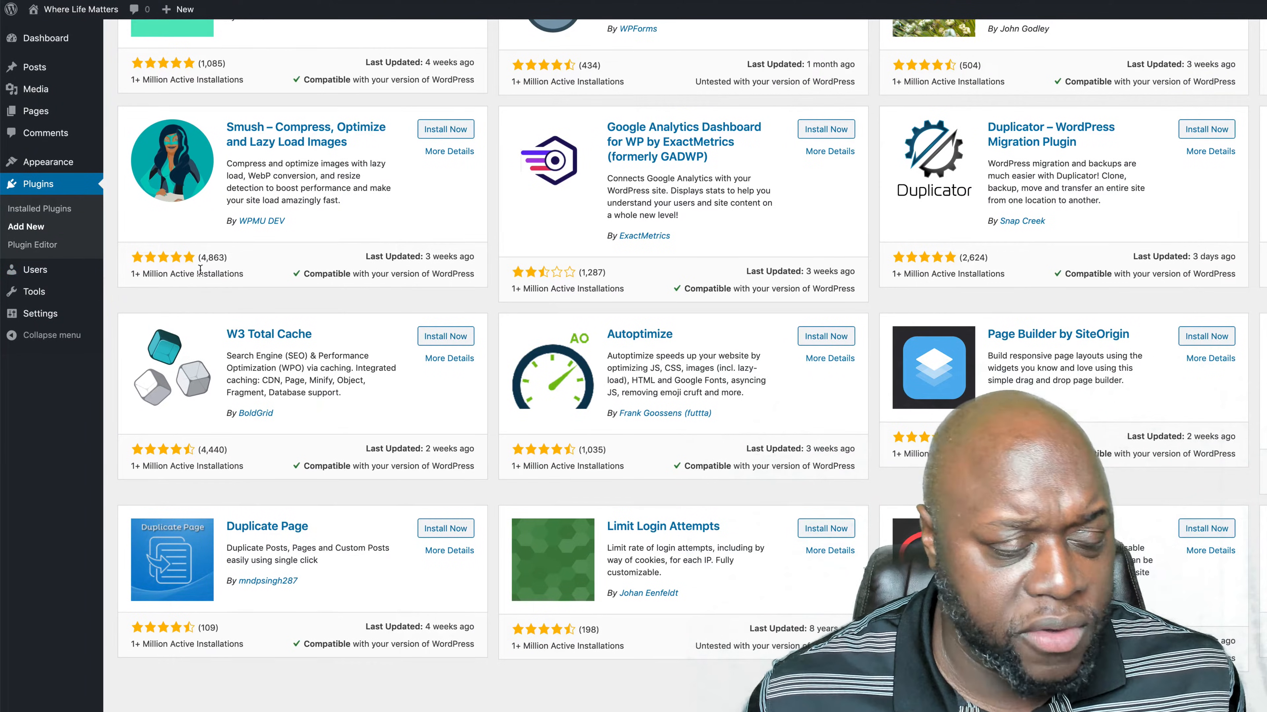
- Start a new user with the username "ajg" and fill in the person's e-mail, first name and last name
{"action": "left_click", "coordinate": [35, 270]}
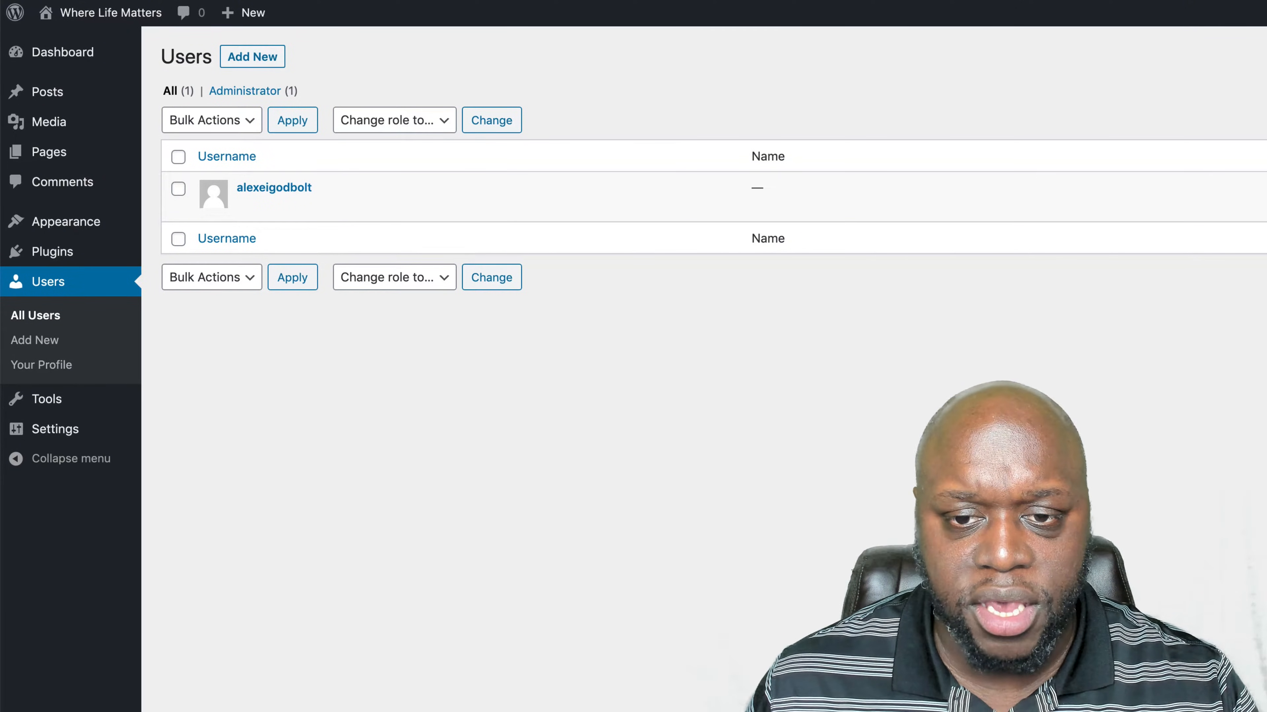
{"action": "left_click", "coordinate": [259, 61]}
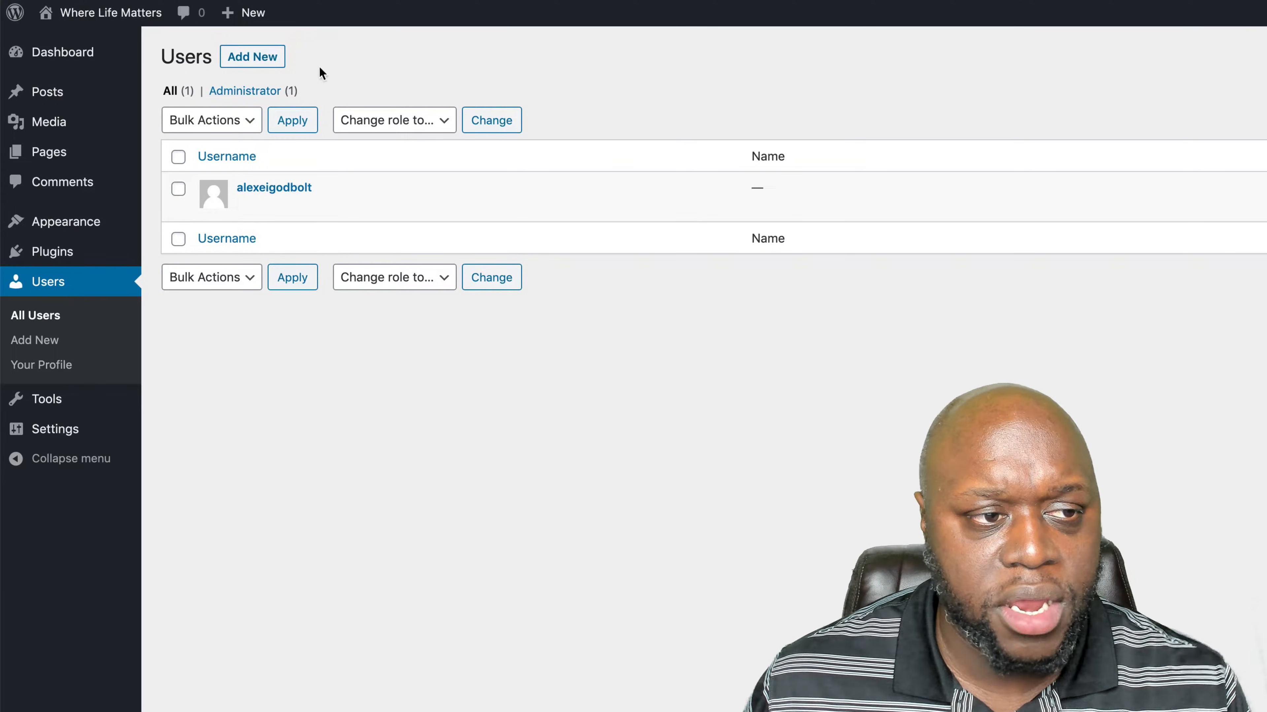
{"action": "left_click", "coordinate": [260, 56]}
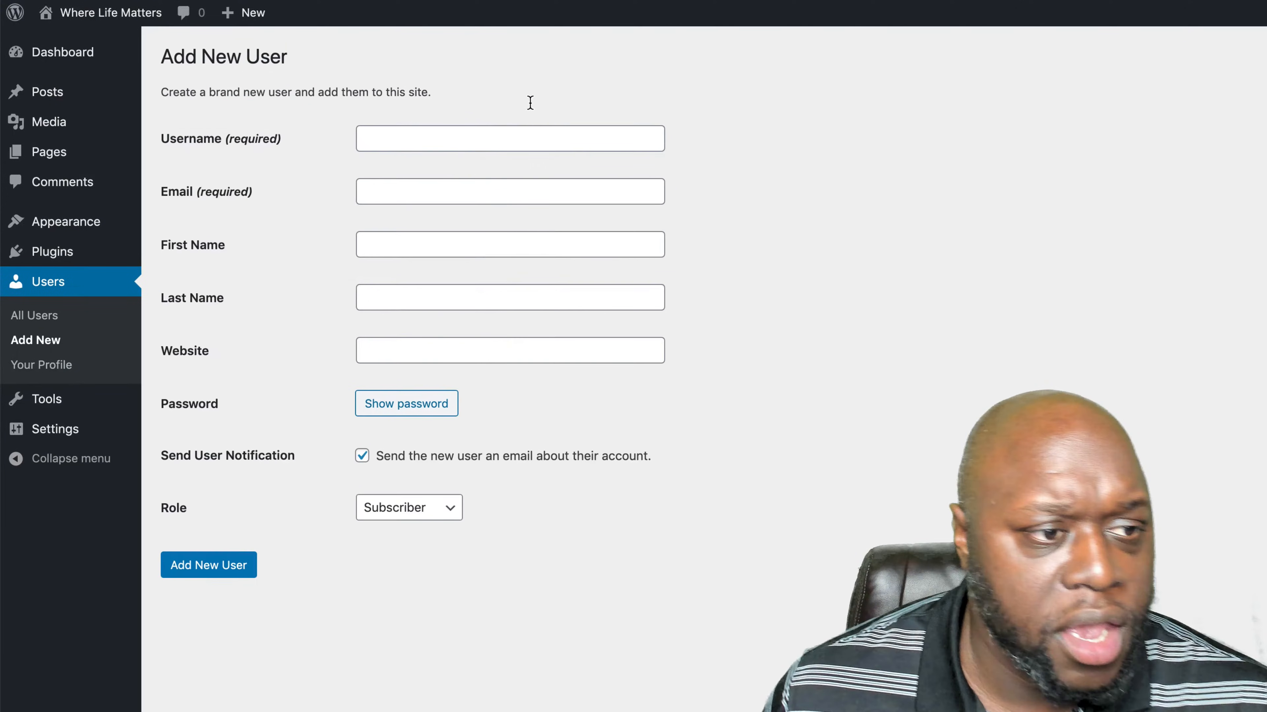
{"action": "left_click", "coordinate": [497, 133]}
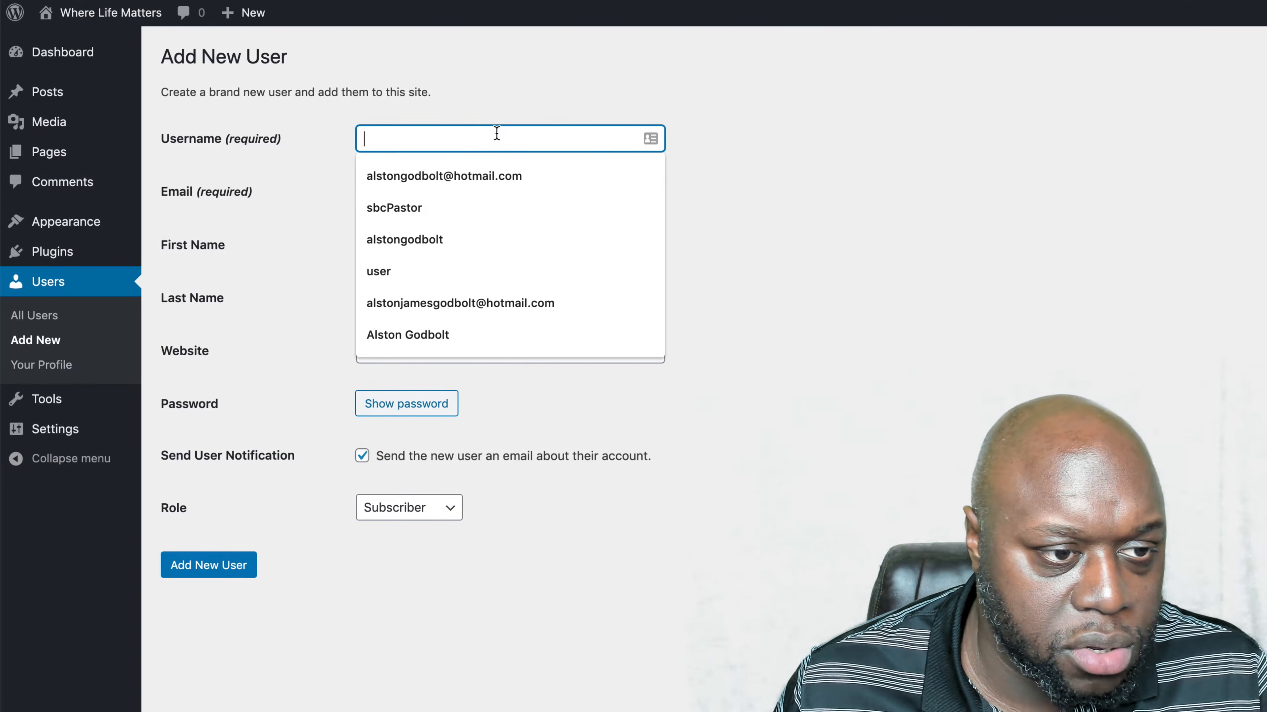
{"action": "type", "text": "ajg"}
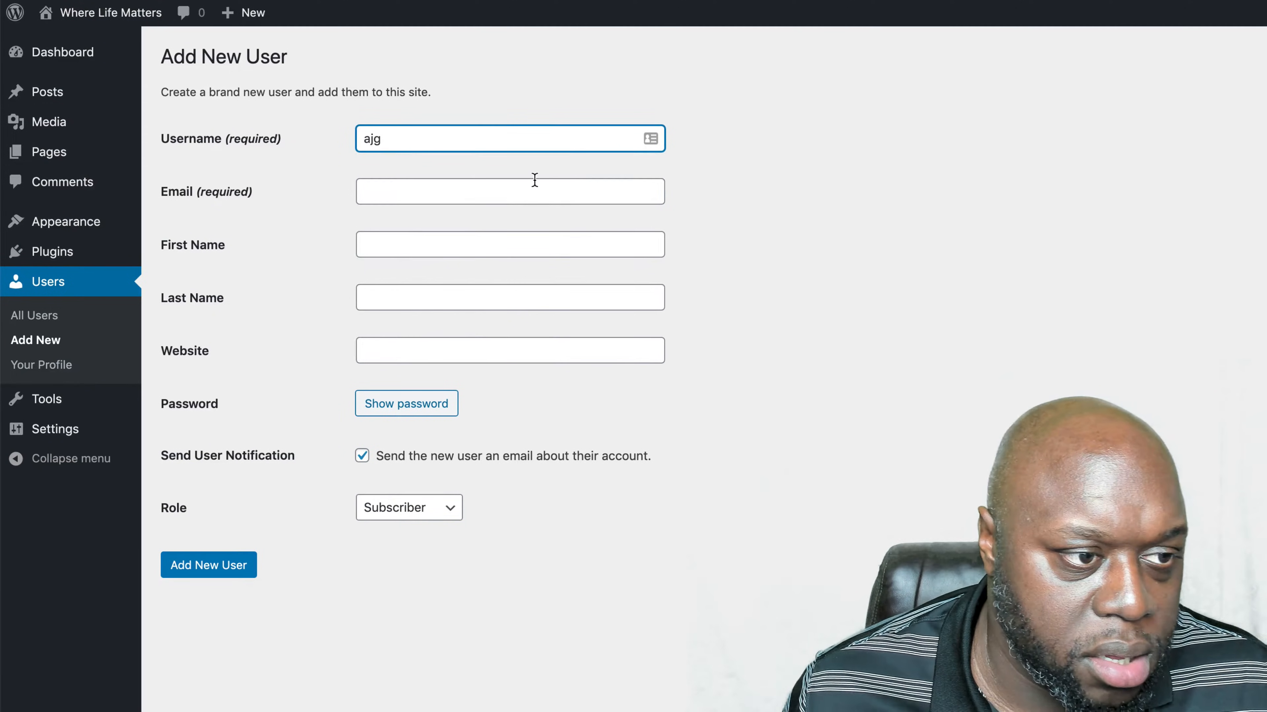
{"action": "left_click", "coordinate": [504, 190]}
{"action": "left_click", "coordinate": [502, 230]}
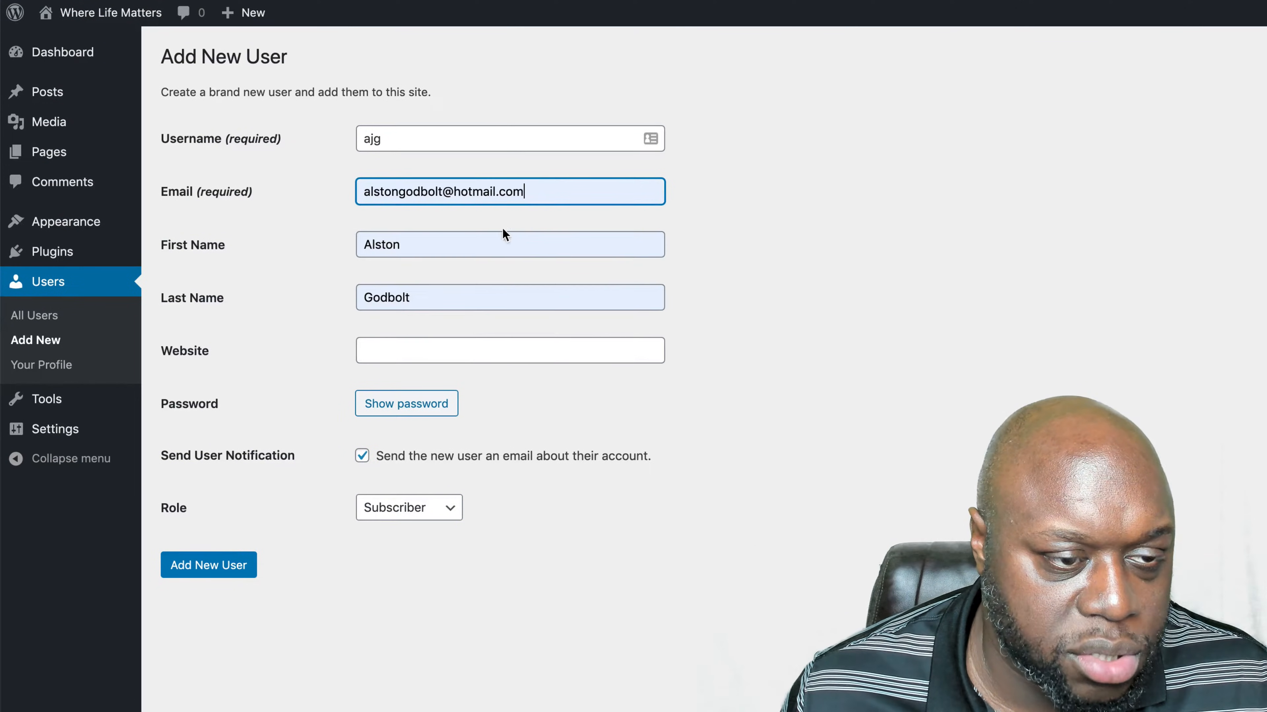
- Assign the Editor role to the new user and create the account
{"action": "left_click", "coordinate": [451, 509]}
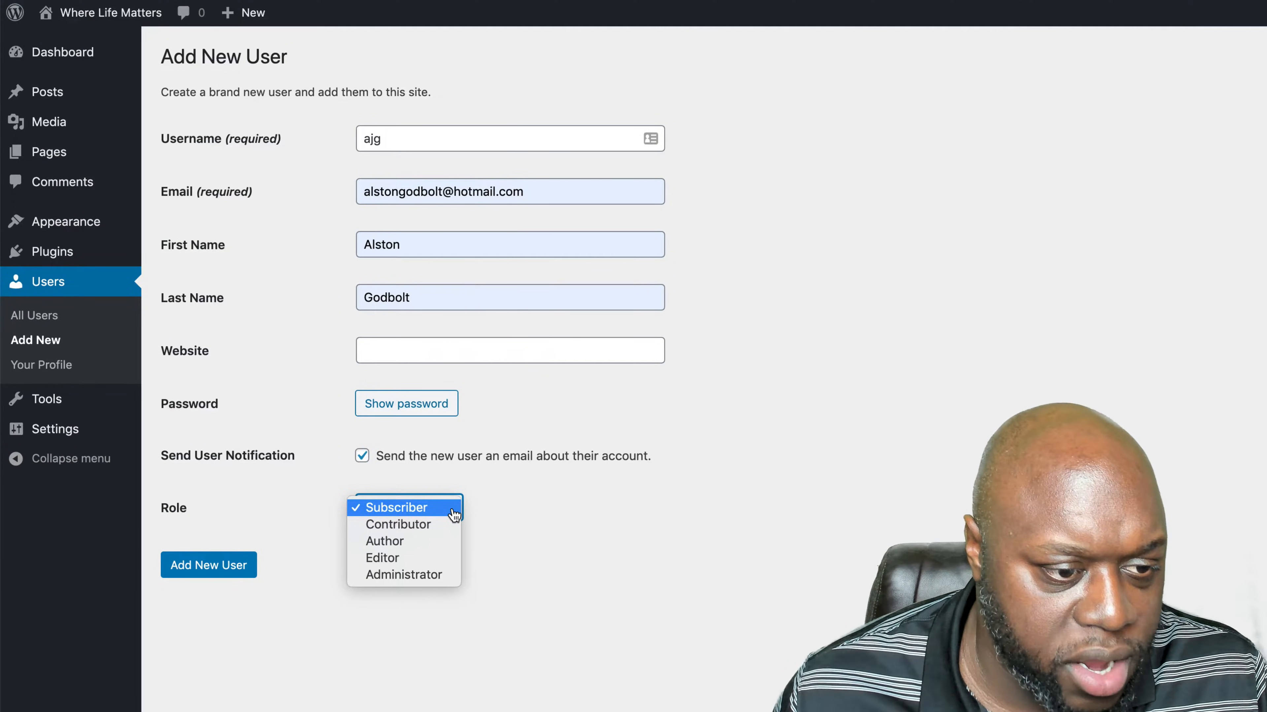
{"action": "left_click", "coordinate": [593, 509]}
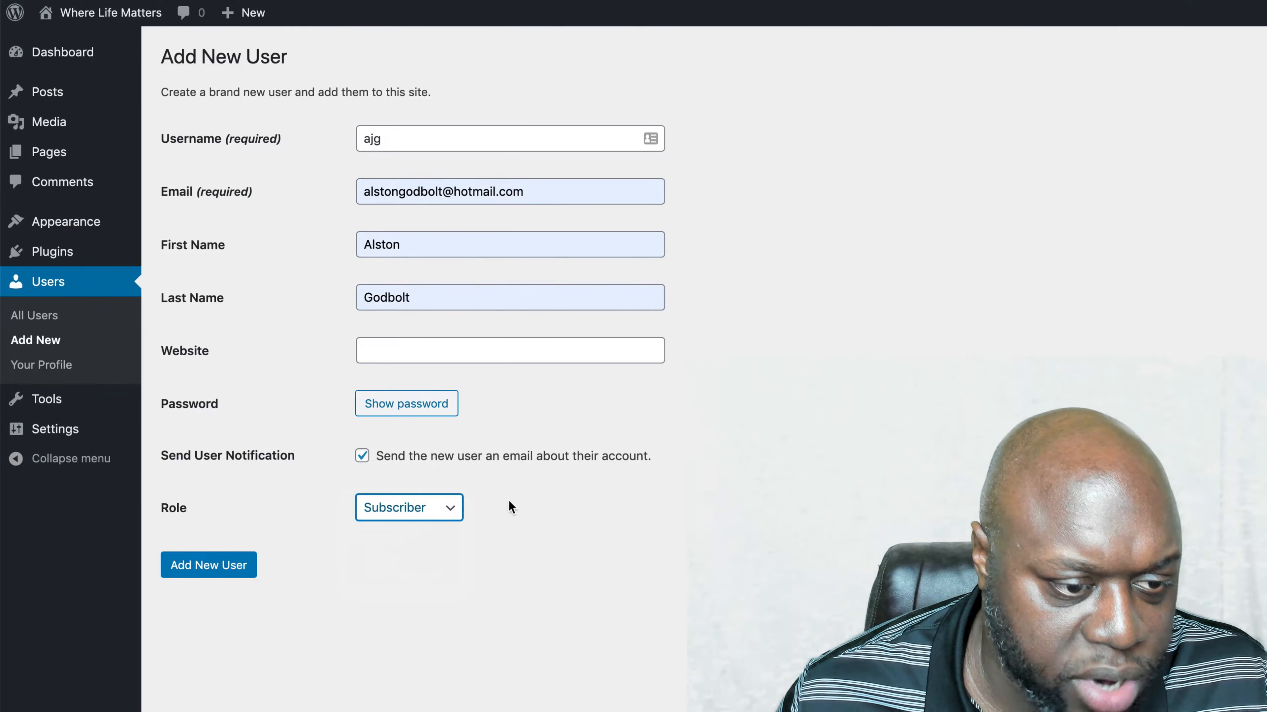
{"action": "left_click", "coordinate": [451, 518]}
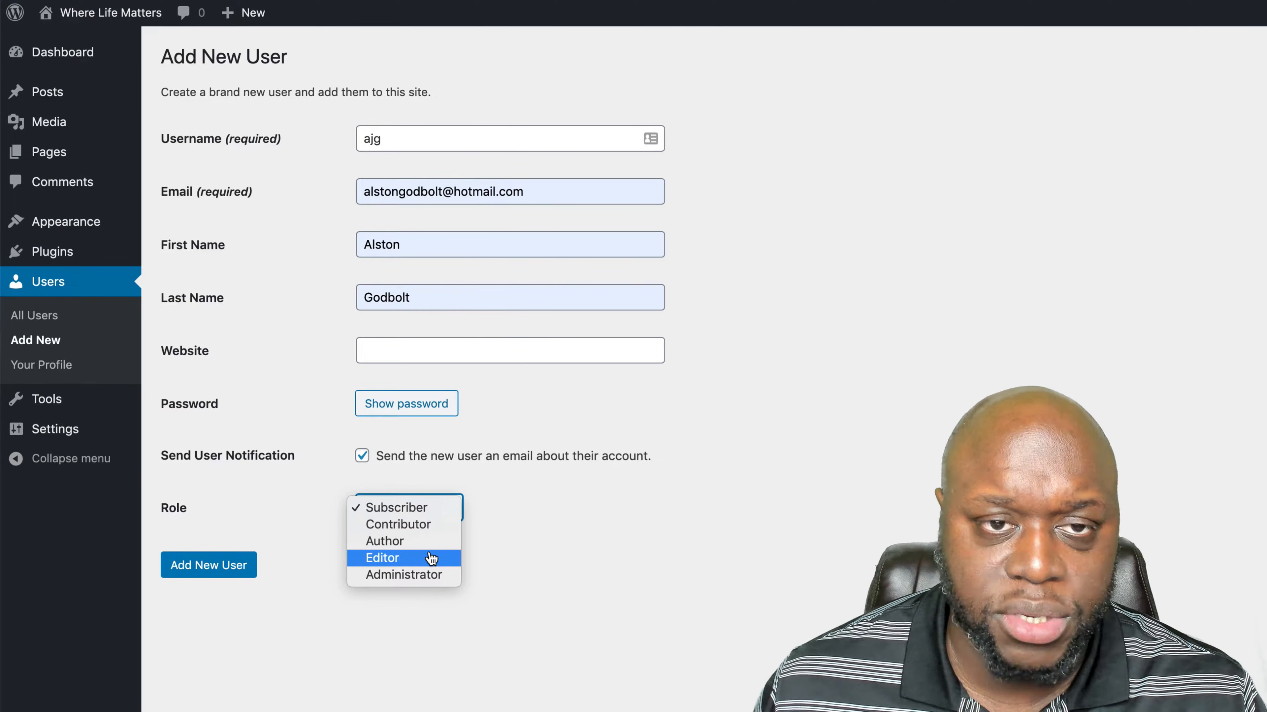
{"action": "left_click", "coordinate": [431, 559]}
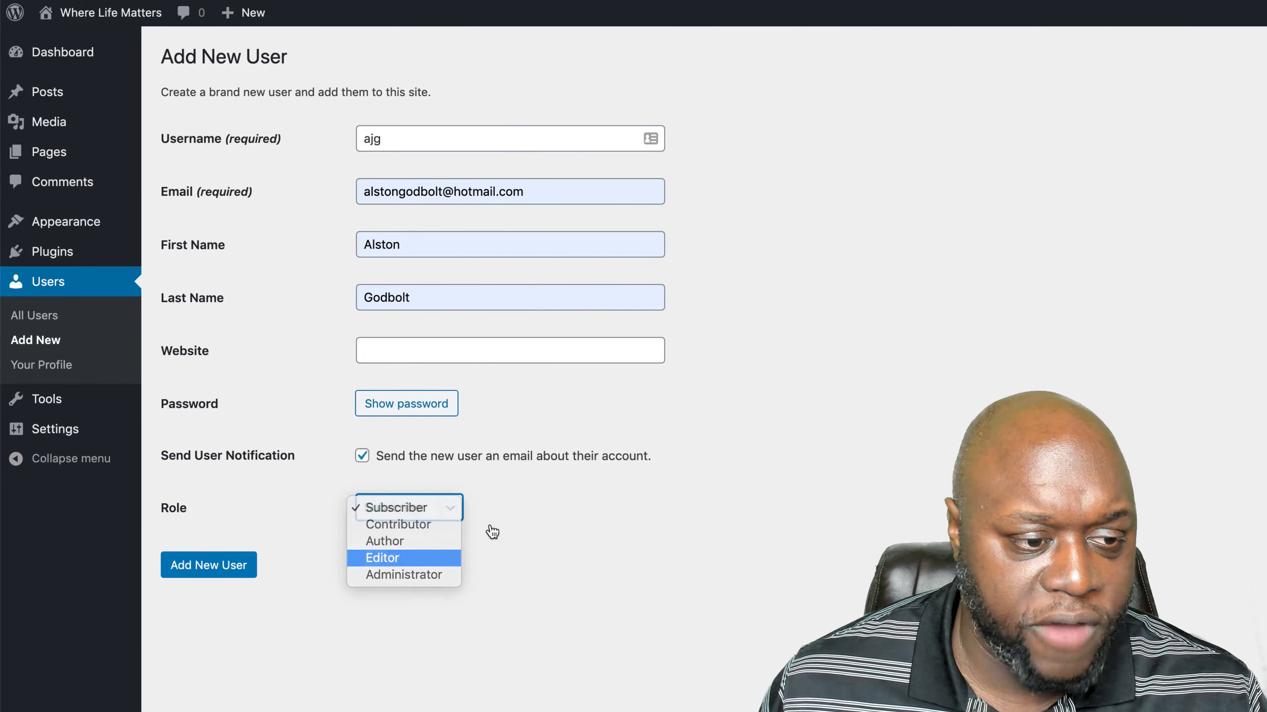
{"action": "left_click", "coordinate": [244, 567]}
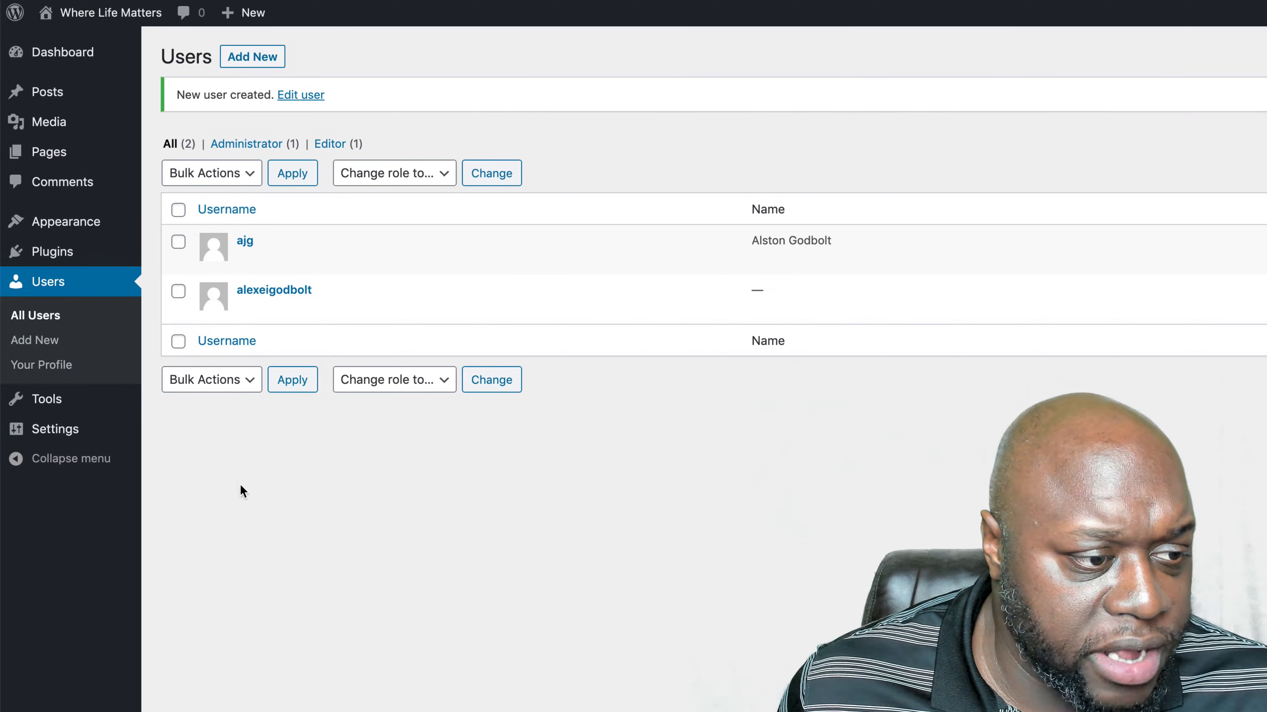
- Look at the available WordPress tools and the list of systems to import content from
{"action": "mouse_move", "coordinate": [50, 405]}
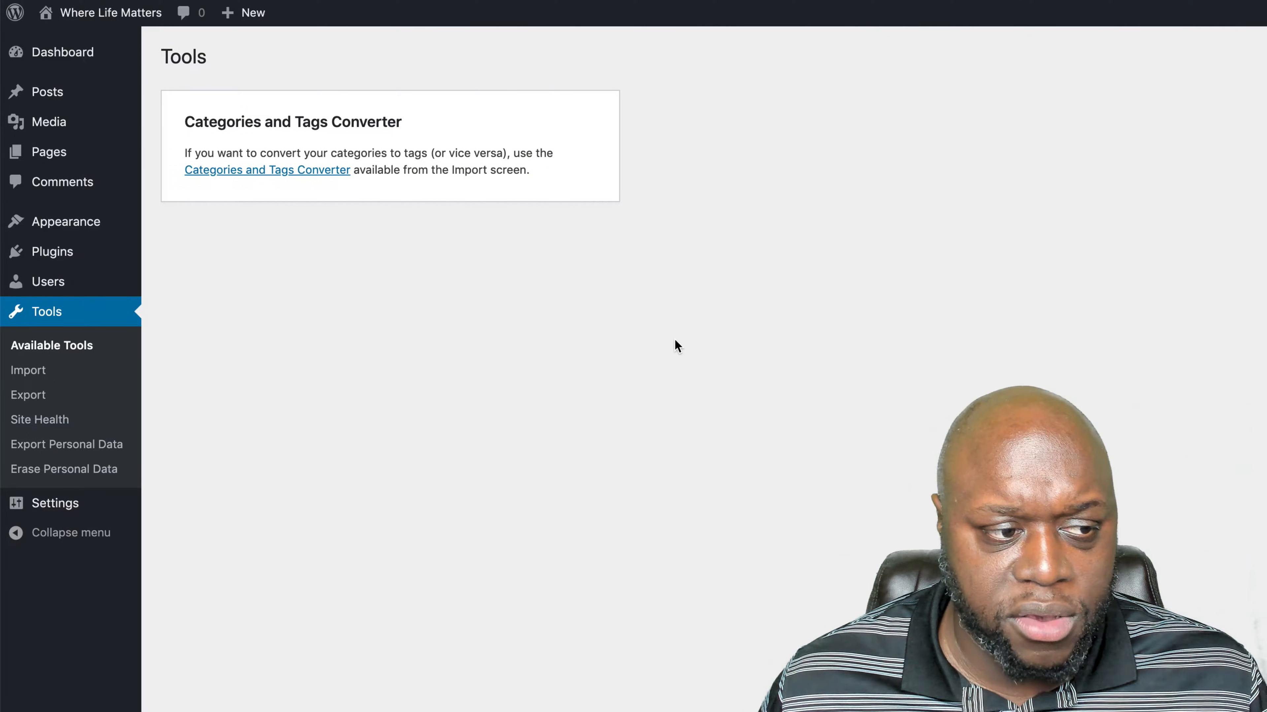
{"action": "left_click", "coordinate": [38, 372]}
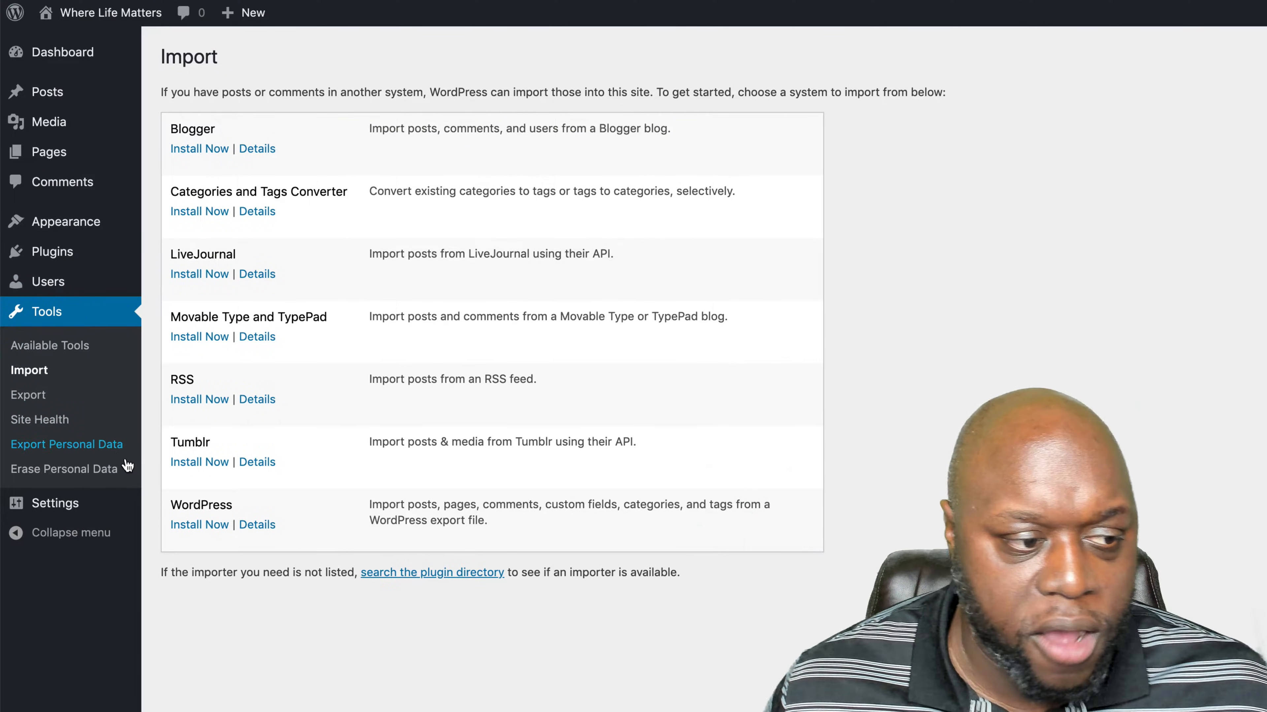
- Open the general site settings and look through them, including the role choices for new users
{"action": "left_click", "coordinate": [59, 504]}
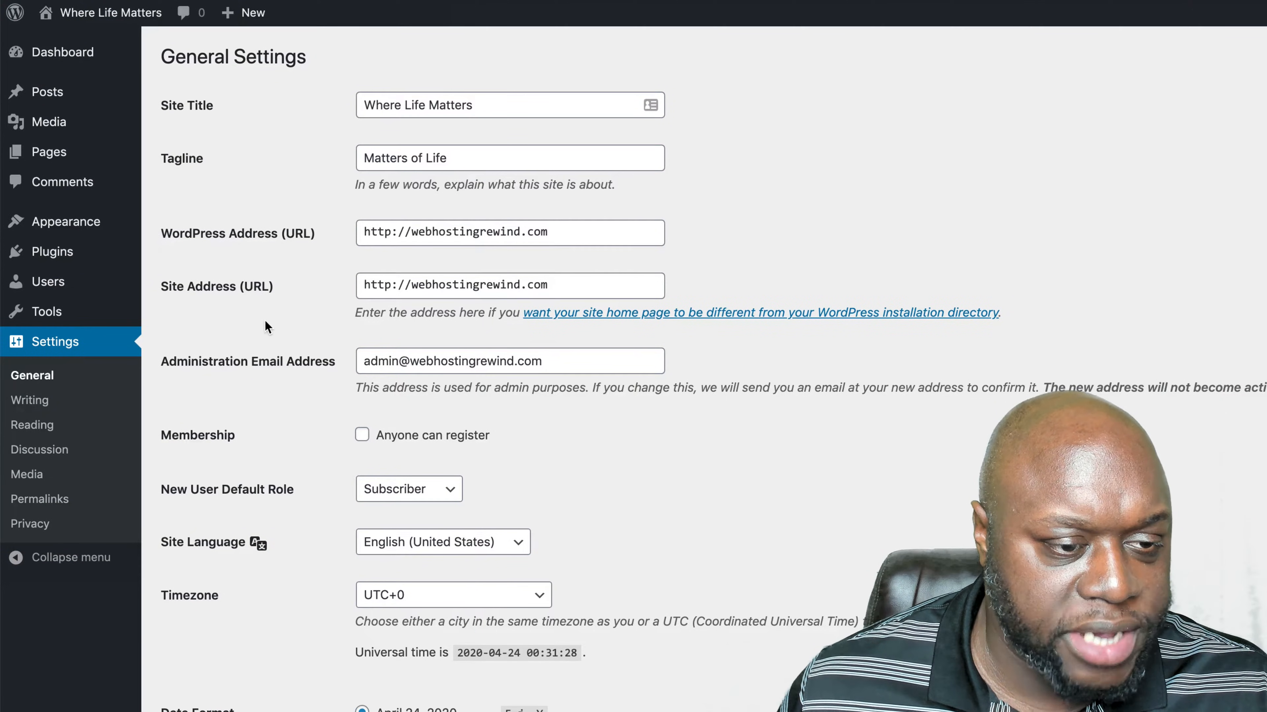
{"action": "scroll", "coordinate": [787, 483], "scroll_direction": "down", "scroll_amount": 2}
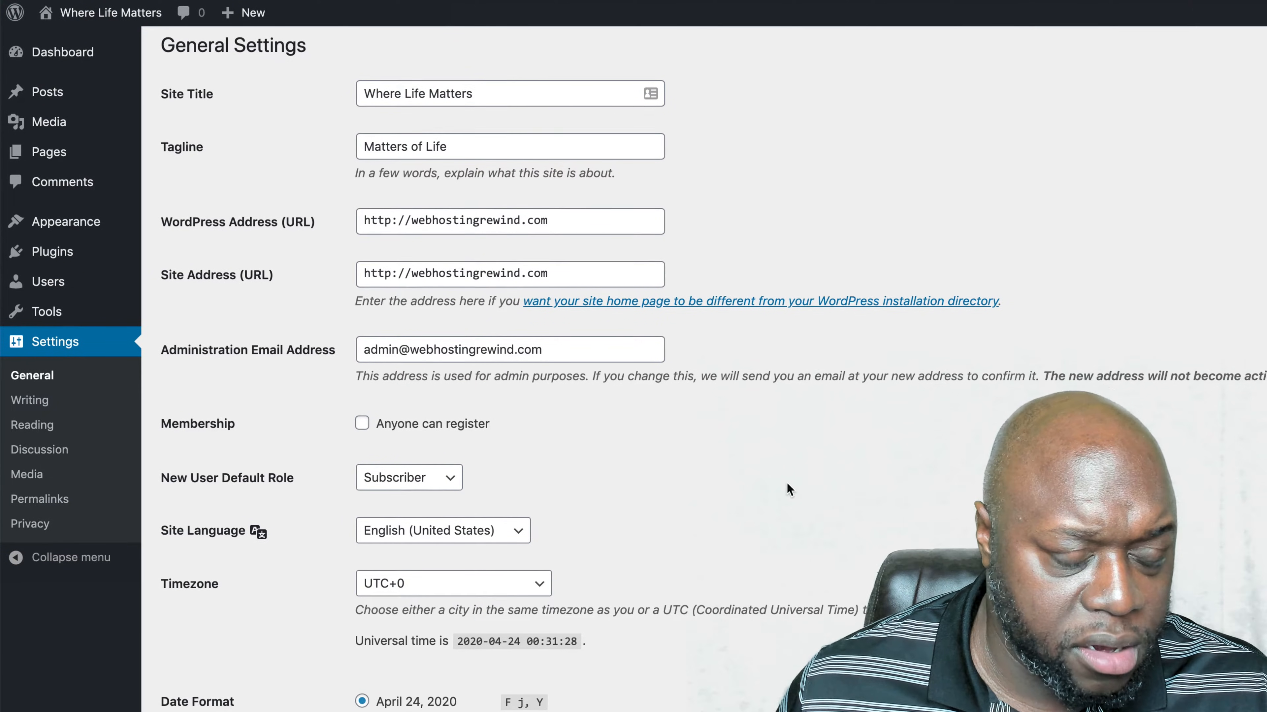
{"action": "scroll", "coordinate": [810, 492], "scroll_direction": "down", "scroll_amount": 3}
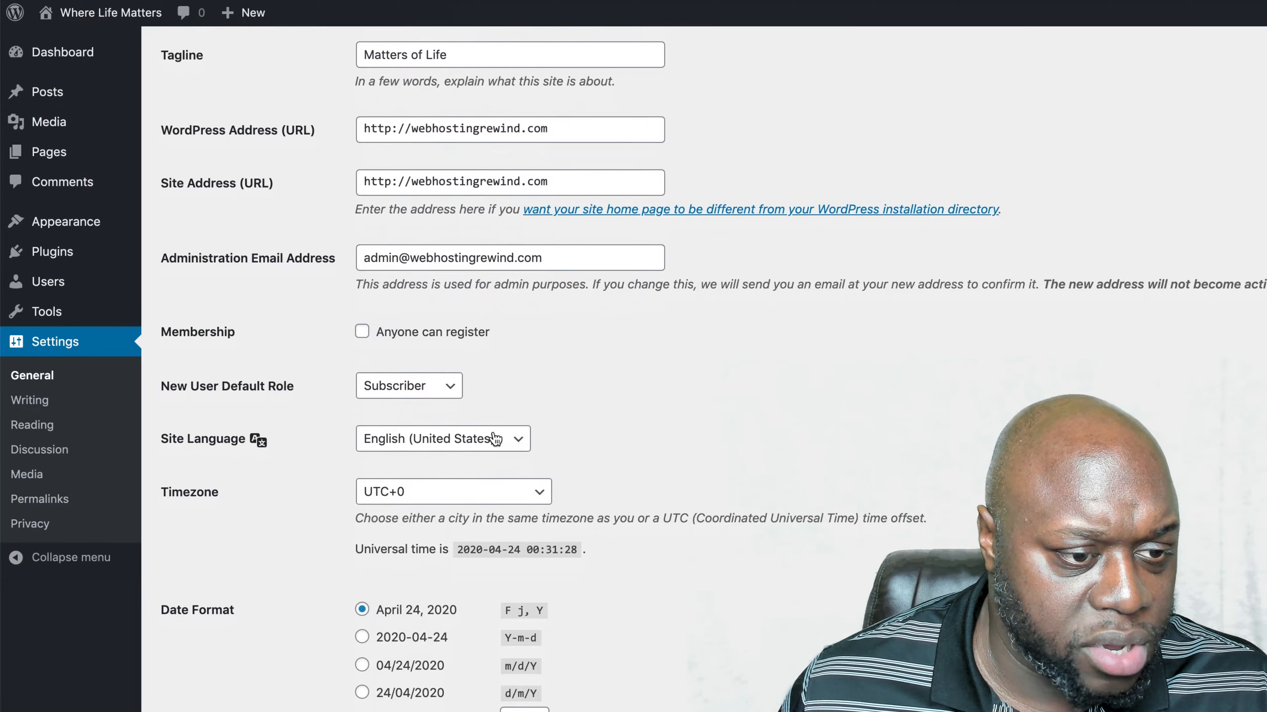
{"action": "left_click", "coordinate": [453, 386]}
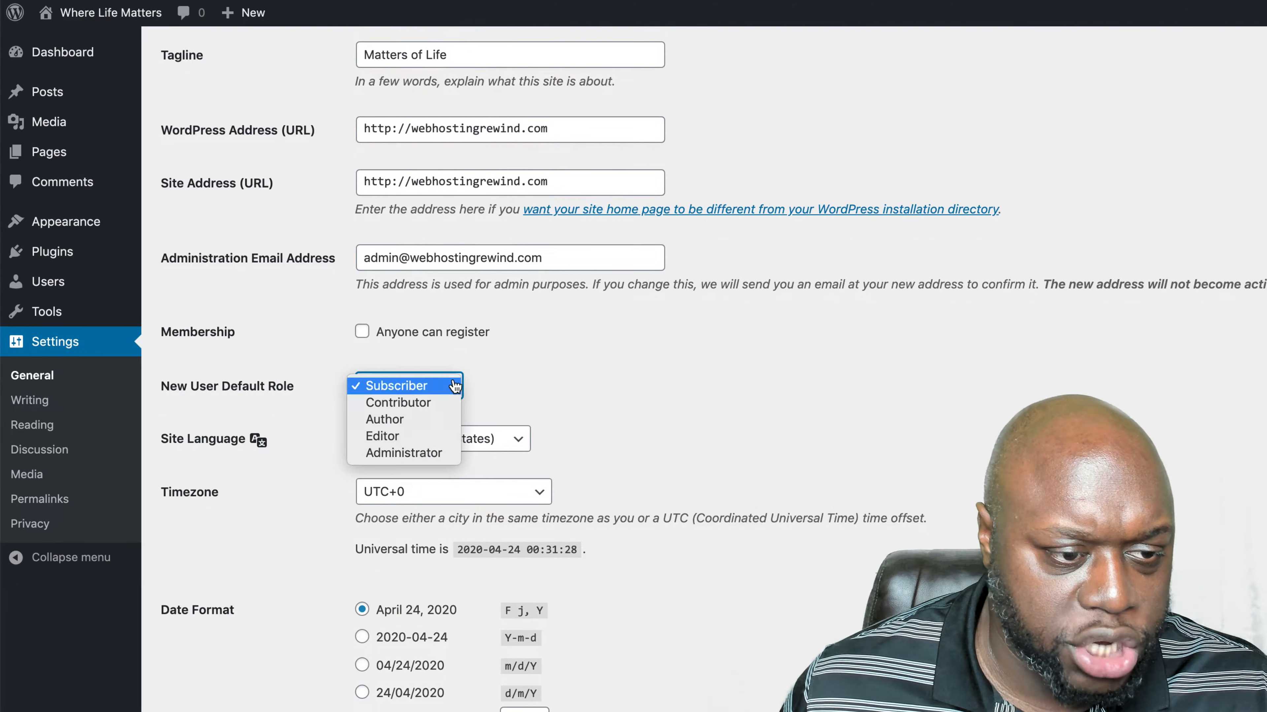
{"action": "left_click", "coordinate": [453, 387]}
{"action": "scroll", "coordinate": [940, 449], "scroll_direction": "down", "scroll_amount": 1}
{"action": "scroll", "coordinate": [940, 449], "scroll_direction": "down", "scroll_amount": 2}
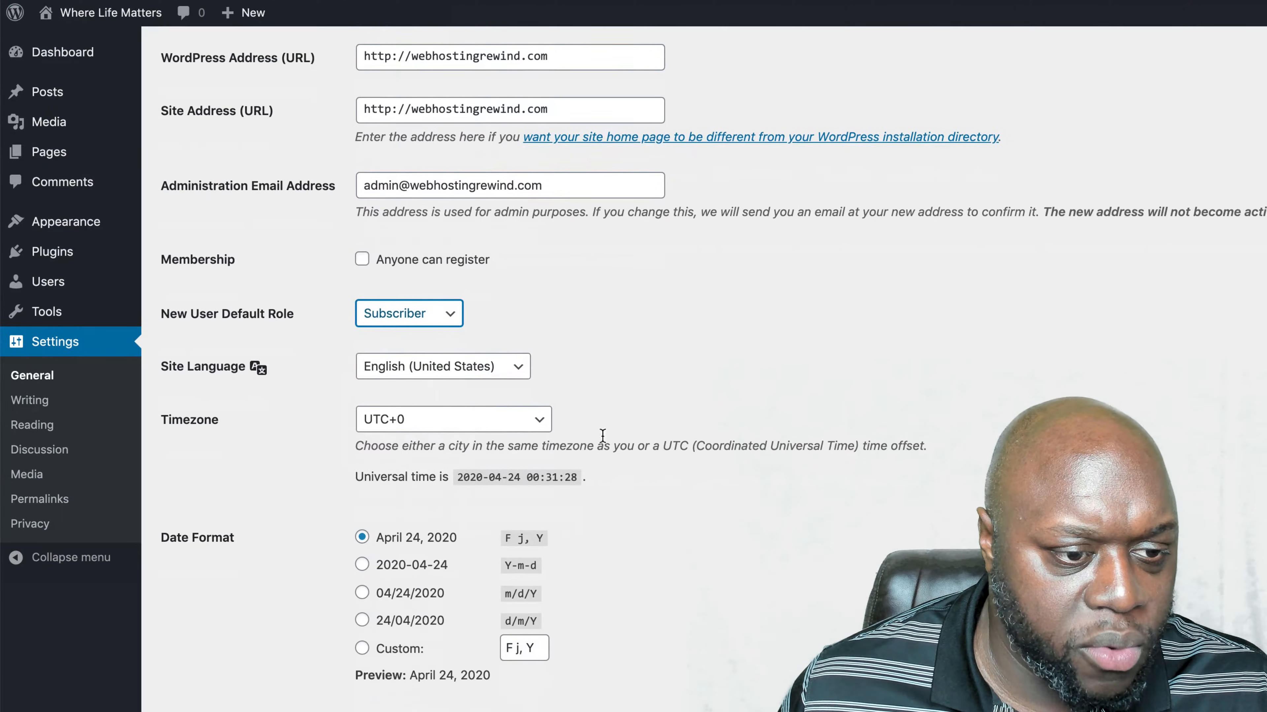
- Set the site timezone to Chicago and save the general settings
{"action": "left_click", "coordinate": [539, 422]}
{"action": "scroll", "coordinate": [521, 545], "scroll_direction": "up", "scroll_amount": 20}
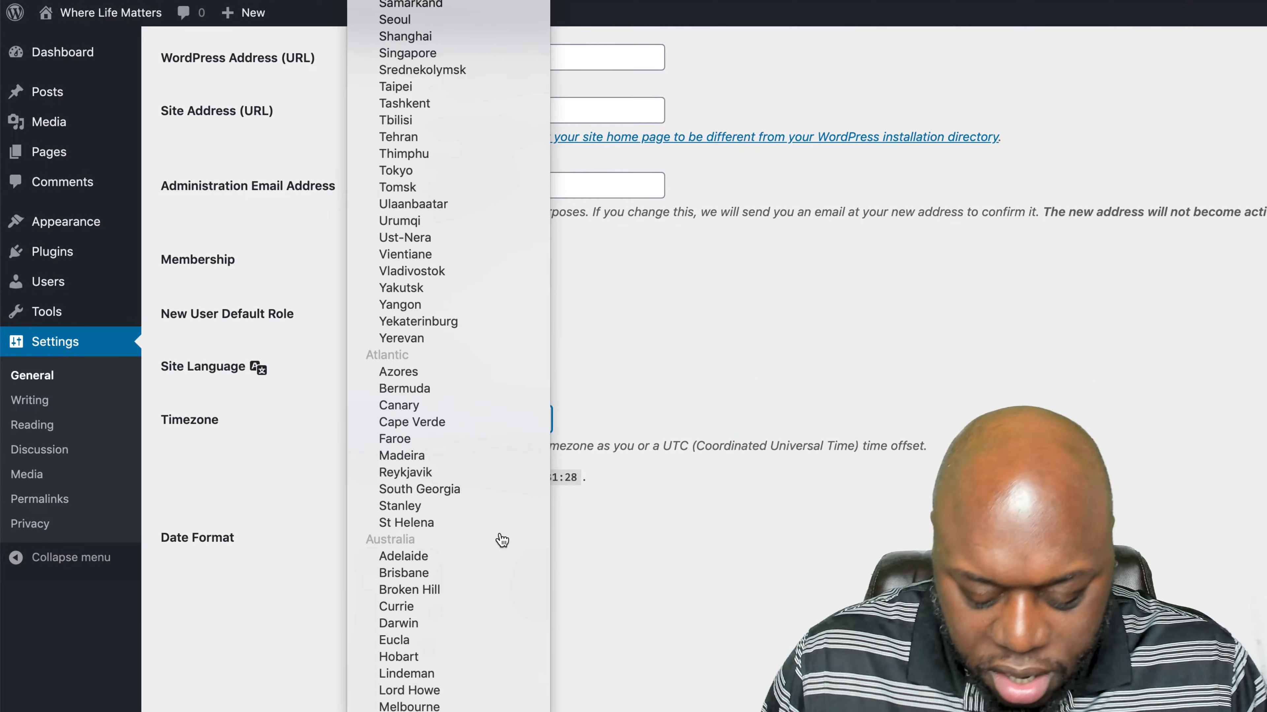
{"action": "scroll", "coordinate": [502, 541], "scroll_direction": "up", "scroll_amount": 20}
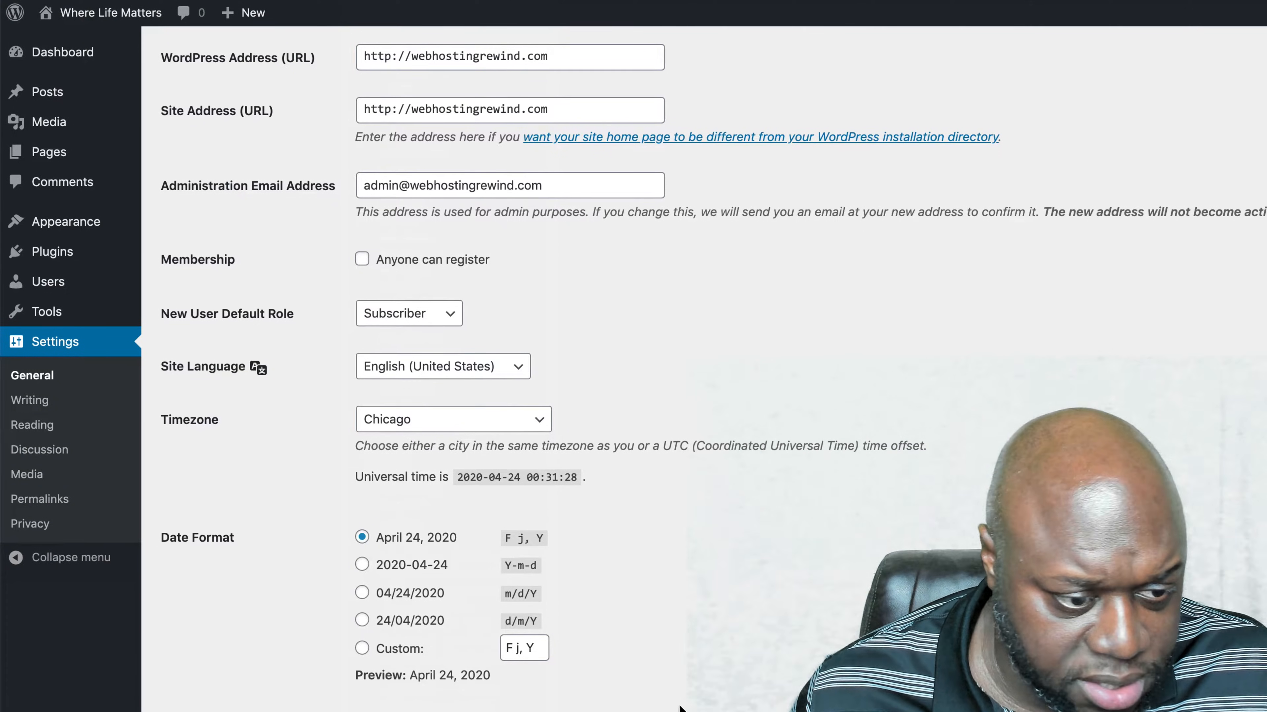
{"action": "scroll", "coordinate": [688, 707], "scroll_direction": "down", "scroll_amount": 1}
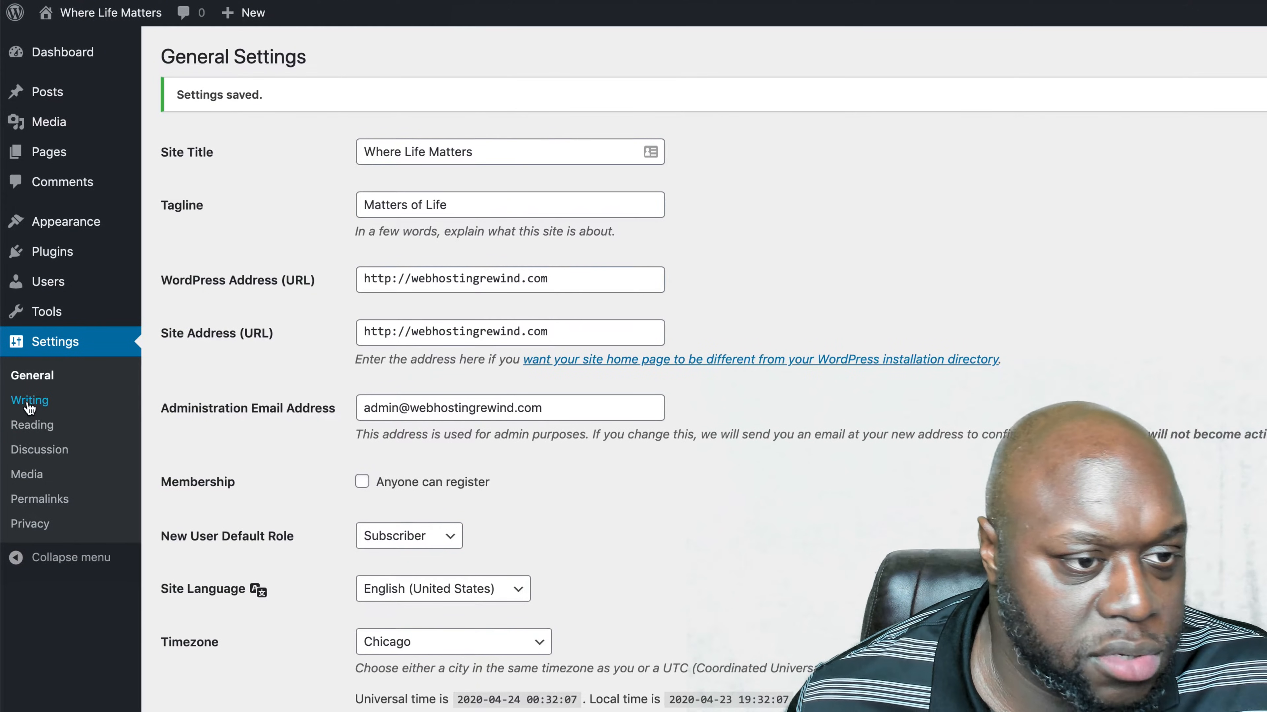
- Try a static page as the homepage in the reading settings, choosing Sample Page for both the homepage and posts page
{"action": "left_click", "coordinate": [29, 402]}
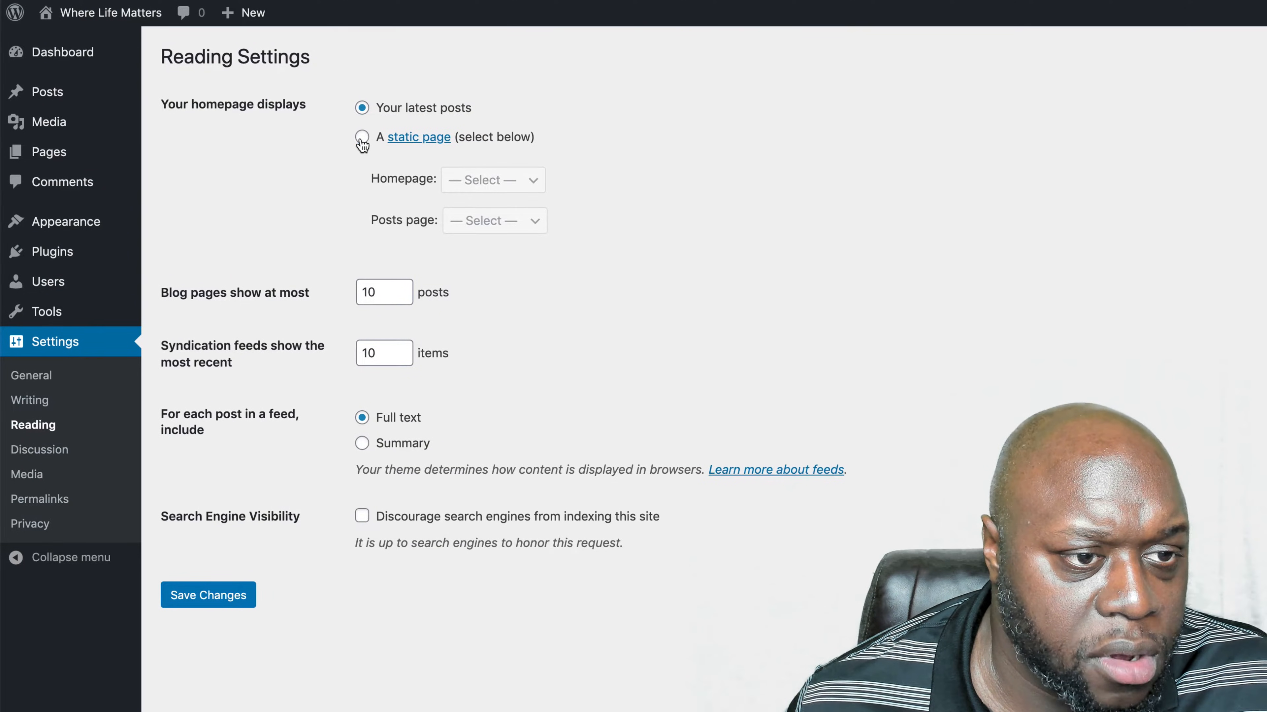
{"action": "left_click", "coordinate": [362, 138]}
{"action": "left_click", "coordinate": [532, 180]}
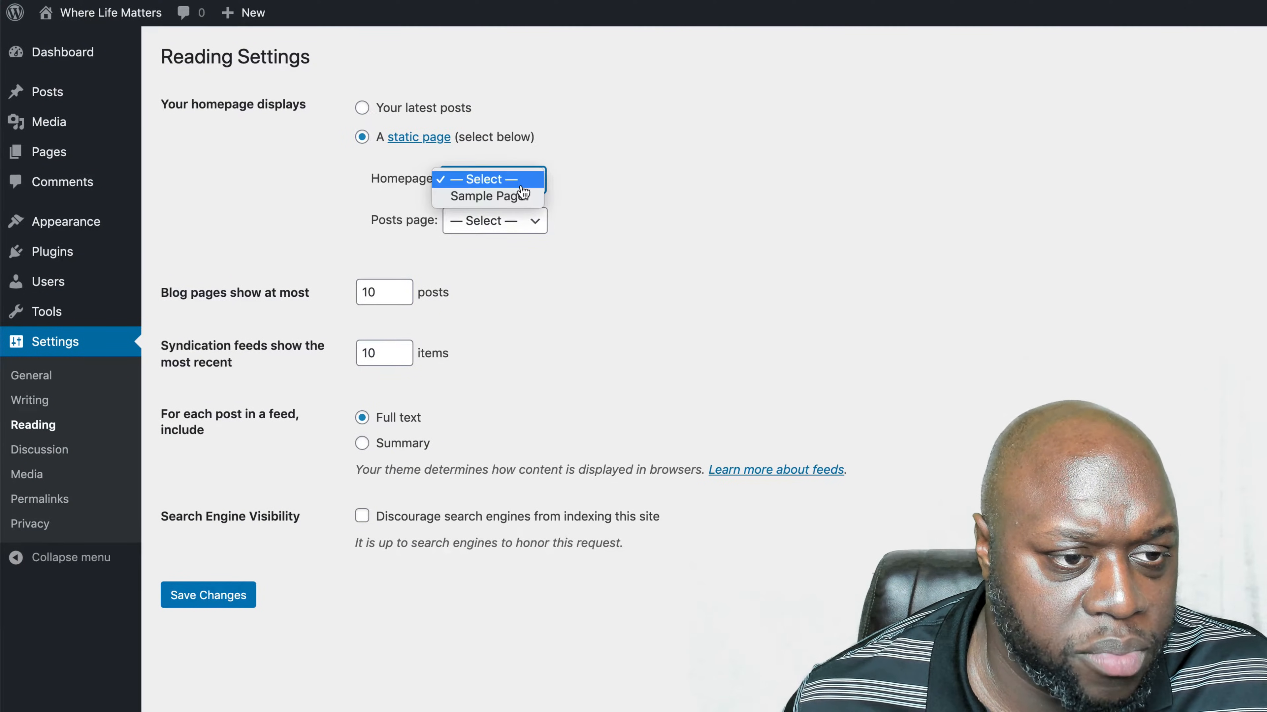
{"action": "left_click", "coordinate": [486, 196]}
{"action": "left_click", "coordinate": [536, 221]}
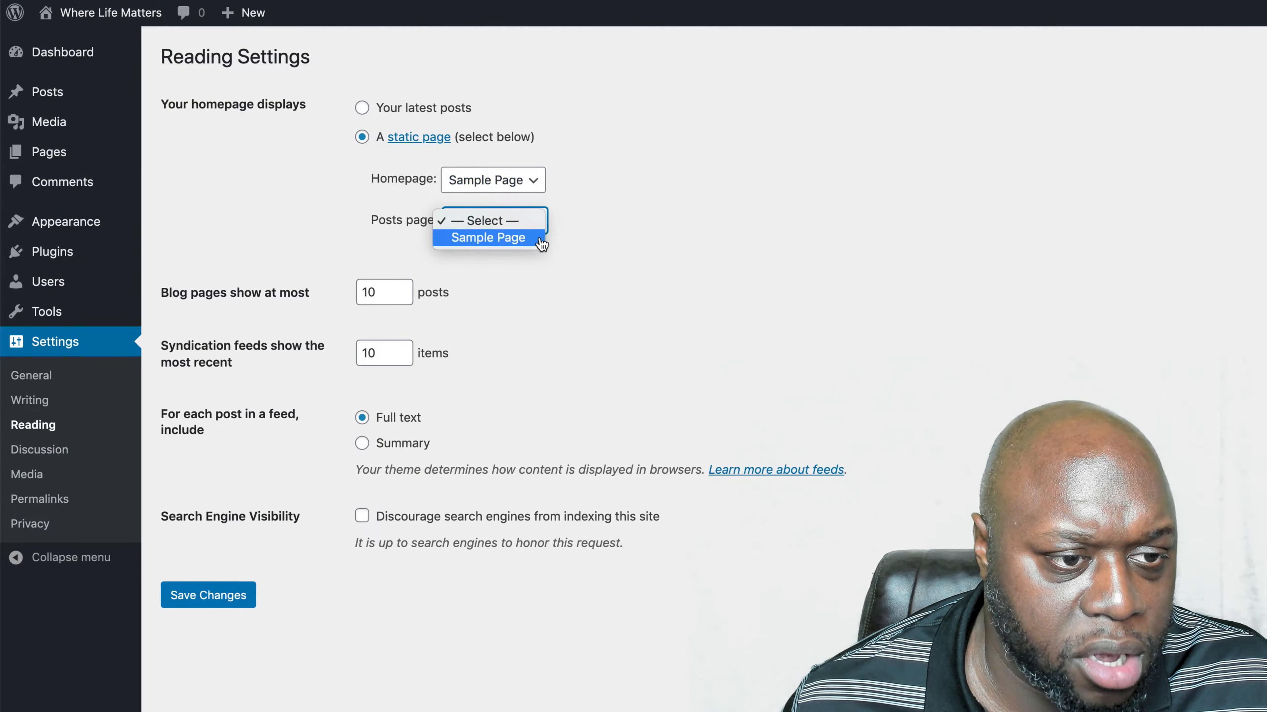
{"action": "left_click", "coordinate": [486, 237]}
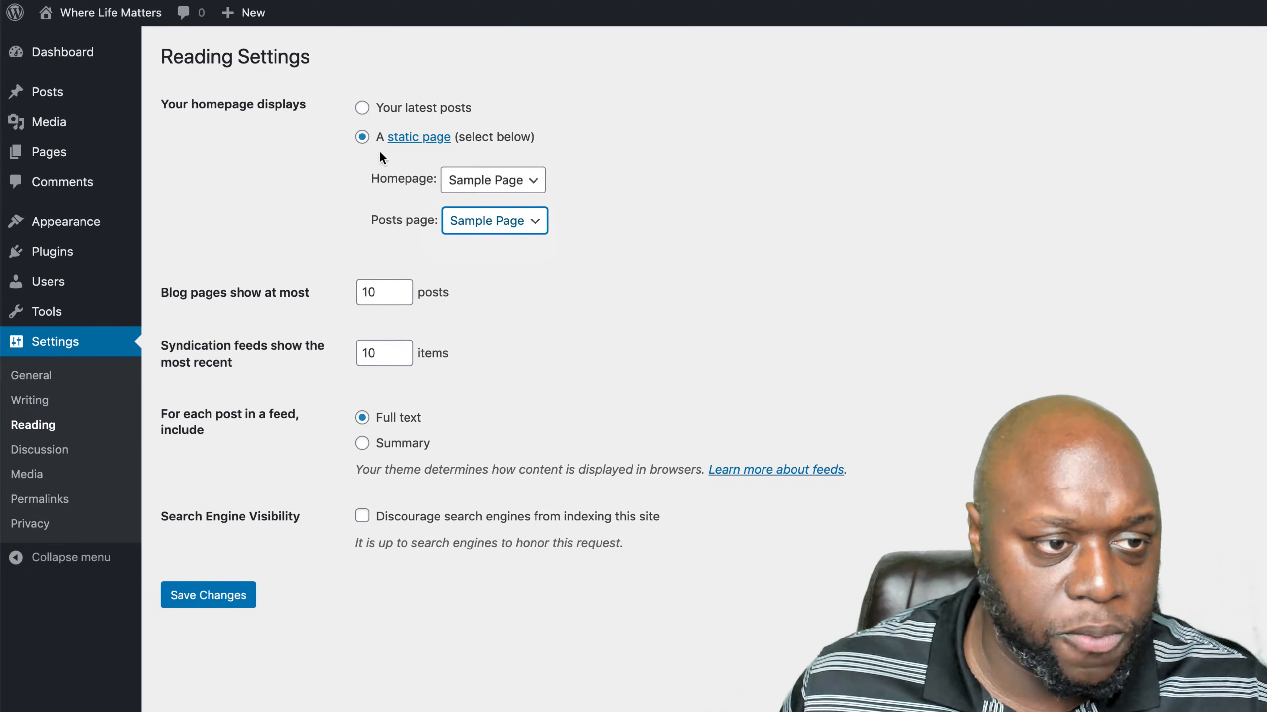
- Switch the homepage display back to the latest posts and limit blog pages to 5 posts
{"action": "left_click", "coordinate": [362, 108]}
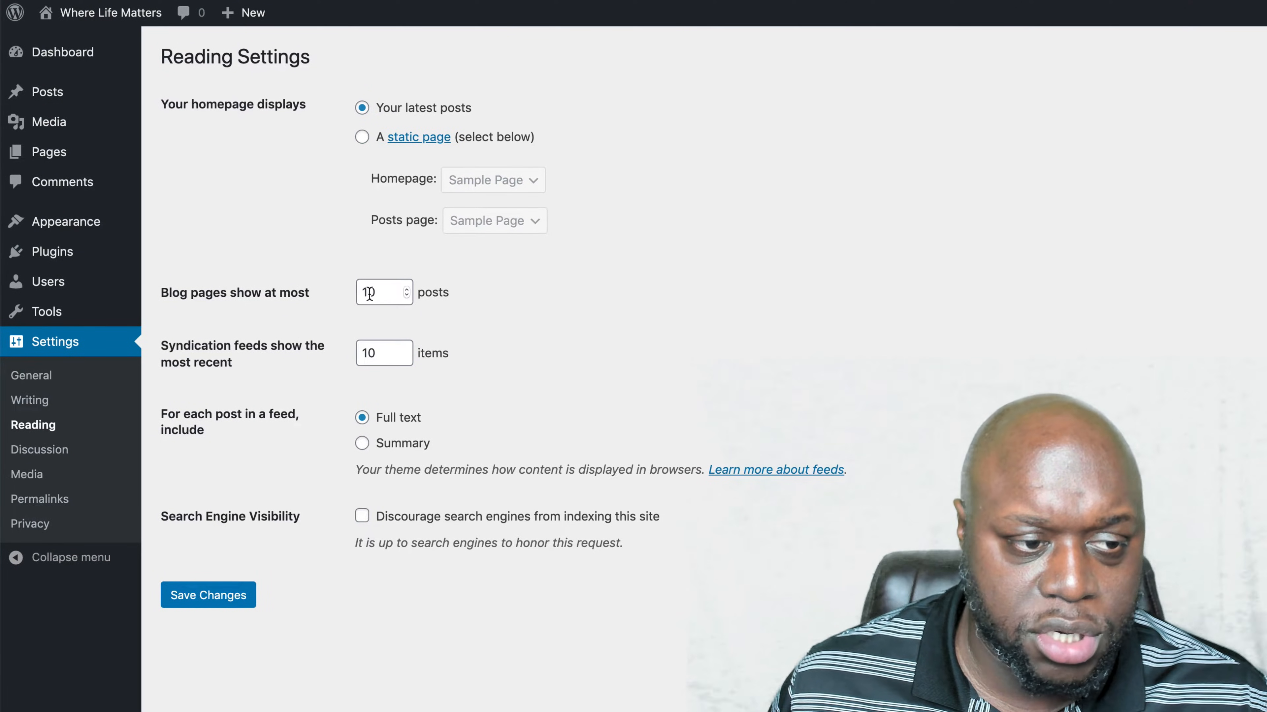
{"action": "type", "text": "5"}
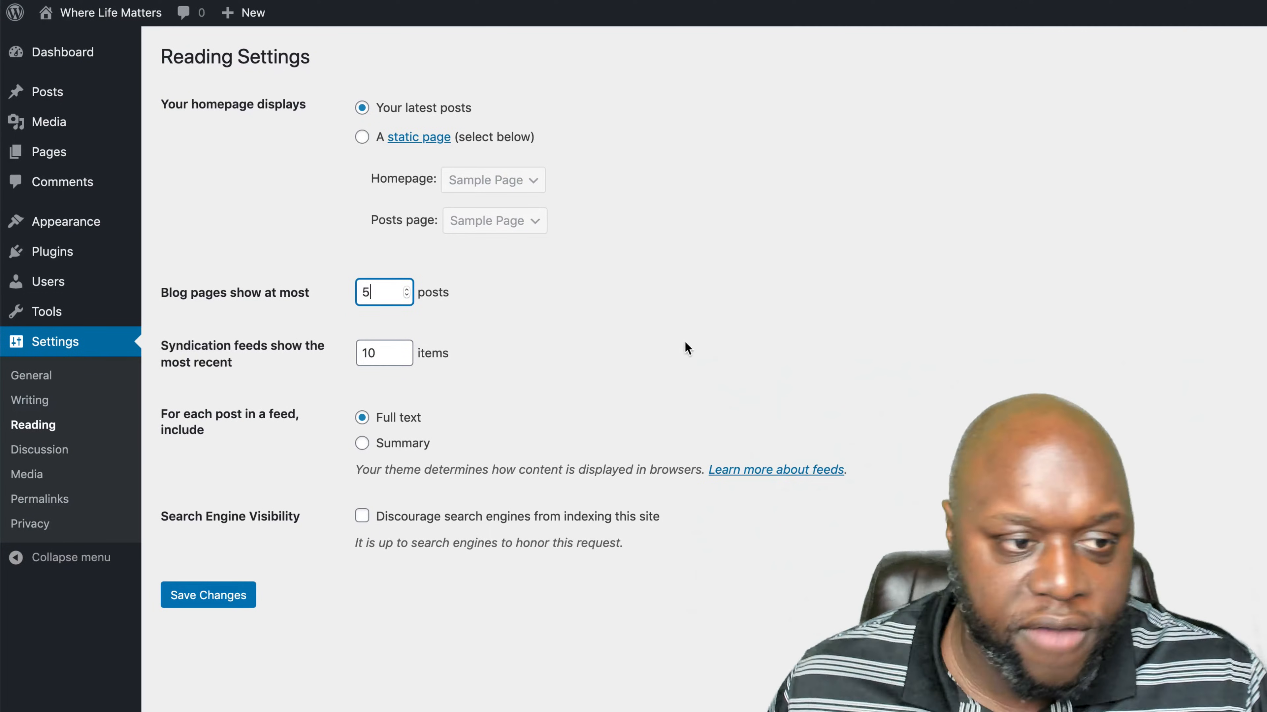
{"action": "left_click", "coordinate": [718, 336]}
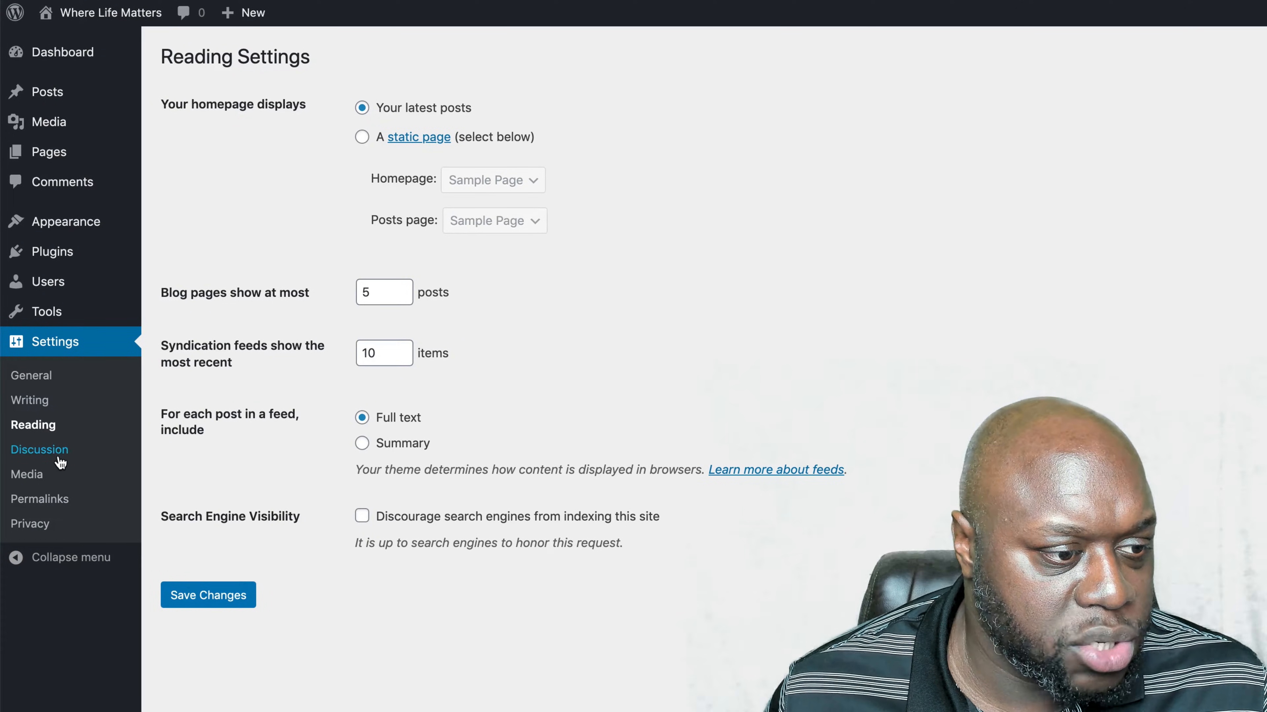
- Look through the discussion settings down to the avatar options, and open the media settings
{"action": "left_click", "coordinate": [40, 450]}
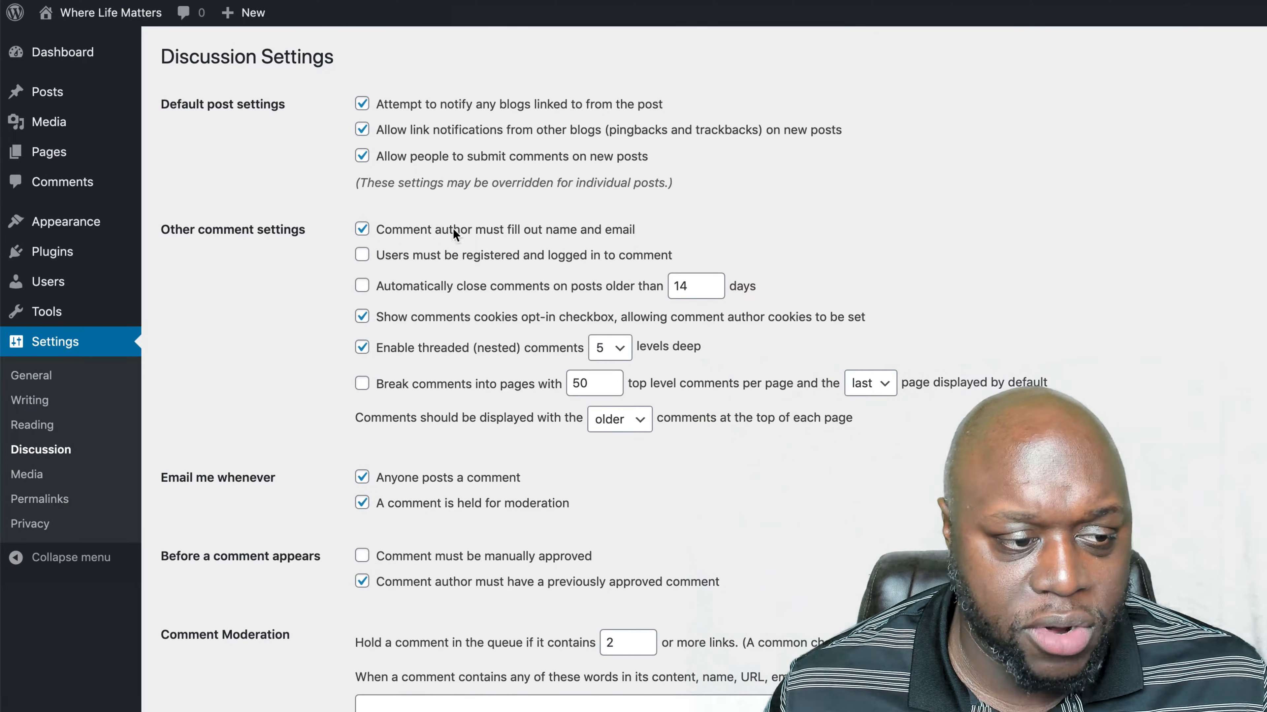
{"action": "scroll", "coordinate": [762, 539], "scroll_direction": "down", "scroll_amount": 10}
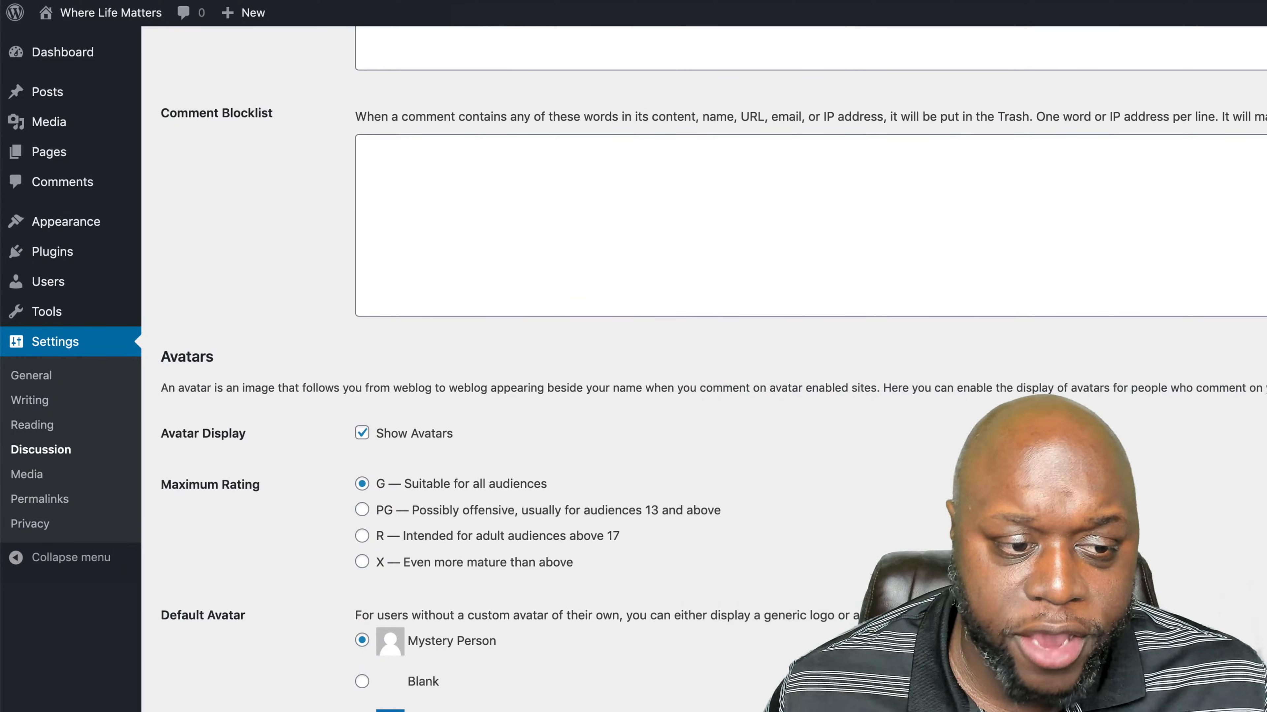
{"action": "scroll", "coordinate": [336, 489], "scroll_direction": "up", "scroll_amount": 3}
{"action": "left_click", "coordinate": [27, 474]}
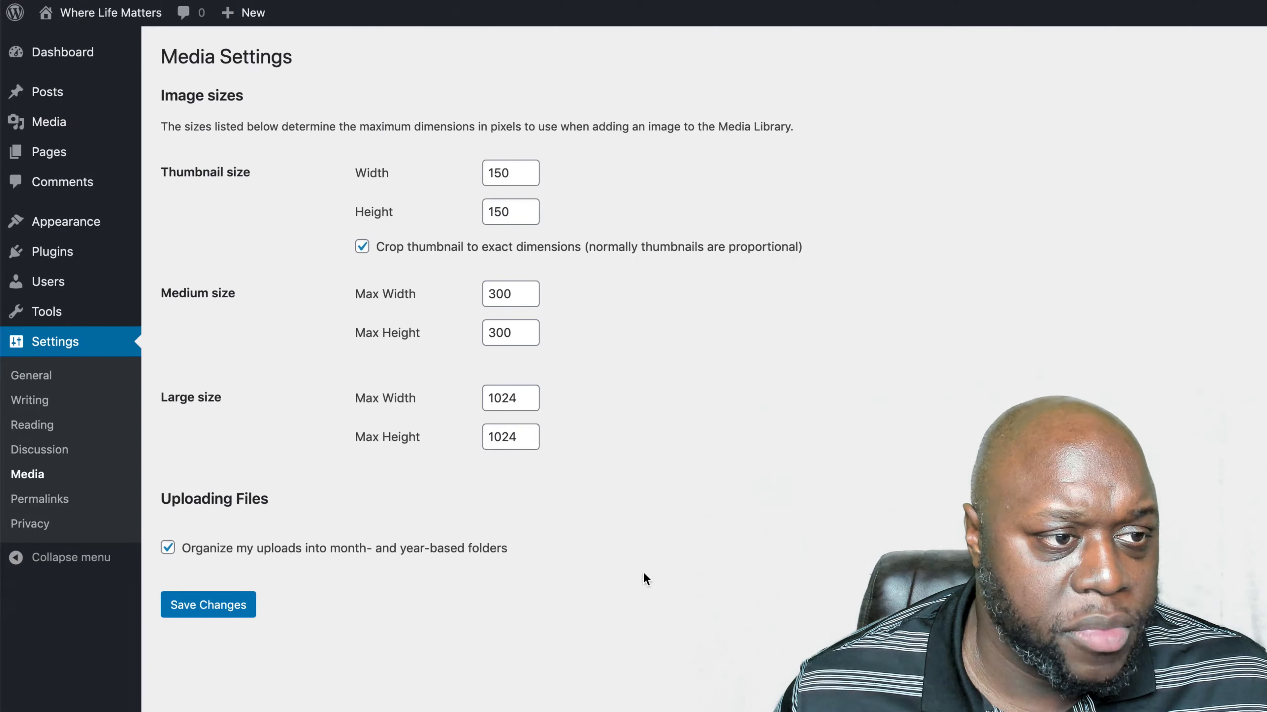
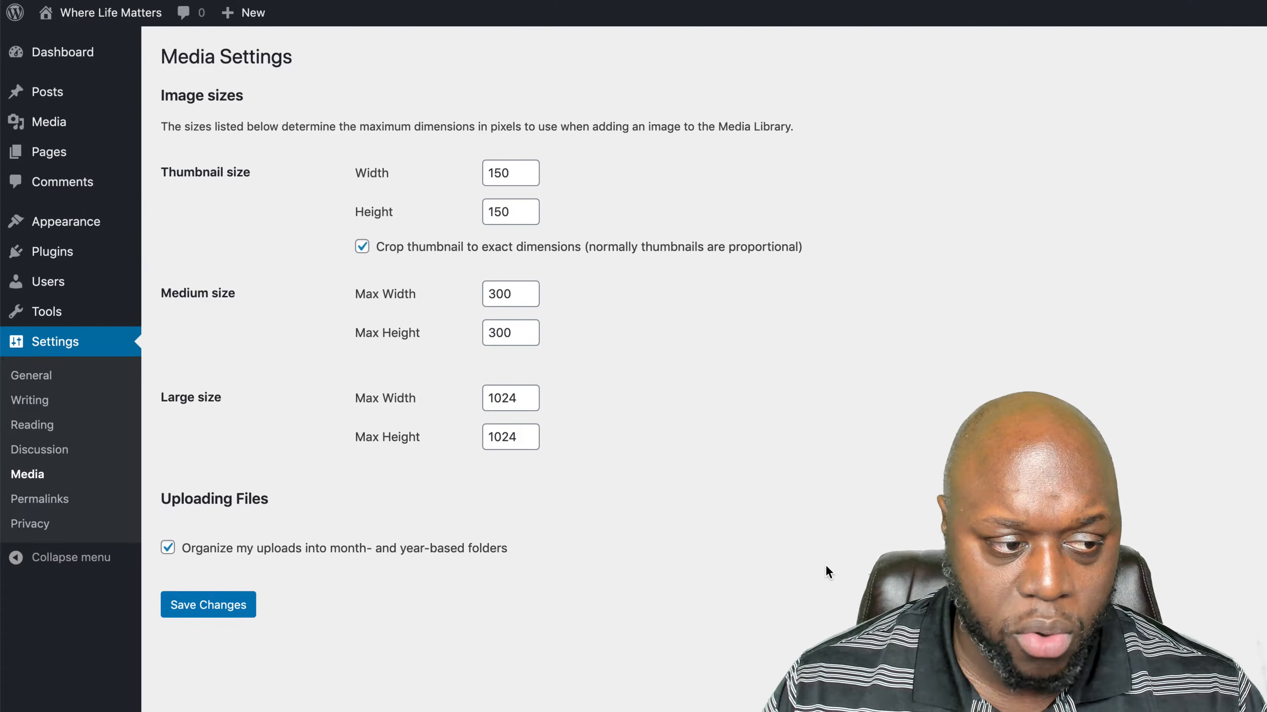
- Set the site's permalink structure to Post name, save it, and assign Privacy Policy as the privacy policy page
{"action": "left_click", "coordinate": [40, 499]}
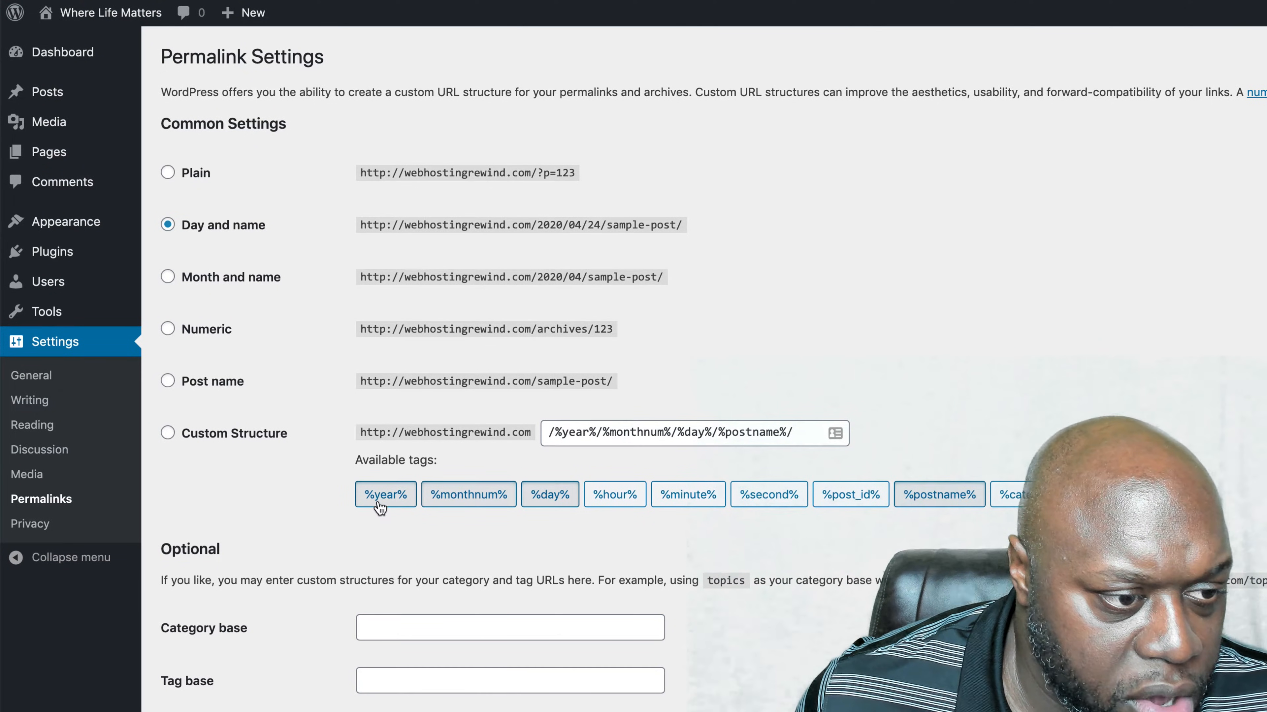
{"action": "left_click", "coordinate": [167, 382]}
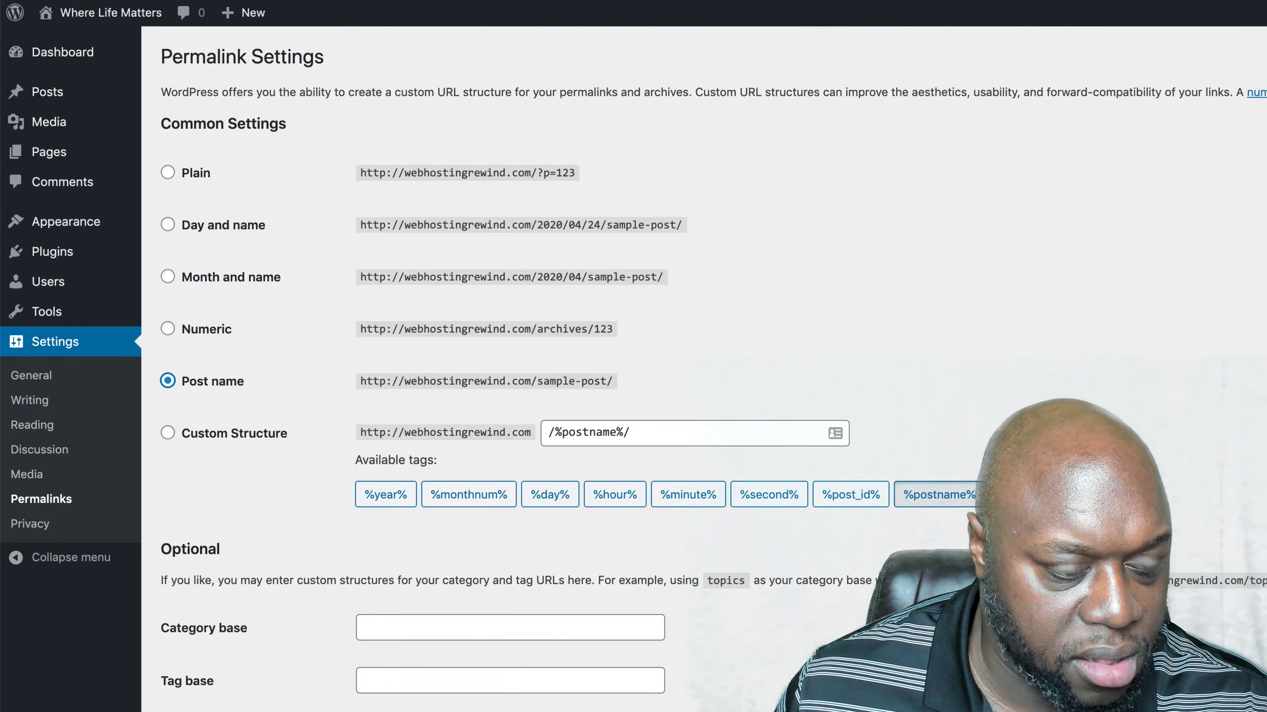
{"action": "left_click", "coordinate": [197, 711]}
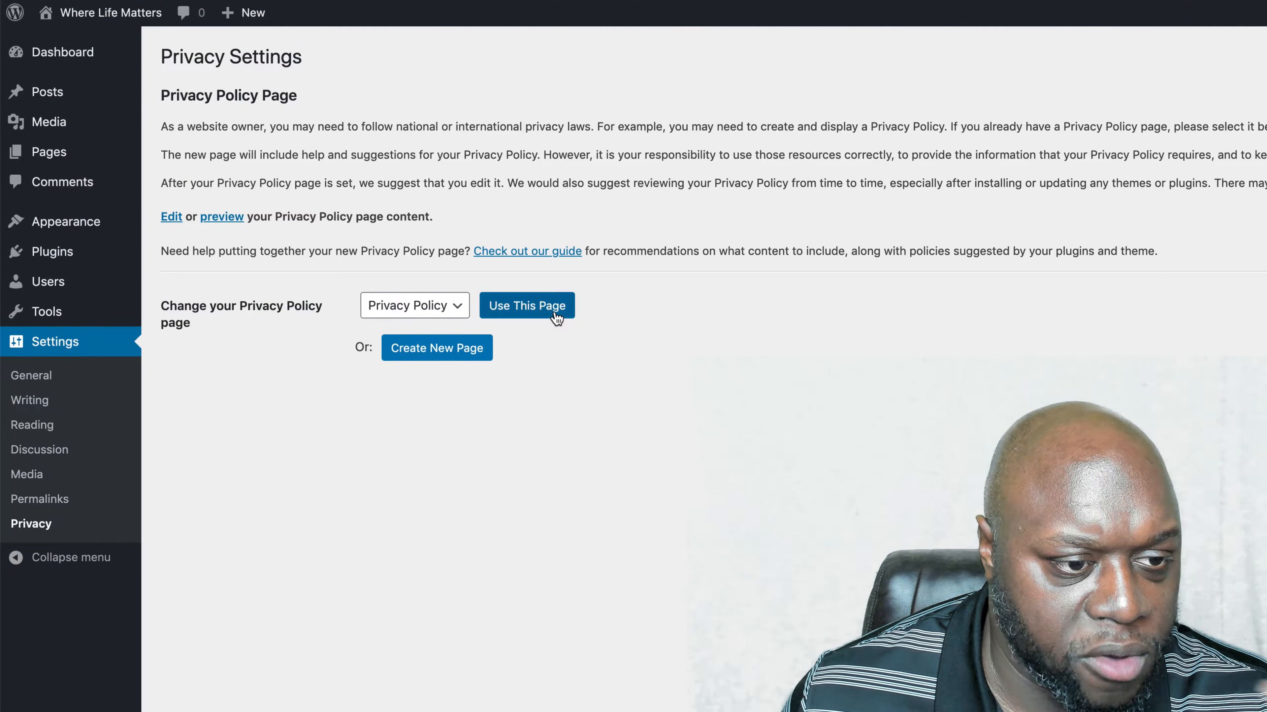
{"action": "left_click", "coordinate": [556, 315]}
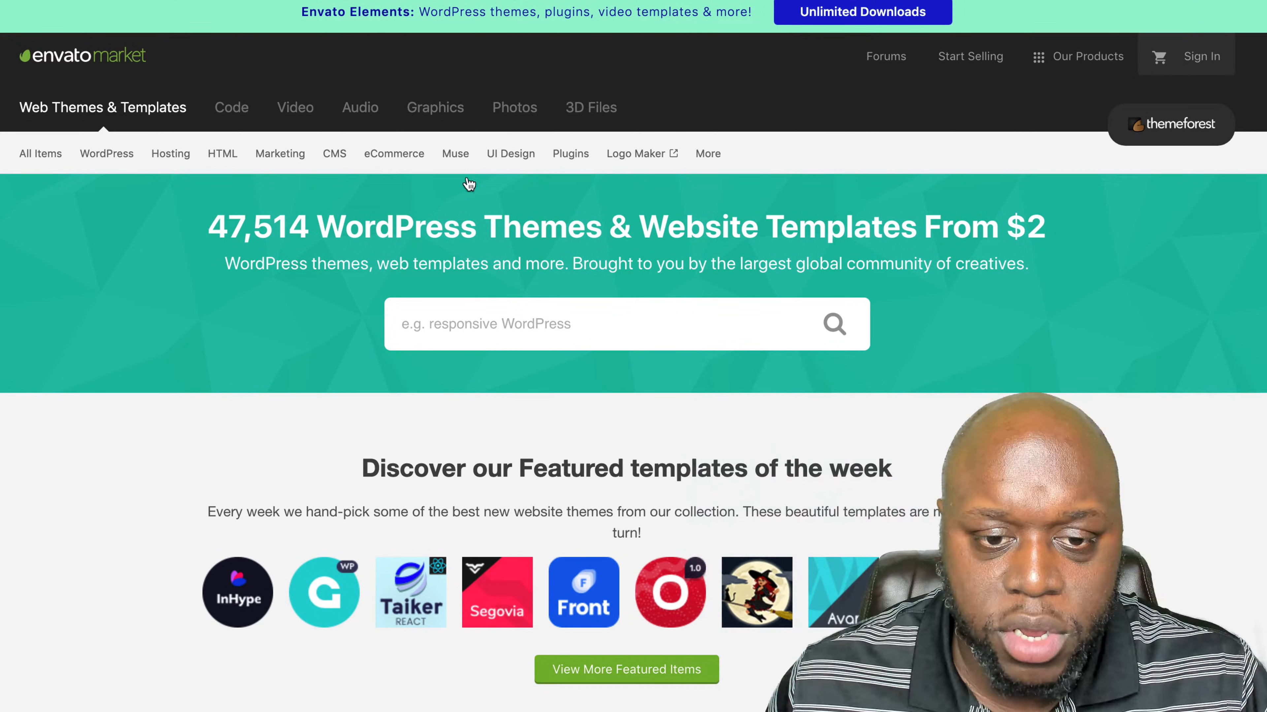
- Switch to ThemeForest and search for "blog" in the WordPress category
{"action": "left_click", "coordinate": [652, 333]}
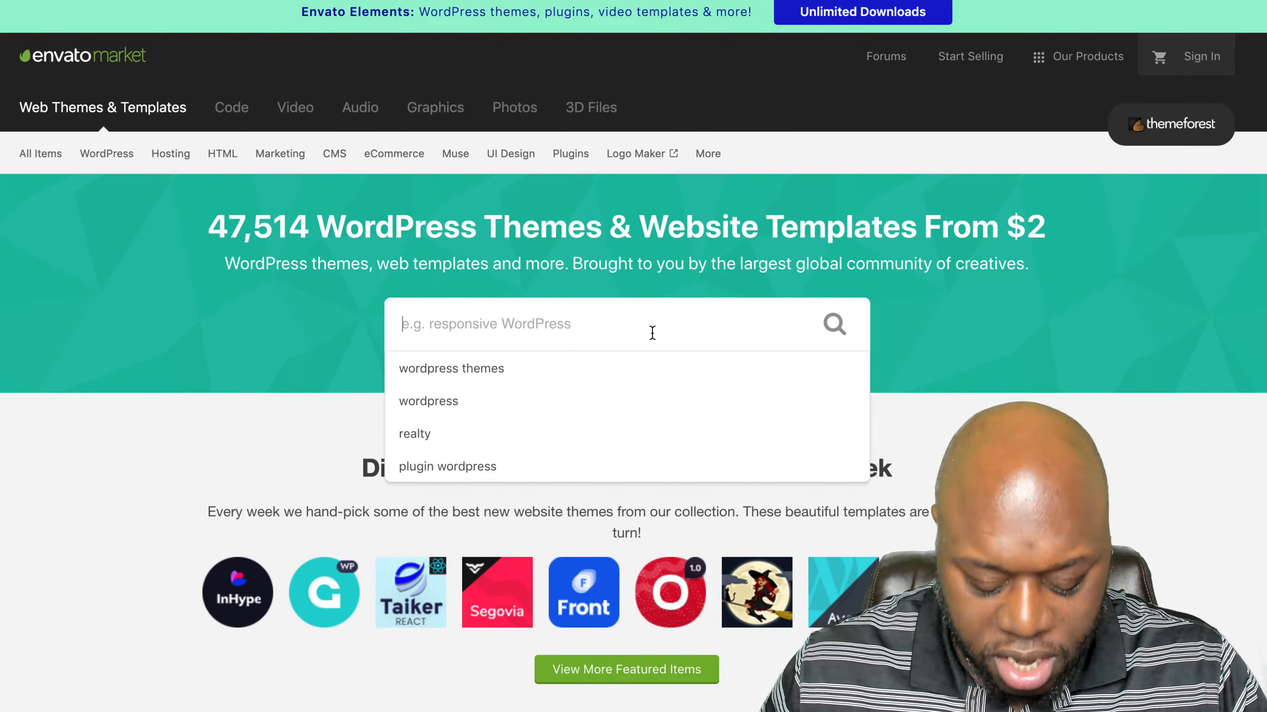
{"action": "type", "text": "blo"}
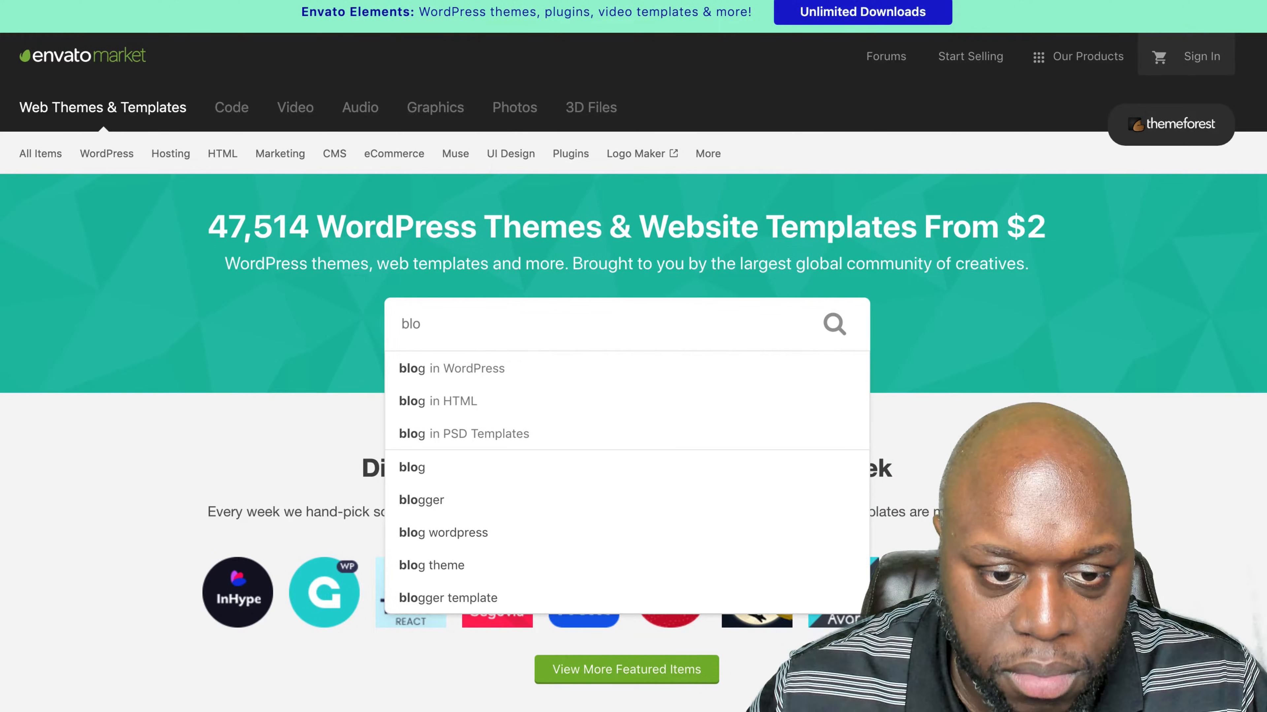
{"action": "left_click", "coordinate": [550, 372]}
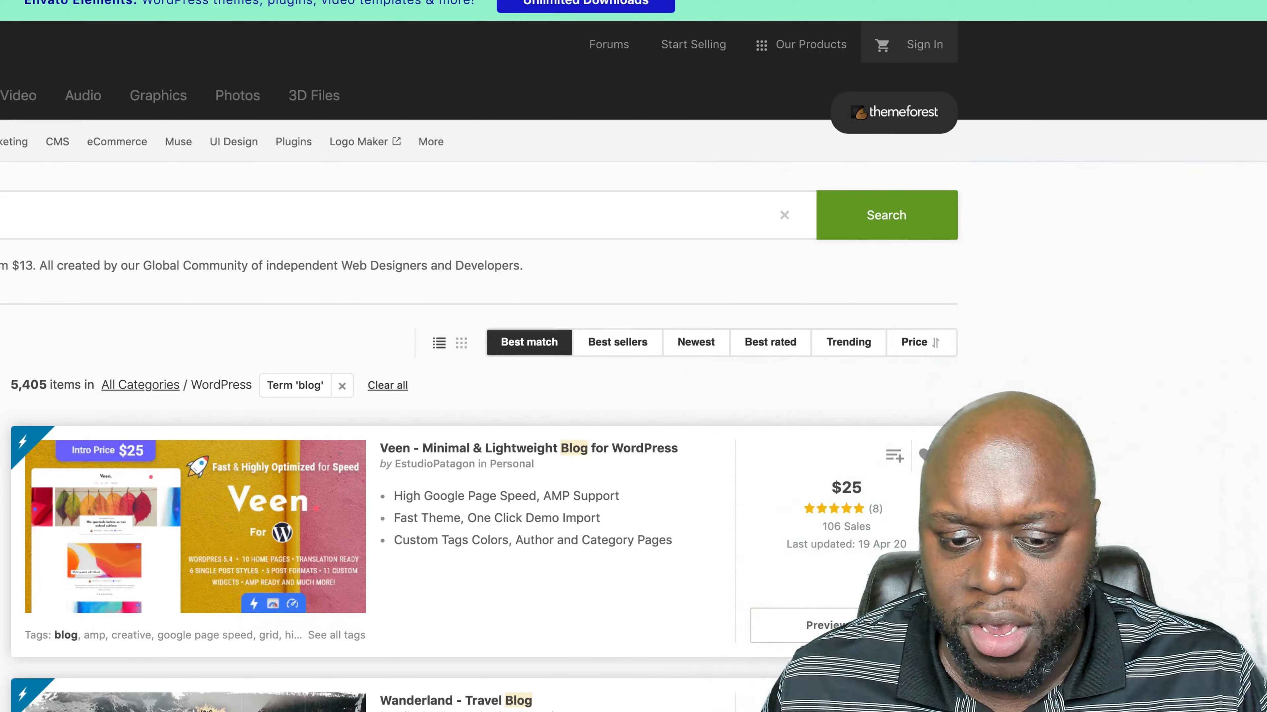
- Examine the WordPress blog theme results, comparing their prices, ratings and listed features
{"action": "scroll", "coordinate": [478, 349], "scroll_direction": "down", "scroll_amount": 5}
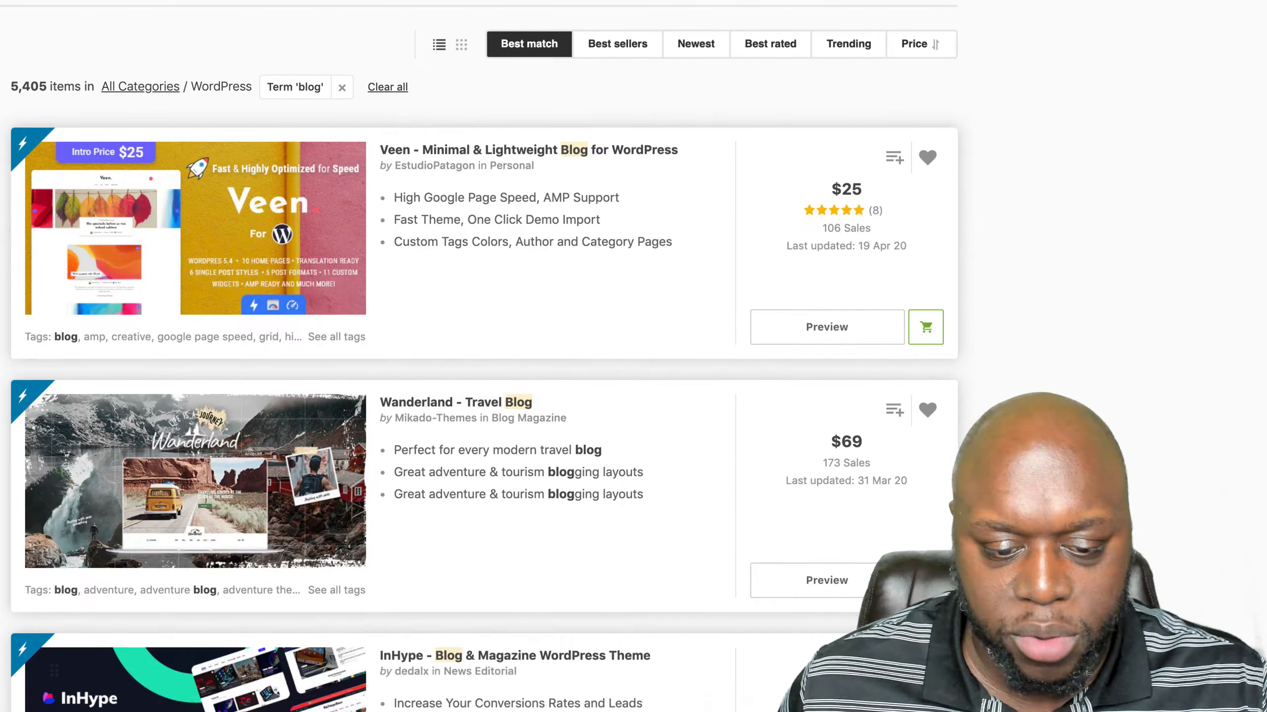
{"action": "scroll", "coordinate": [478, 349], "scroll_direction": "down", "scroll_amount": 3}
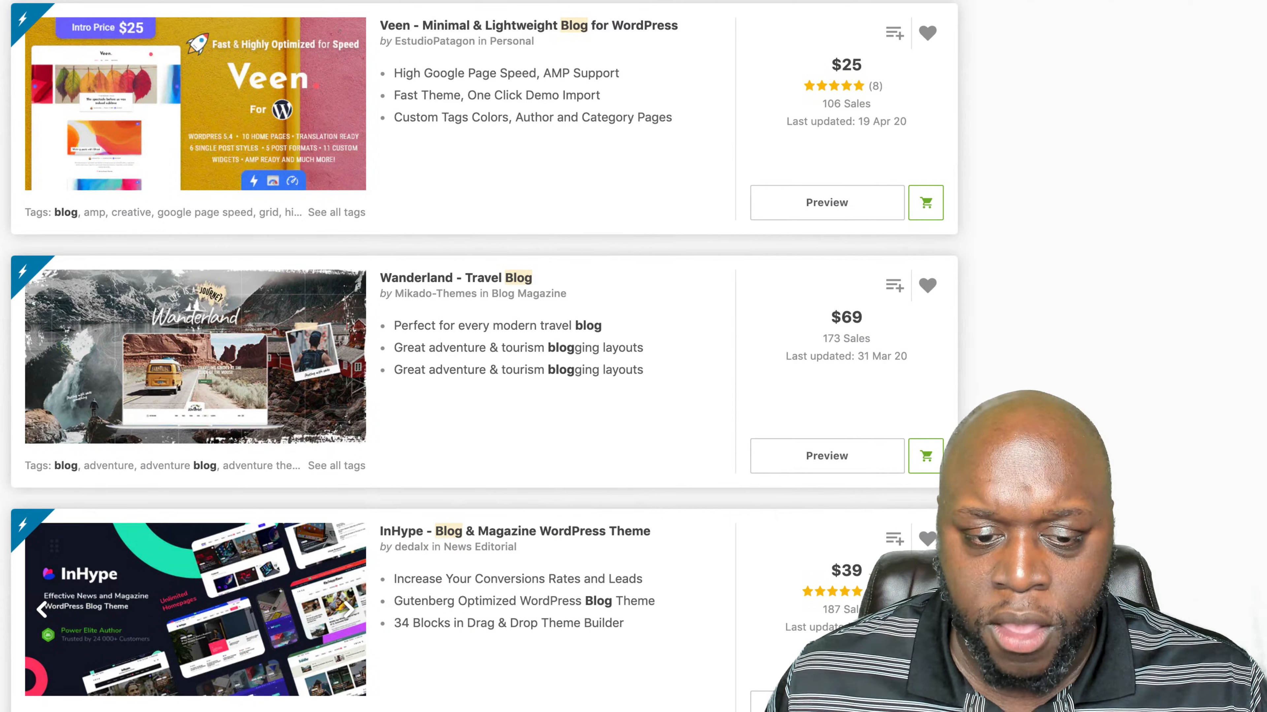
{"action": "scroll", "coordinate": [478, 349], "scroll_direction": "down", "scroll_amount": 9}
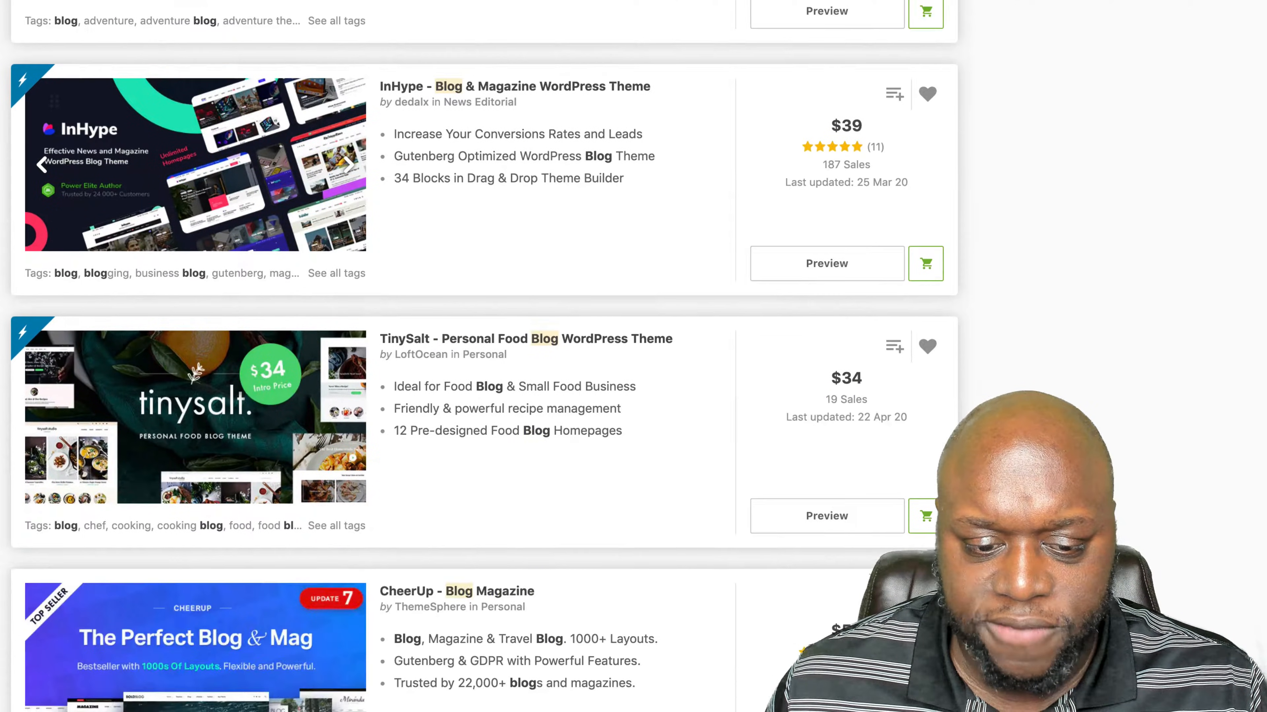
{"action": "scroll", "coordinate": [478, 349], "scroll_direction": "down", "scroll_amount": 9}
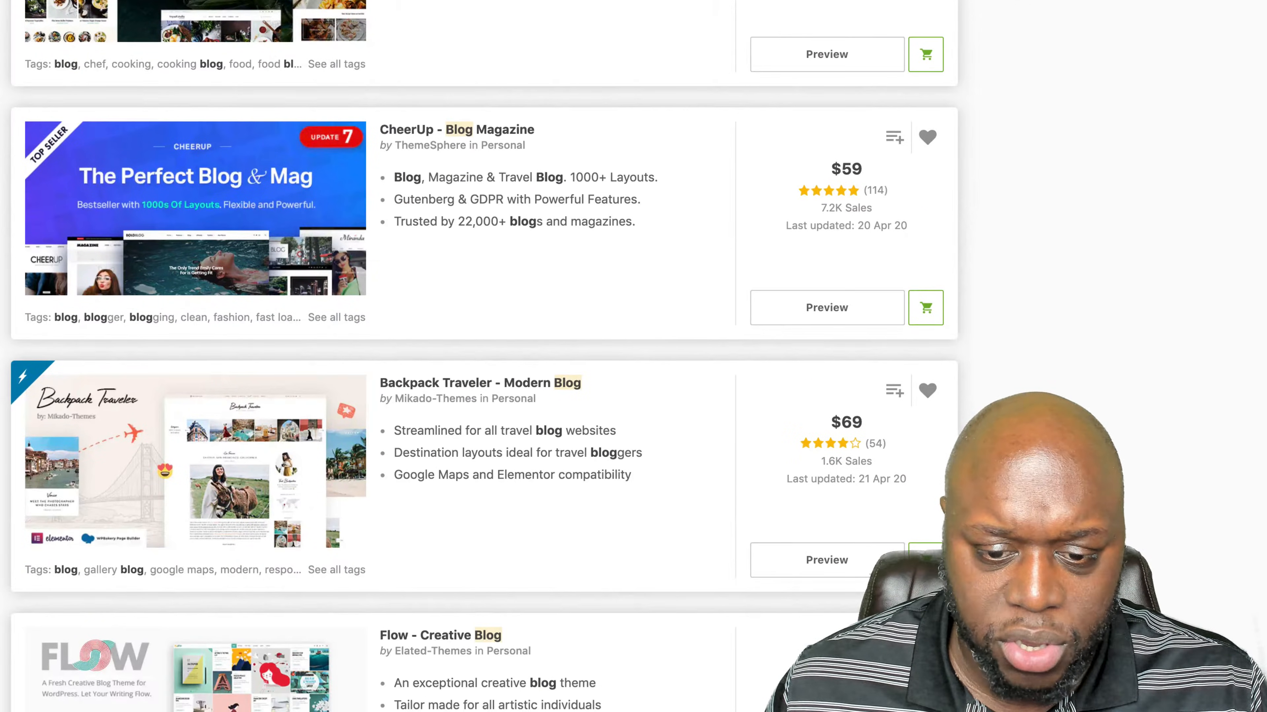
{"action": "scroll", "coordinate": [479, 350], "scroll_direction": "up", "scroll_amount": 20}
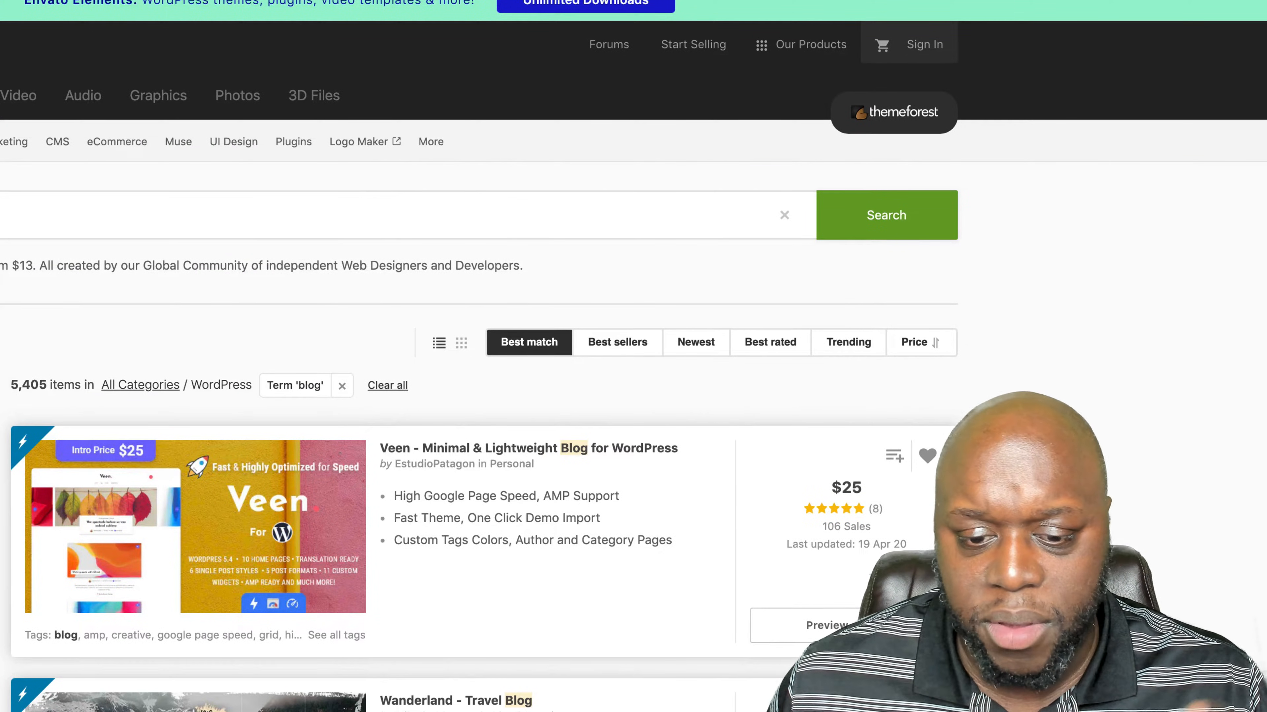
{"action": "scroll", "coordinate": [478, 349], "scroll_direction": "down", "scroll_amount": 1}
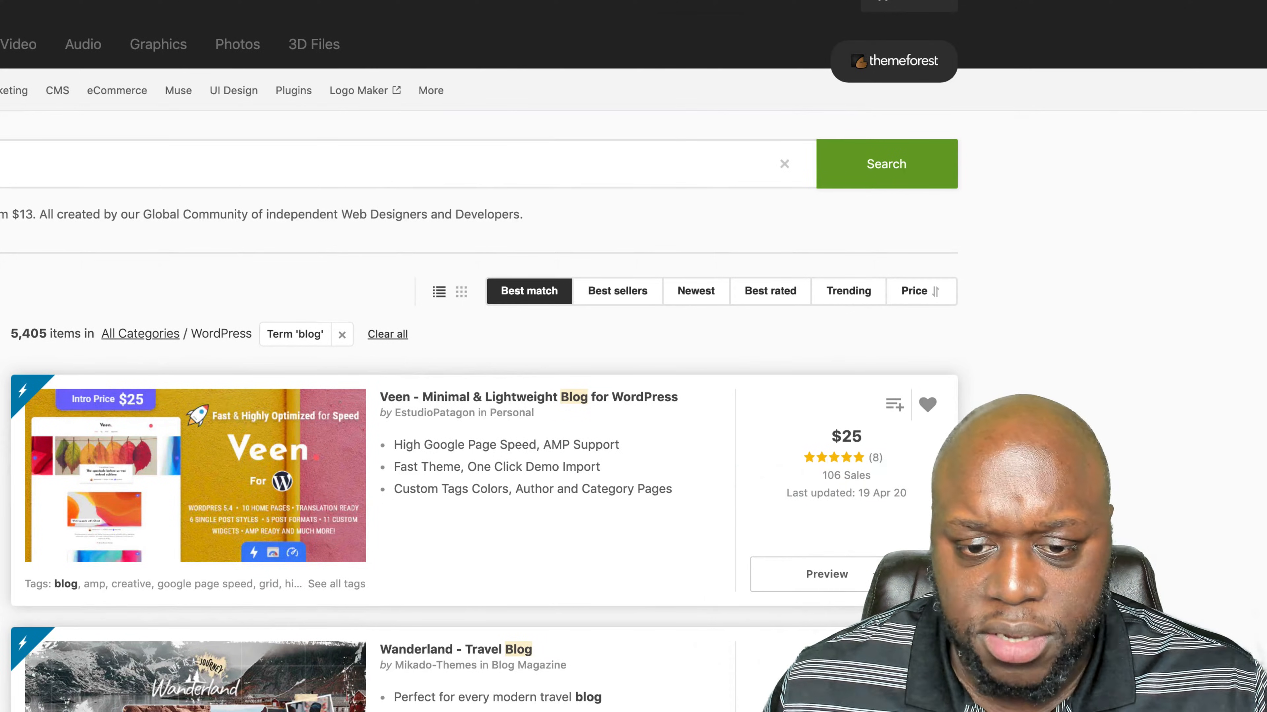
{"action": "scroll", "coordinate": [479, 350], "scroll_direction": "down", "scroll_amount": 2}
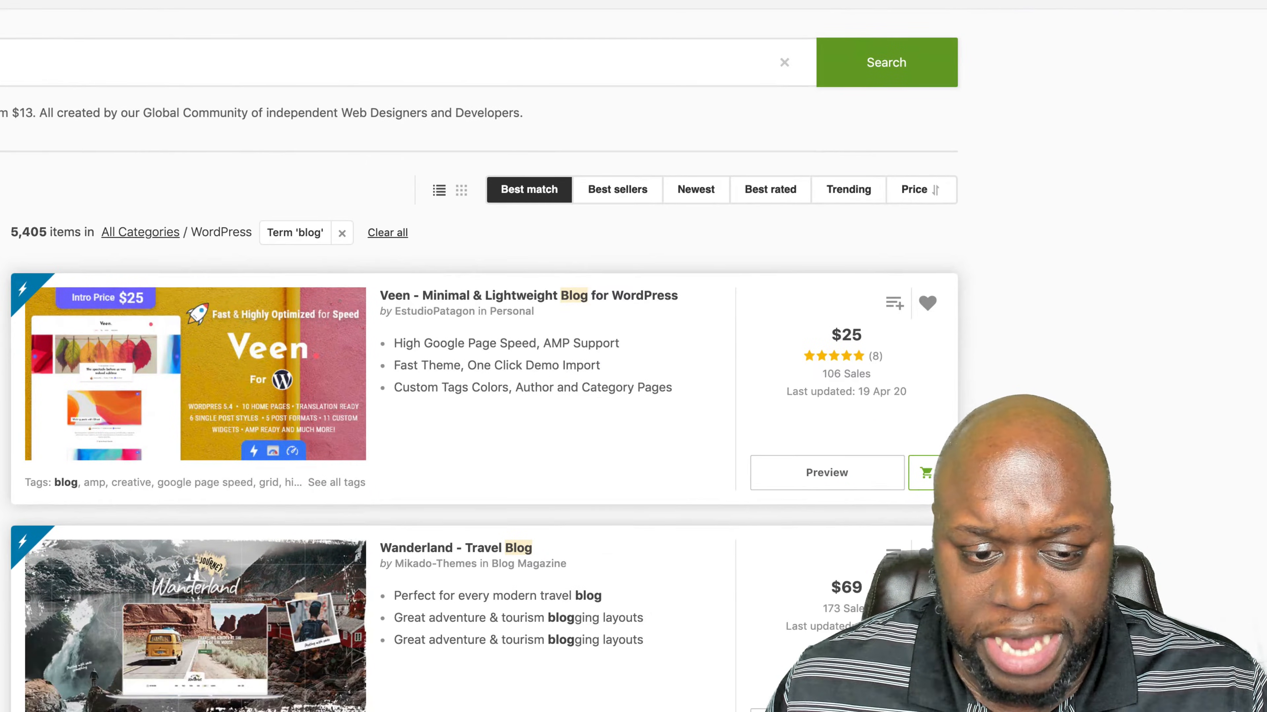
{"action": "scroll", "coordinate": [479, 350], "scroll_direction": "down", "scroll_amount": 20}
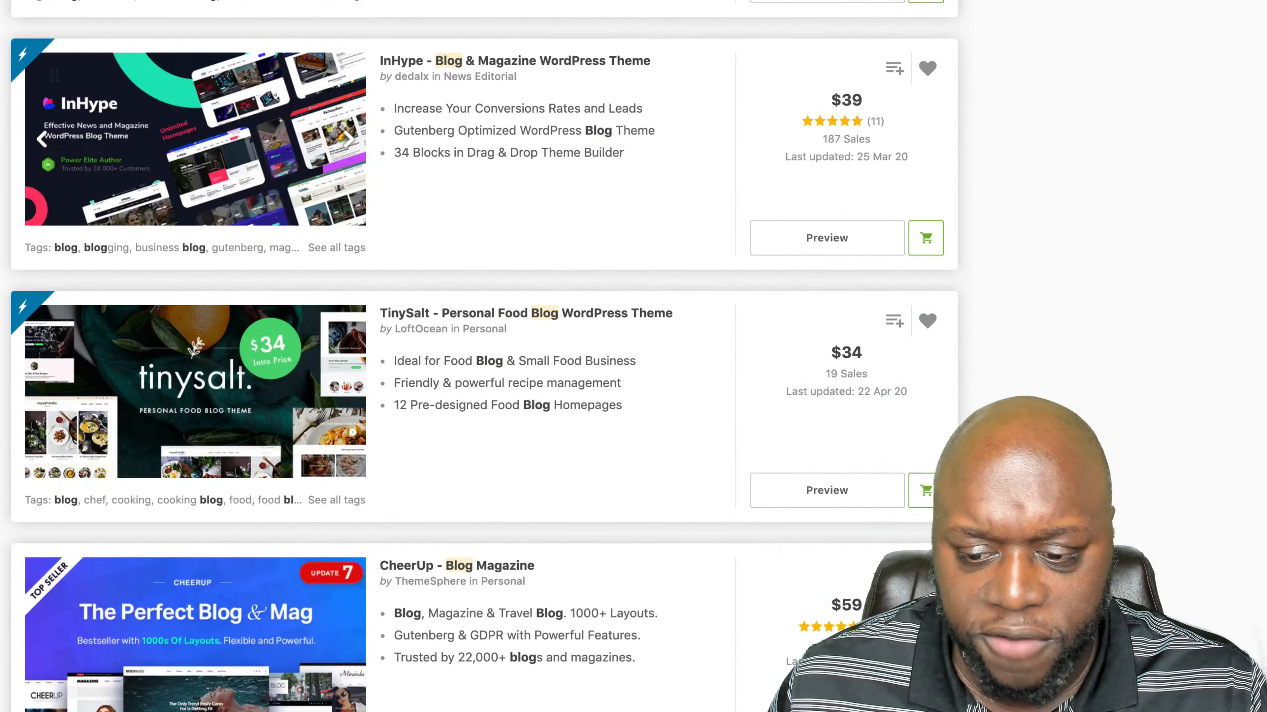
{"action": "scroll", "coordinate": [479, 349], "scroll_direction": "down", "scroll_amount": 3}
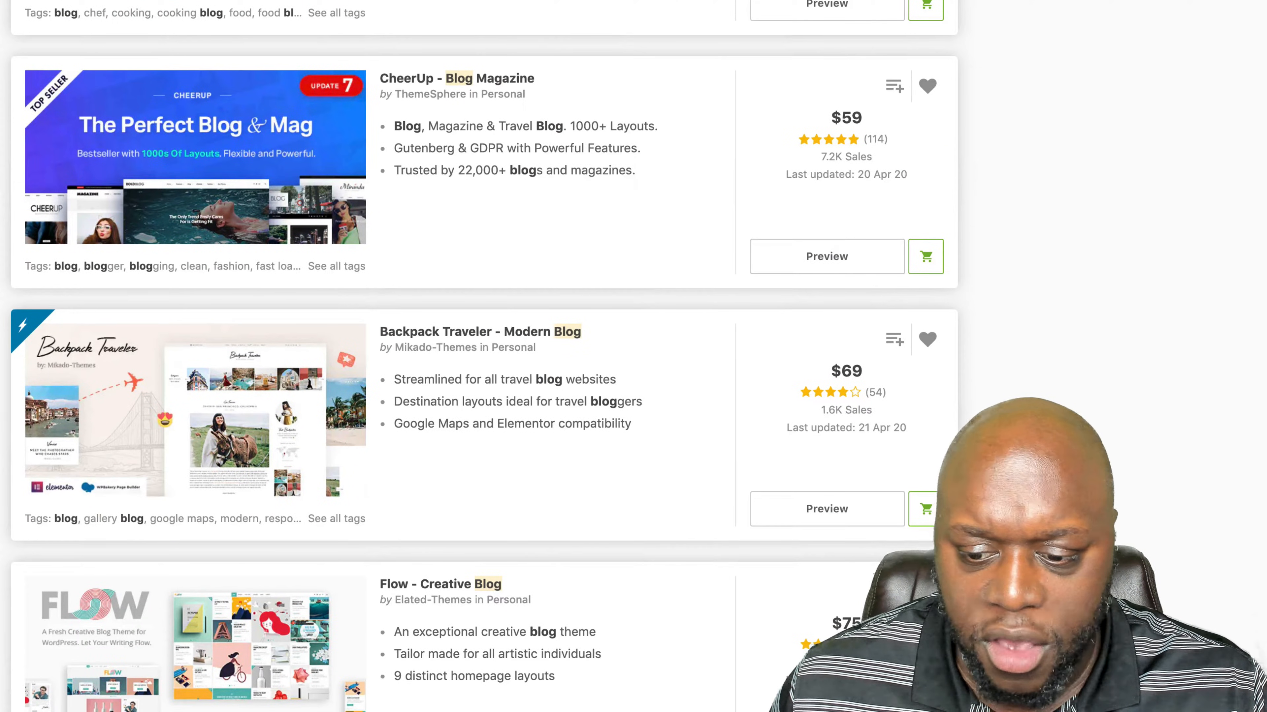
{"action": "scroll", "coordinate": [478, 349], "scroll_direction": "up", "scroll_amount": 20}
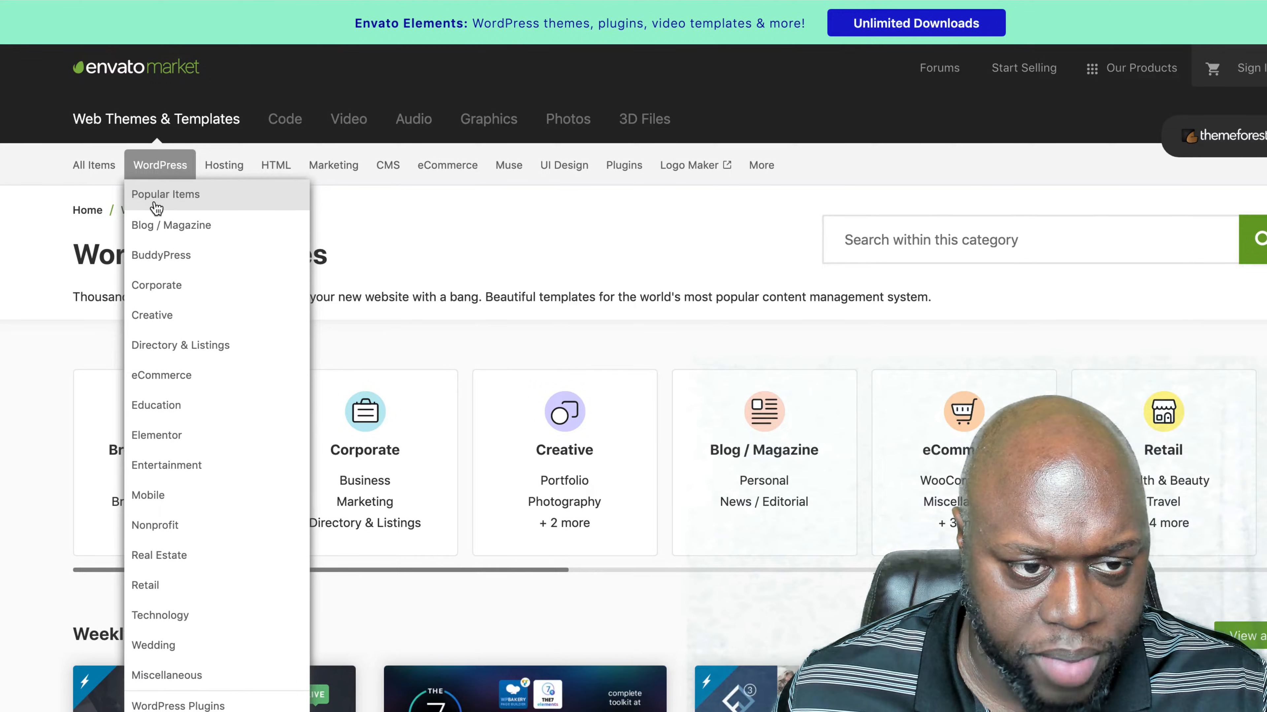
- Open the best-selling WordPress themes page and search from there for "xtheme"
{"action": "left_click", "coordinate": [155, 201]}
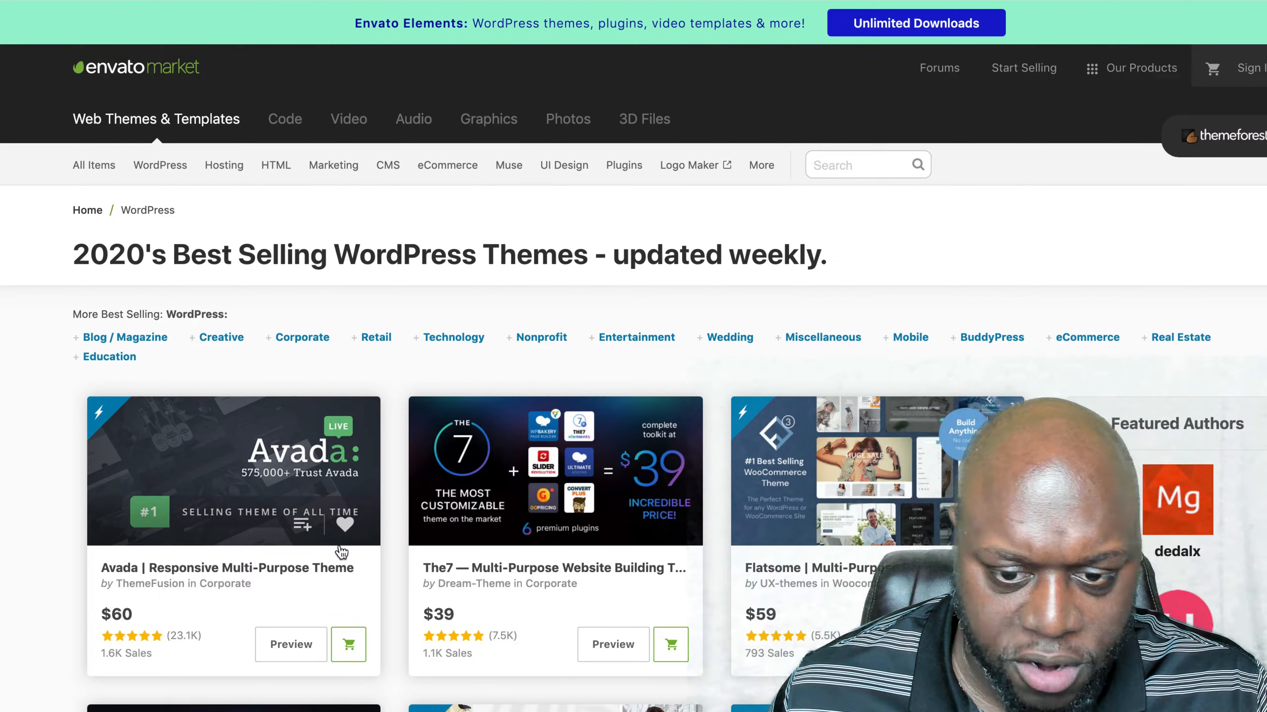
{"action": "left_click", "coordinate": [834, 167]}
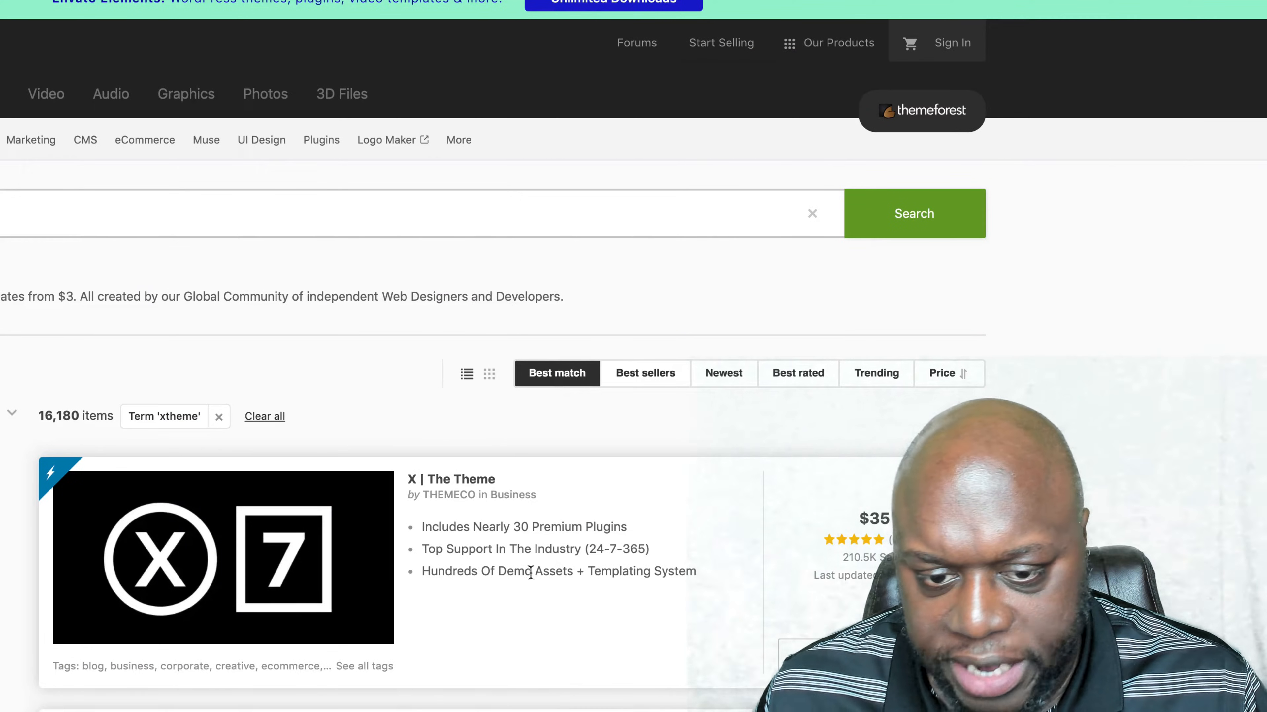
{"action": "scroll", "coordinate": [467, 645], "scroll_direction": "down", "scroll_amount": 3}
{"action": "scroll", "coordinate": [482, 551], "scroll_direction": "up", "scroll_amount": 3}
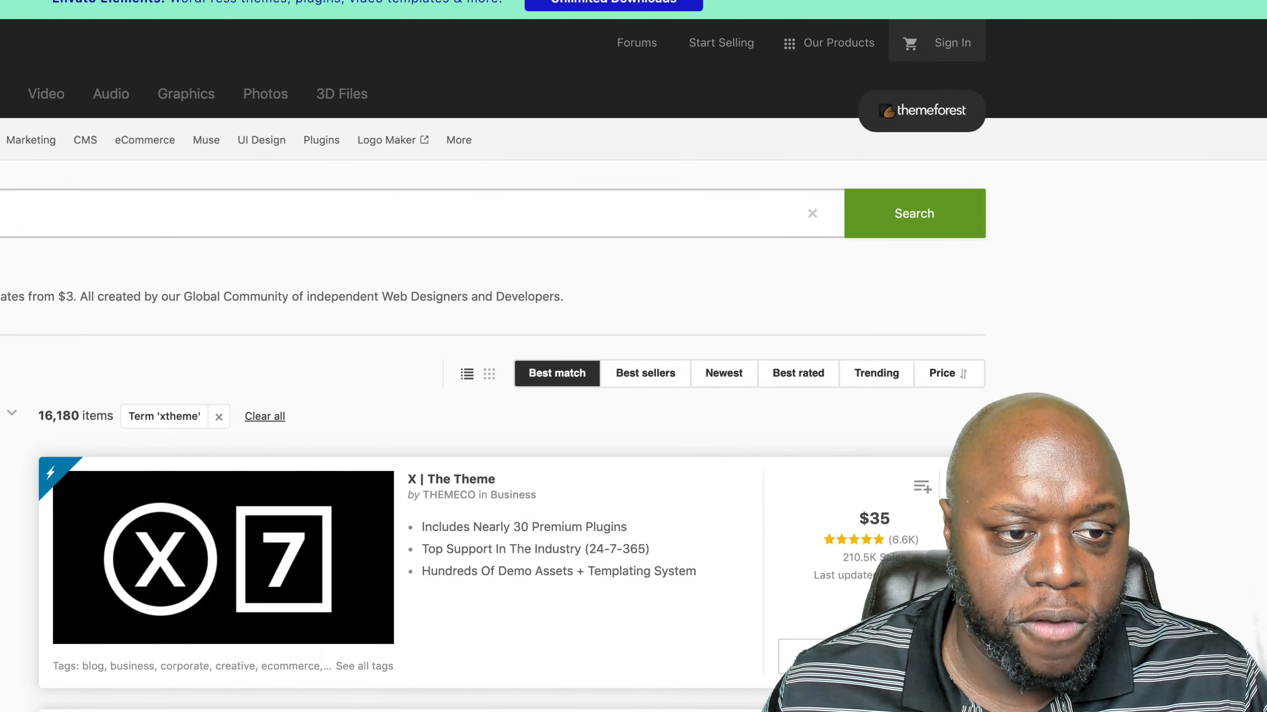
- Search for "x theme support", shorten the search to "x theme", and look through the listed themes
{"action": "left_click", "coordinate": [214, 214]}
{"action": "left_click", "coordinate": [269, 356]}
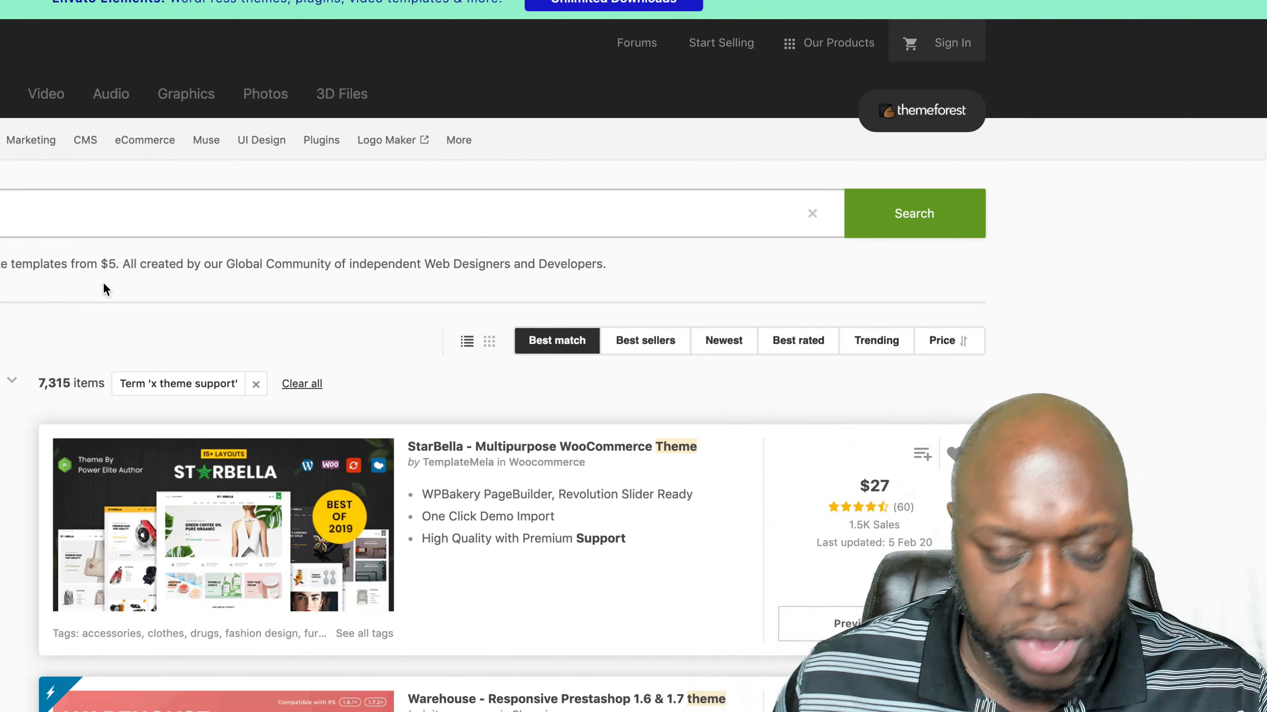
{"action": "key", "text": "BackSpace"}
{"action": "key", "text": "Return"}
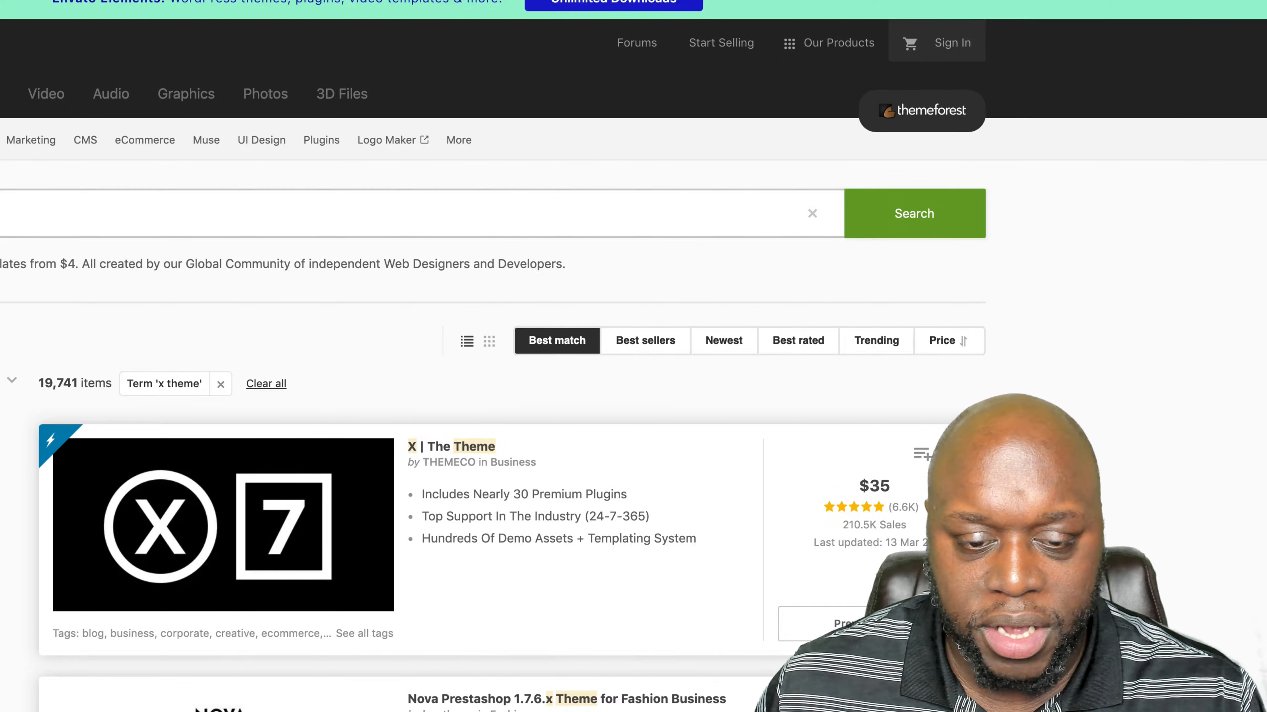
{"action": "scroll", "coordinate": [634, 356], "scroll_direction": "down", "scroll_amount": 2}
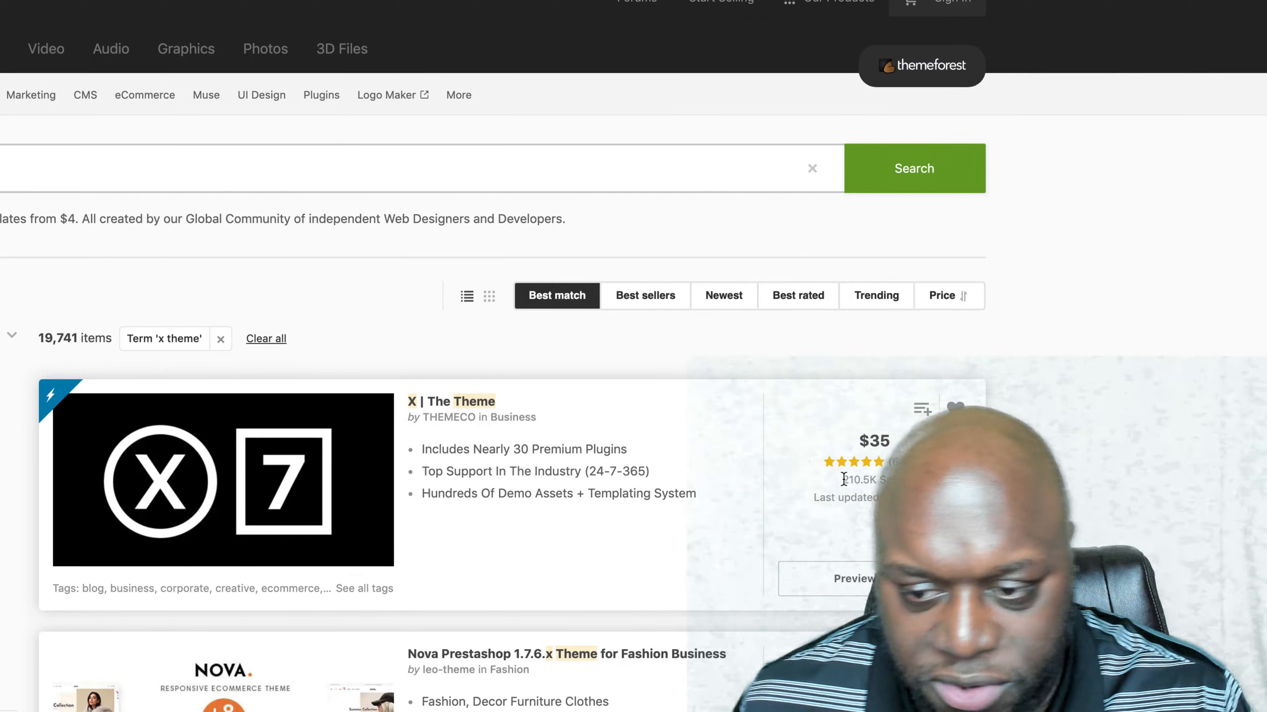
{"action": "scroll", "coordinate": [844, 481], "scroll_direction": "down", "scroll_amount": 5}
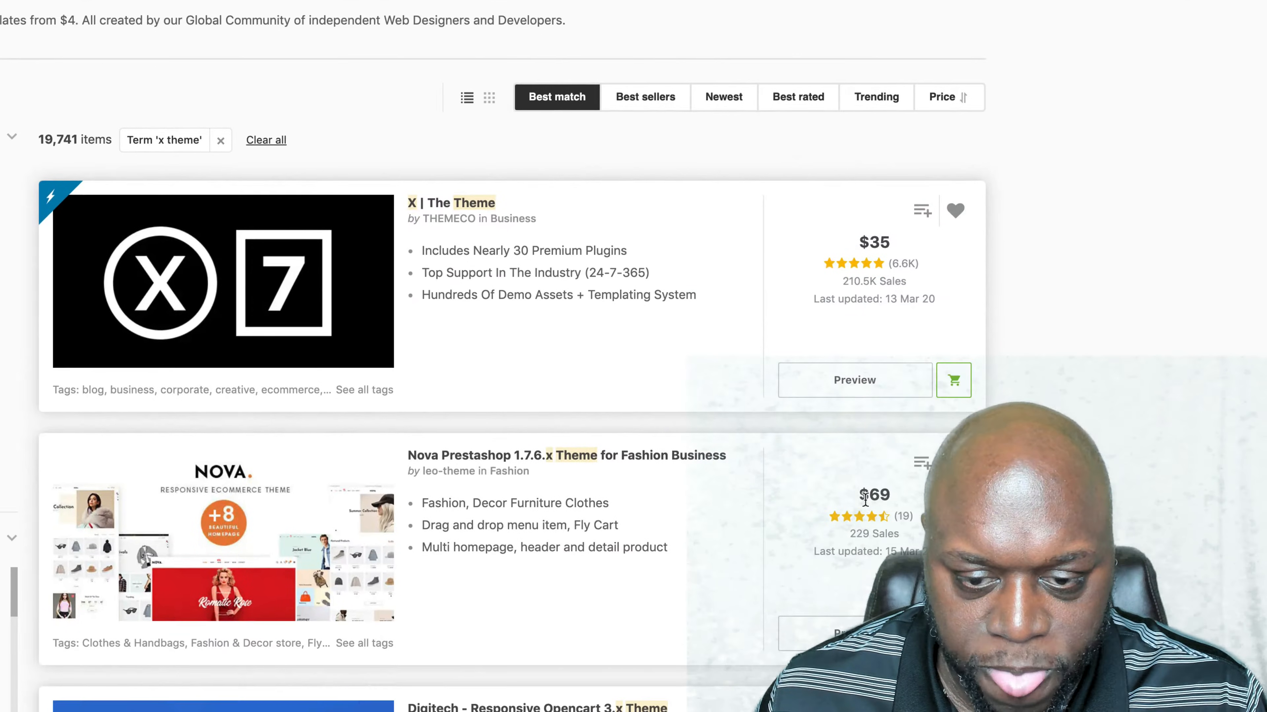
{"action": "scroll", "coordinate": [865, 499], "scroll_direction": "down", "scroll_amount": 5}
{"action": "scroll", "coordinate": [865, 499], "scroll_direction": "up", "scroll_amount": 10}
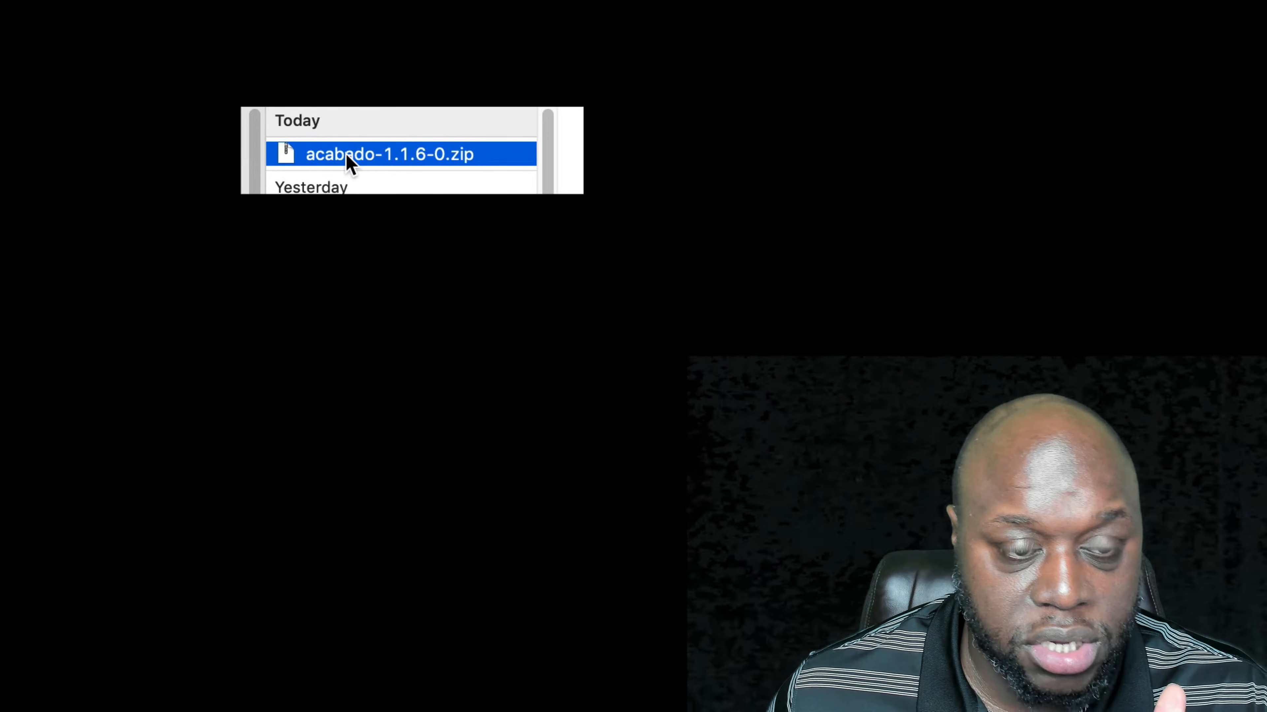
- Extract acabado-1.1.6-0.zip in the Downloads folder and look through the theme's files
{"action": "double_click", "coordinate": [377, 156]}
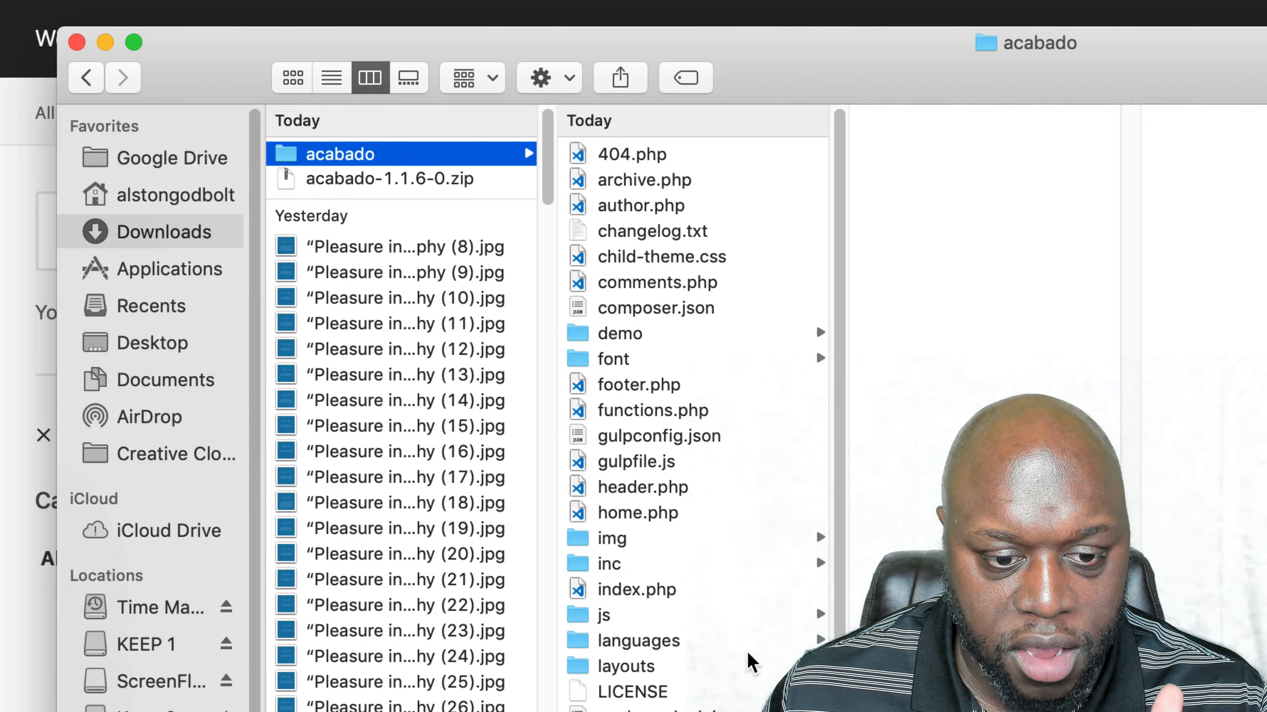
{"action": "scroll", "coordinate": [750, 659], "scroll_direction": "down", "scroll_amount": 2}
{"action": "scroll", "coordinate": [765, 587], "scroll_direction": "up", "scroll_amount": 2}
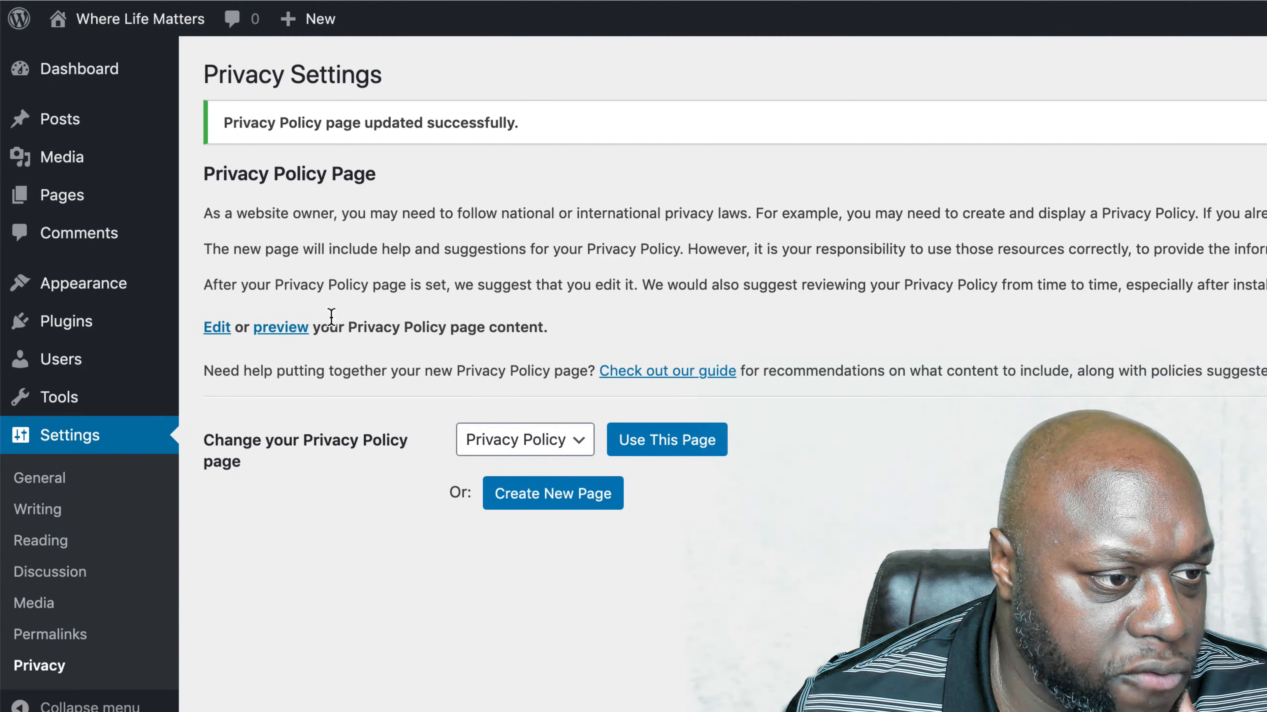
- Switch back to the WordPress dashboard and open the form for uploading a new theme as a .zip file
{"action": "mouse_move", "coordinate": [124, 294]}
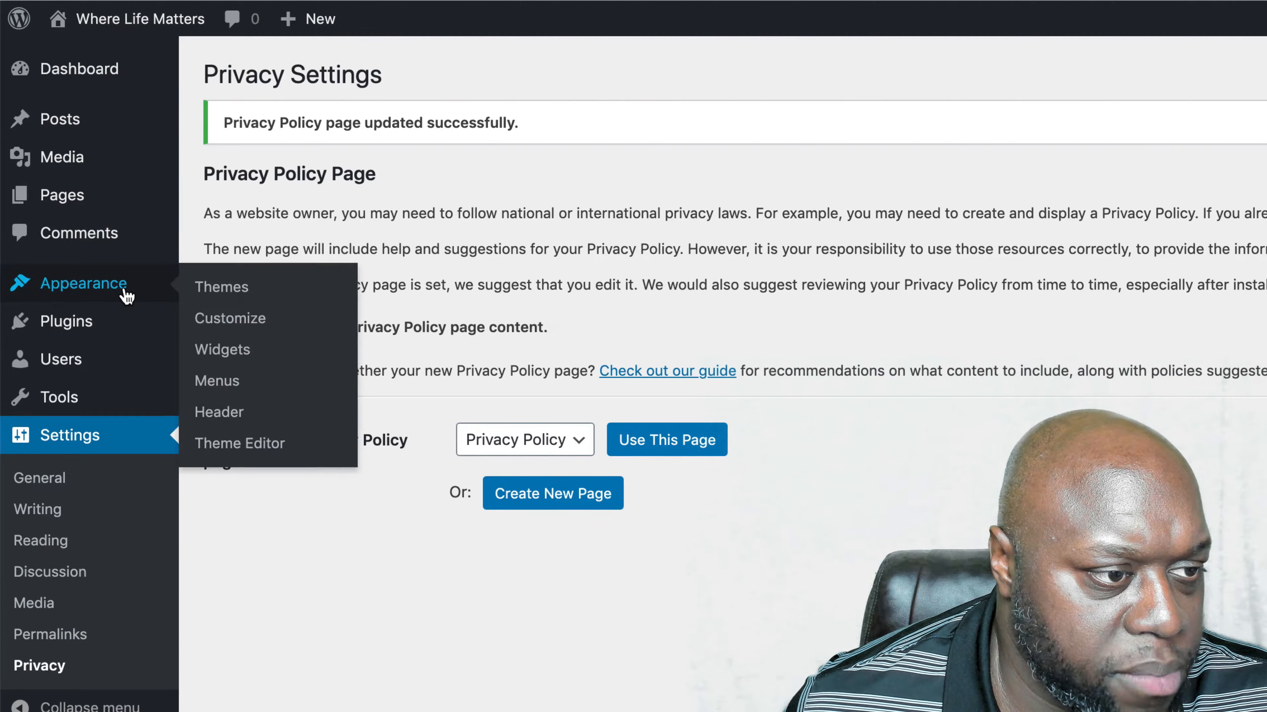
{"action": "left_click", "coordinate": [252, 297]}
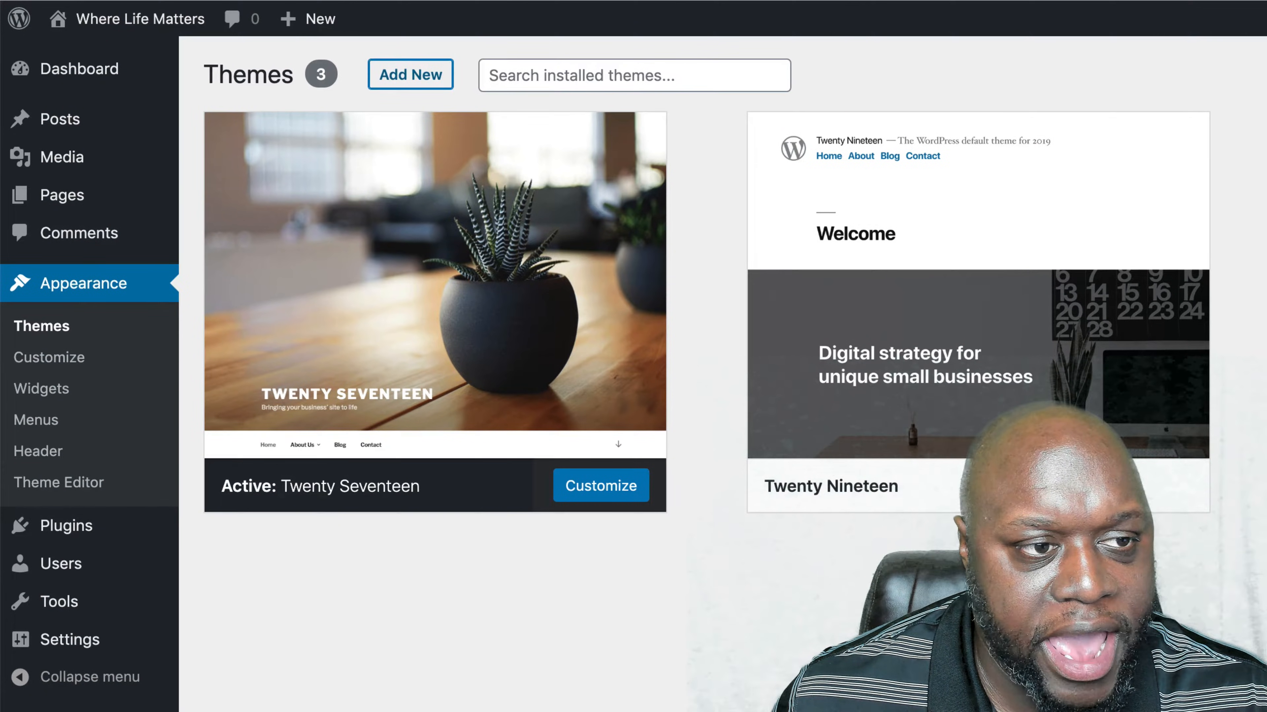
{"action": "left_click", "coordinate": [411, 74]}
{"action": "left_click", "coordinate": [429, 80]}
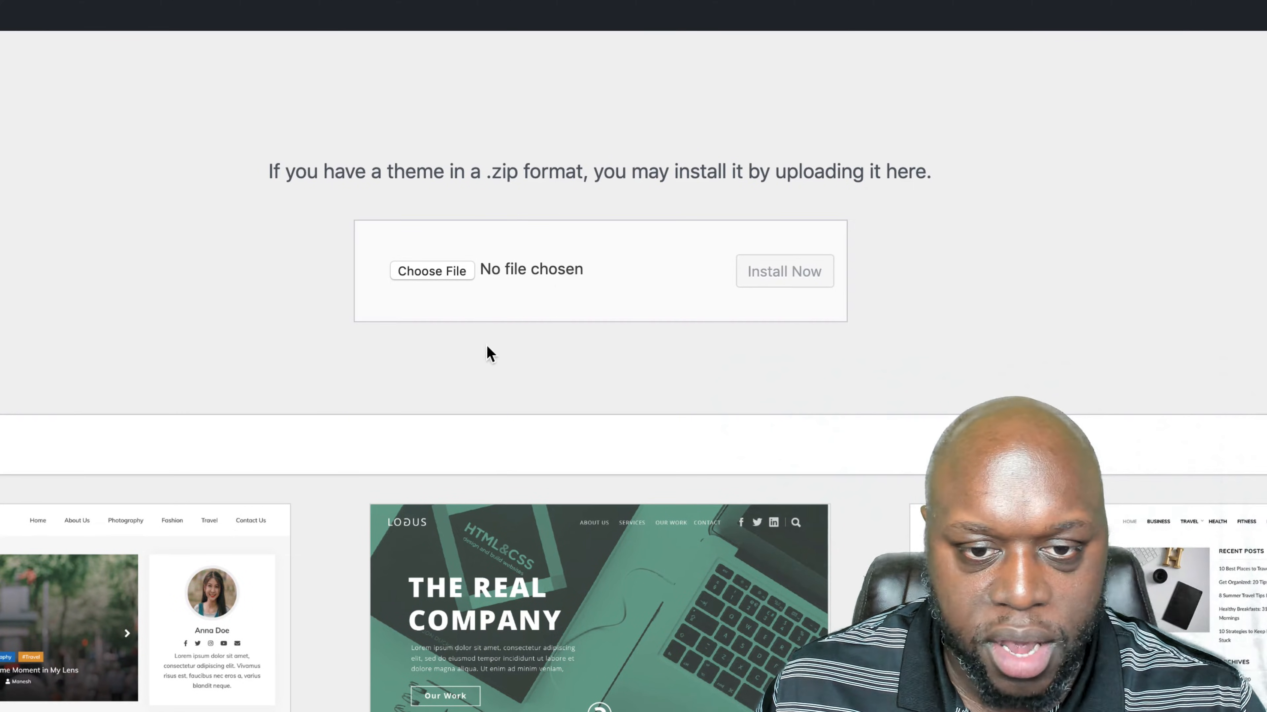
- Start choosing a theme file for the upload and browse the Downloads folder for it
{"action": "left_click", "coordinate": [542, 274]}
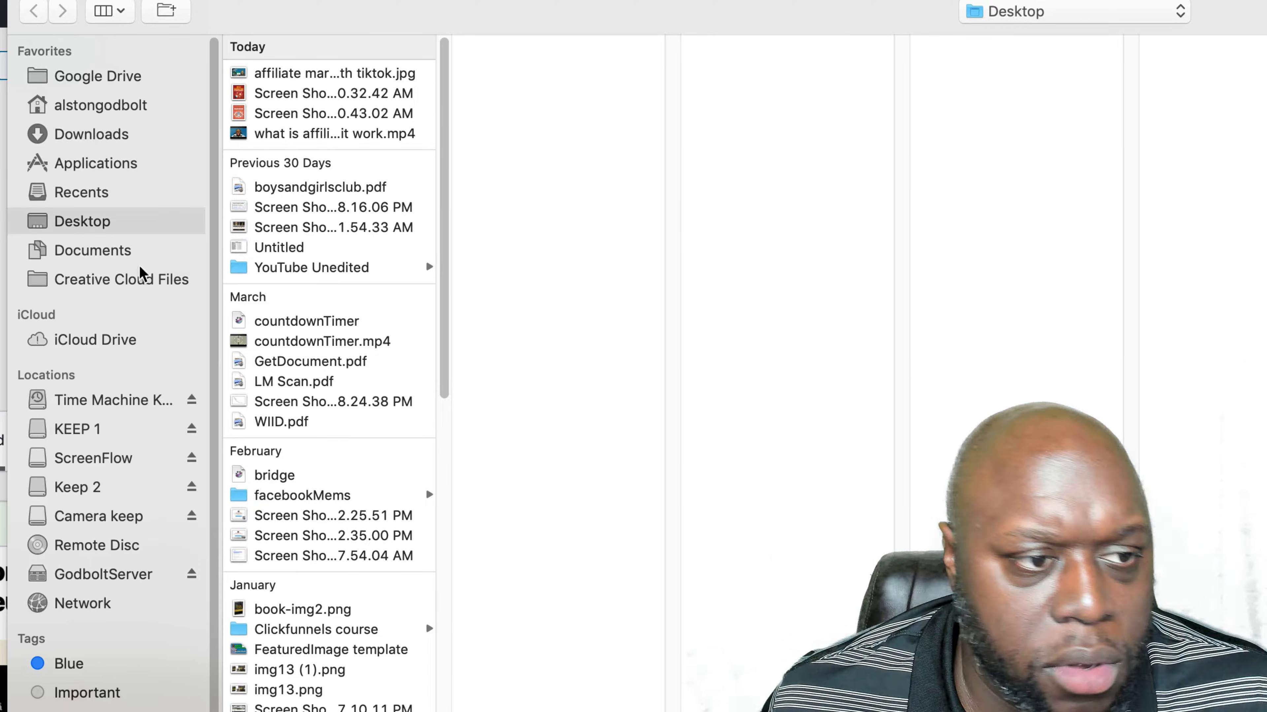
{"action": "left_click", "coordinate": [79, 139]}
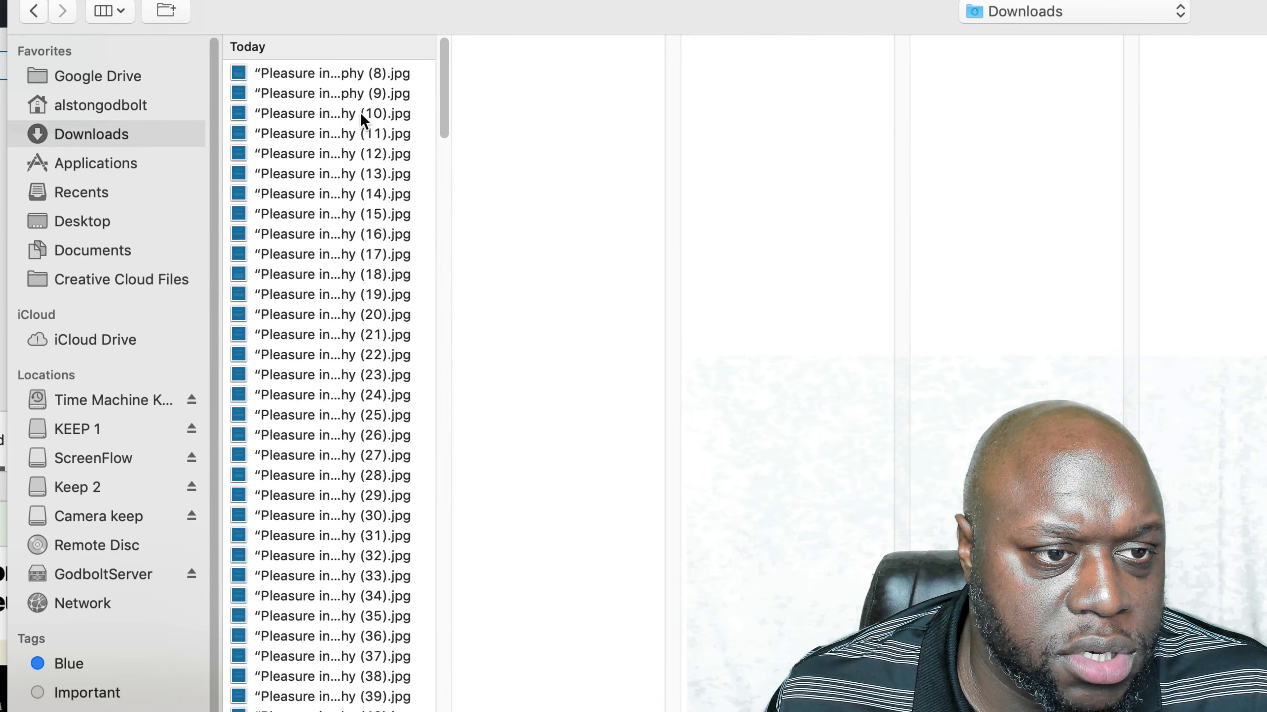
{"action": "scroll", "coordinate": [268, 503], "scroll_direction": "down", "scroll_amount": 15}
{"action": "left_click_drag", "start_coordinate": [428, 311], "coordinate": [424, 538]}
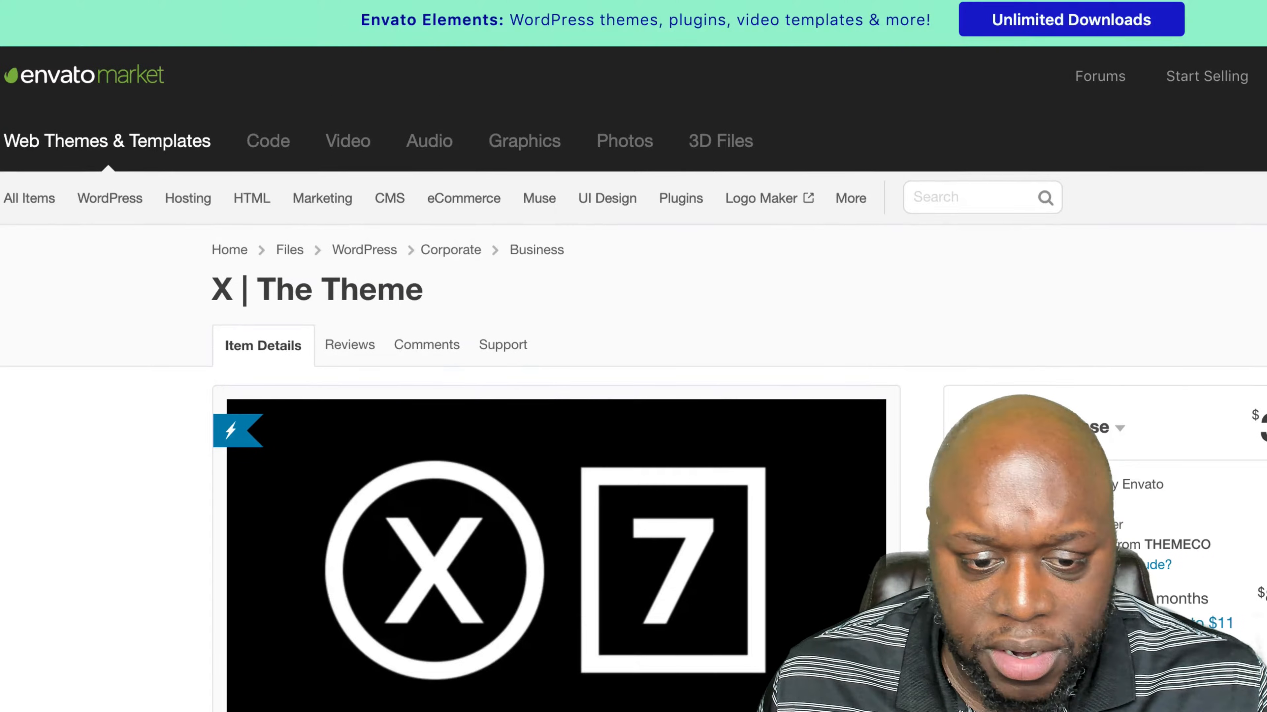
- Open the live preview of X | The Theme on ThemeForest and look through the demo down to the Integrity stack
{"action": "scroll", "coordinate": [396, 621], "scroll_direction": "down", "scroll_amount": 3}
{"action": "left_click", "coordinate": [396, 621]}
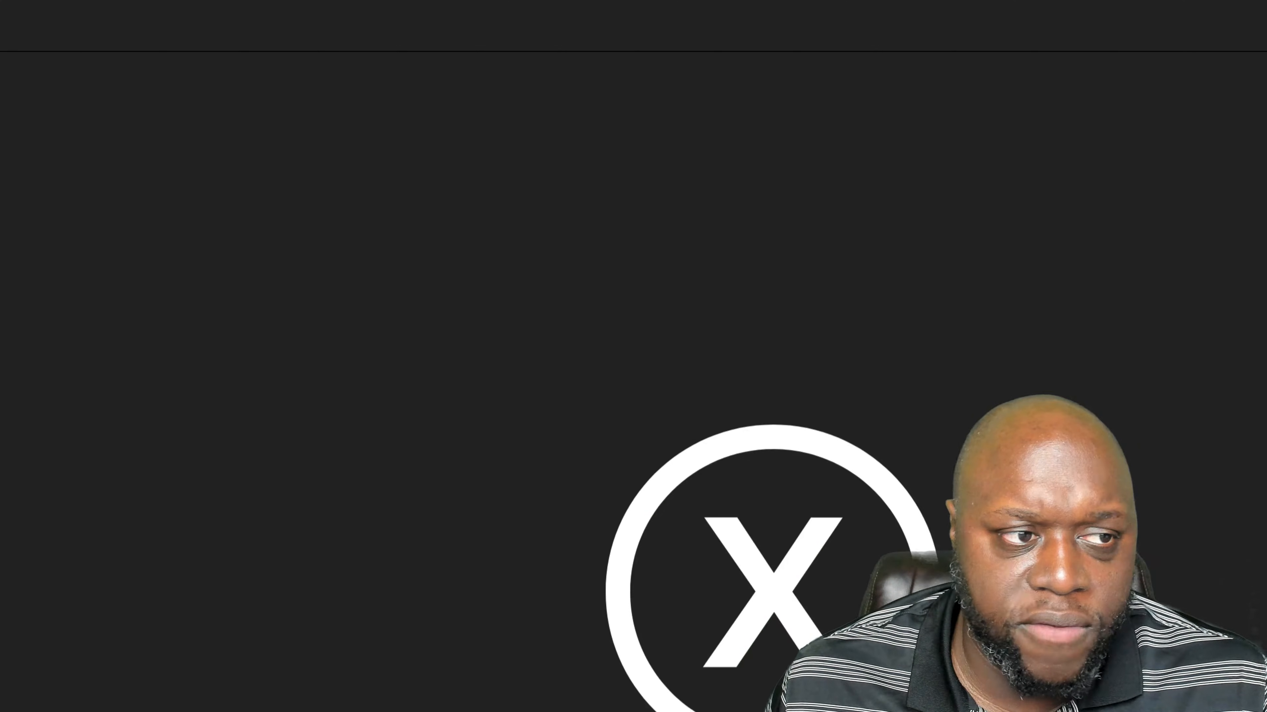
{"action": "scroll", "coordinate": [841, 587], "scroll_direction": "down", "scroll_amount": 10}
{"action": "scroll", "coordinate": [842, 579], "scroll_direction": "down", "scroll_amount": 20}
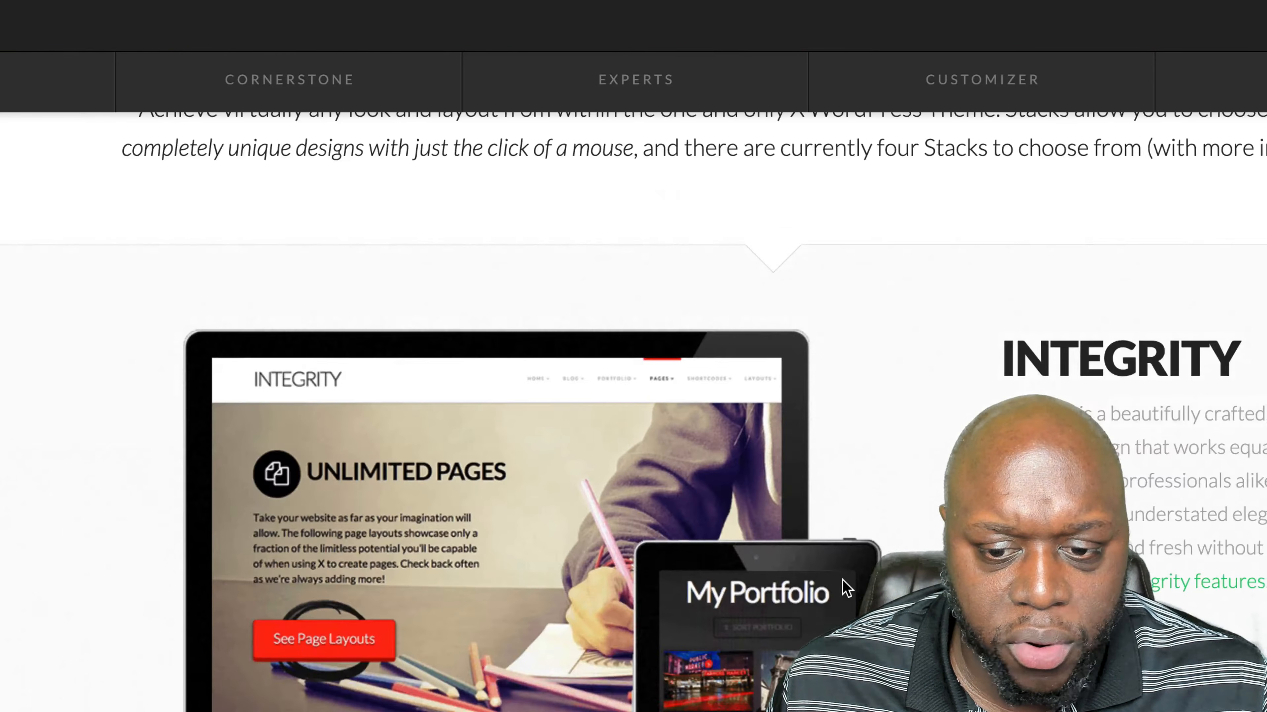
- Return to the installed themes after uploading Acabado, preview the Acabado theme and activate it
{"action": "scroll", "coordinate": [842, 579], "scroll_direction": "down", "scroll_amount": 5}
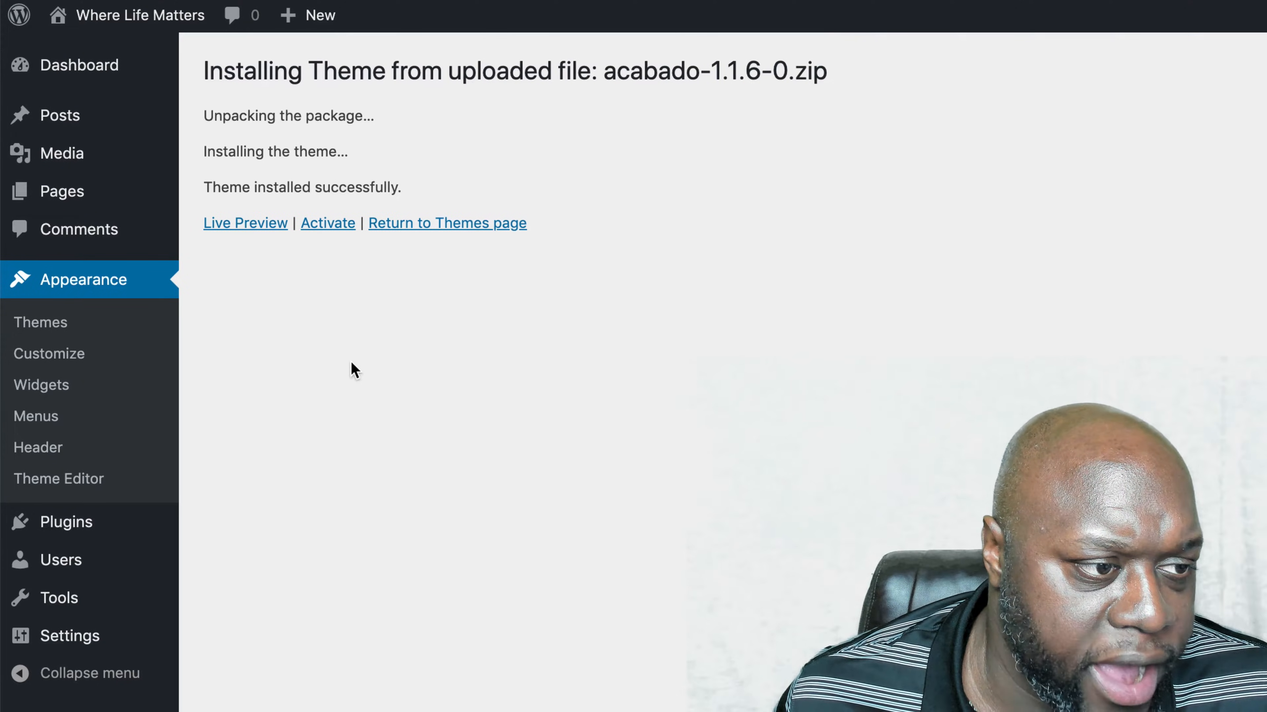
{"action": "left_click", "coordinate": [41, 323]}
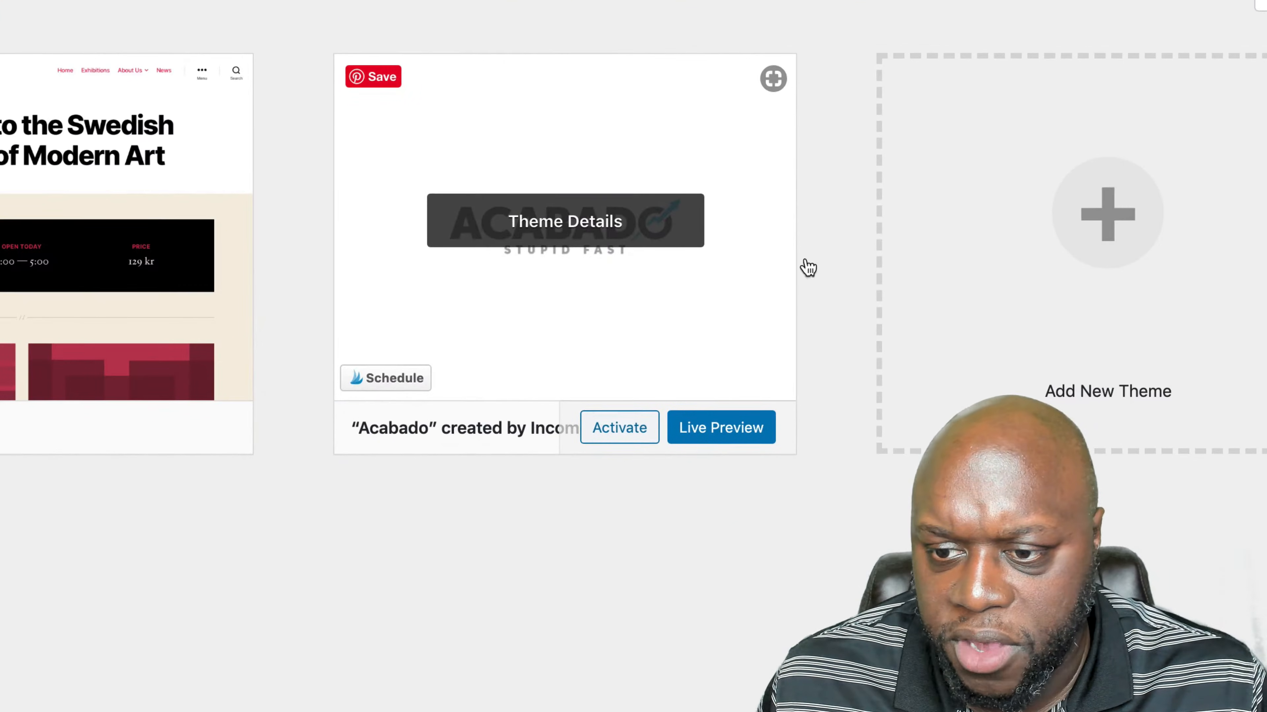
{"action": "left_click", "coordinate": [738, 432]}
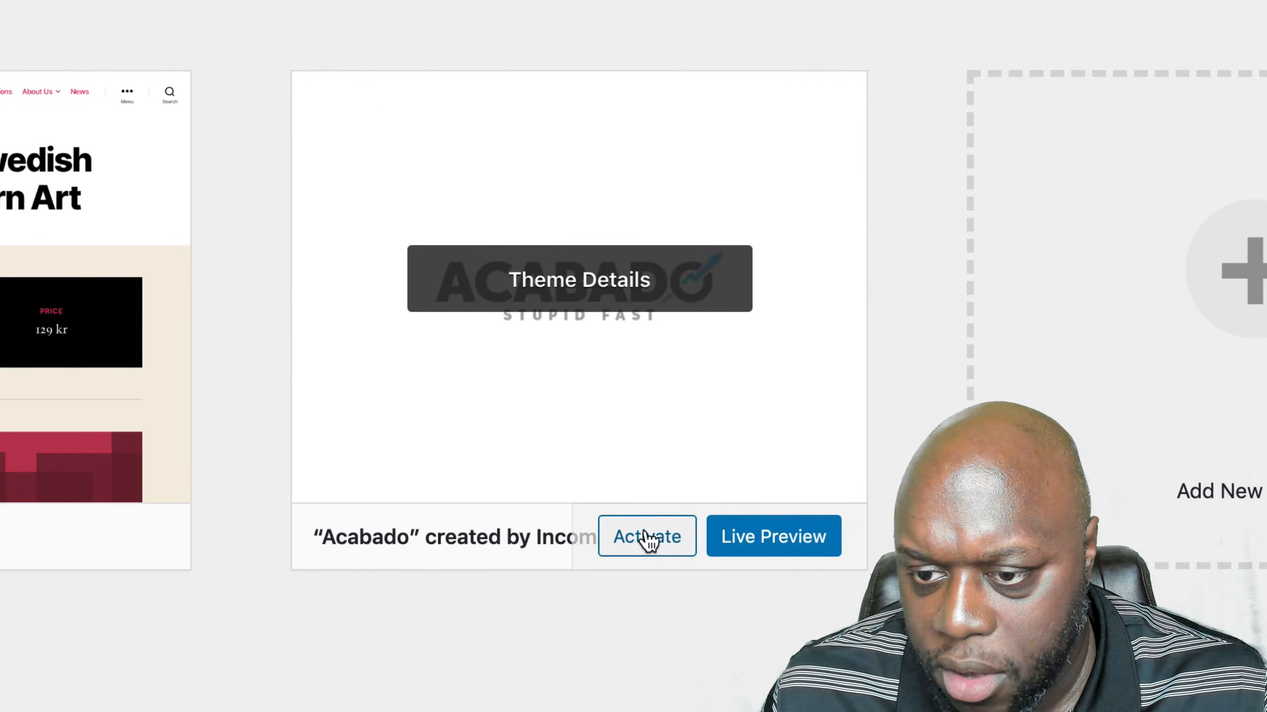
{"action": "left_click", "coordinate": [649, 538]}
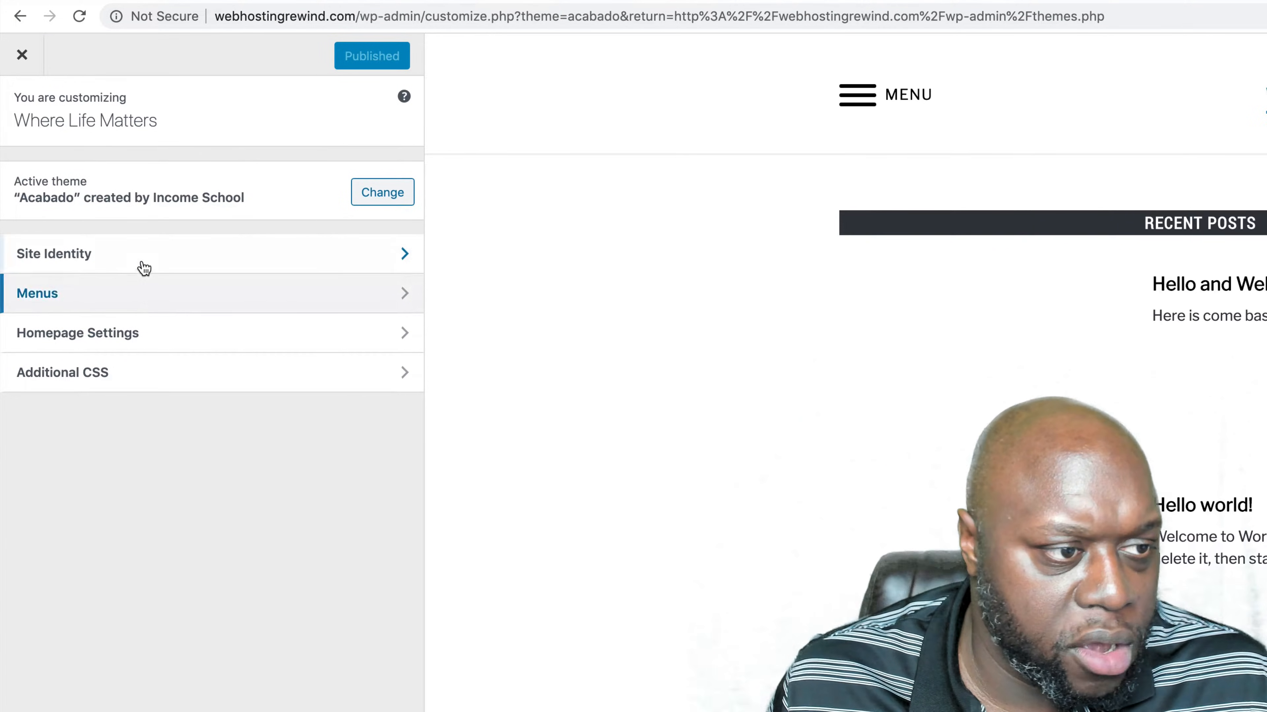
- Open the Site Identity settings of the Acabado theme in the Customizer and check the site title and tagline
{"action": "left_click", "coordinate": [149, 255]}
{"action": "triple_click", "coordinate": [226, 203]}
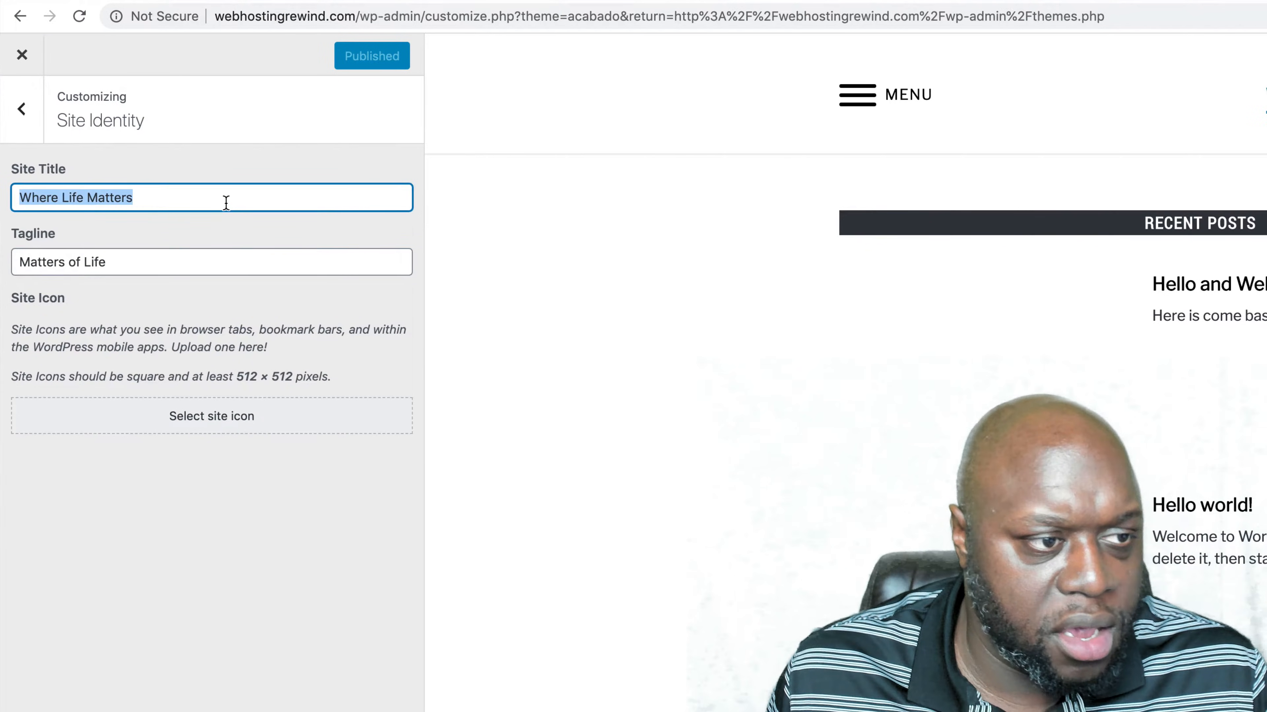
{"action": "left_click", "coordinate": [507, 381]}
{"action": "left_click", "coordinate": [30, 122]}
- Try Blog and Sample Page as the static homepage, set it back to Home and leave the Customizer without publishing
{"action": "left_click", "coordinate": [200, 333]}
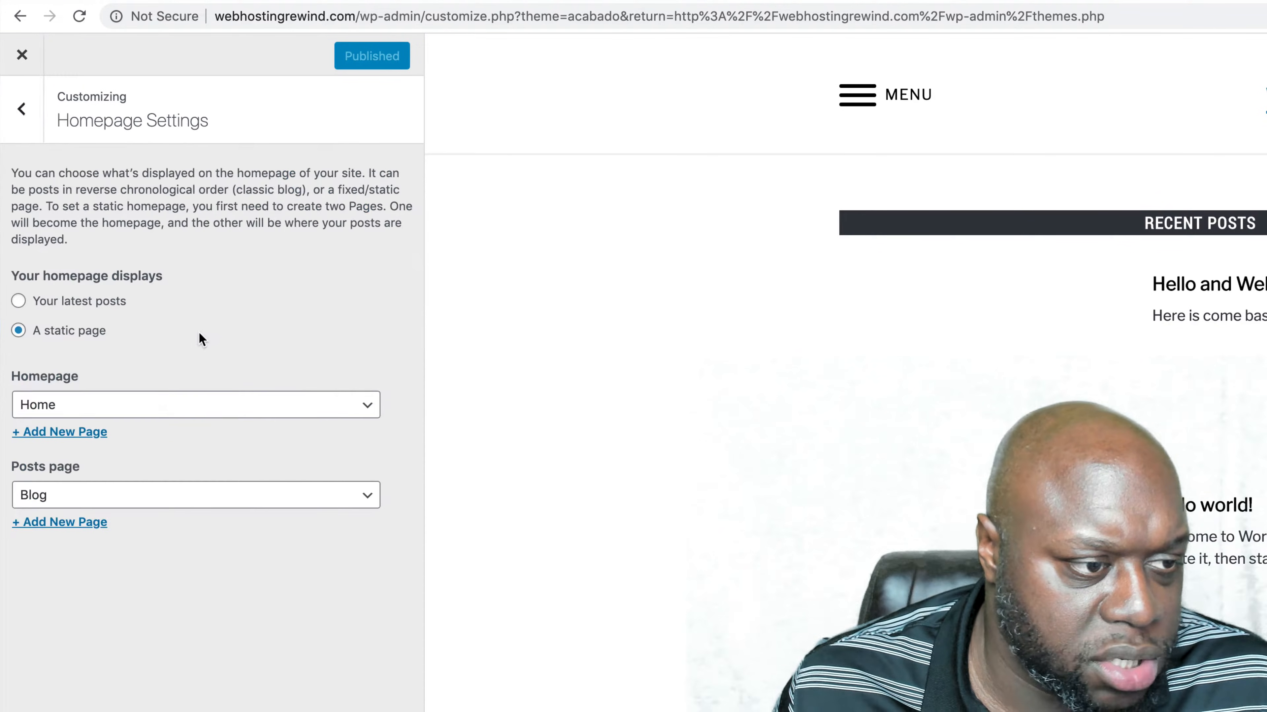
{"action": "left_click", "coordinate": [362, 403]}
{"action": "left_click", "coordinate": [355, 393]}
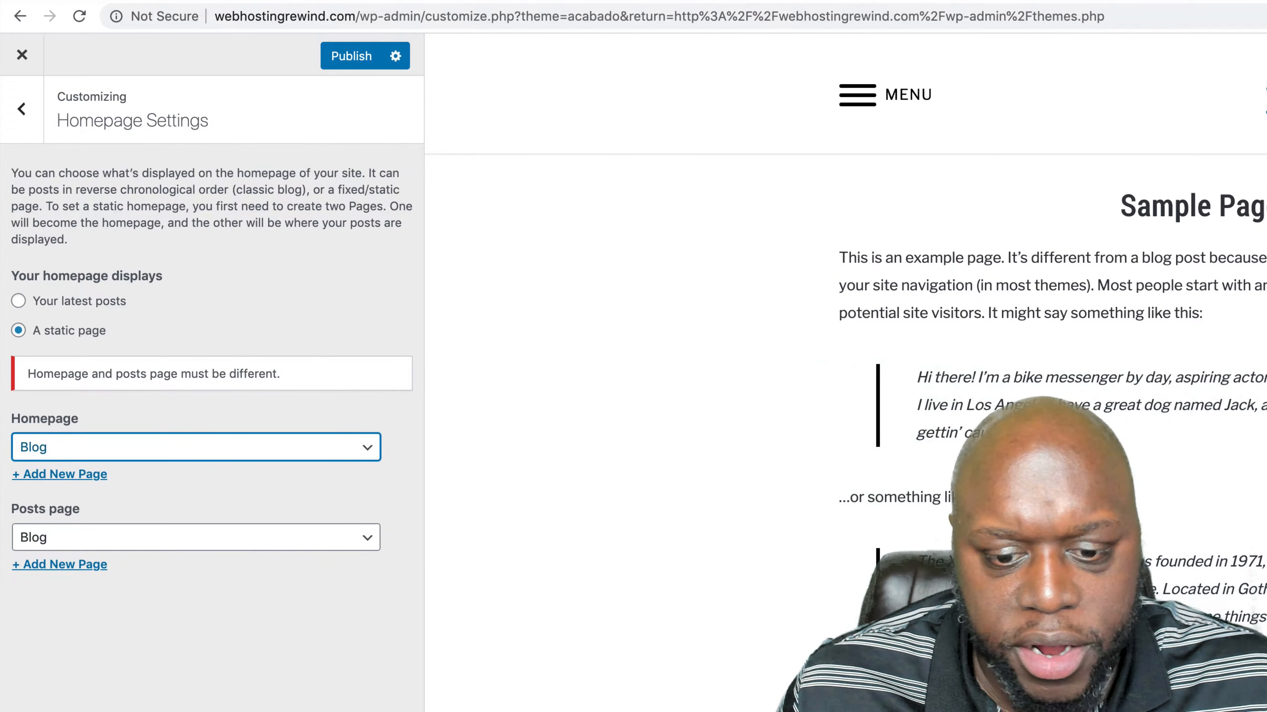
{"action": "left_click", "coordinate": [325, 452]}
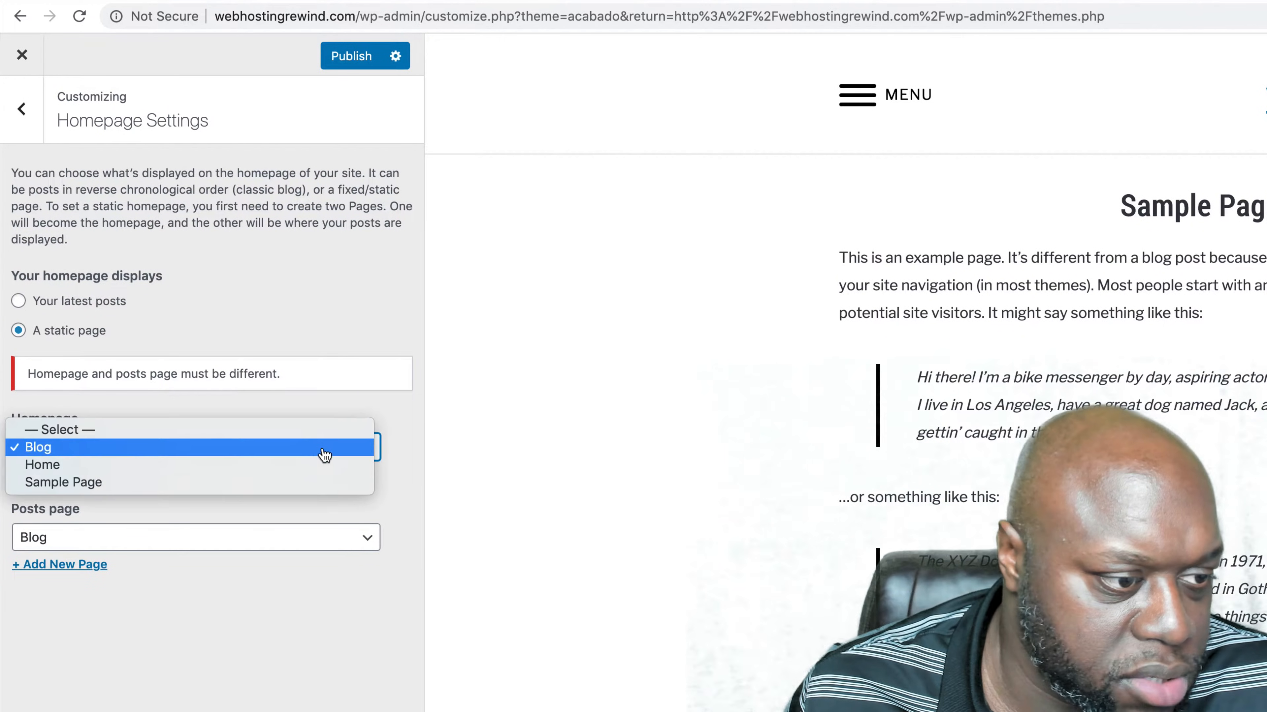
{"action": "left_click", "coordinate": [309, 488]}
{"action": "left_click", "coordinate": [299, 407]}
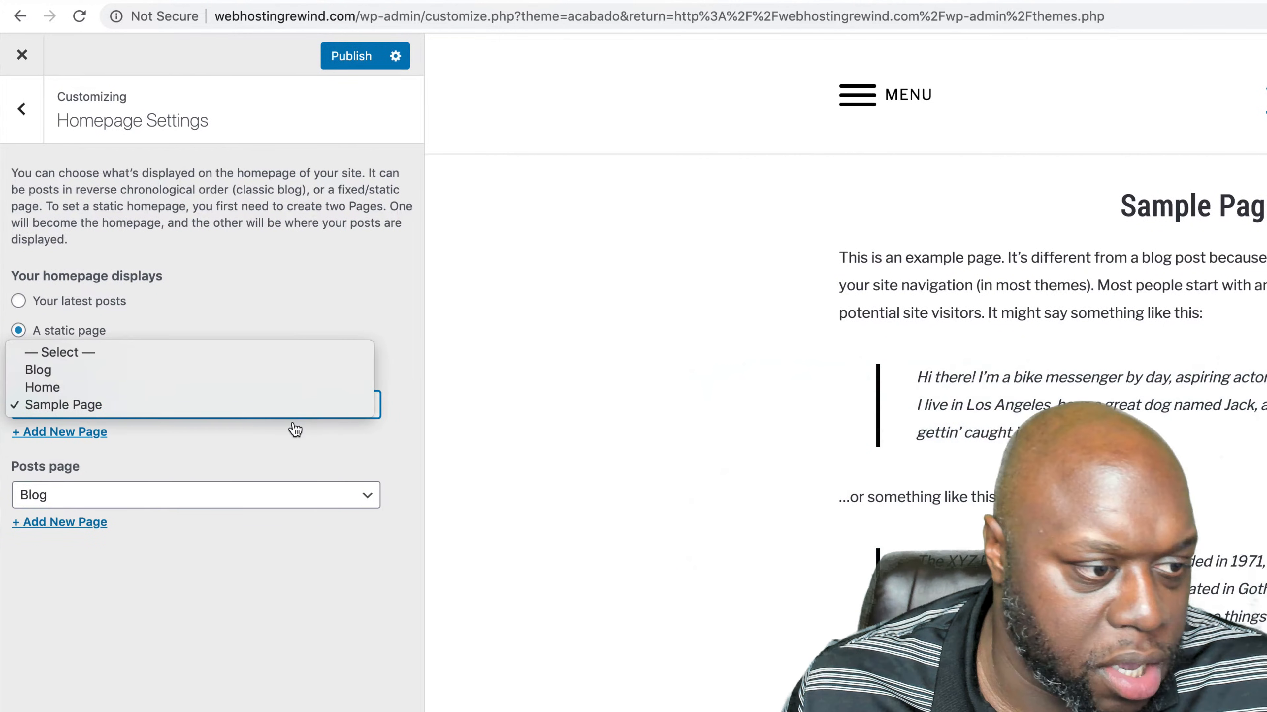
{"action": "left_click", "coordinate": [295, 387]}
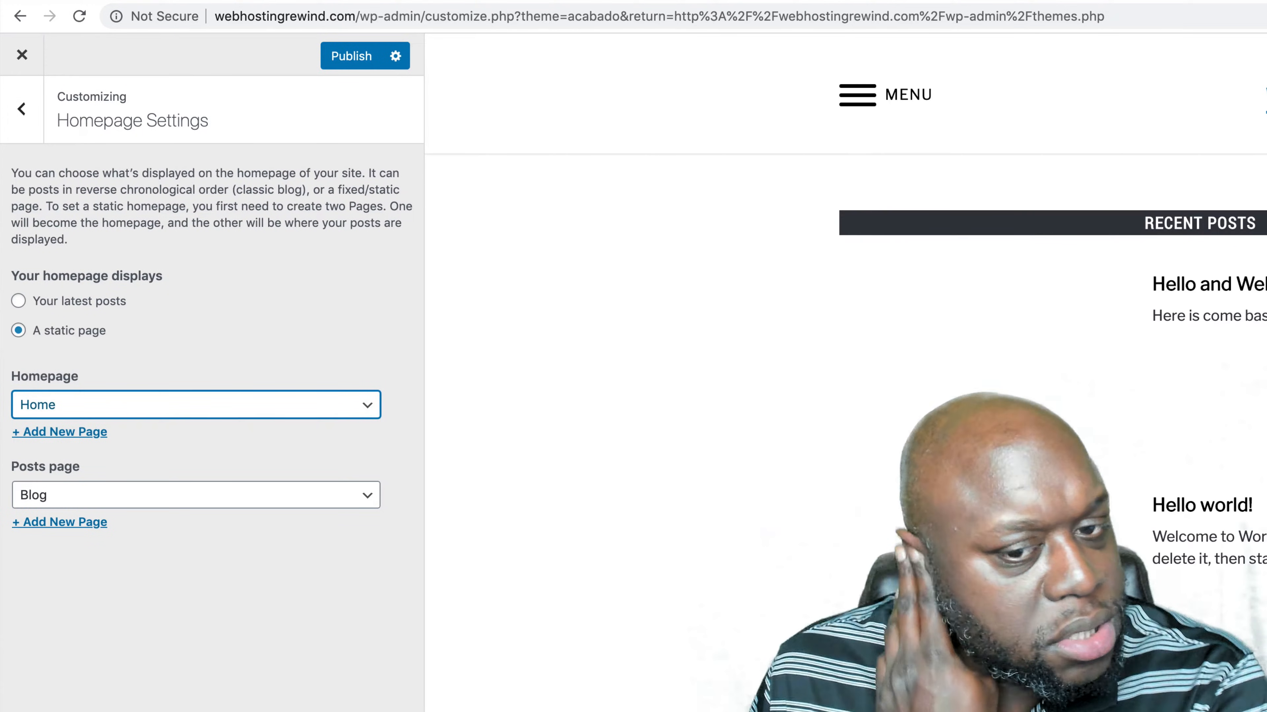
{"action": "key", "text": "Escape"}
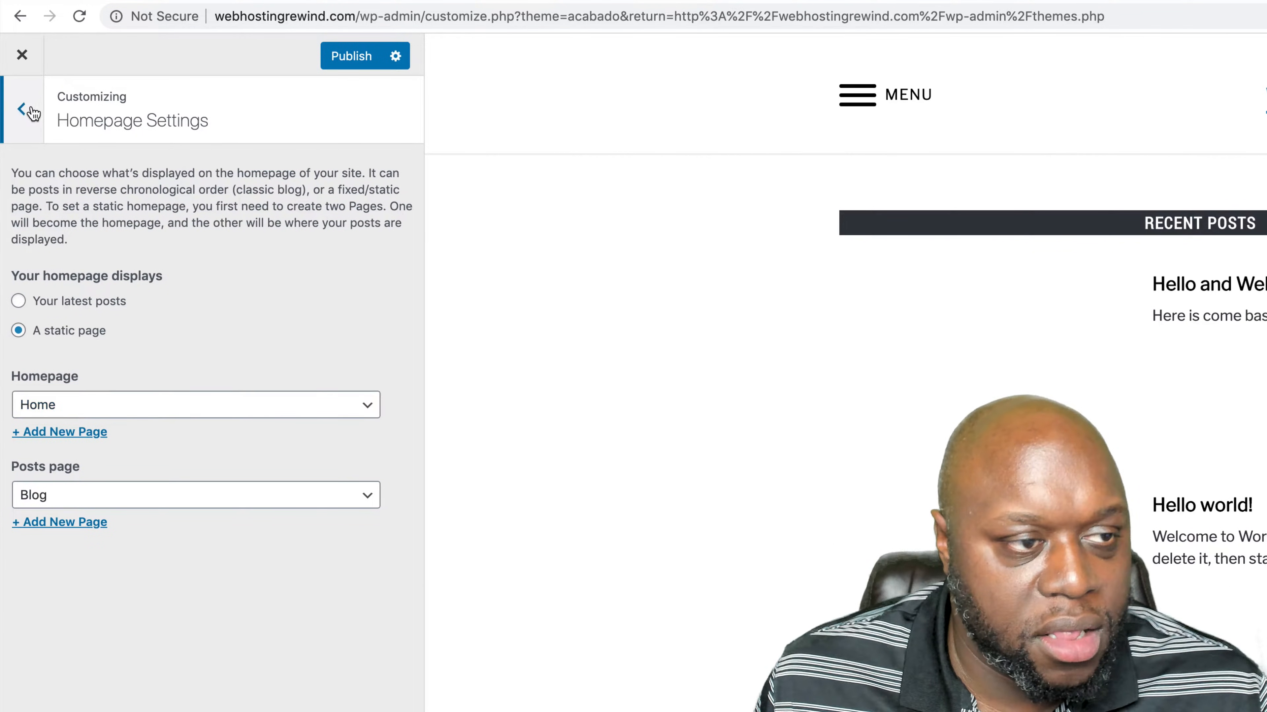
{"action": "left_click", "coordinate": [22, 54]}
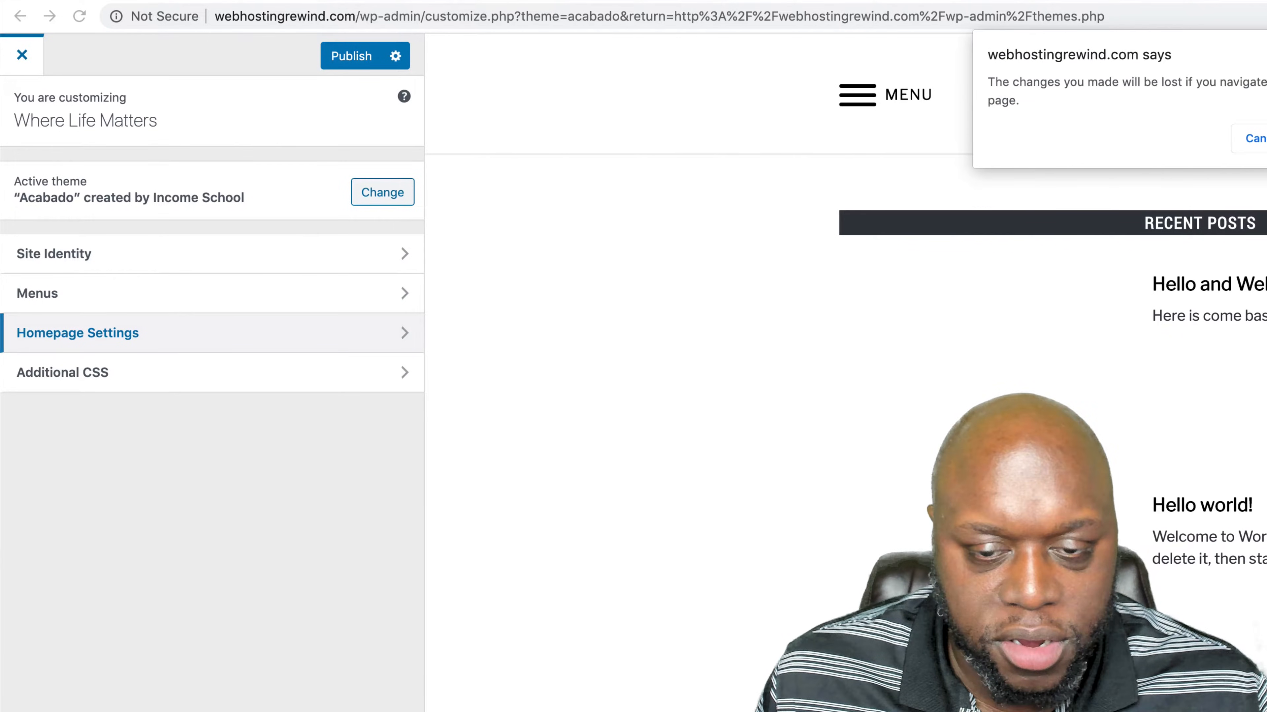
{"action": "key", "text": "Escape"}
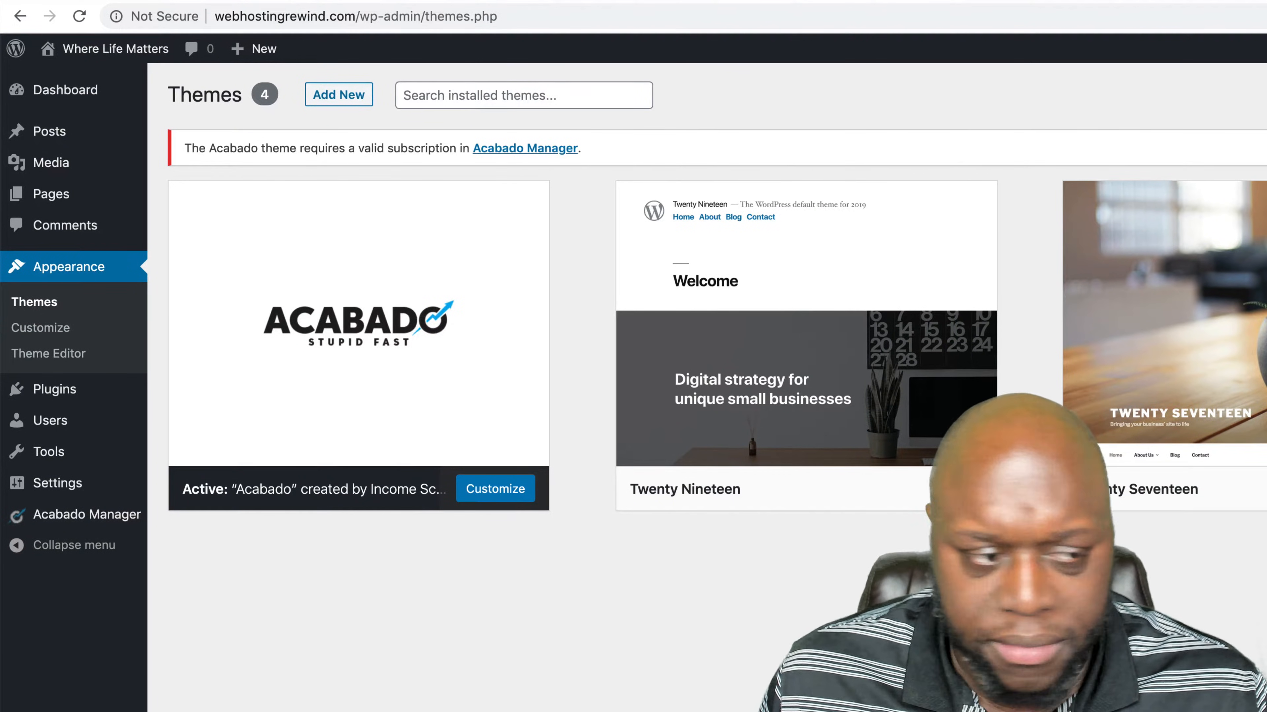
- Open the Import tools page and look over the available importers and the plugin options
{"action": "mouse_move", "coordinate": [81, 401]}
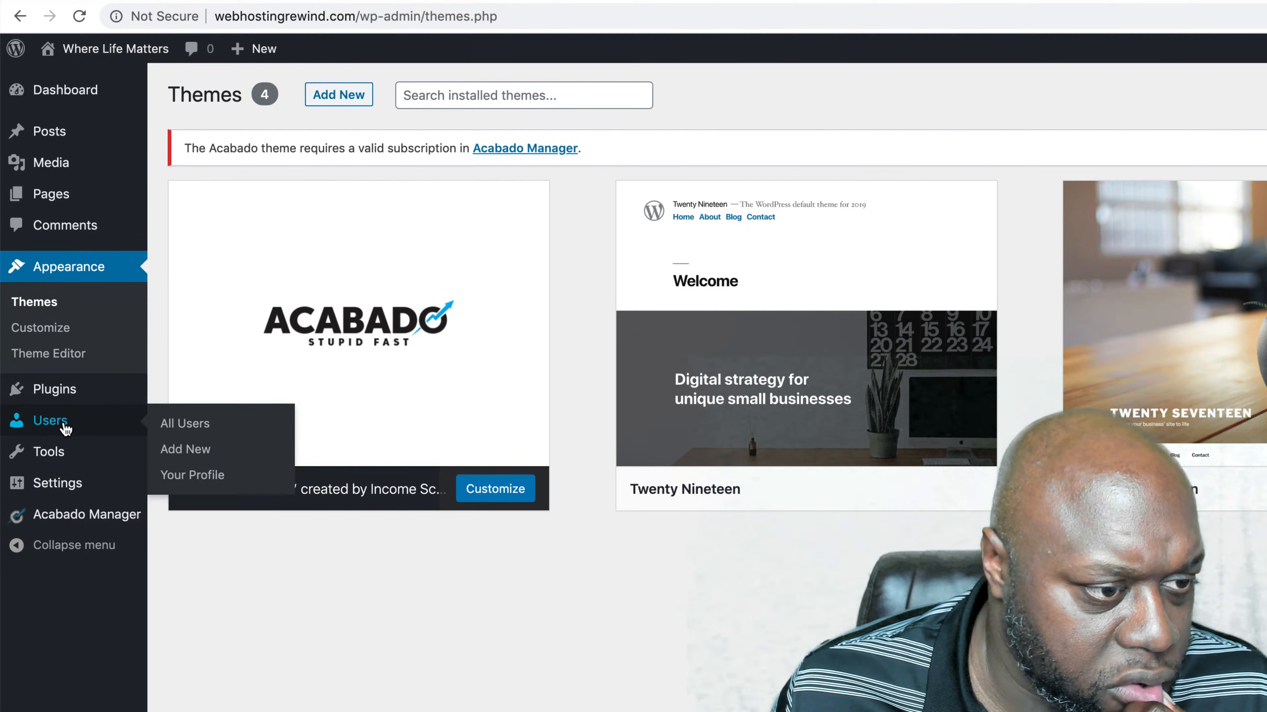
{"action": "mouse_move", "coordinate": [46, 465]}
{"action": "left_click", "coordinate": [179, 481]}
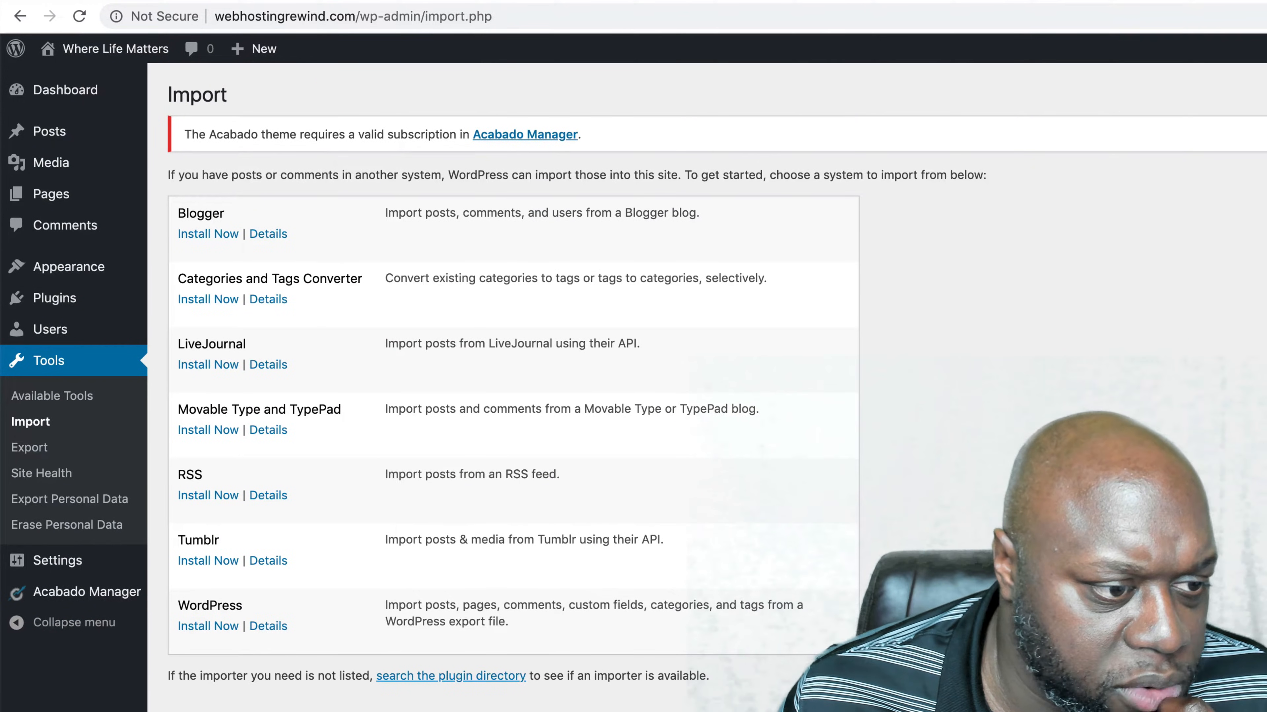
{"action": "mouse_move", "coordinate": [81, 302]}
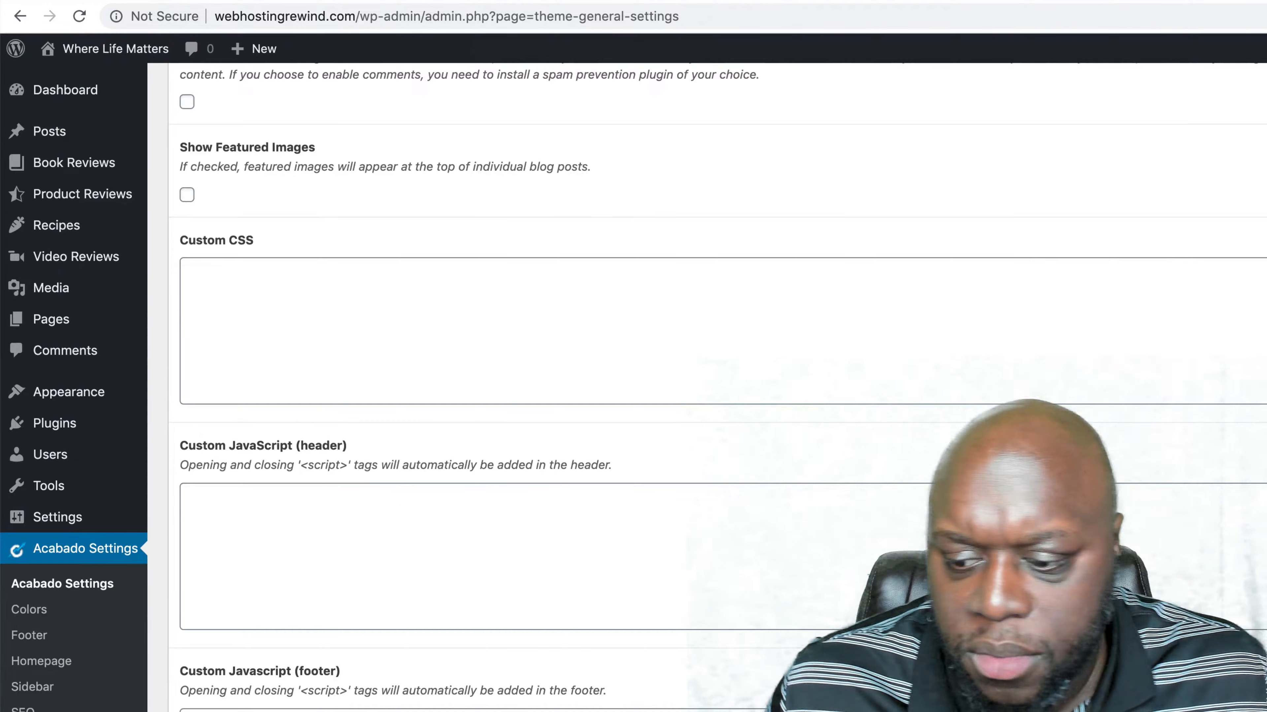
{"action": "scroll", "coordinate": [698, 399], "scroll_direction": "up", "scroll_amount": 15}
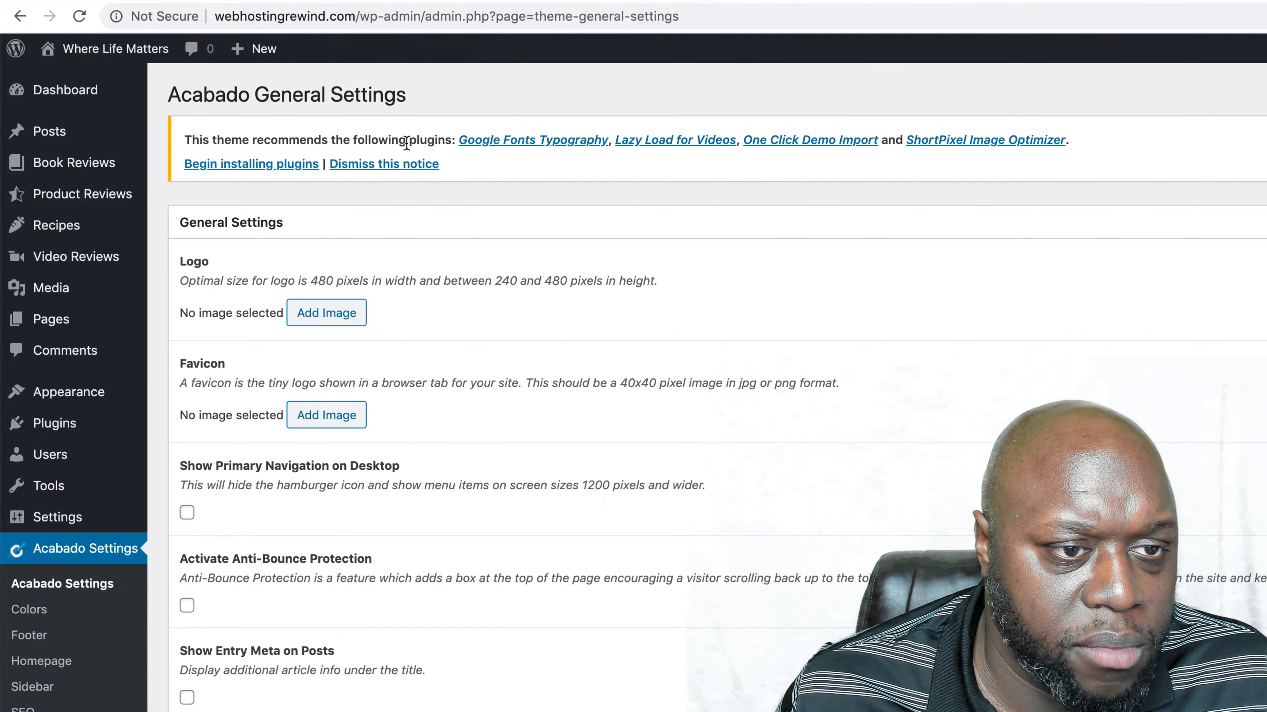
- Install the recommended plugins Google Fonts Typography, Lazy Load for Videos, One Click Demo Import and ShortPixel Image Optimizer
{"action": "left_click", "coordinate": [555, 143]}
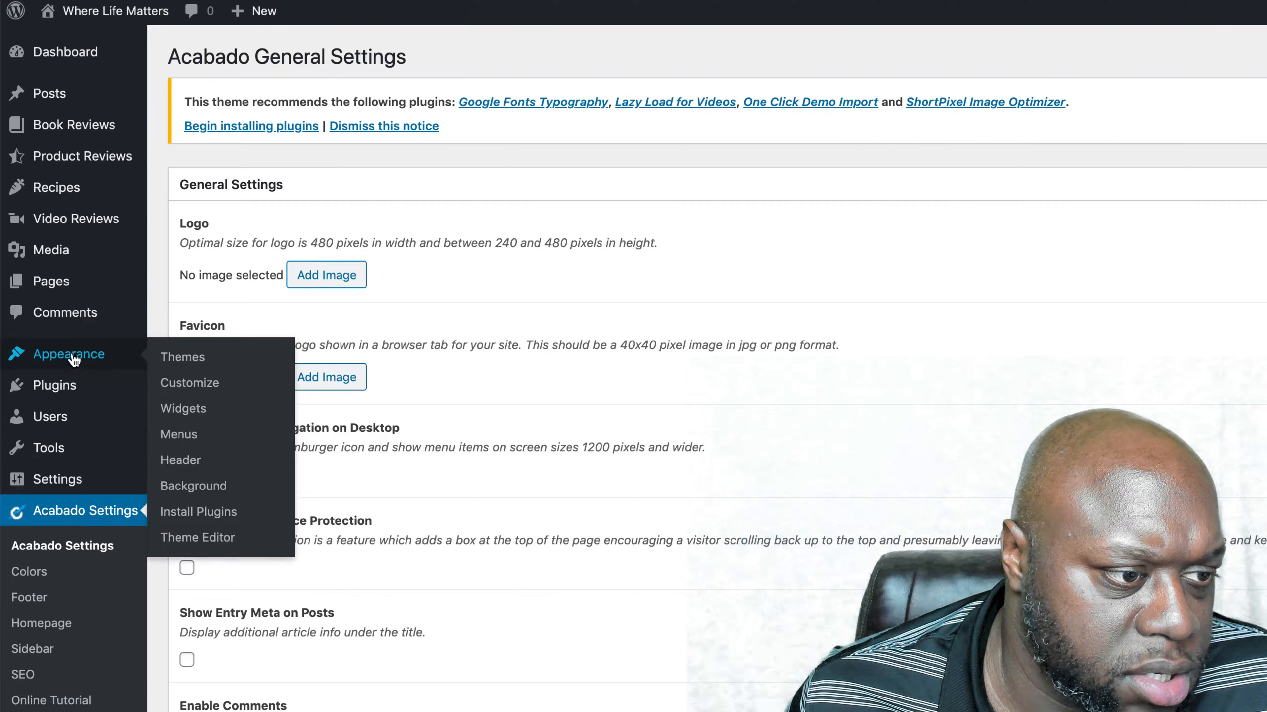
{"action": "left_click", "coordinate": [86, 394]}
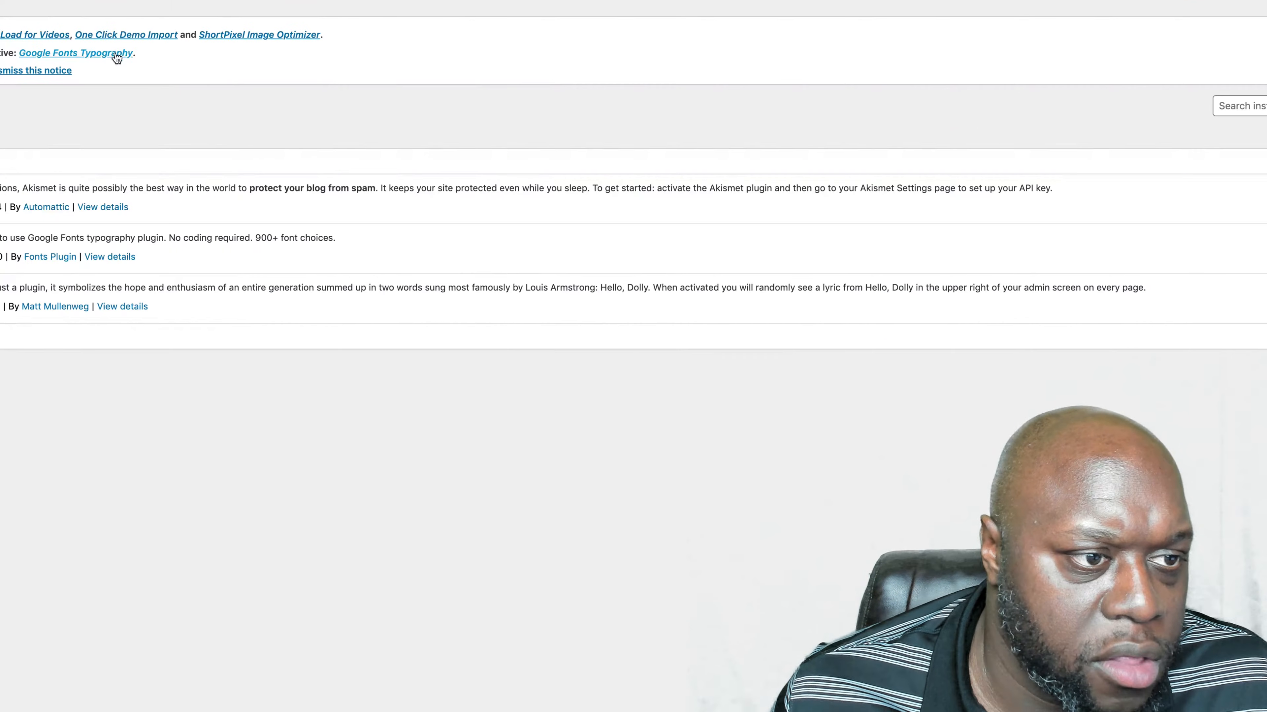
{"action": "left_click", "coordinate": [128, 35]}
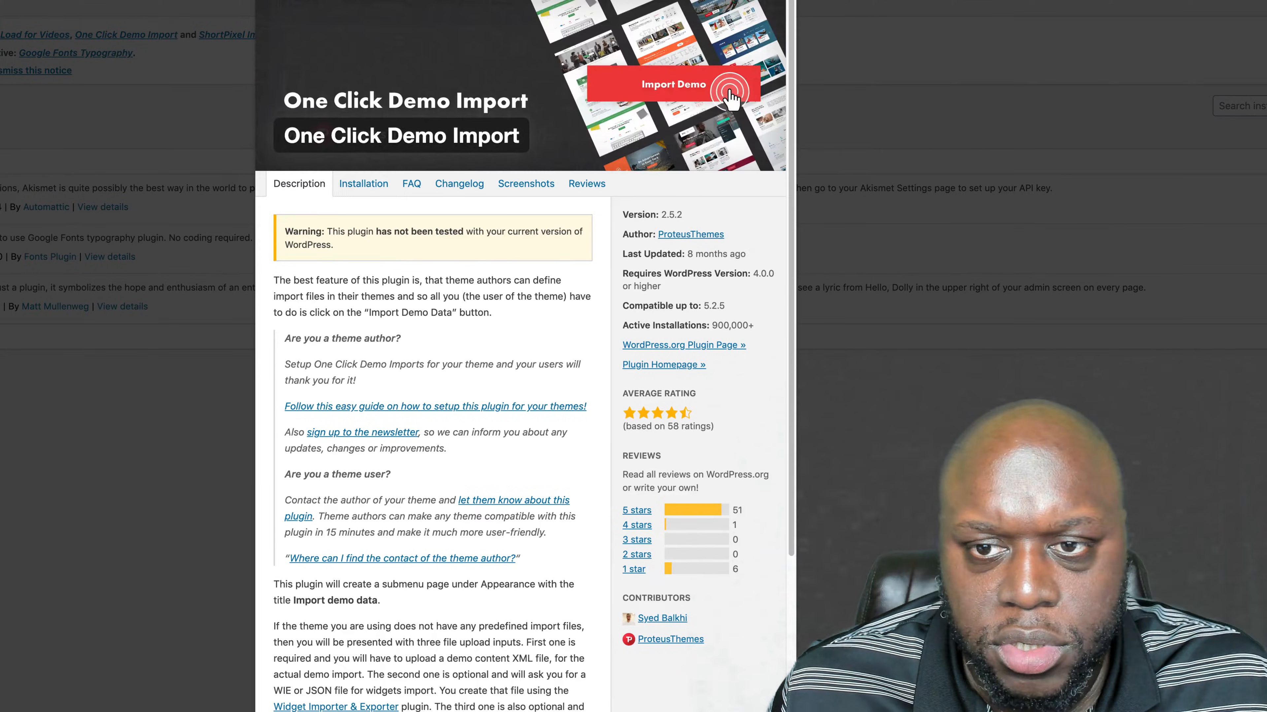
{"action": "left_click", "coordinate": [182, 31]}
{"action": "left_click", "coordinate": [17, 36]}
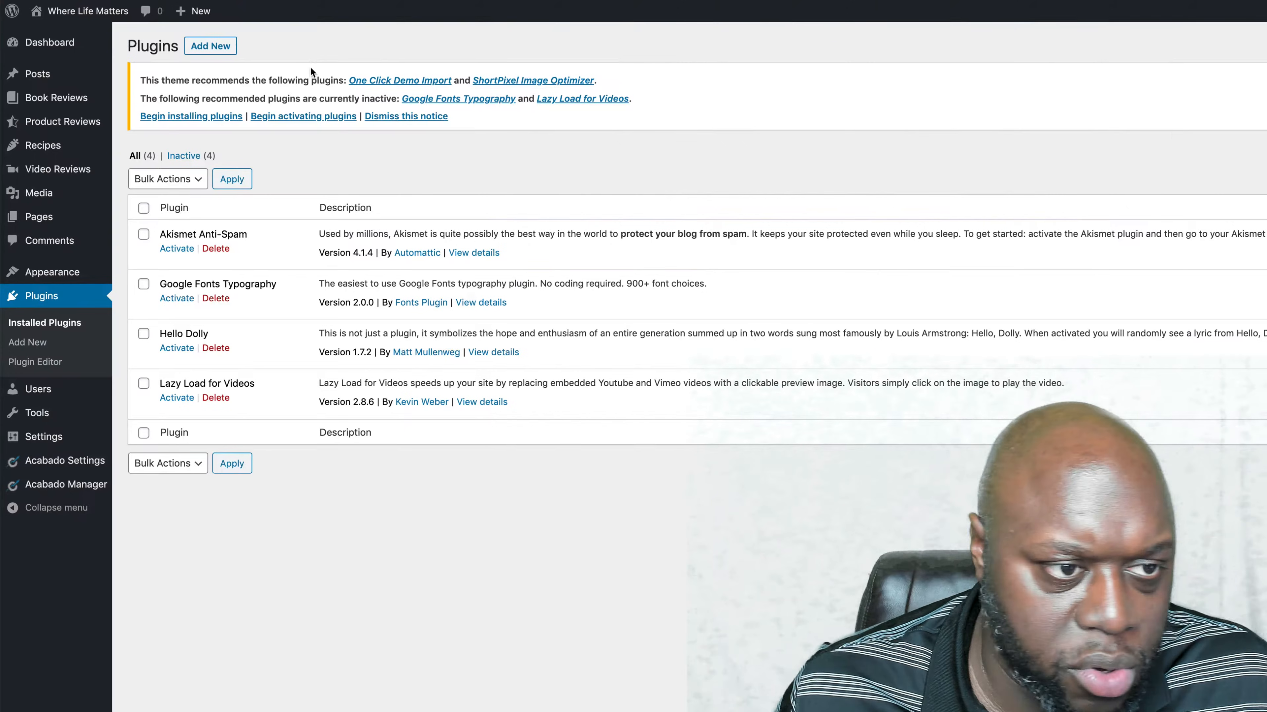
{"action": "left_click", "coordinate": [521, 81]}
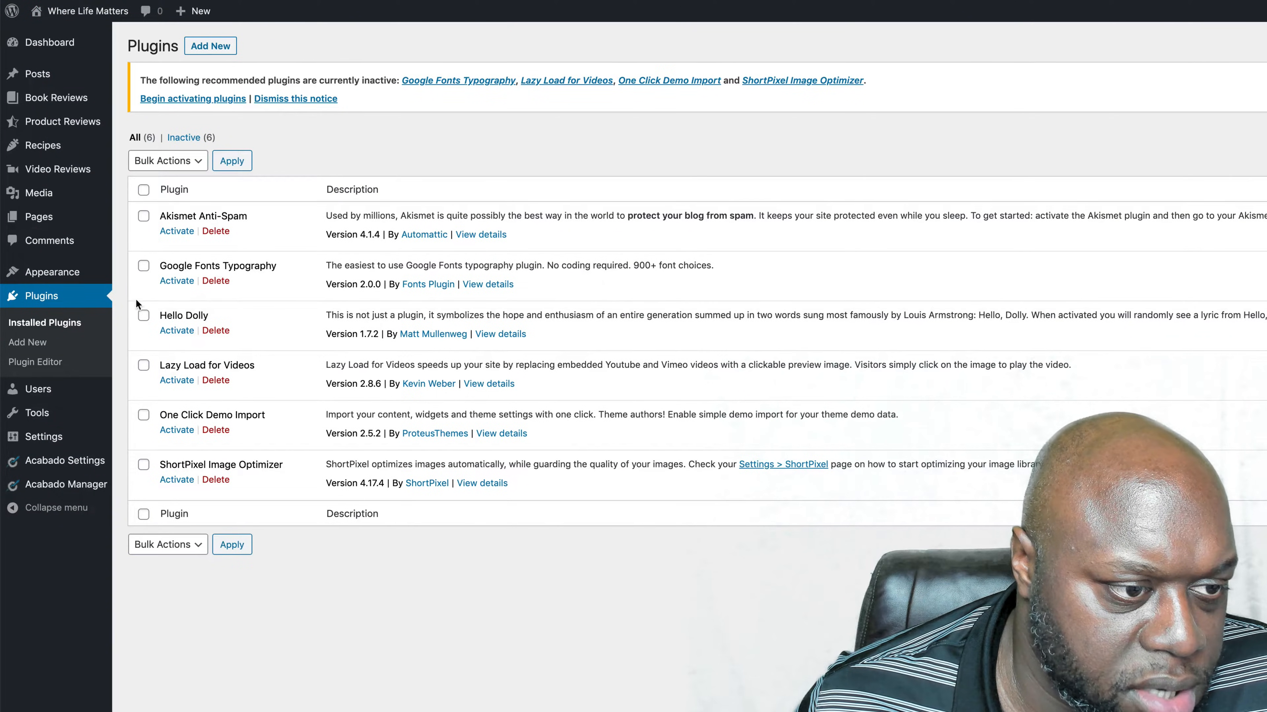
- Activate Google Fonts Typography, Lazy Load for Videos, One Click Demo Import and ShortPixel Image Optimizer together as a bulk action
{"action": "left_click", "coordinate": [144, 266]}
{"action": "left_click", "coordinate": [143, 365]}
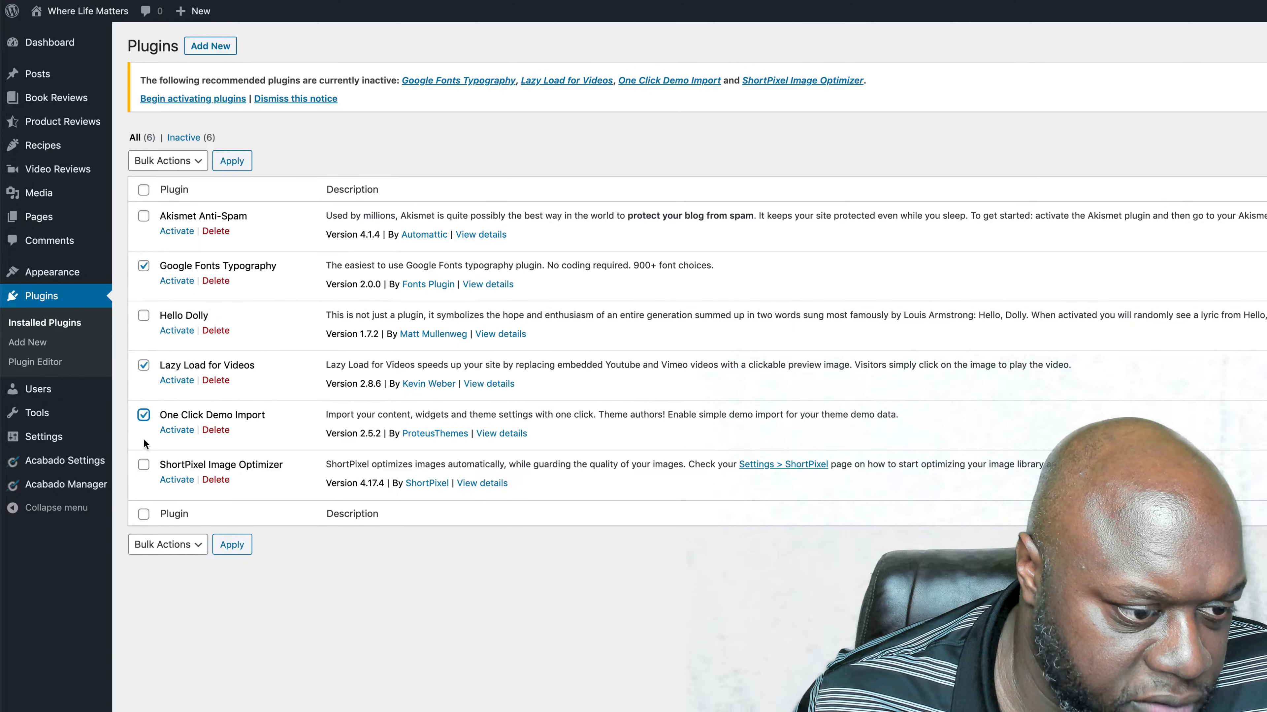
{"action": "left_click", "coordinate": [144, 464]}
{"action": "left_click", "coordinate": [165, 161]}
{"action": "left_click", "coordinate": [165, 177]}
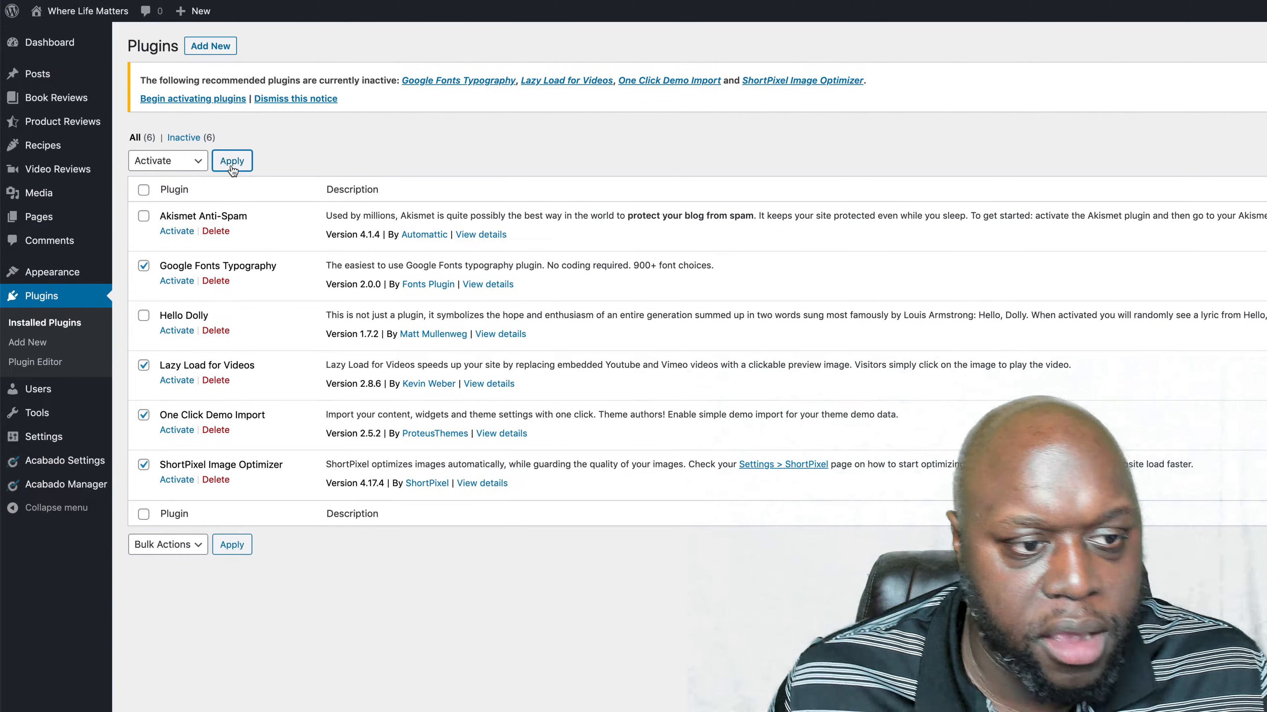
{"action": "left_click", "coordinate": [232, 161]}
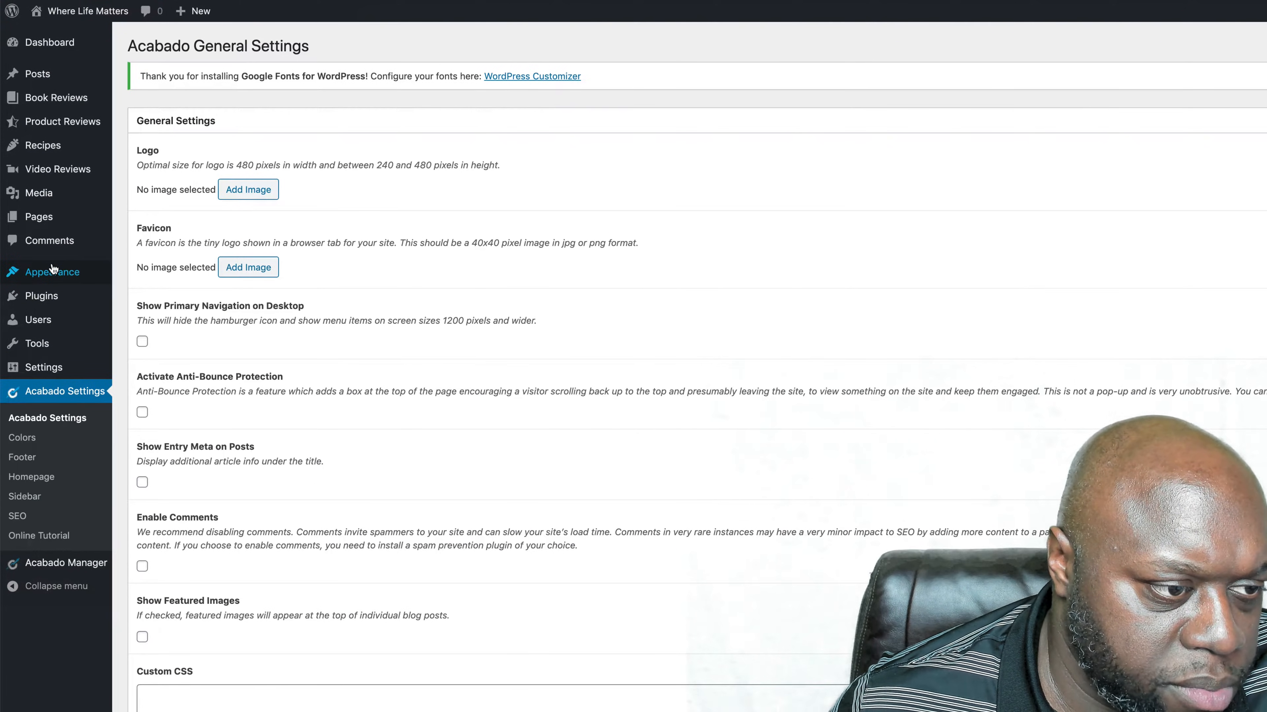
- Open the One Click Demo Import page and start importing the Acabado theme's demo data
{"action": "mouse_move", "coordinate": [97, 278]}
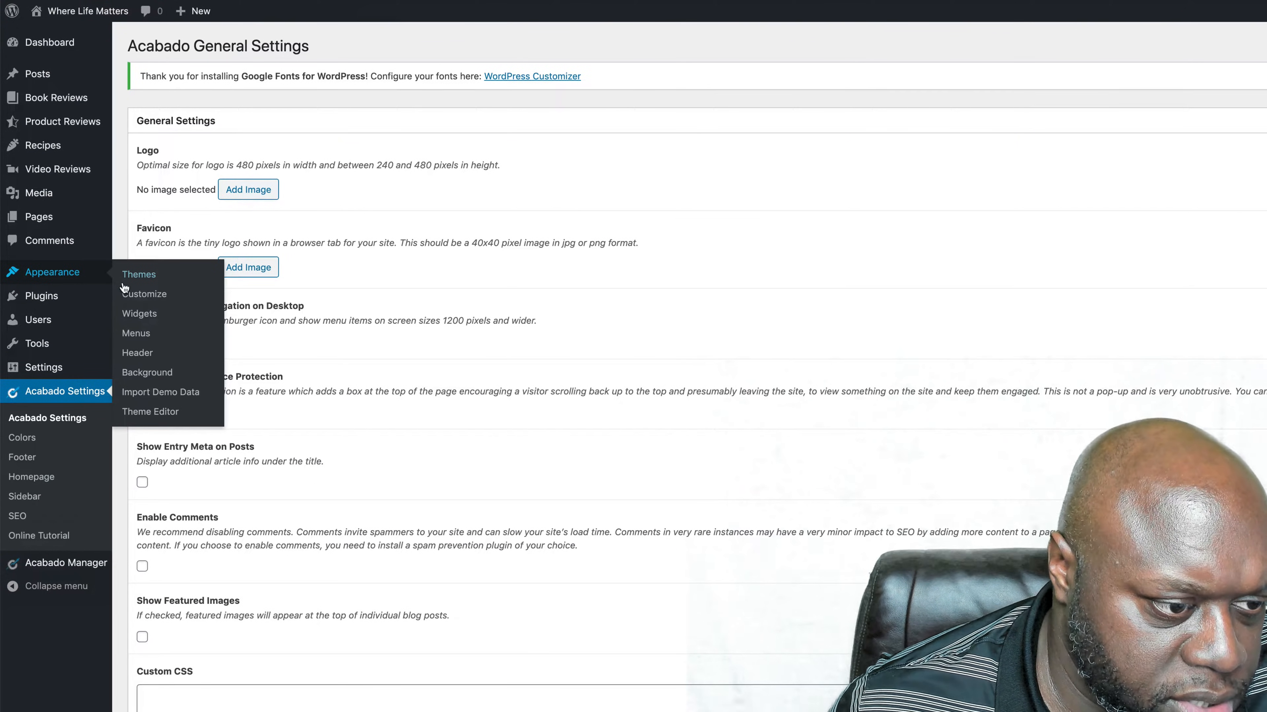
{"action": "left_click", "coordinate": [153, 393]}
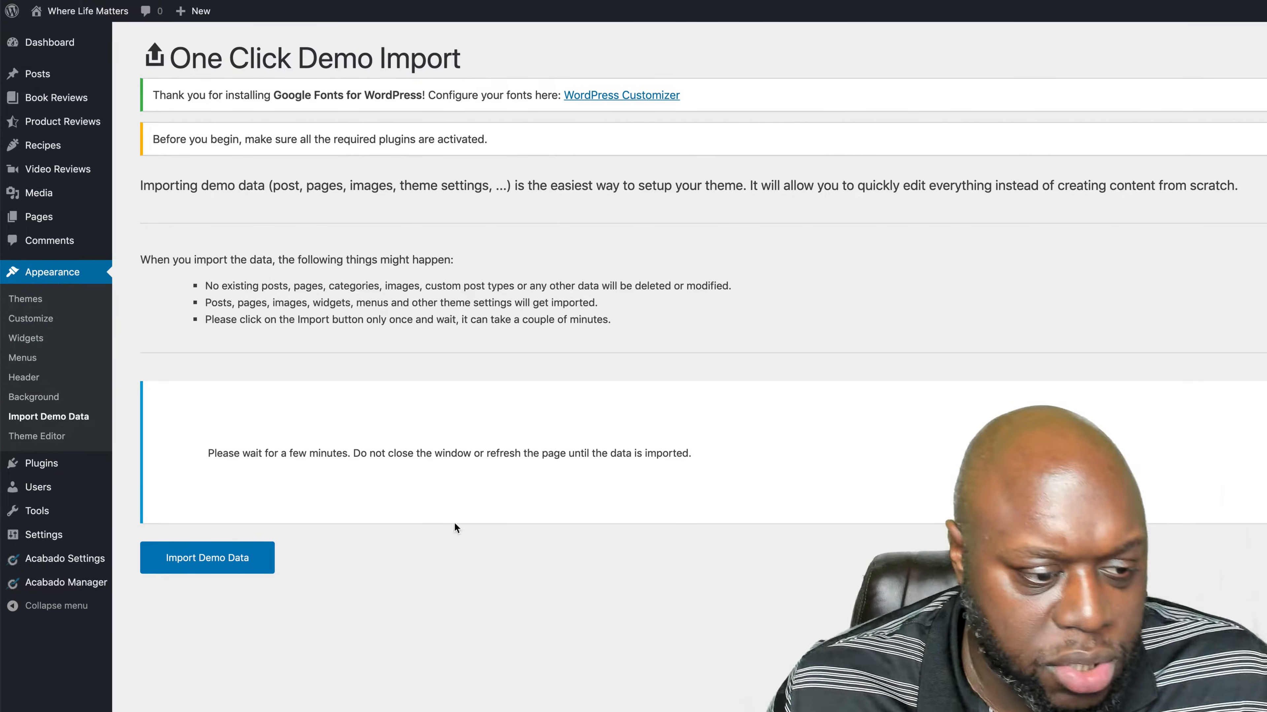
{"action": "left_click", "coordinate": [249, 558]}
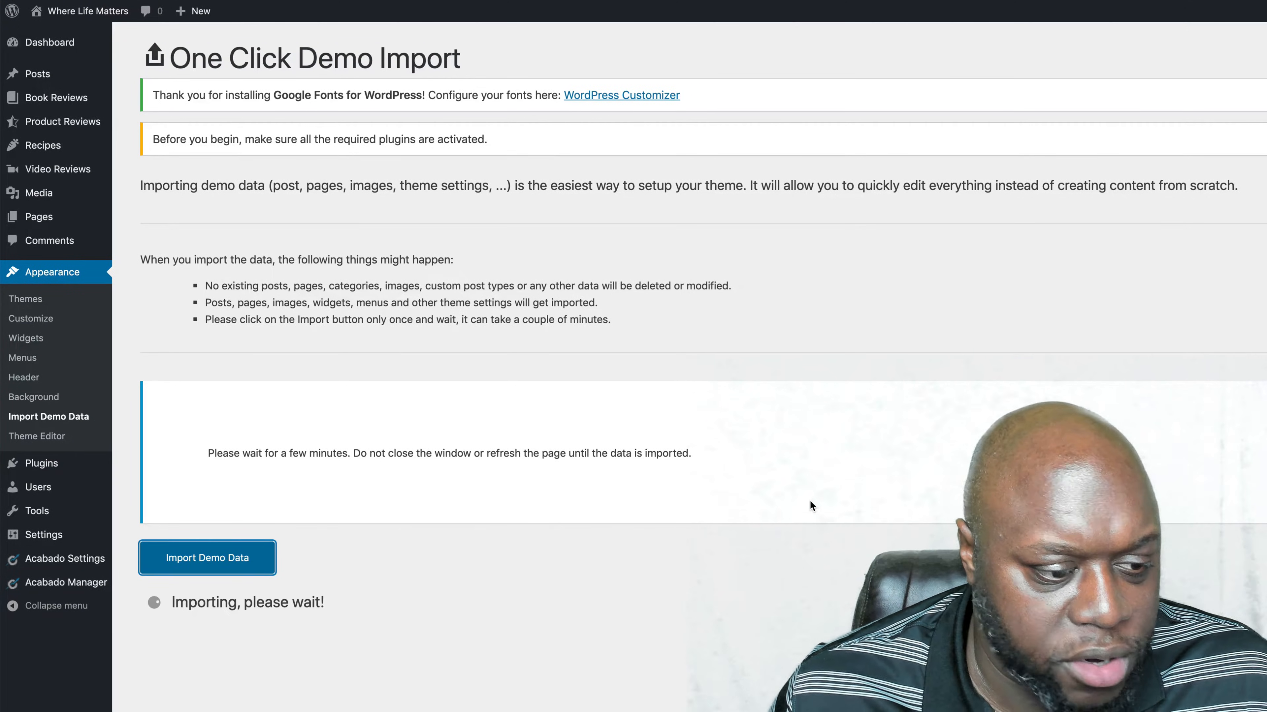